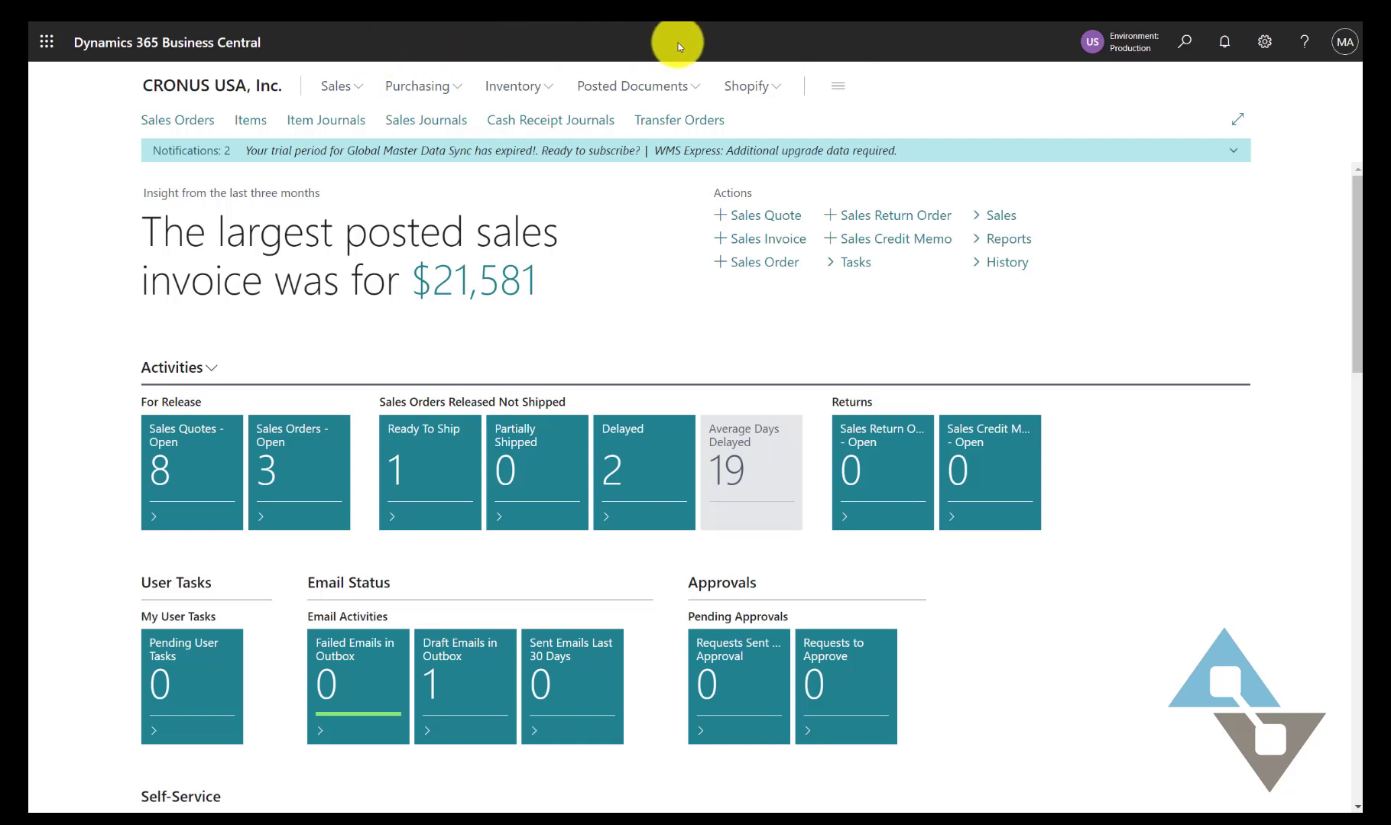
Step: Search for "cus" and bookmark the Customers page to the role center's navigation menu
{"action": "left_click", "coordinate": [1112, 48]}
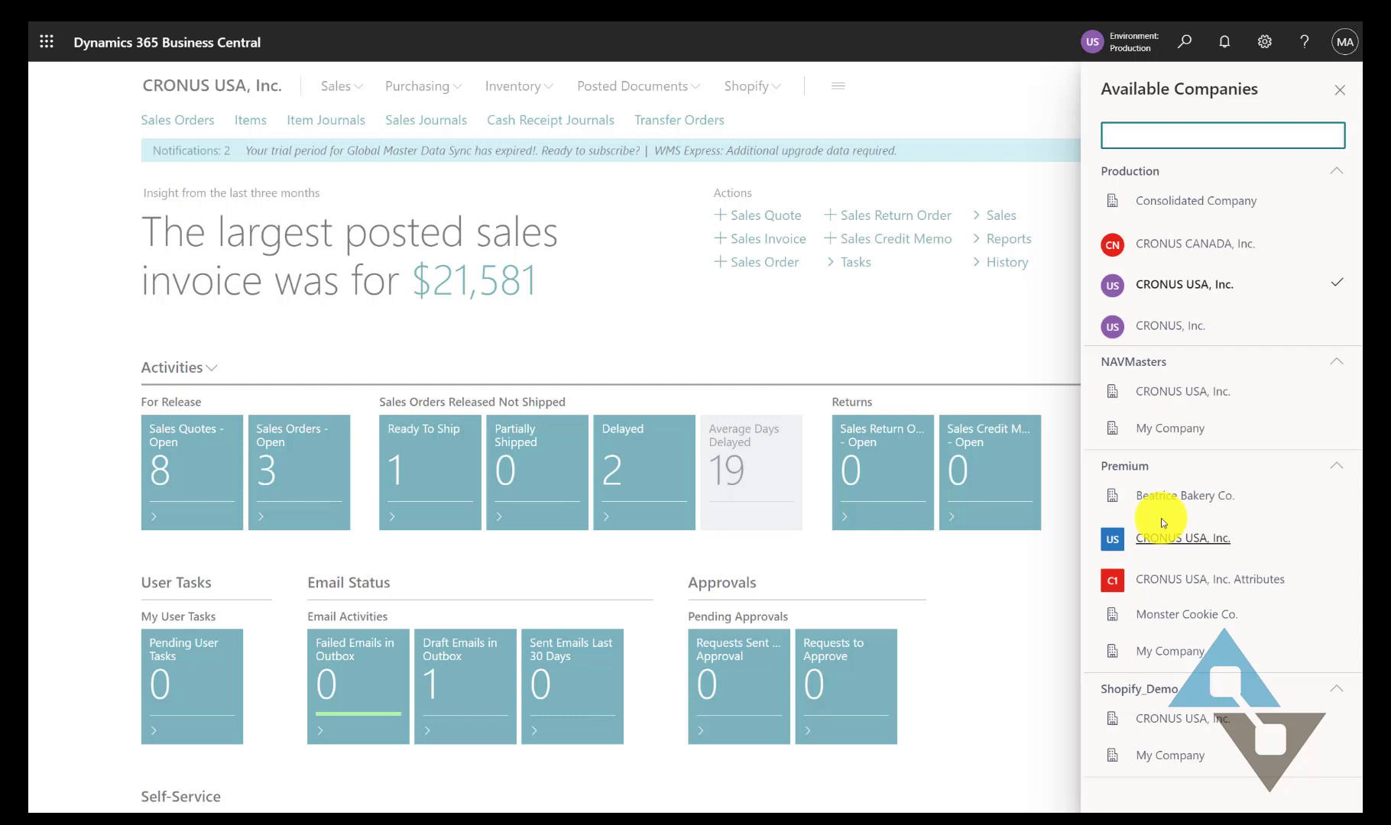
{"action": "left_click", "coordinate": [1185, 43]}
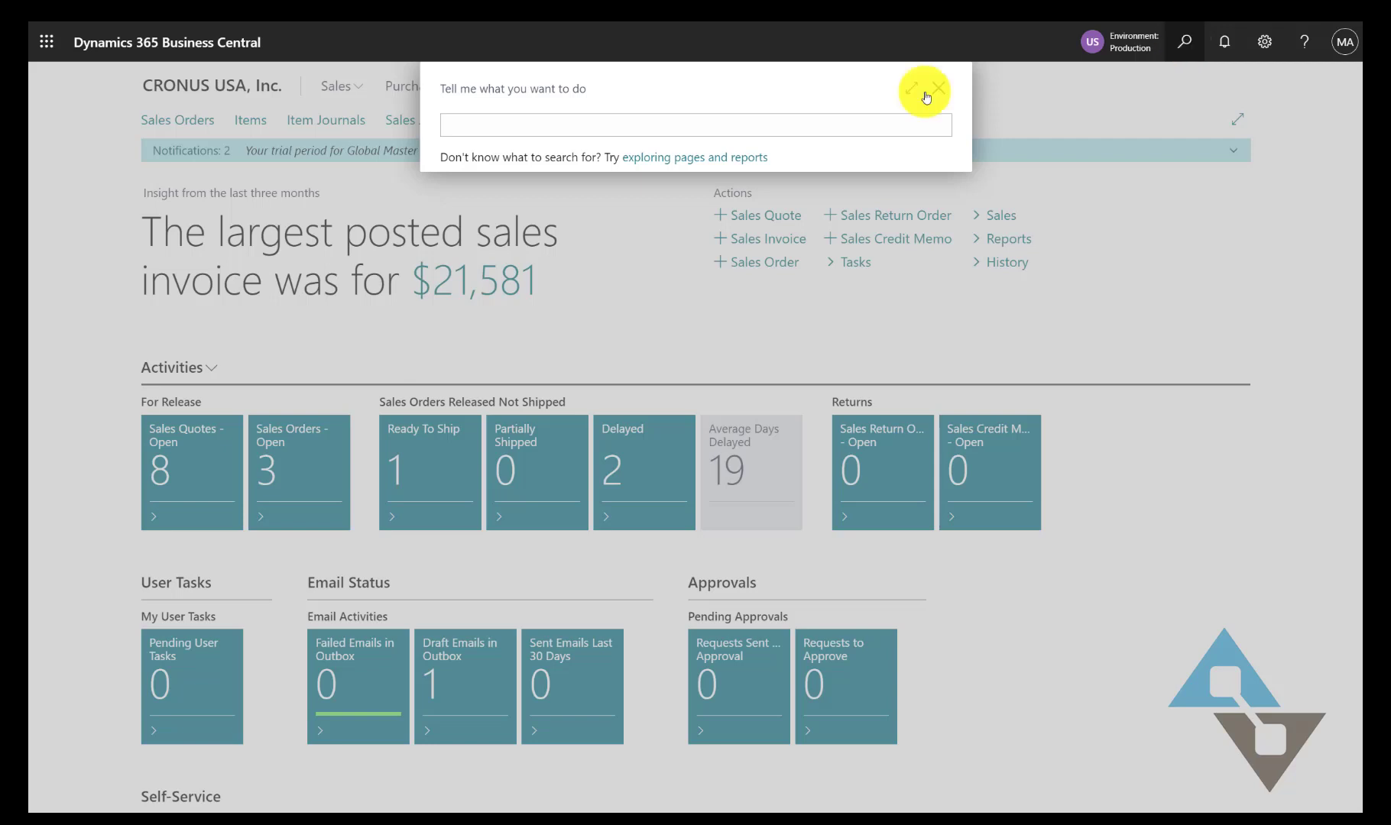
{"action": "left_click", "coordinate": [673, 131]}
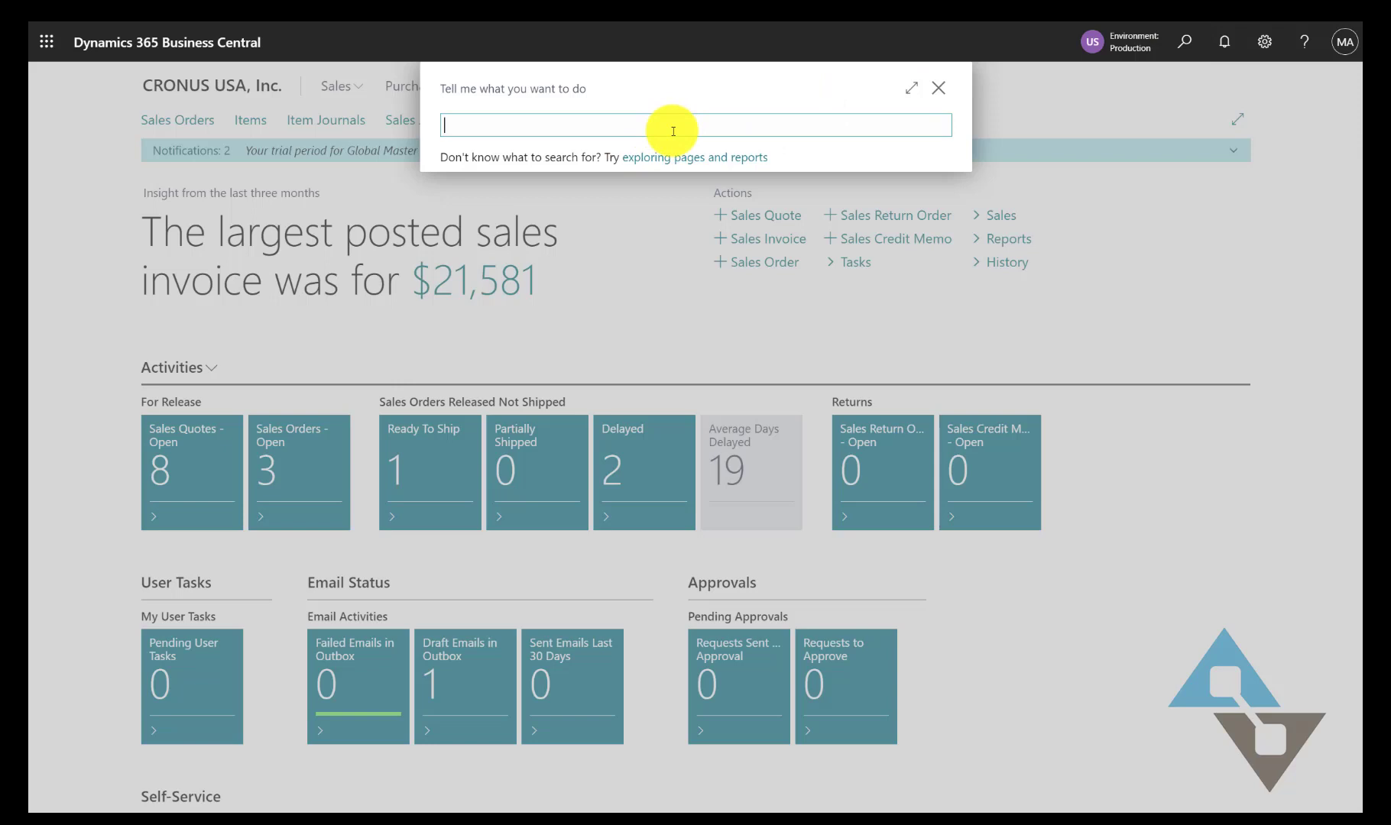
{"action": "type", "text": "cus"}
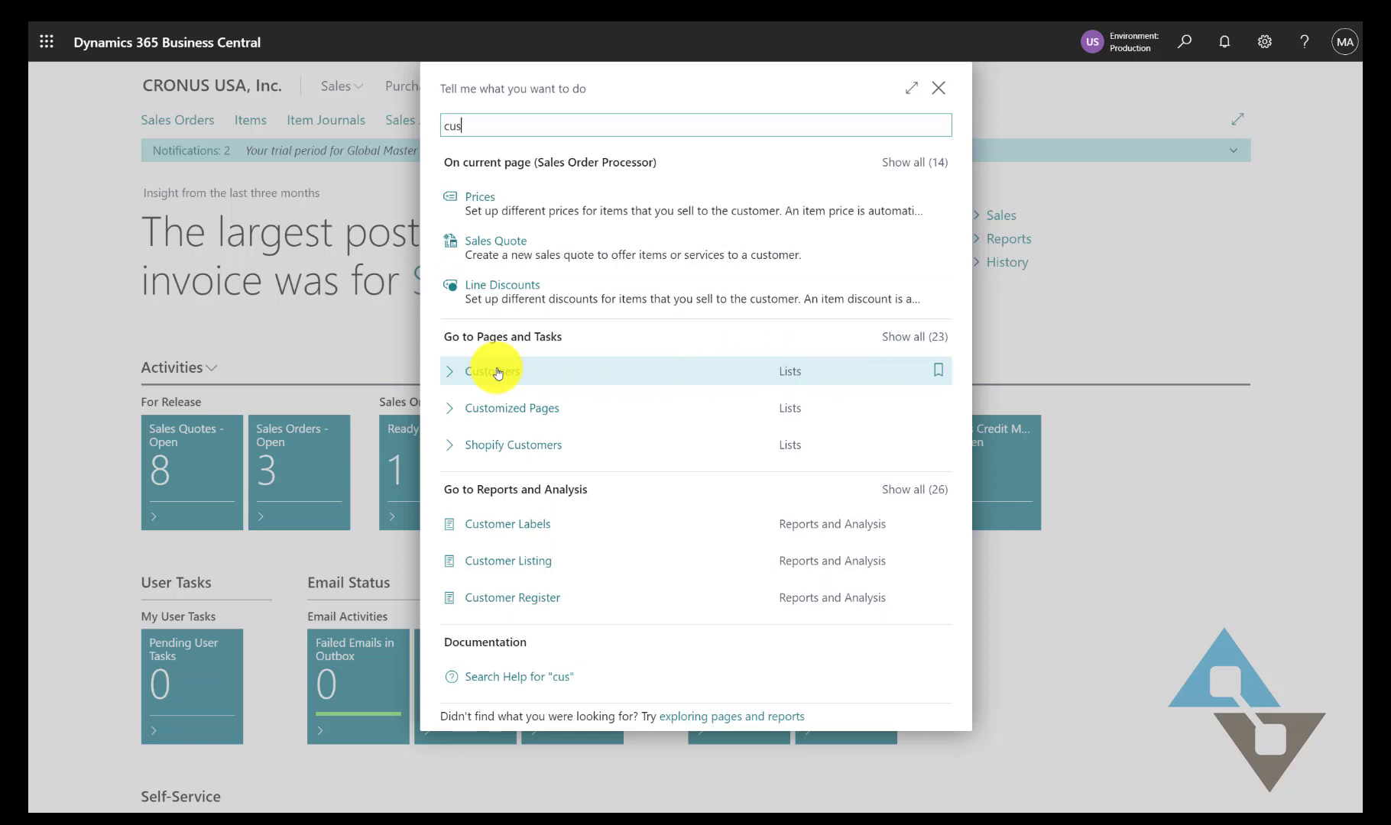
{"action": "left_click", "coordinate": [929, 373]}
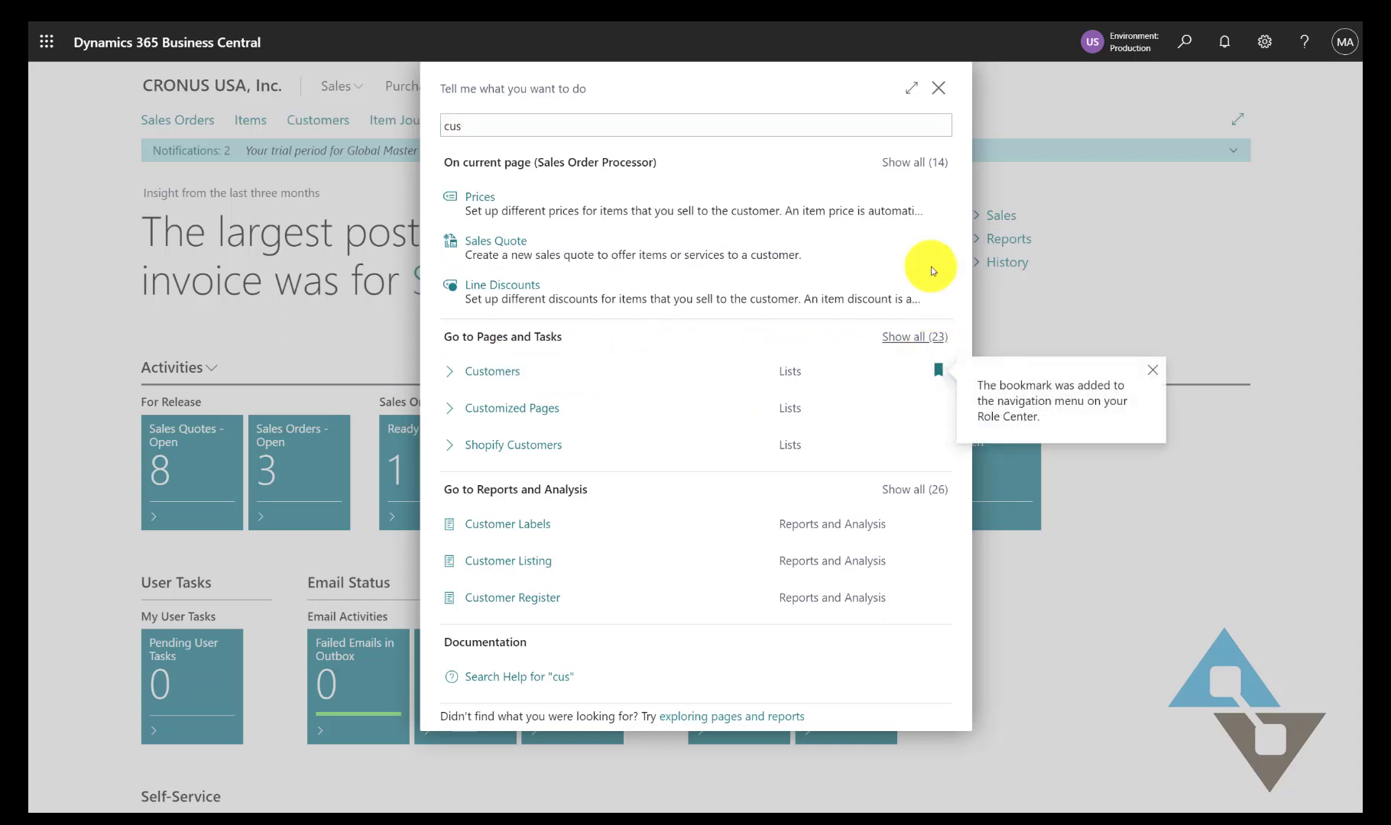
{"action": "left_click", "coordinate": [941, 88]}
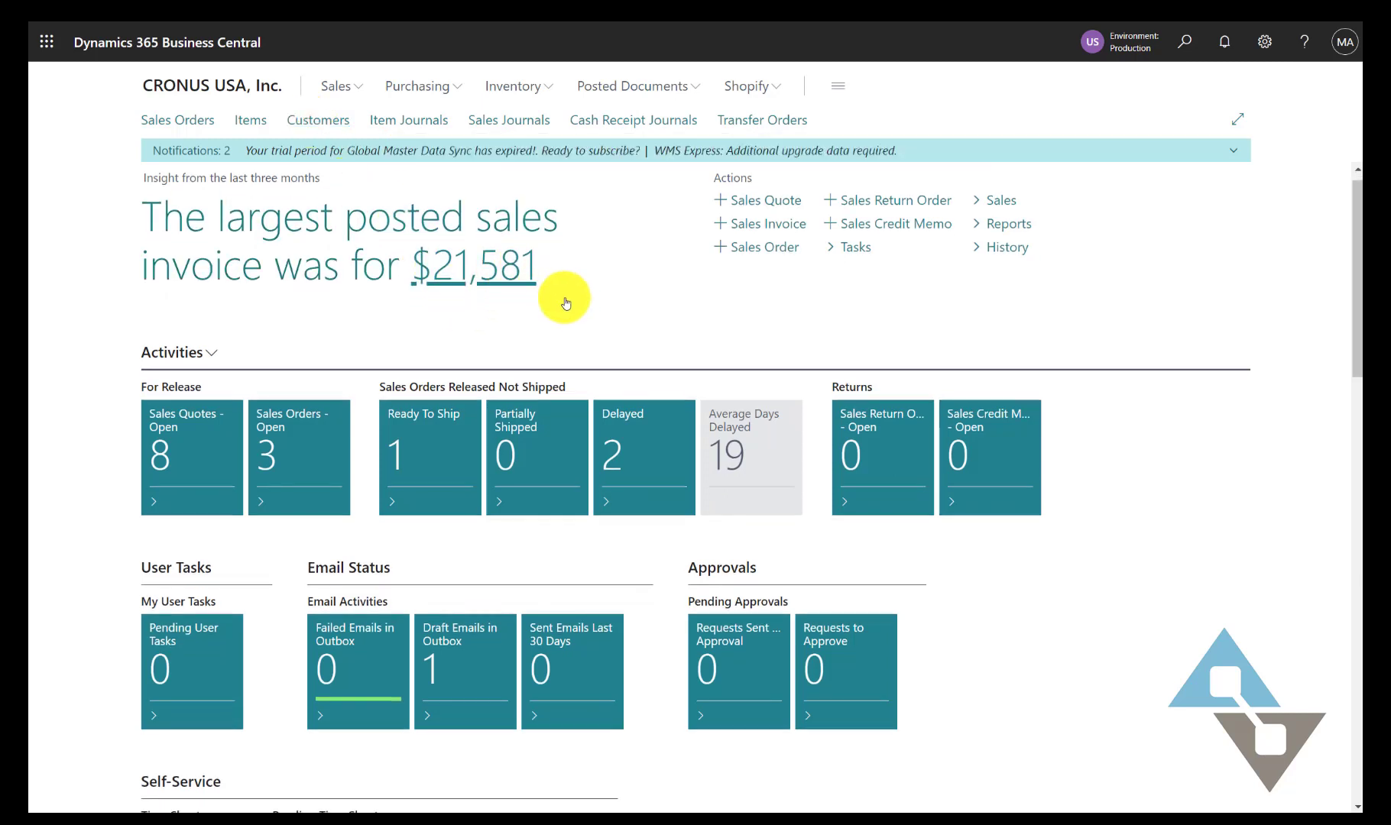
Step: Open the list of open sales orders from the Activities area and review the first order's customer statistics and details
{"action": "scroll", "coordinate": [569, 298], "scroll_direction": "down", "scroll_amount": 2}
{"action": "scroll", "coordinate": [574, 306], "scroll_direction": "down", "scroll_amount": 1}
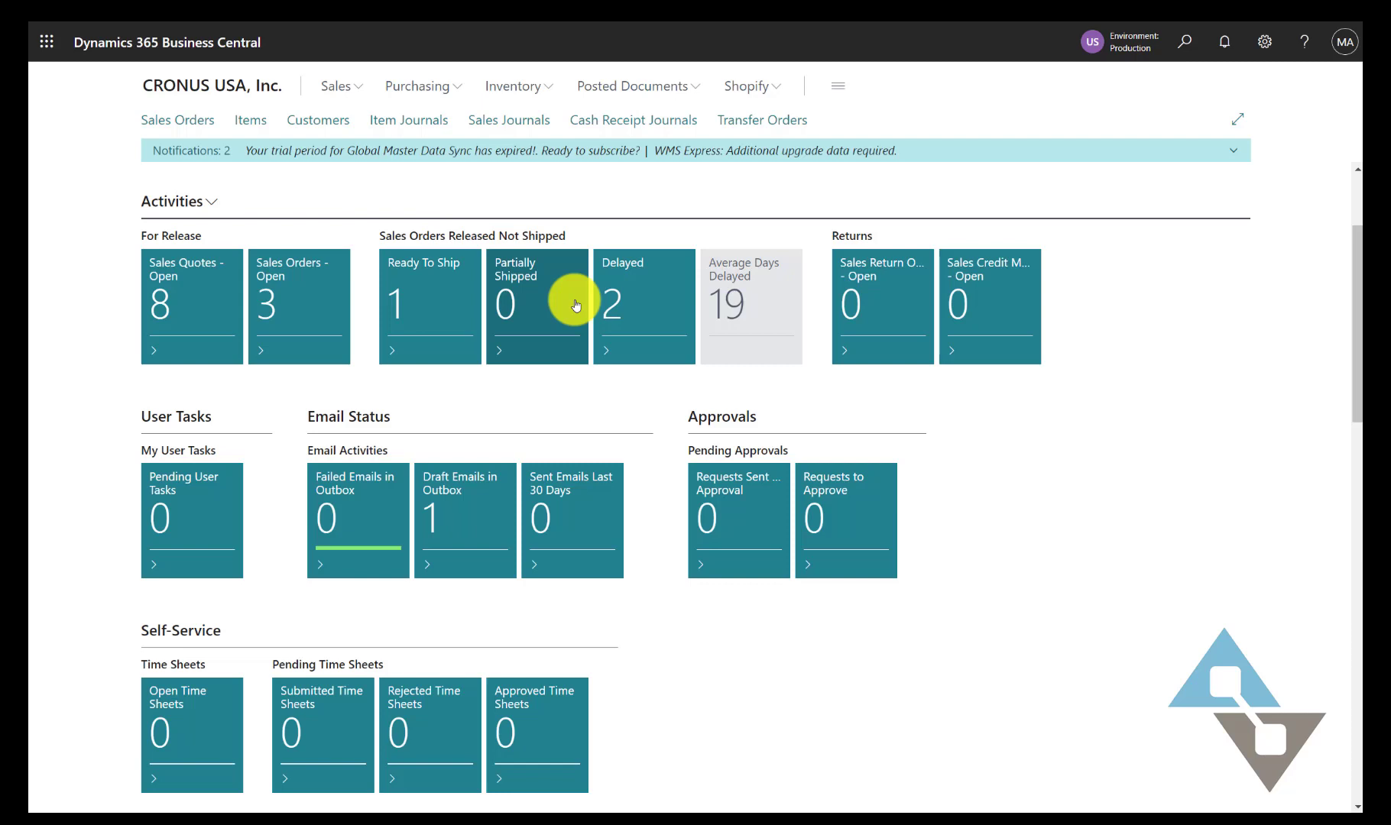
{"action": "left_click", "coordinate": [299, 302]}
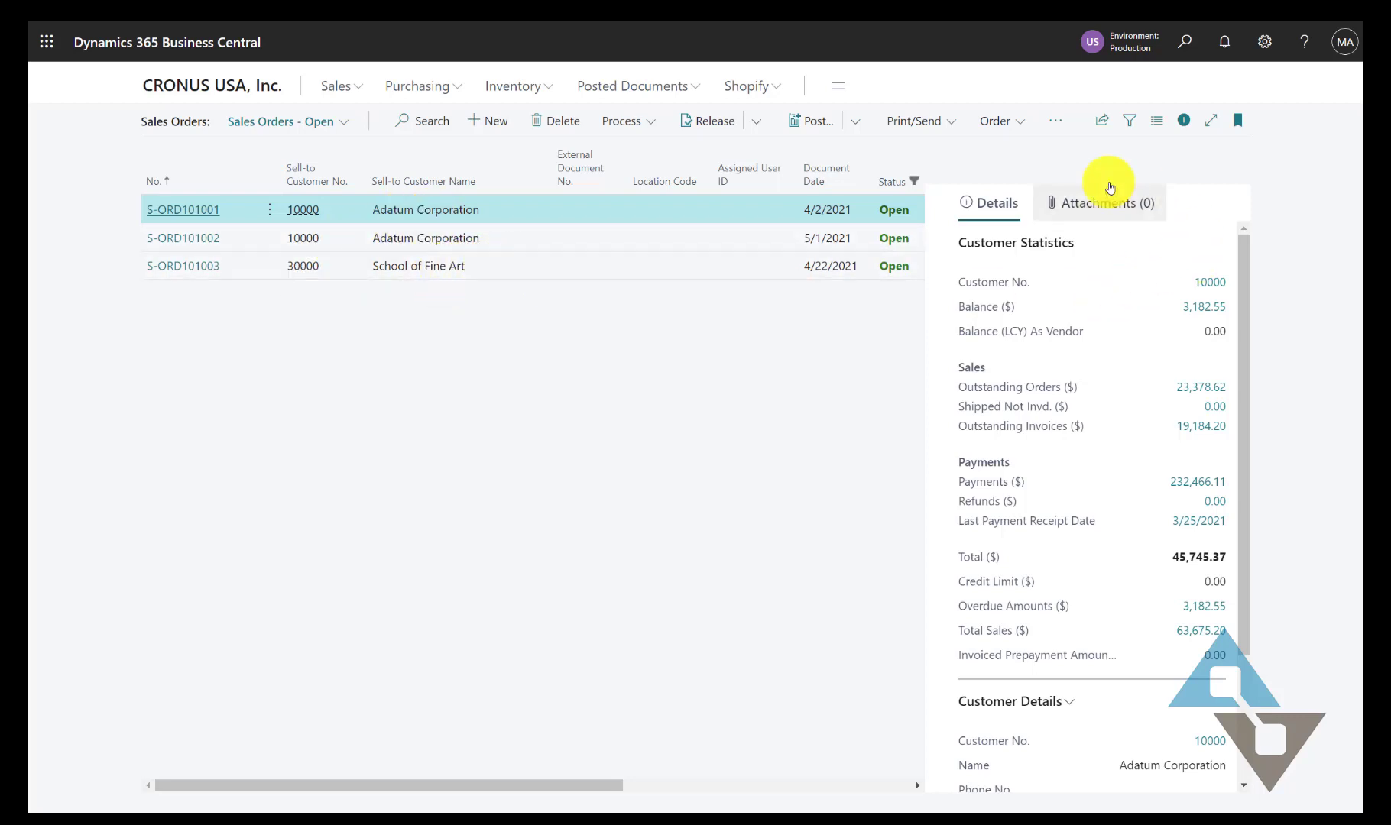
{"action": "scroll", "coordinate": [1104, 370], "scroll_direction": "down", "scroll_amount": 3}
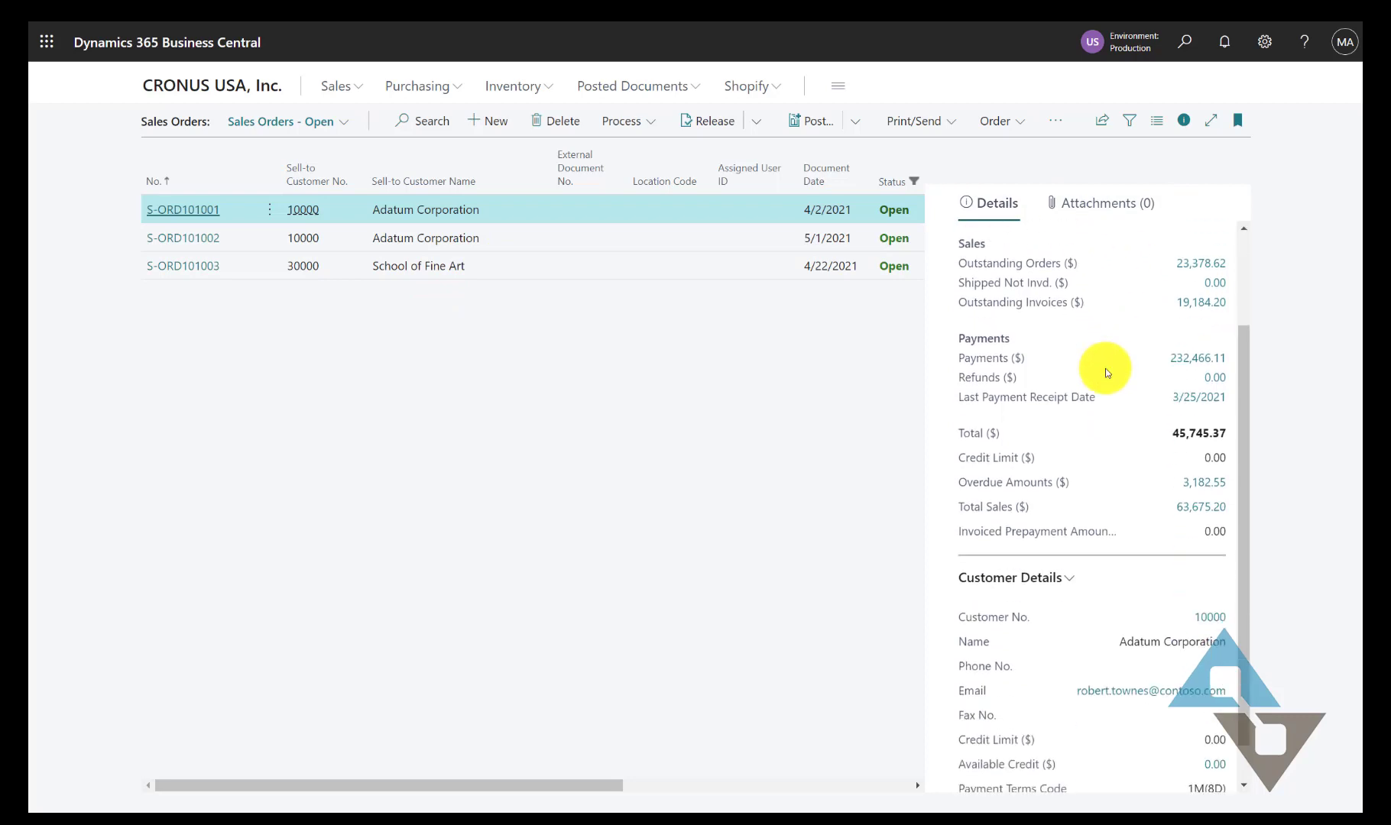
{"action": "scroll", "coordinate": [1107, 373], "scroll_direction": "up", "scroll_amount": 3}
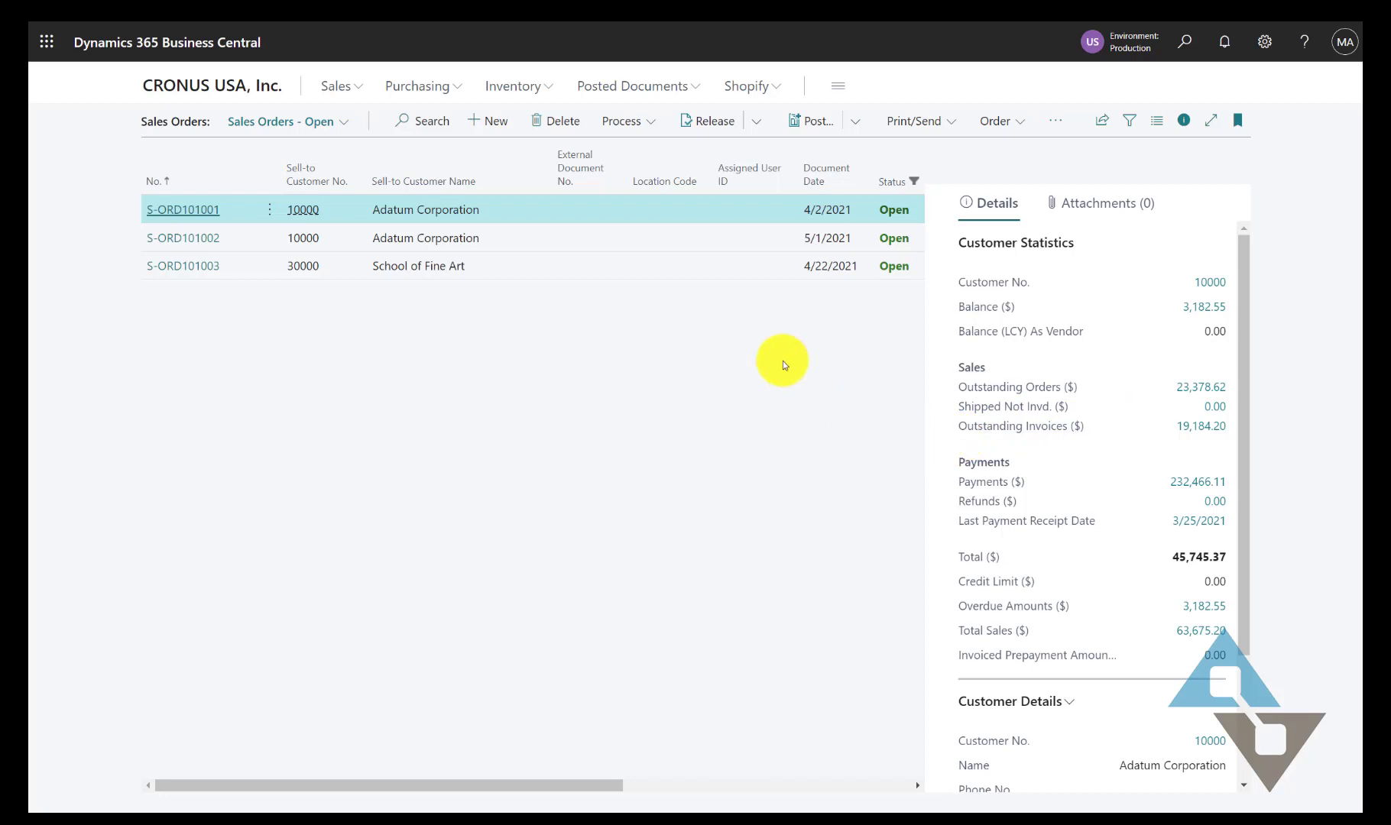
Step: Select the School of Fine Art sales order and review its customer statistics and customer details
{"action": "left_click", "coordinate": [609, 239]}
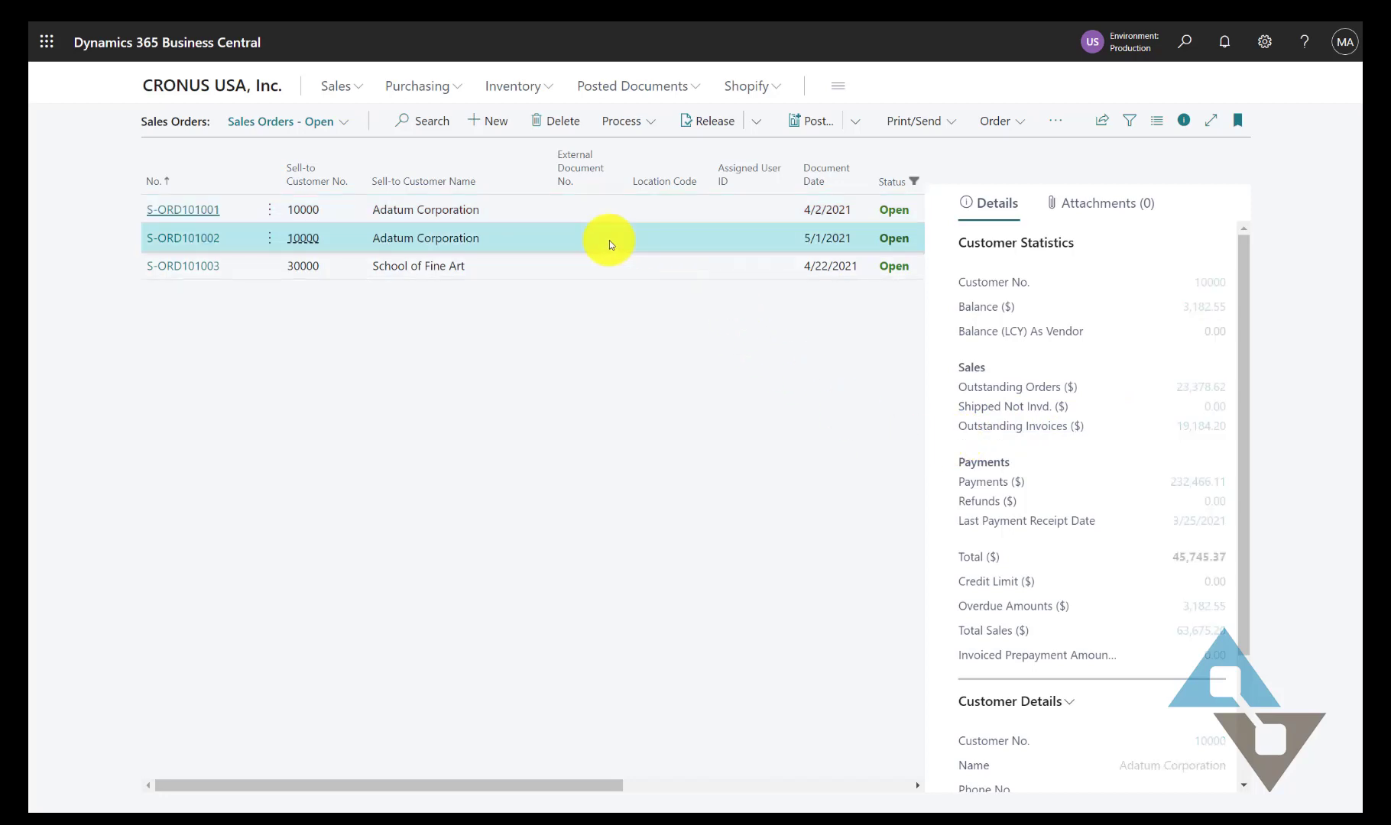
{"action": "left_click", "coordinate": [612, 267]}
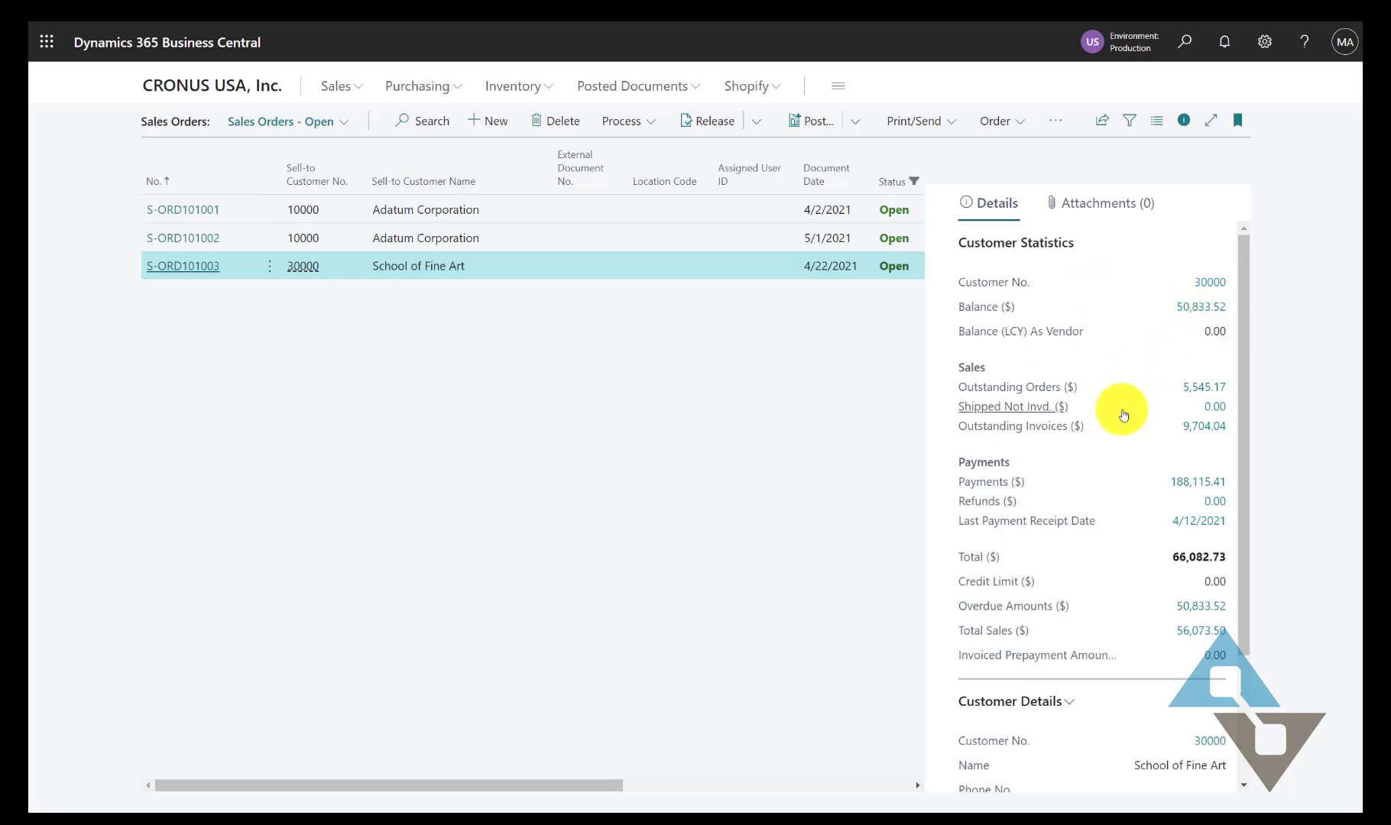
{"action": "scroll", "coordinate": [1169, 489], "scroll_direction": "down", "scroll_amount": 3}
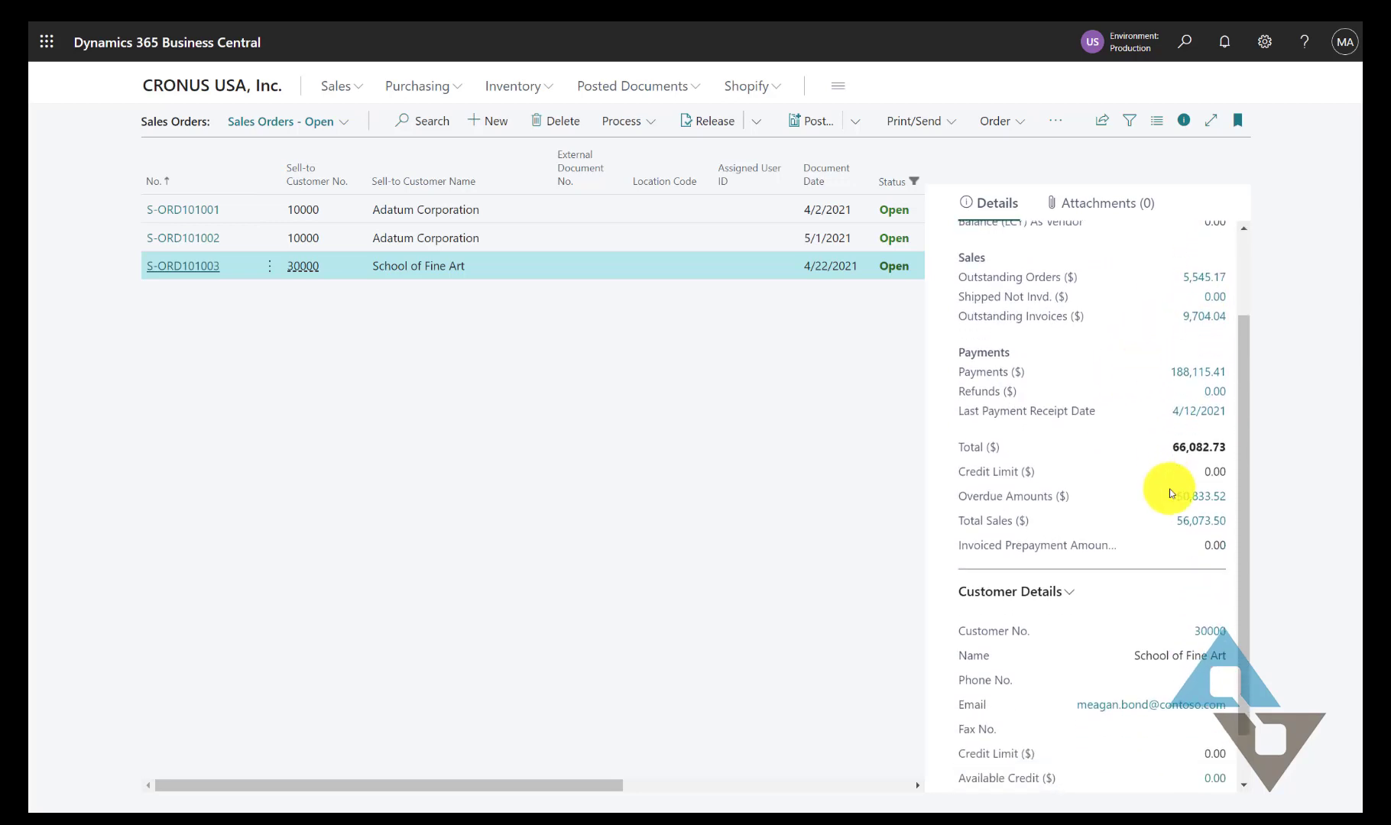
{"action": "scroll", "coordinate": [1169, 490], "scroll_direction": "down", "scroll_amount": 2}
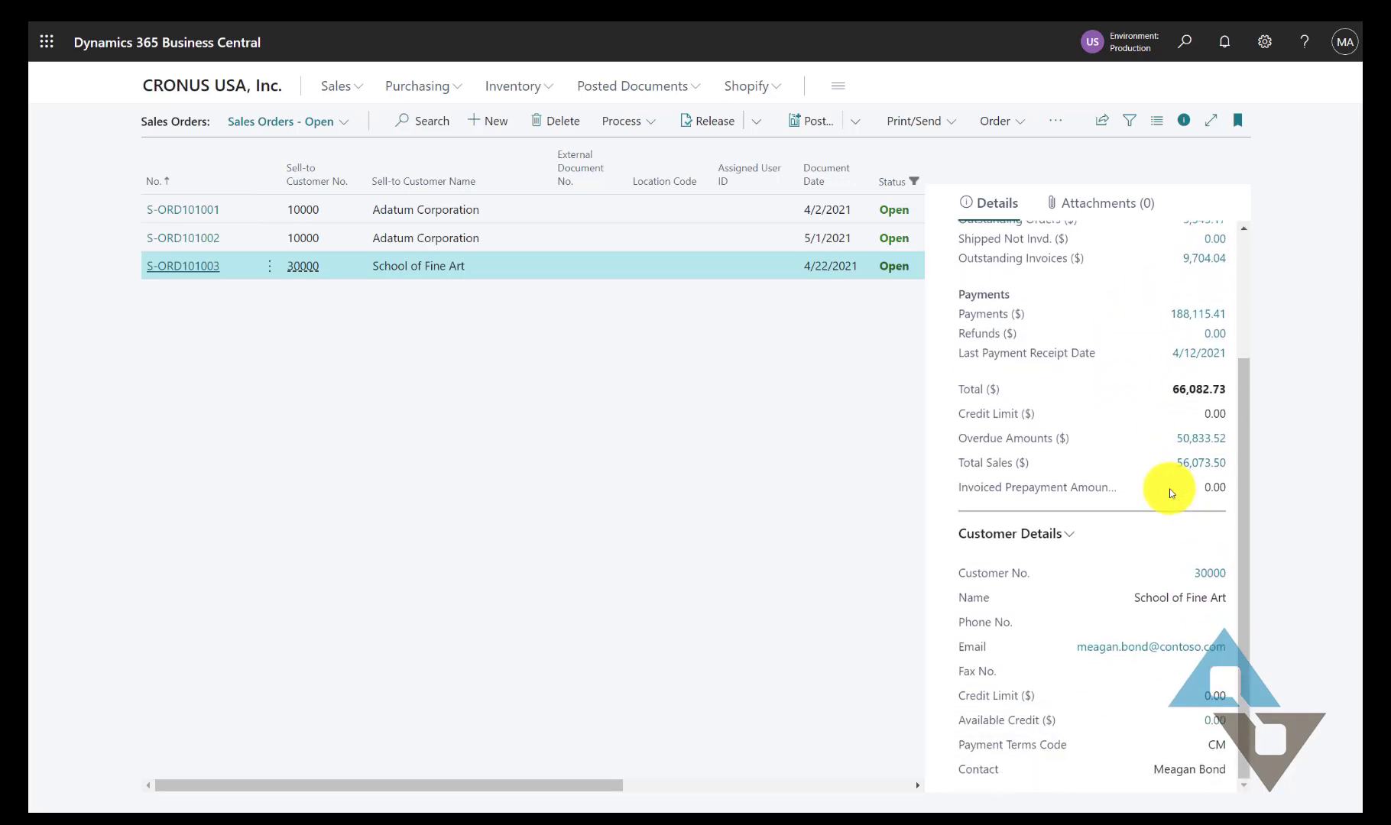
{"action": "scroll", "coordinate": [1169, 491], "scroll_direction": "up", "scroll_amount": 5}
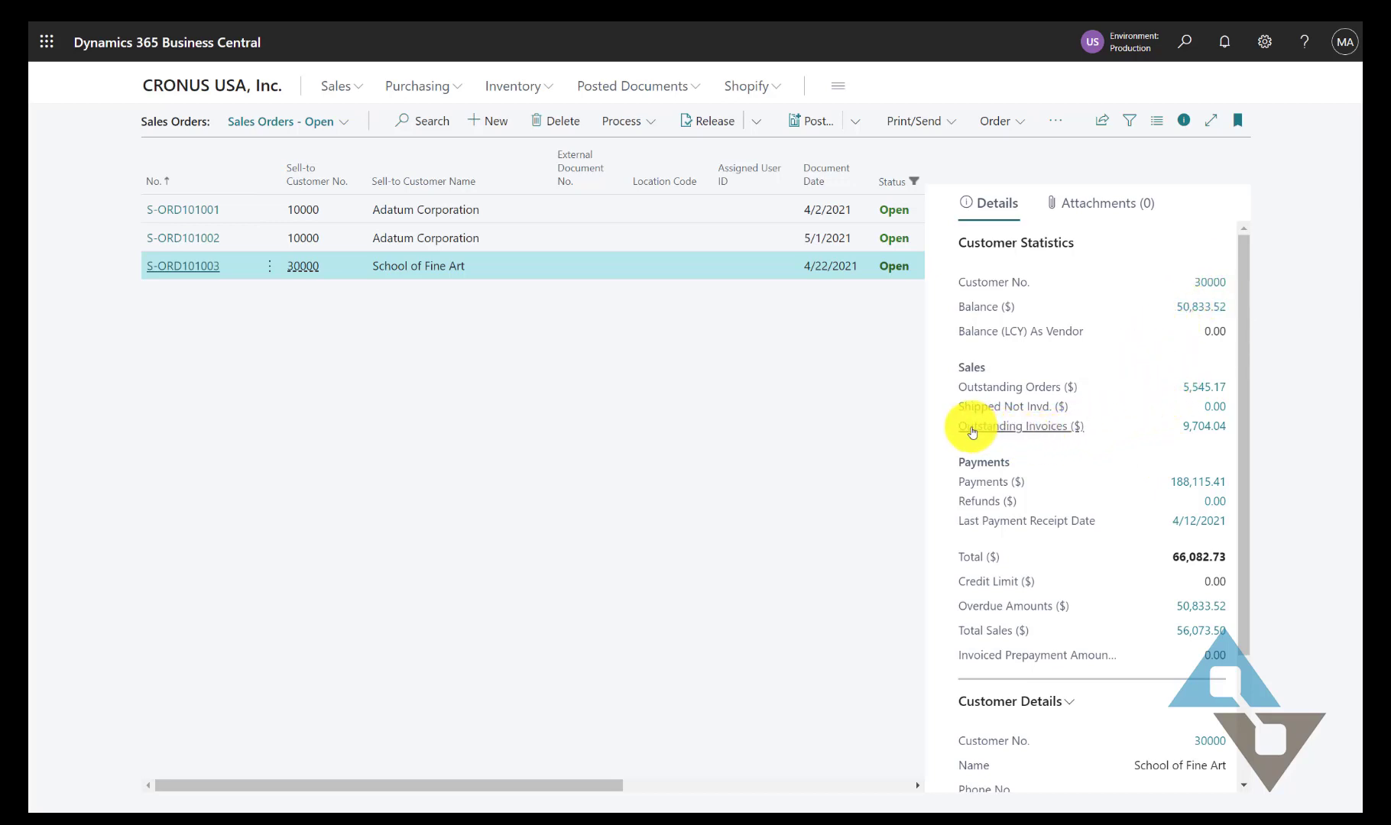
Step: Drill into School of Fine Art's outstanding invoices, view the first line's sales invoice, and return to the sales orders without posting
{"action": "mouse_move", "coordinate": [1009, 428]}
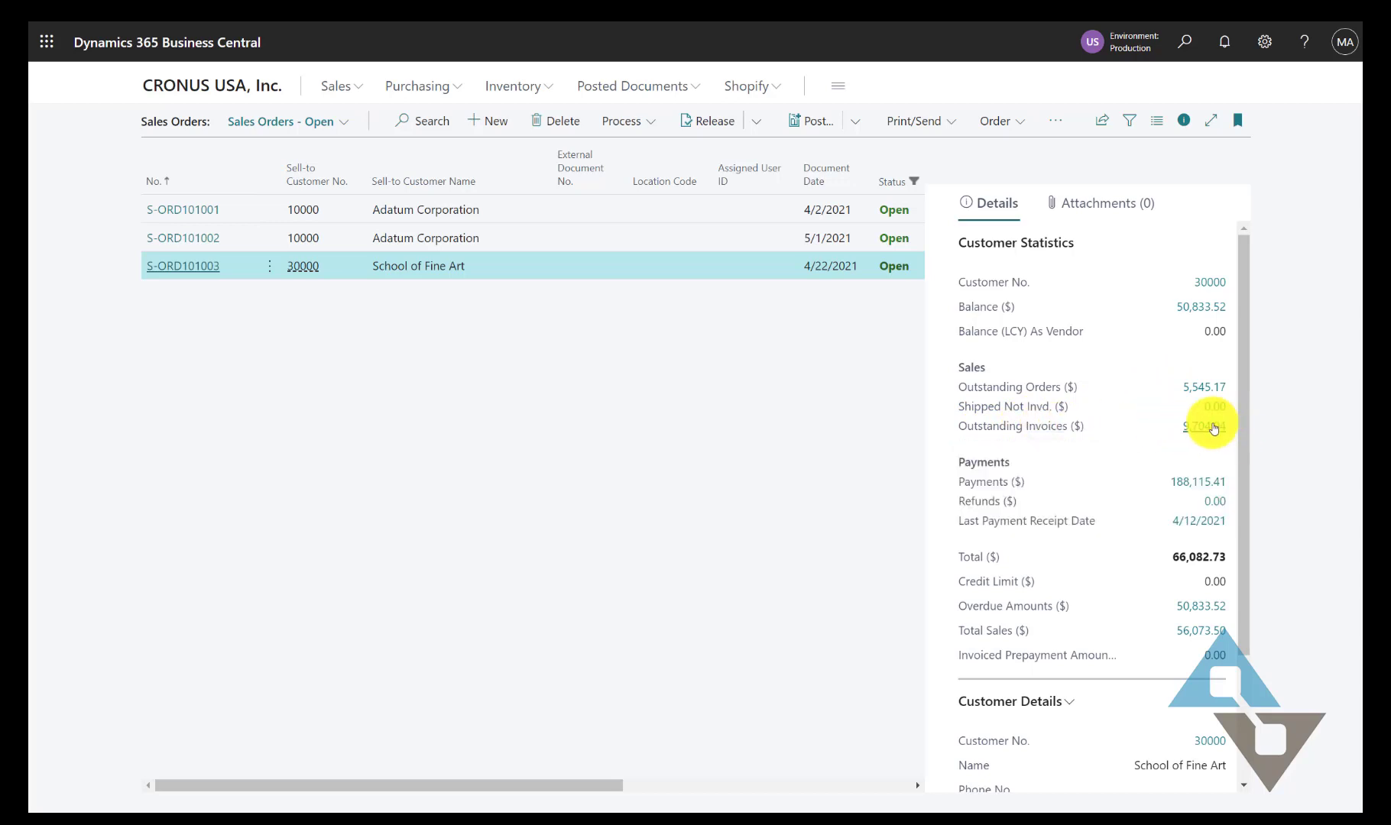
{"action": "left_click", "coordinate": [1212, 429]}
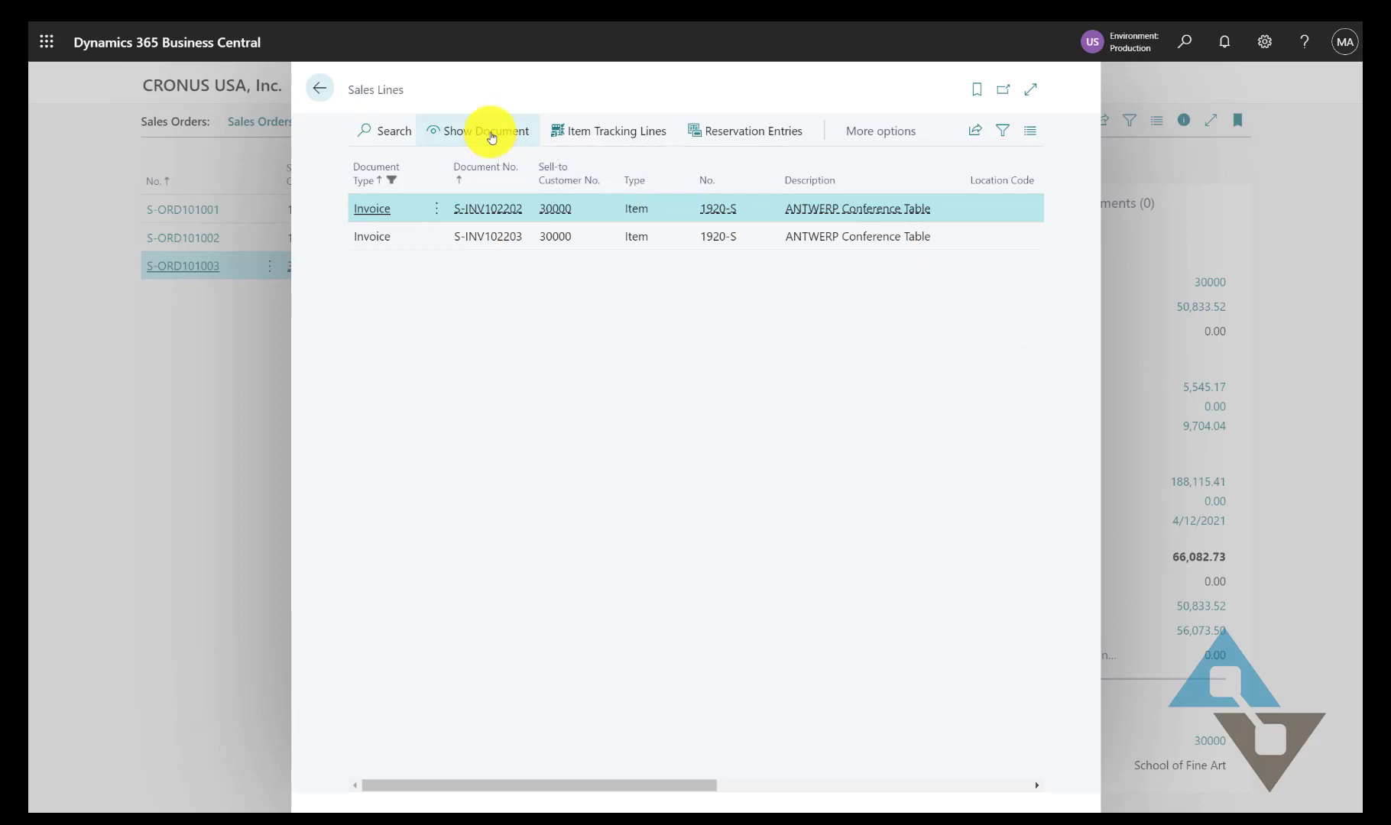
{"action": "left_click", "coordinate": [491, 137]}
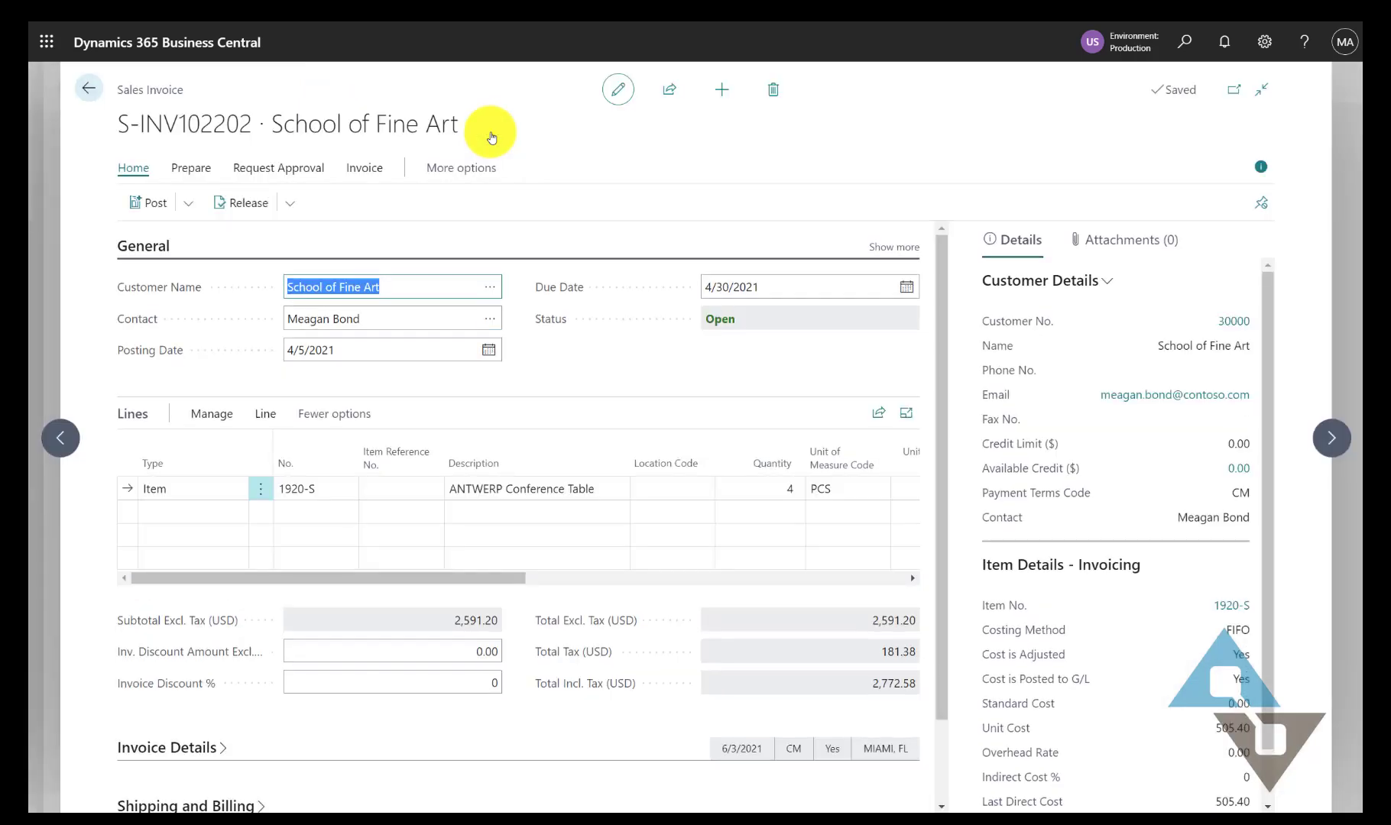
{"action": "left_click", "coordinate": [96, 88]}
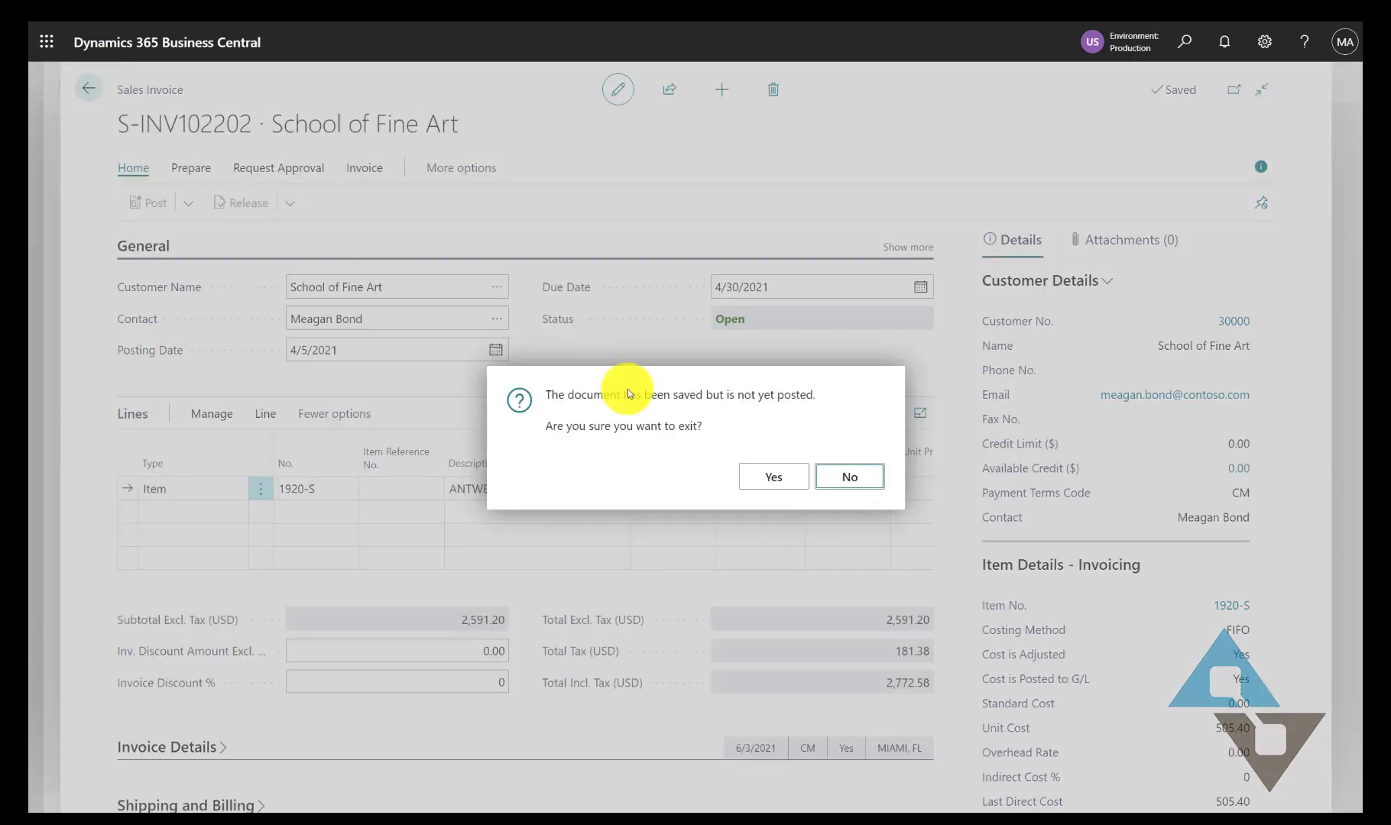
{"action": "left_click", "coordinate": [775, 478]}
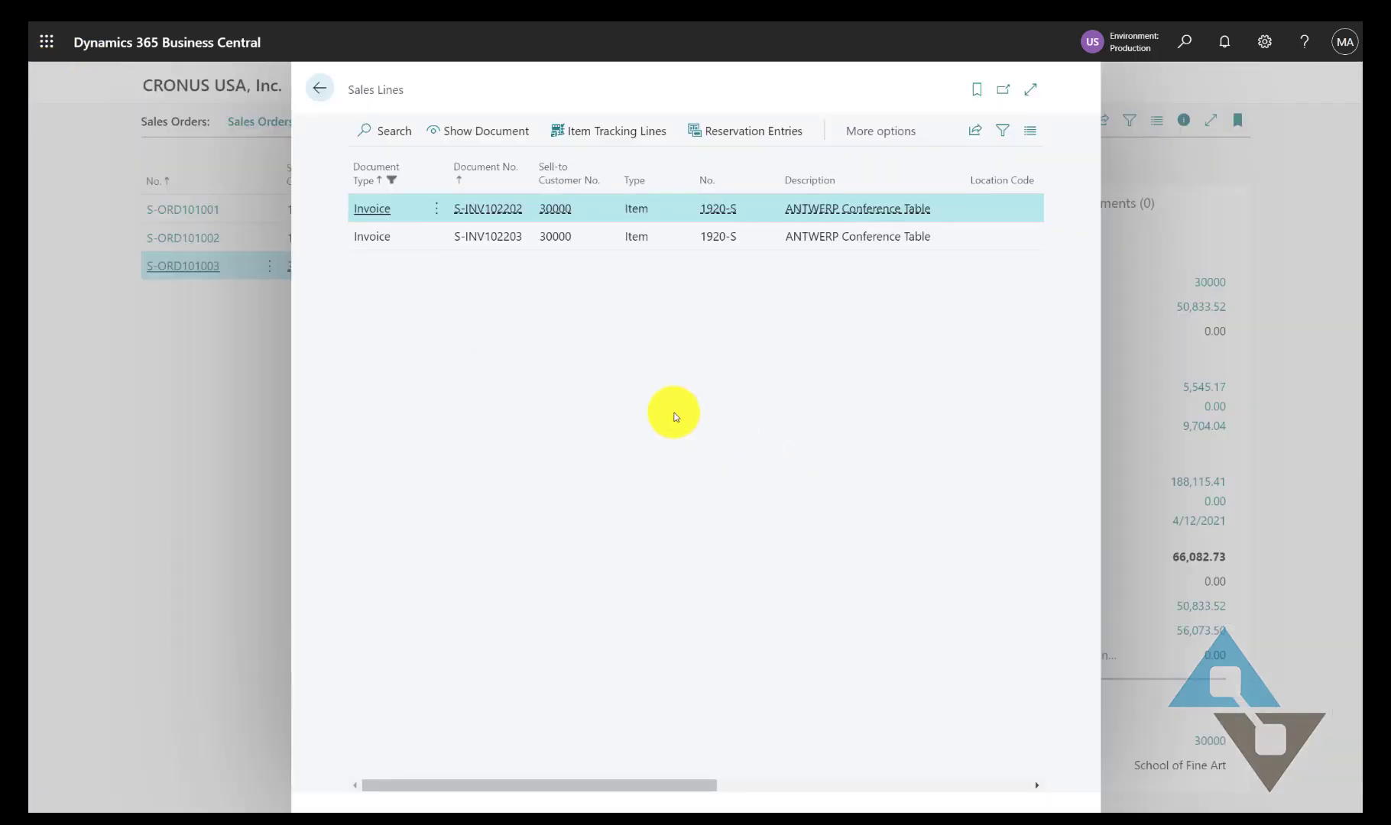
{"action": "left_click", "coordinate": [320, 88]}
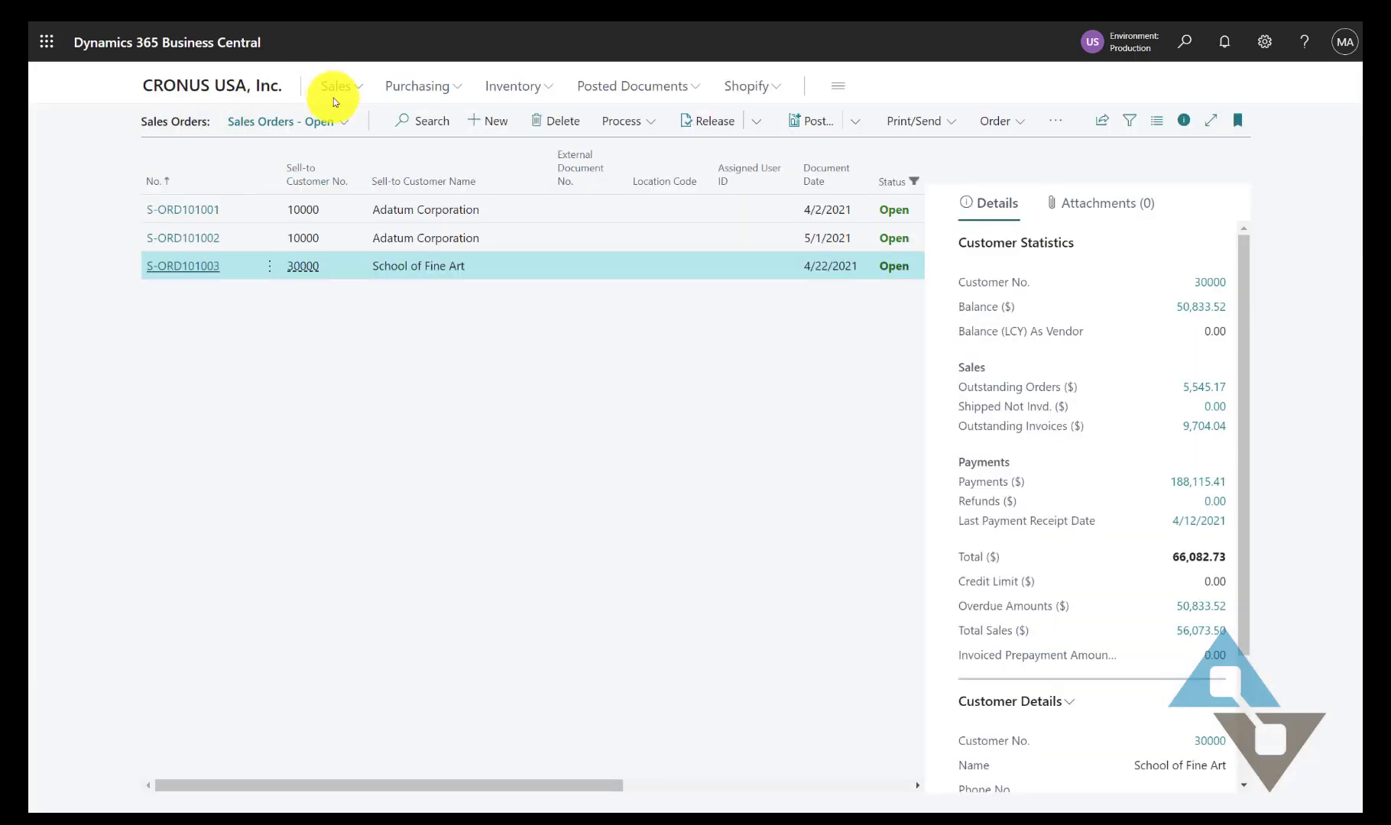
Step: Return to the role center and examine the My Customers and My Items lists in the Insights area
{"action": "left_click", "coordinate": [235, 90]}
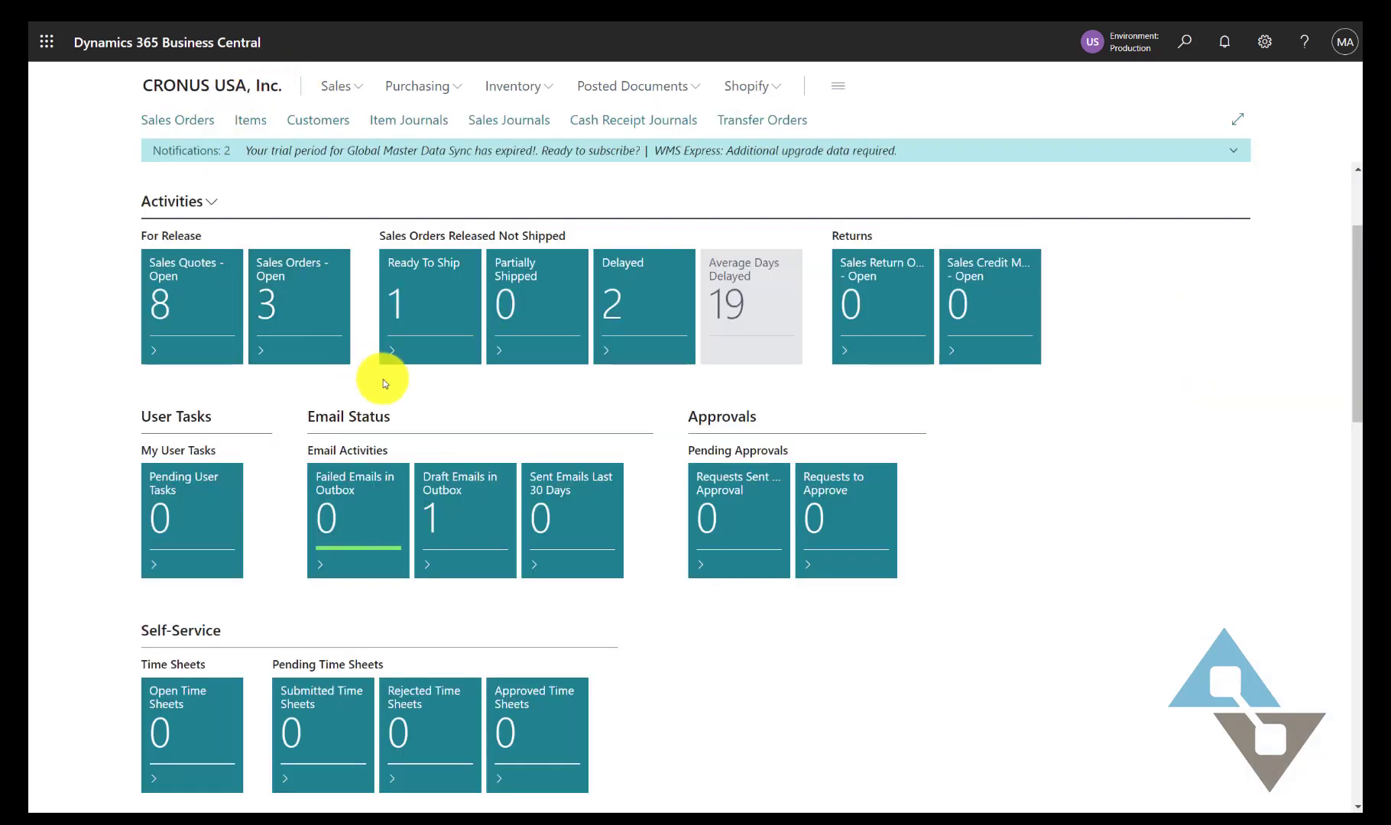
{"action": "scroll", "coordinate": [482, 437], "scroll_direction": "down", "scroll_amount": 2}
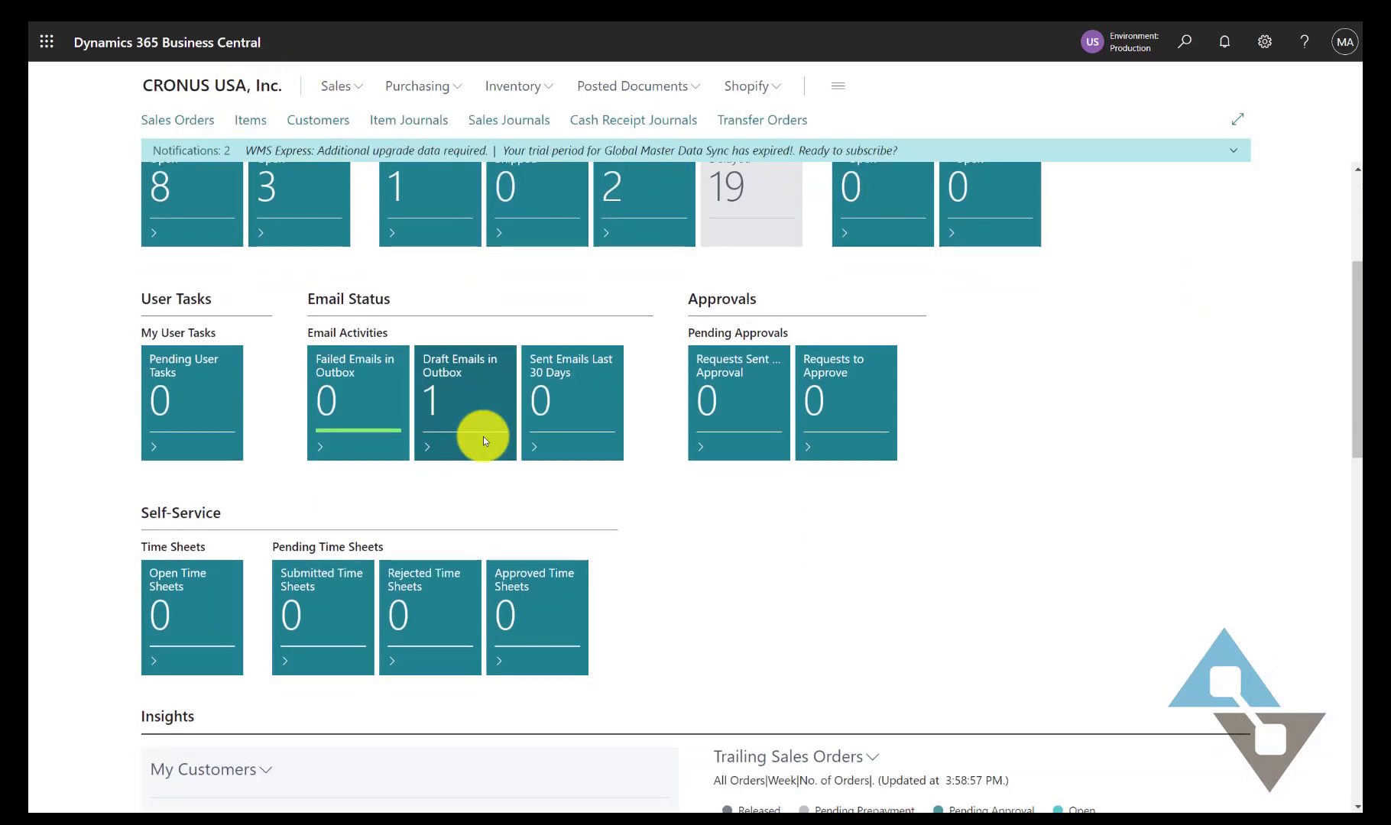
{"action": "scroll", "coordinate": [482, 437], "scroll_direction": "down", "scroll_amount": 5}
{"action": "scroll", "coordinate": [486, 437], "scroll_direction": "down", "scroll_amount": 5}
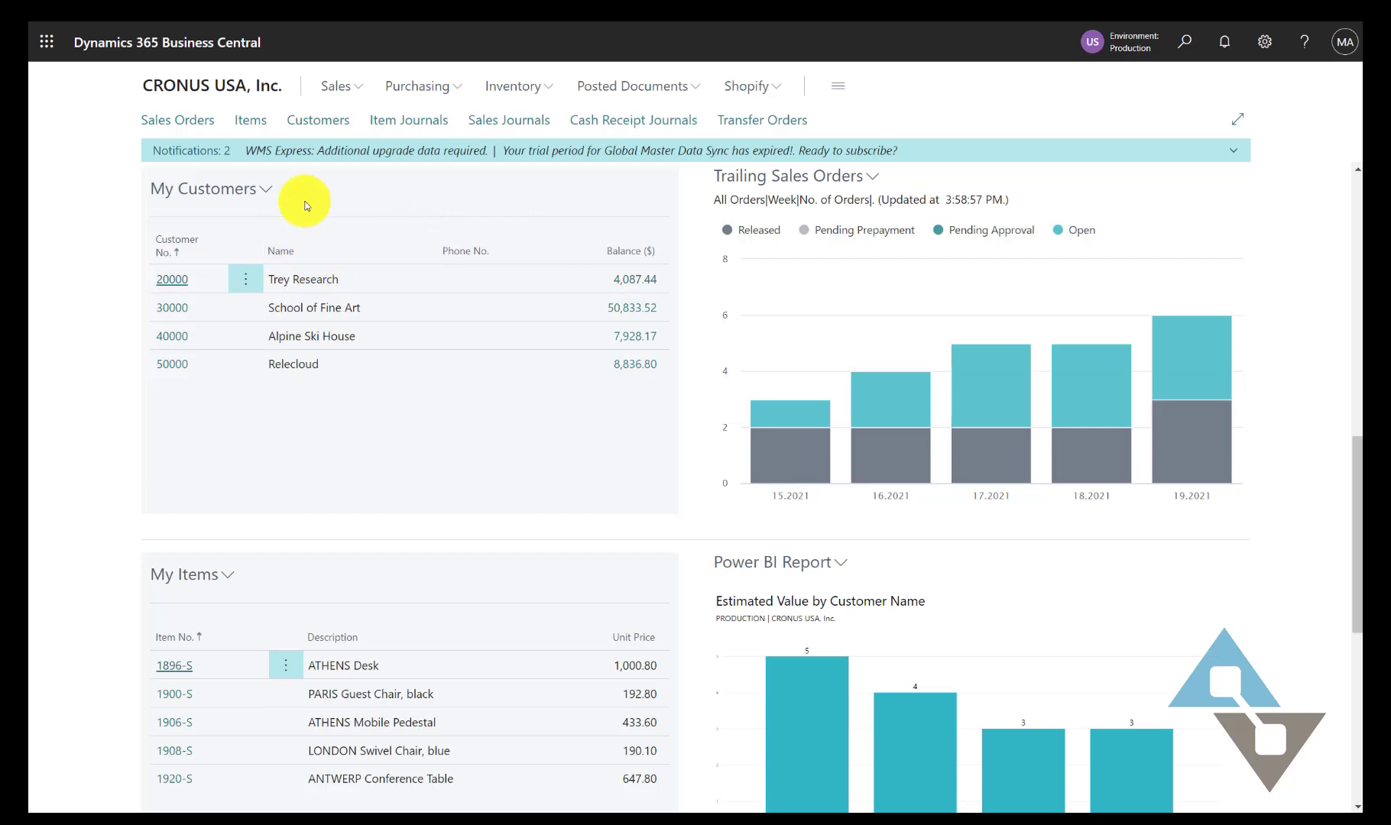
{"action": "left_click", "coordinate": [268, 190]}
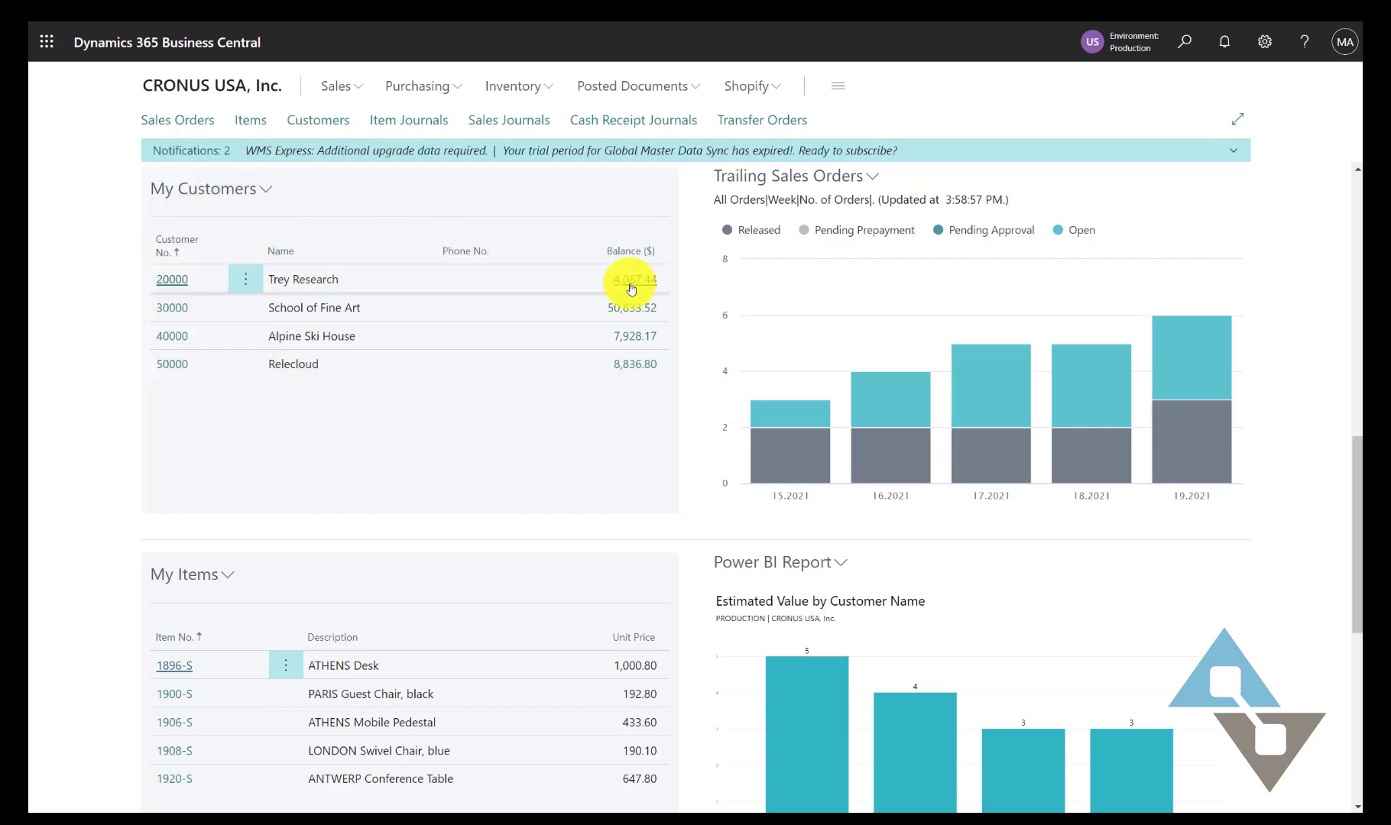
{"action": "scroll", "coordinate": [436, 536], "scroll_direction": "down", "scroll_amount": 3}
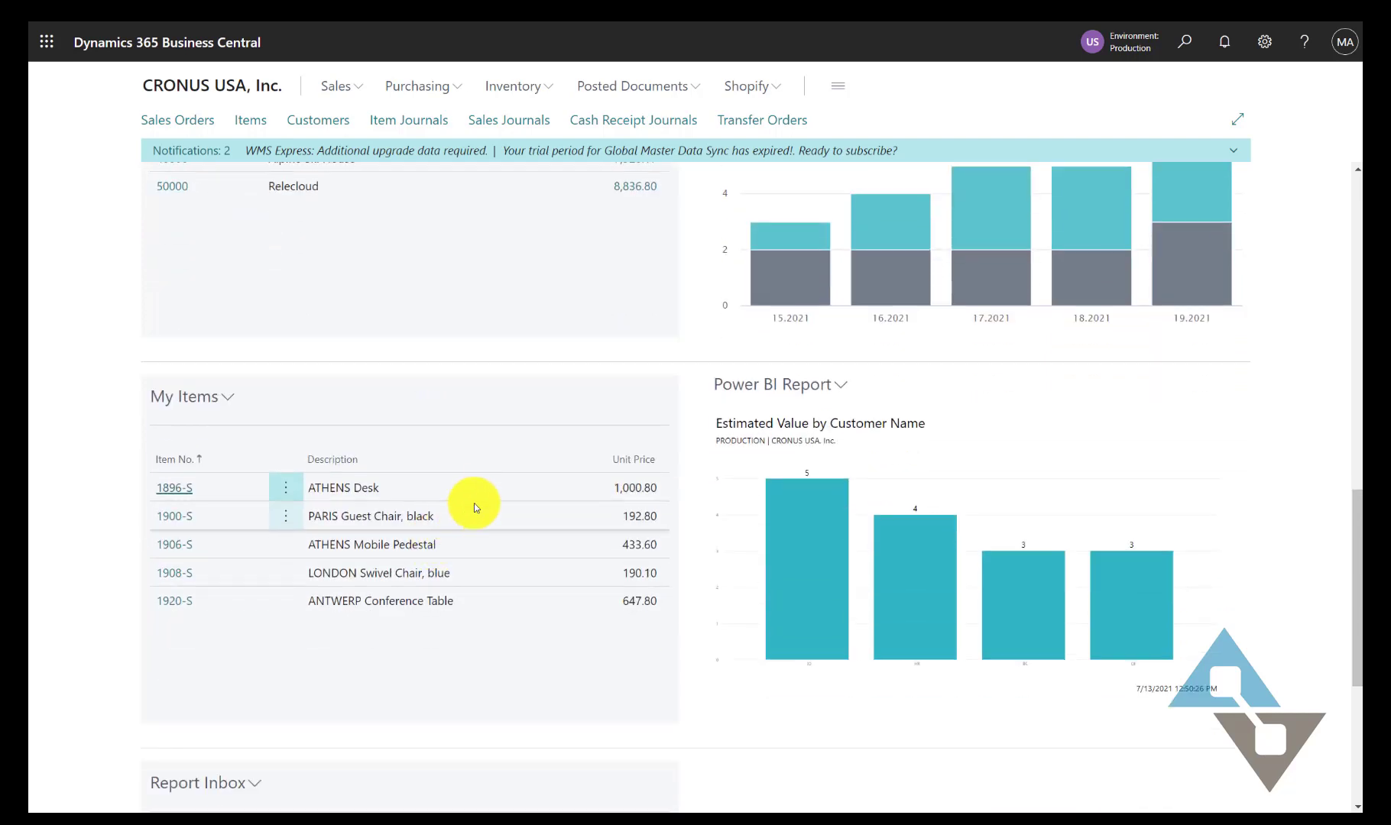
{"action": "scroll", "coordinate": [478, 497], "scroll_direction": "up", "scroll_amount": 2}
{"action": "scroll", "coordinate": [479, 501], "scroll_direction": "up", "scroll_amount": 1}
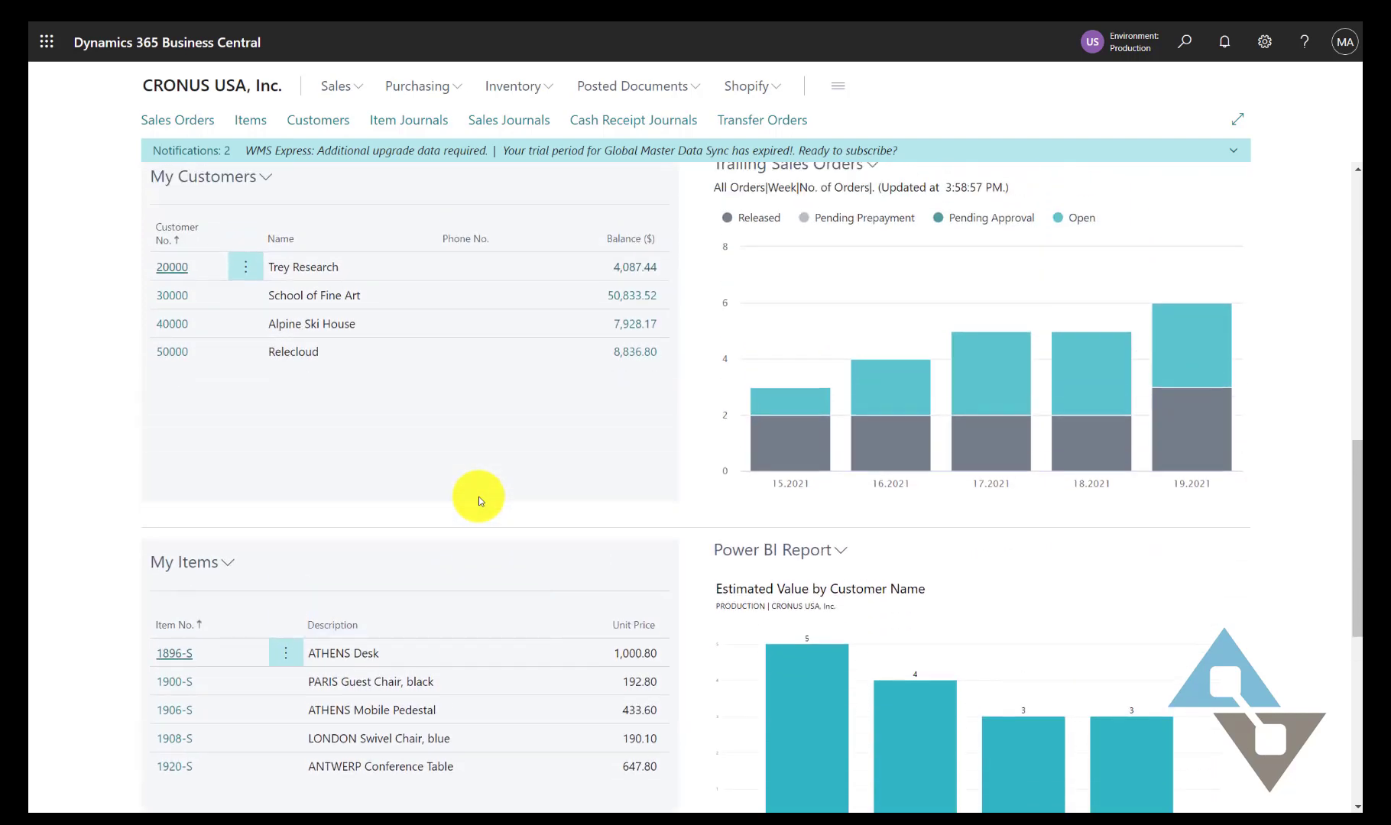
Step: Set the Trailing Sales Orders chart's period length to Month
{"action": "mouse_move", "coordinate": [964, 461]}
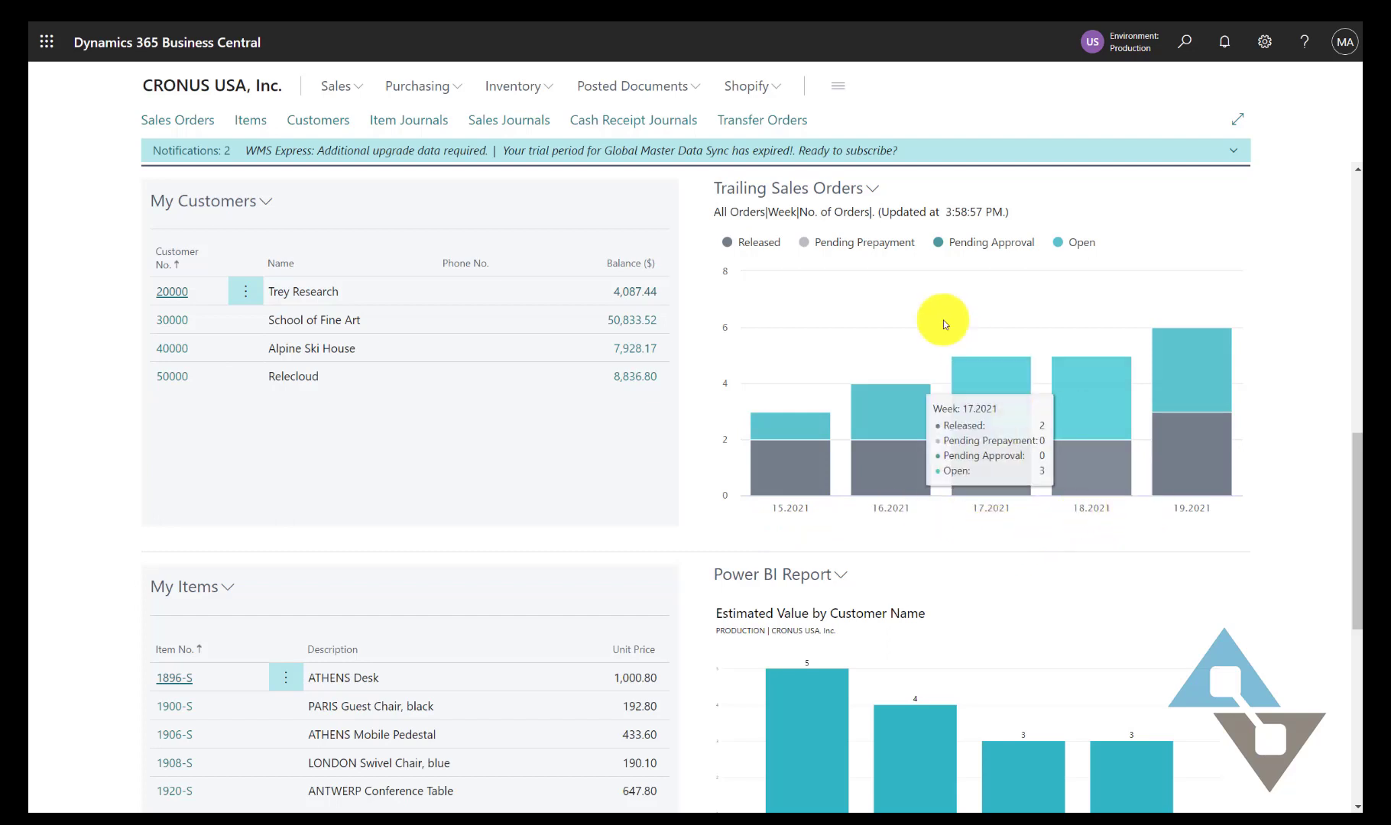
{"action": "left_click", "coordinate": [873, 191]}
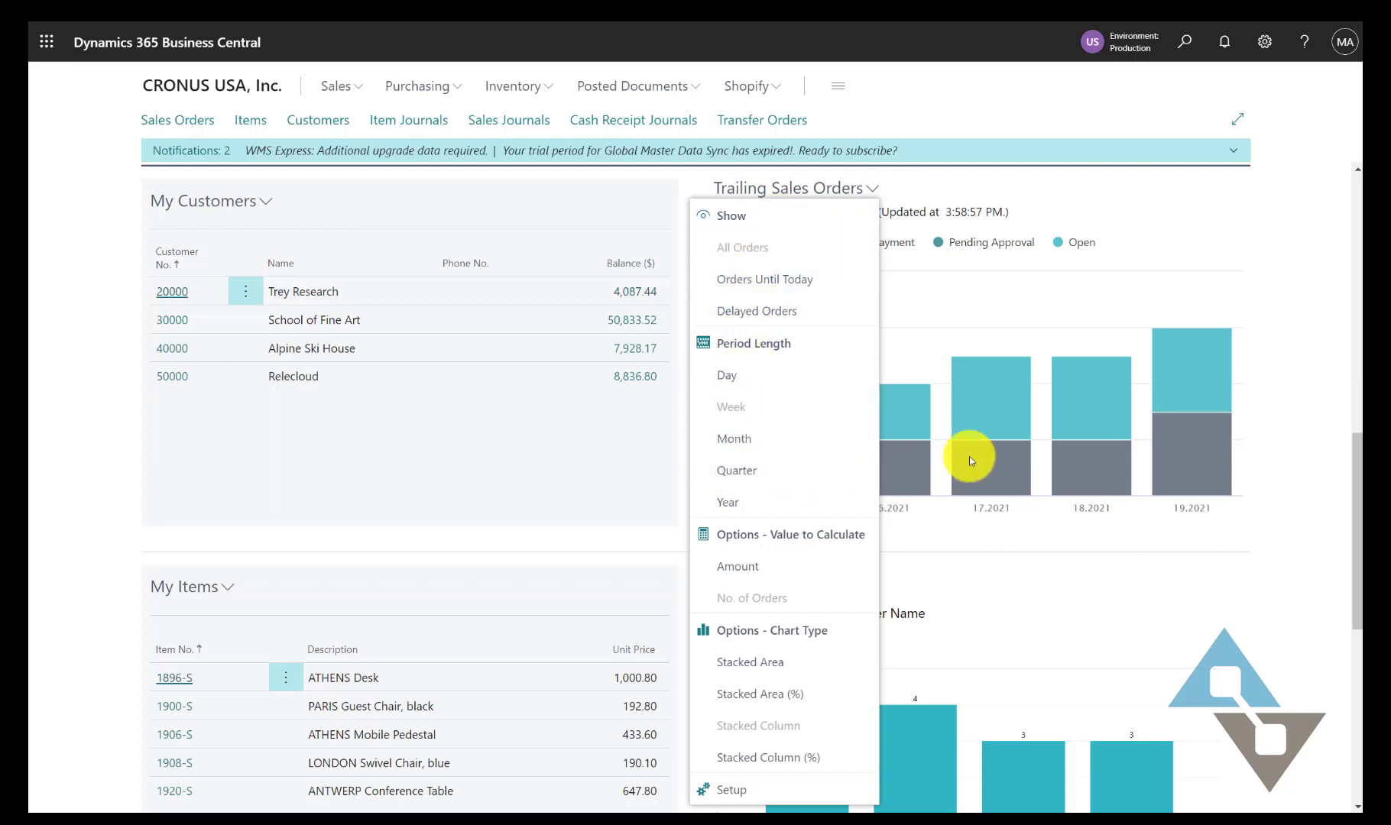
{"action": "left_click", "coordinate": [754, 448]}
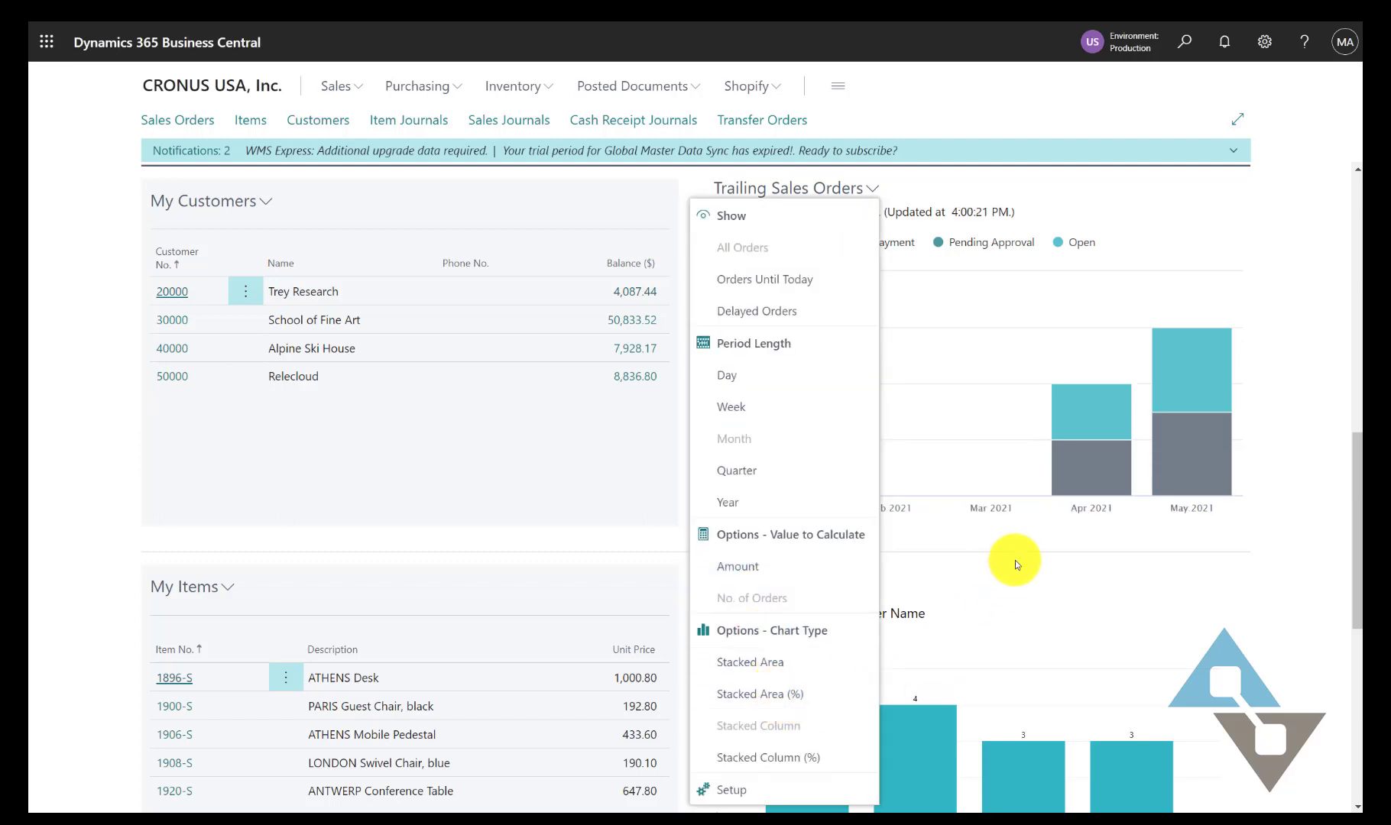
{"action": "left_click", "coordinate": [1030, 540]}
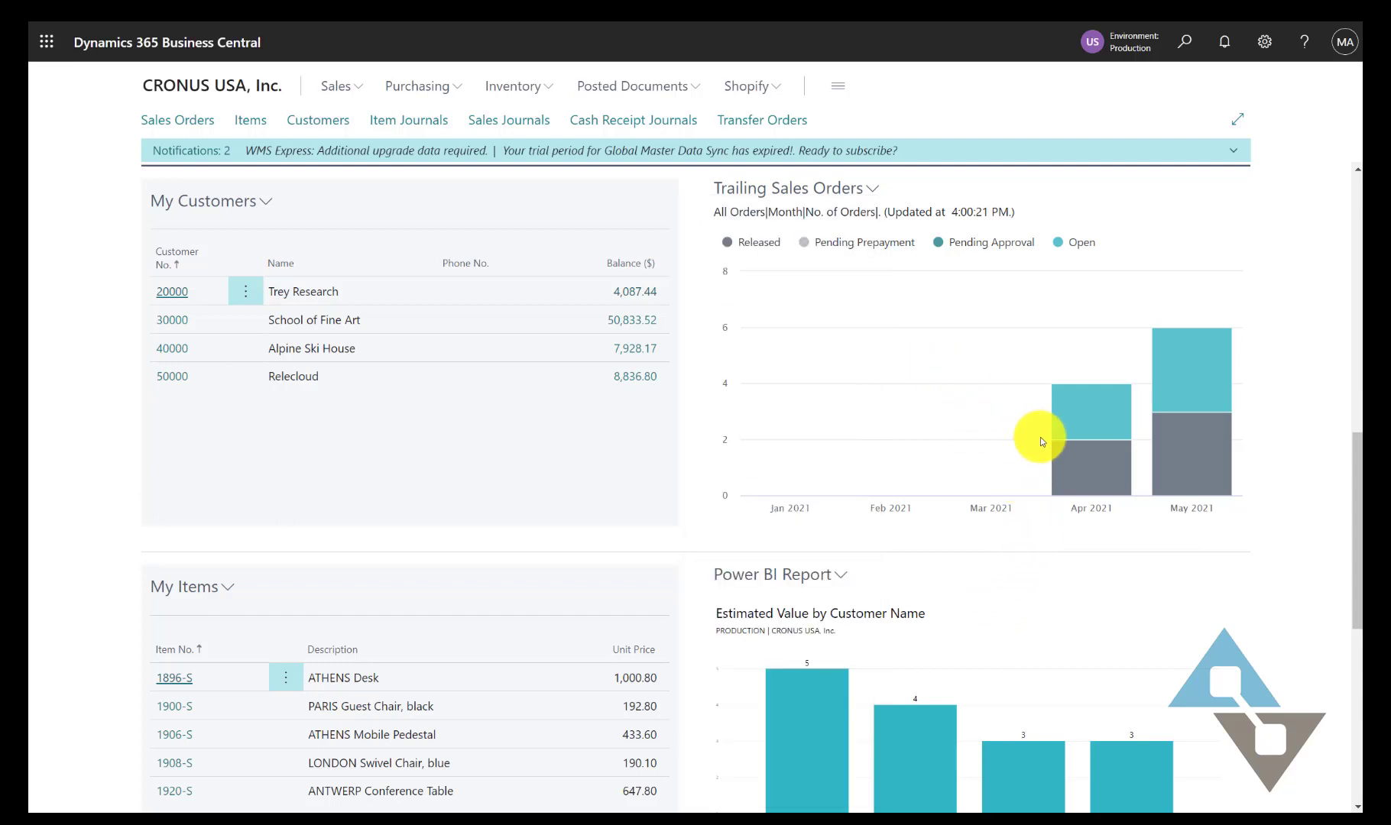
Step: Drill into the released orders for April 2021 from the Trailing Sales Orders chart, and return to the role center
{"action": "mouse_move", "coordinate": [1101, 460]}
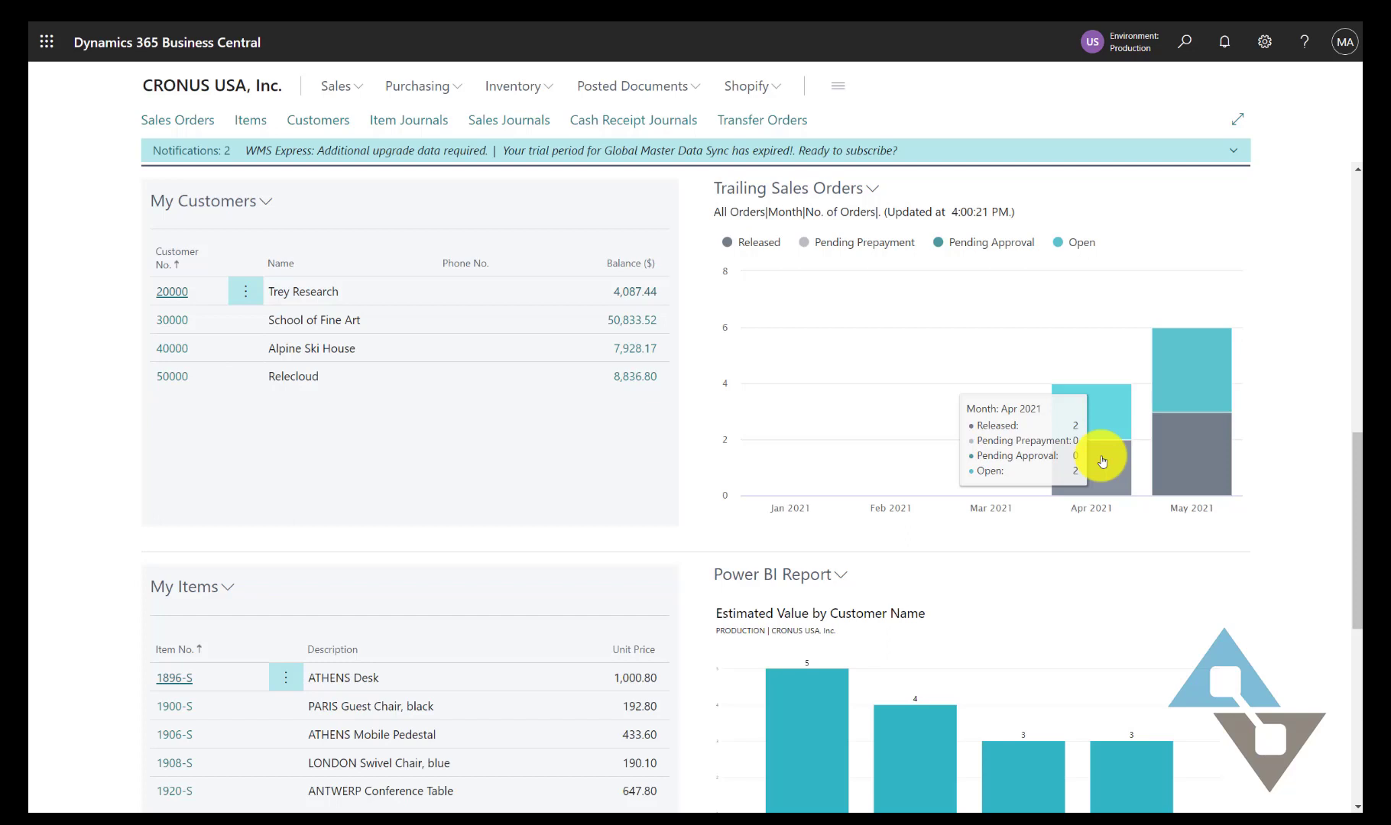
{"action": "left_click", "coordinate": [1102, 461]}
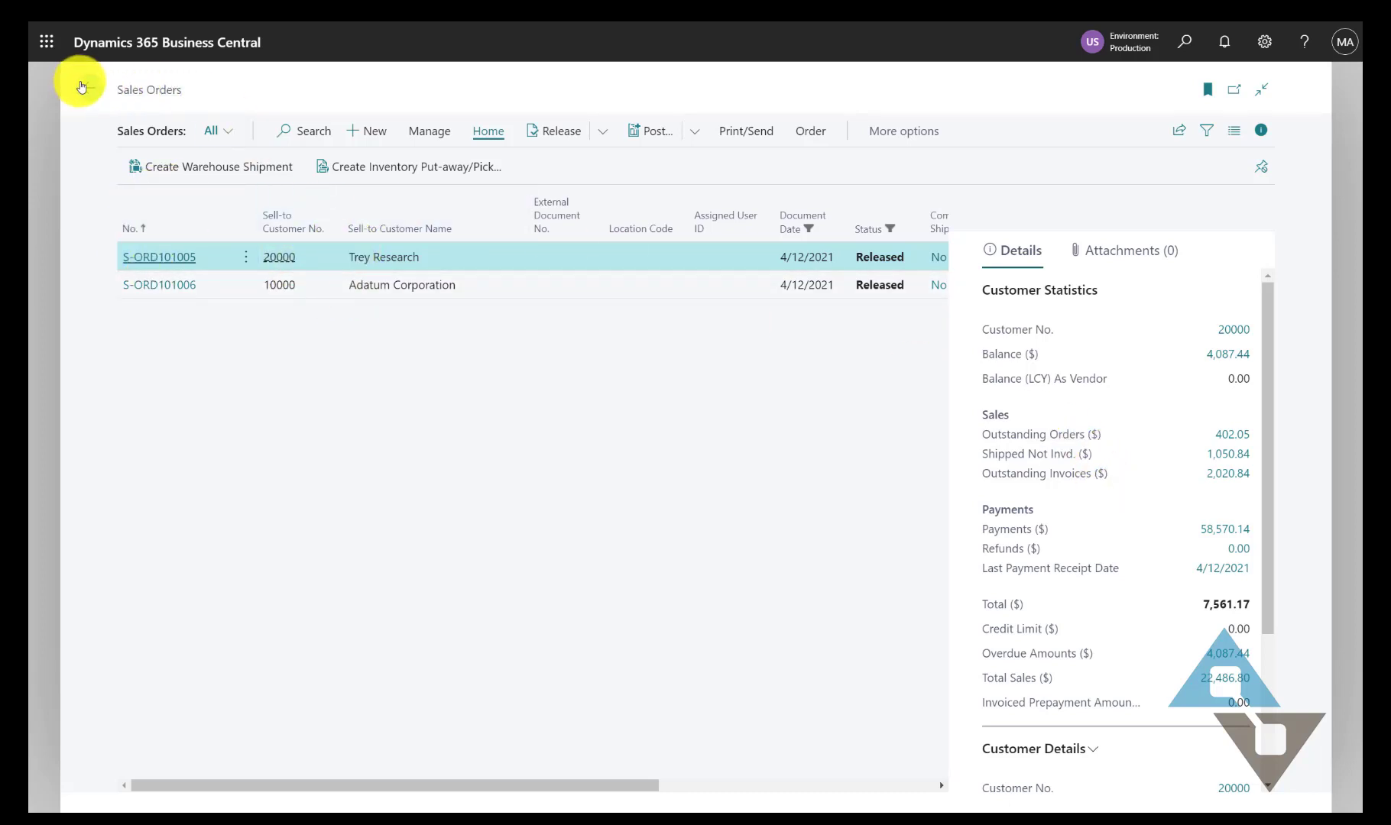
{"action": "left_click", "coordinate": [79, 87]}
Step: Examine the Power BI report on estimated value by customer name
{"action": "scroll", "coordinate": [782, 428], "scroll_direction": "down", "scroll_amount": 2}
{"action": "scroll", "coordinate": [957, 432], "scroll_direction": "down", "scroll_amount": 1}
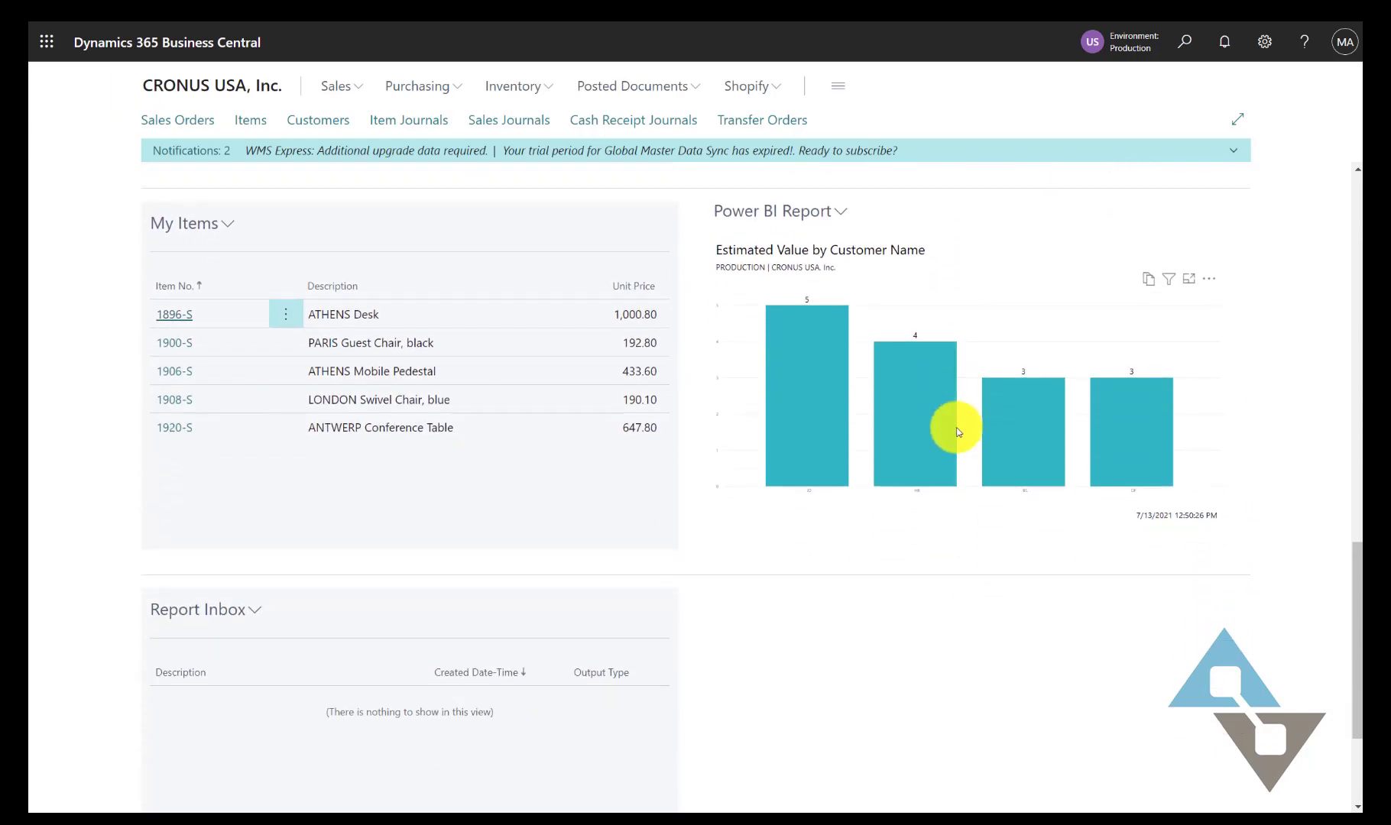
{"action": "mouse_move", "coordinate": [953, 425]}
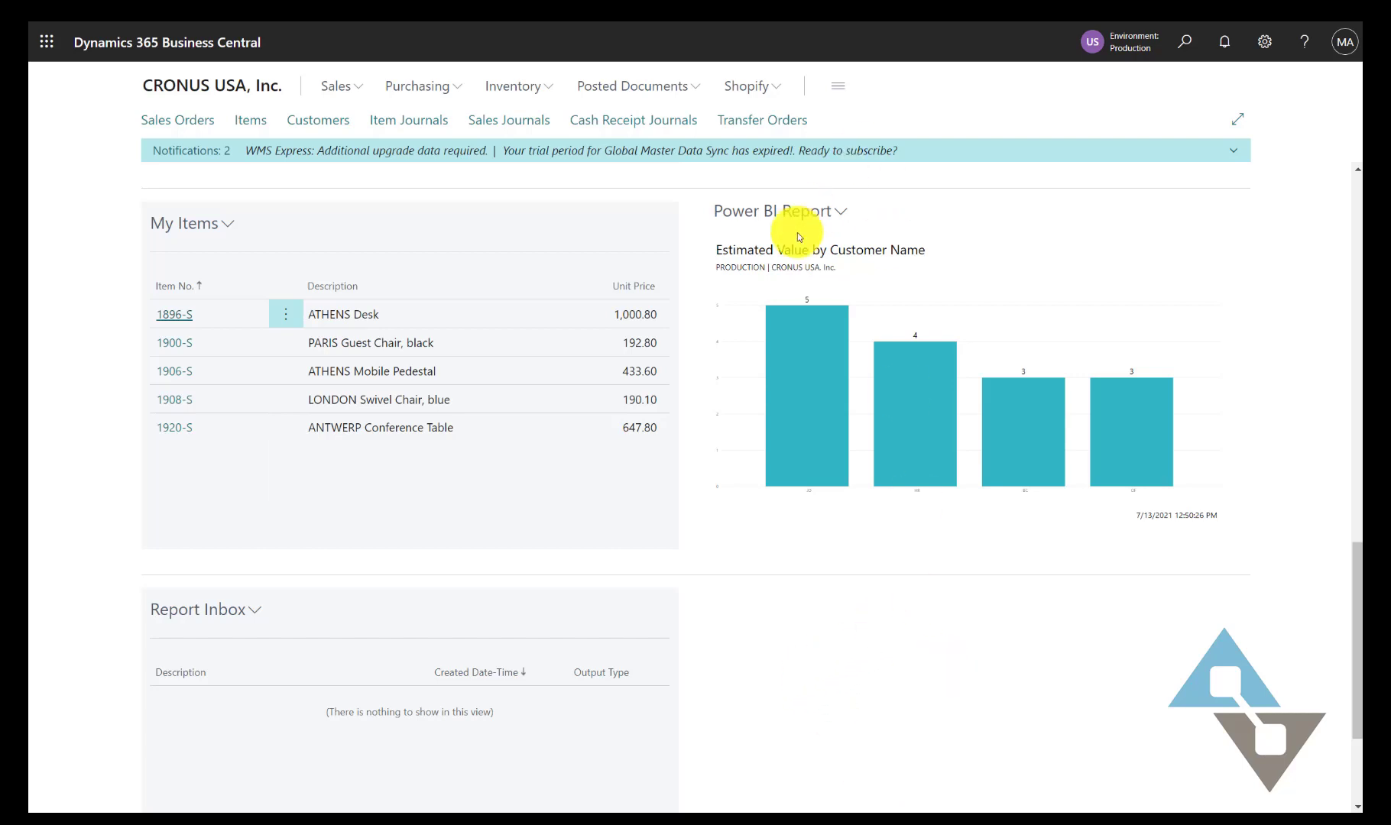
Step: Advance the Power BI Report part twice to show the next enabled reports
{"action": "left_click", "coordinate": [842, 217]}
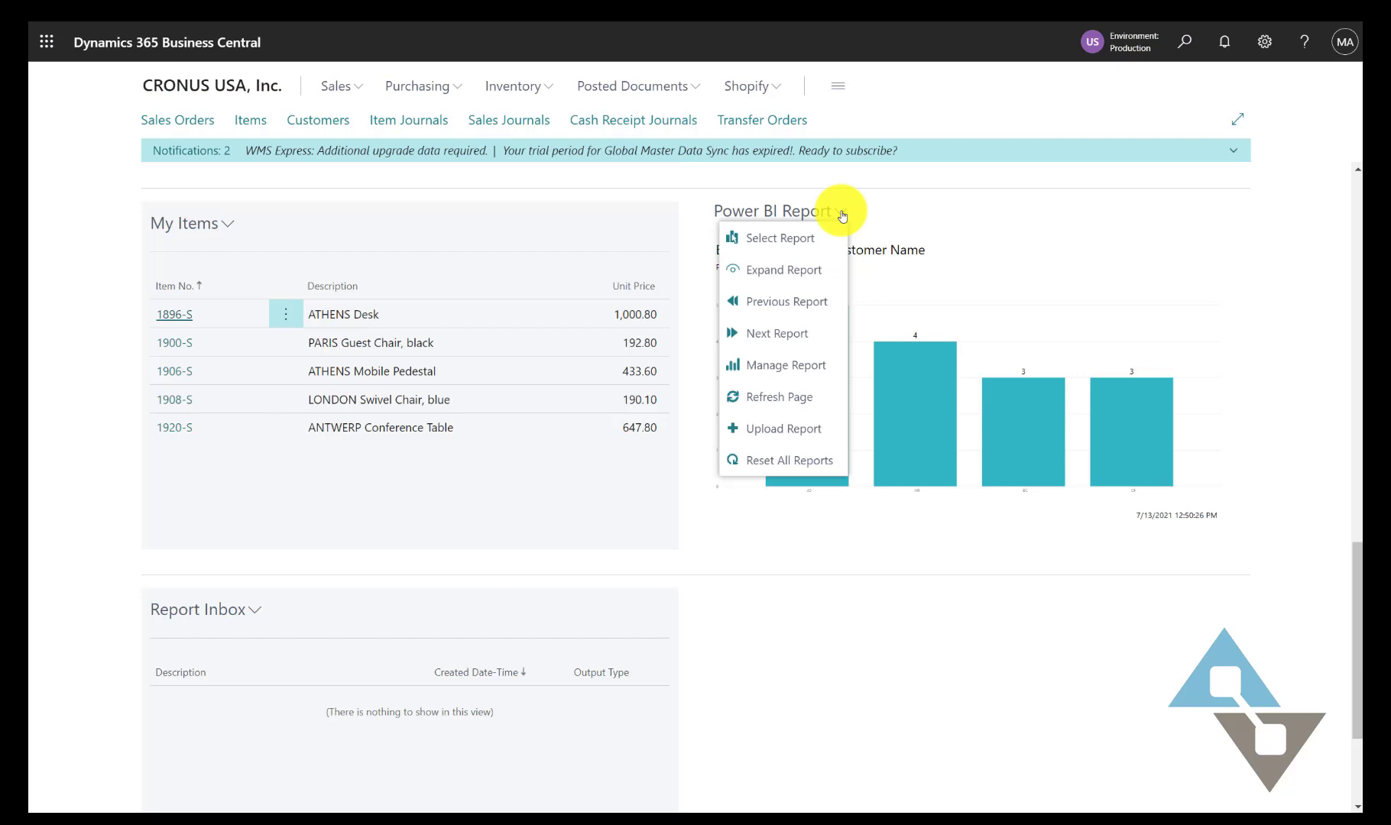
{"action": "left_click", "coordinate": [791, 336]}
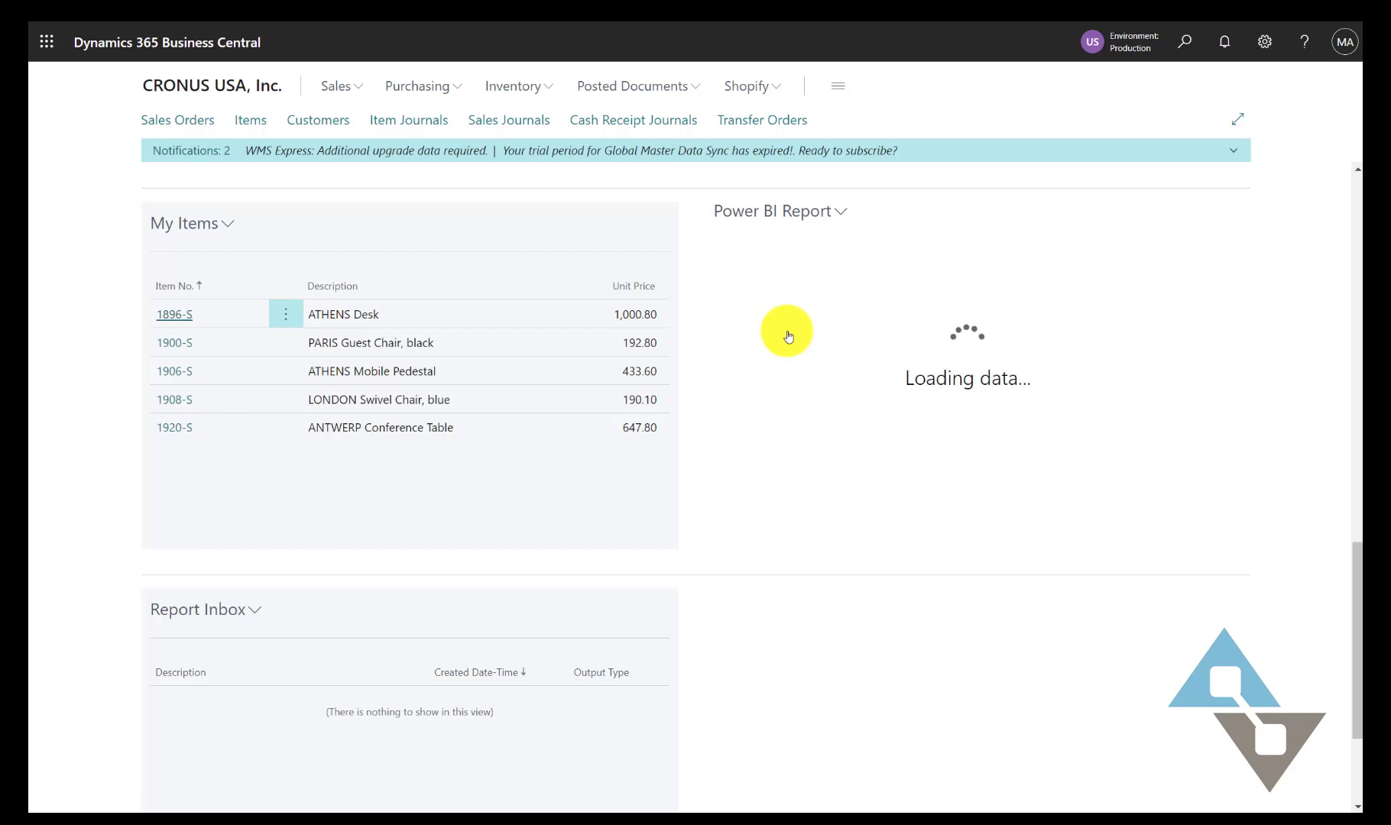
{"action": "left_click", "coordinate": [842, 212]}
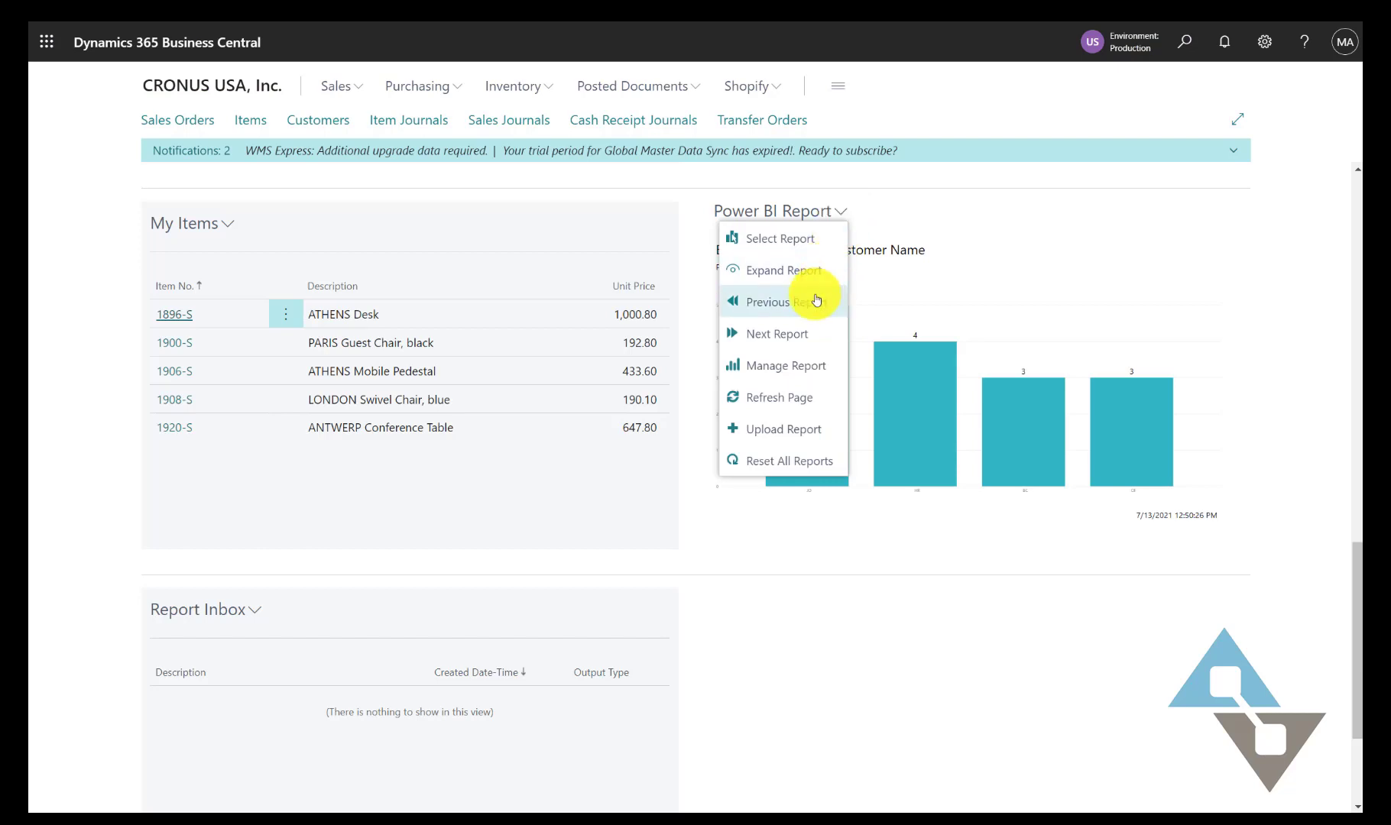
{"action": "left_click", "coordinate": [795, 330]}
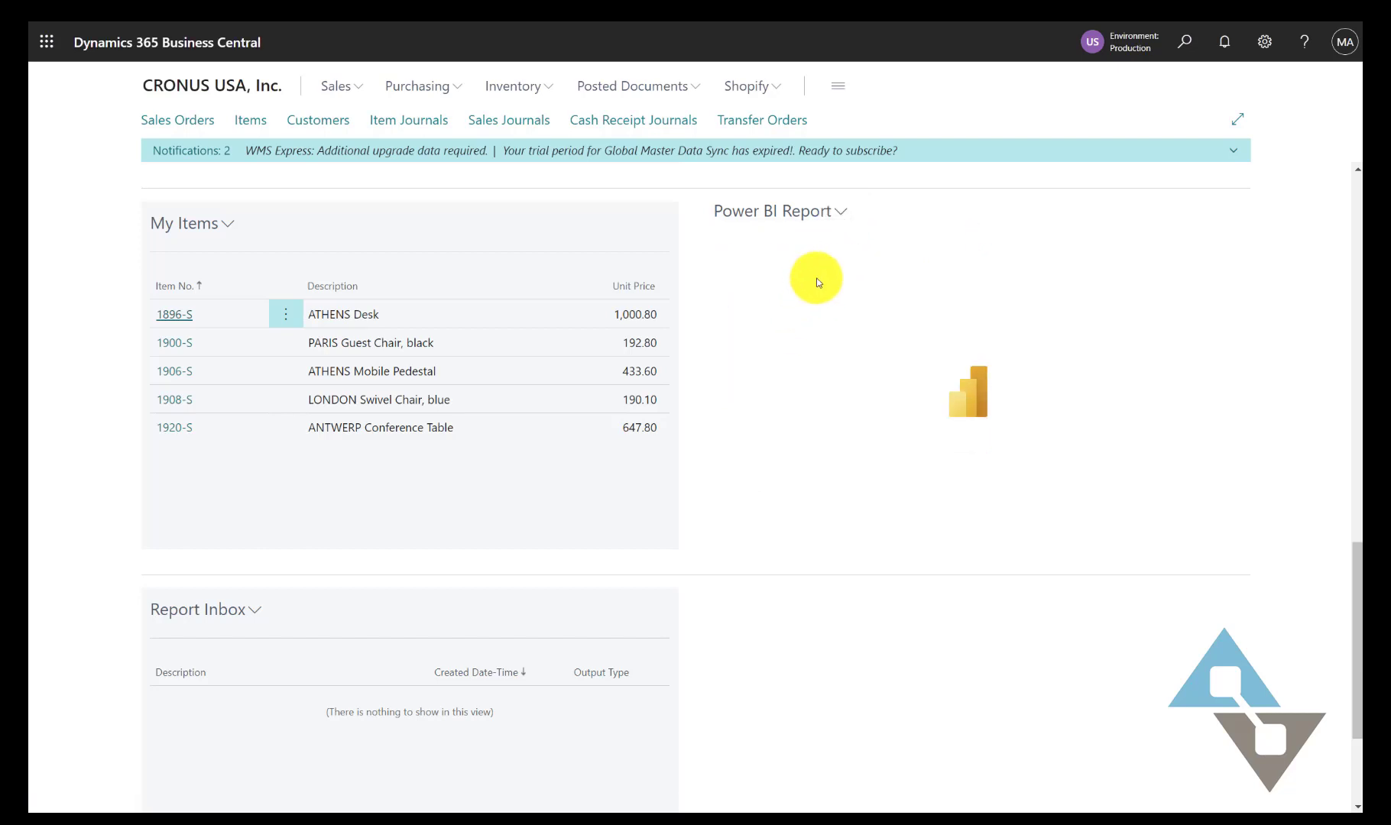
Step: Review the reports available in Power BI Reports Selection and close it without changing the selection
{"action": "left_click", "coordinate": [842, 213]}
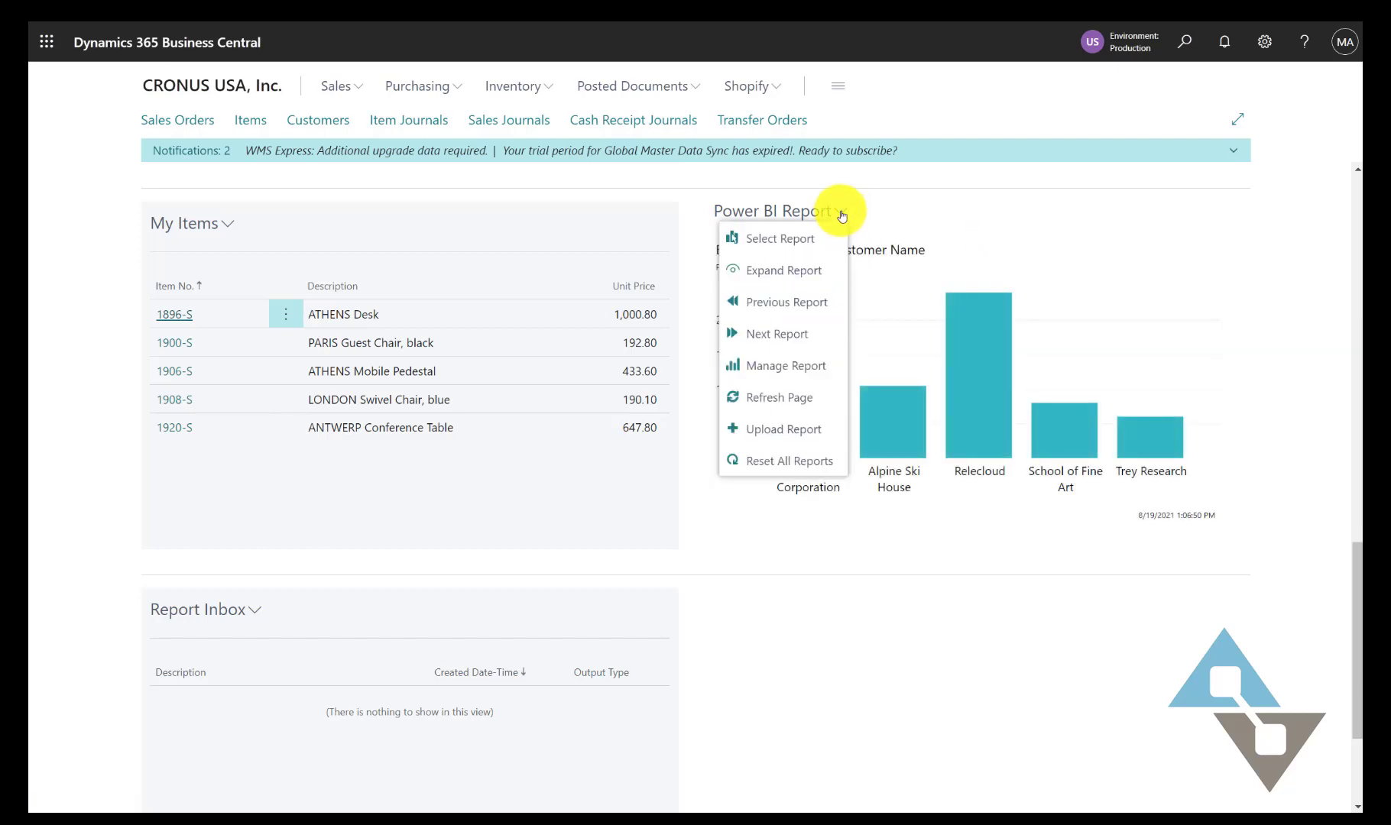
{"action": "left_click", "coordinate": [797, 243]}
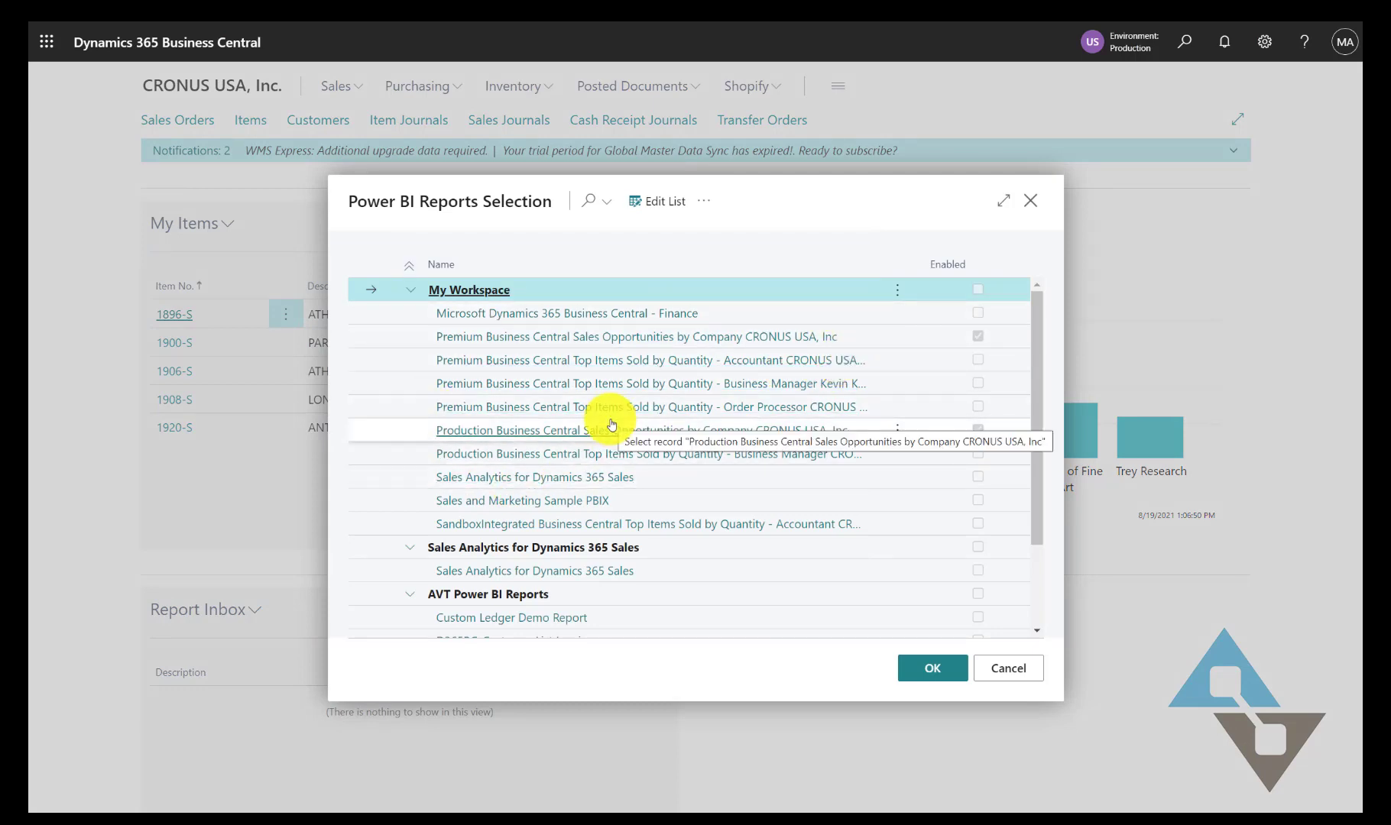
{"action": "scroll", "coordinate": [618, 435], "scroll_direction": "down", "scroll_amount": 3}
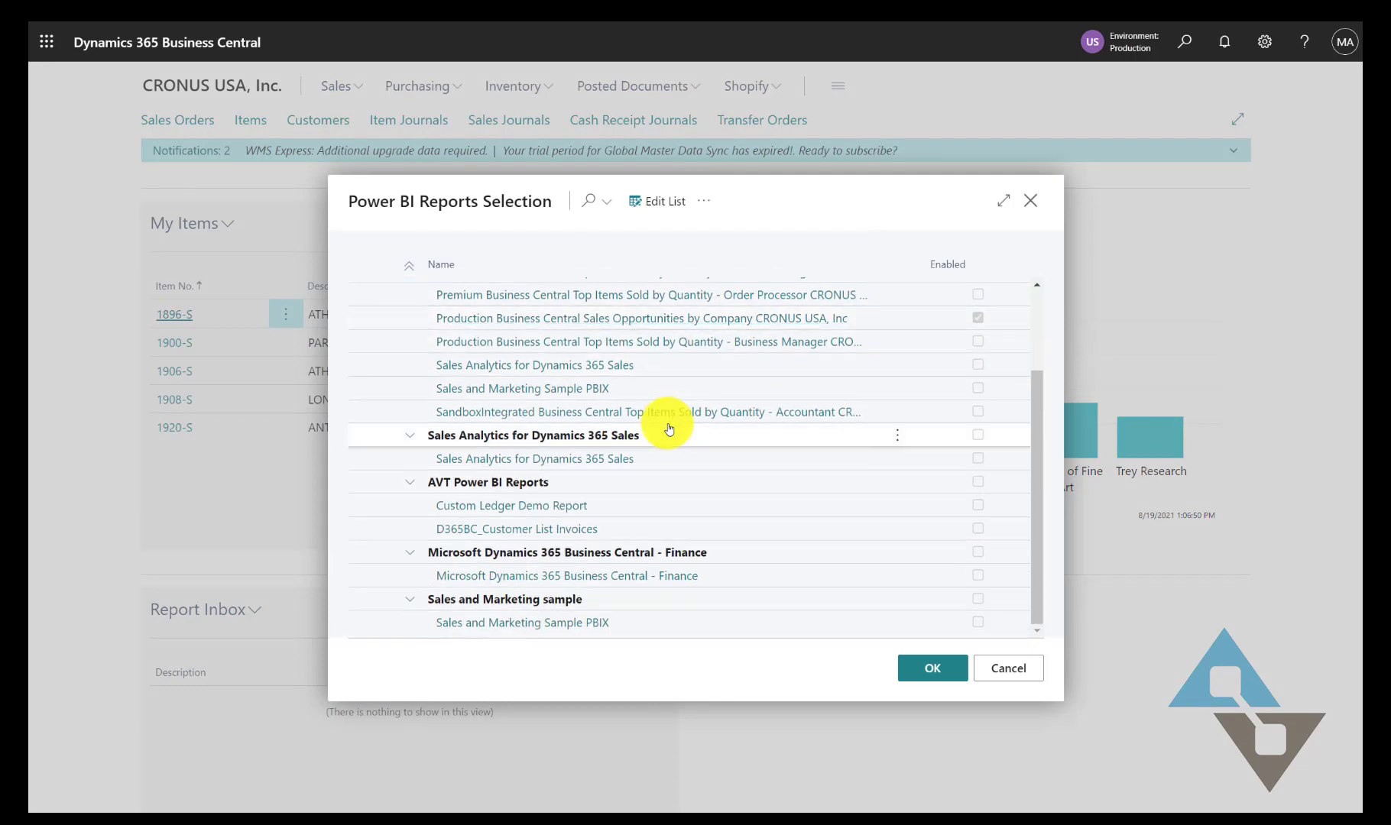
{"action": "scroll", "coordinate": [636, 499], "scroll_direction": "up", "scroll_amount": 3}
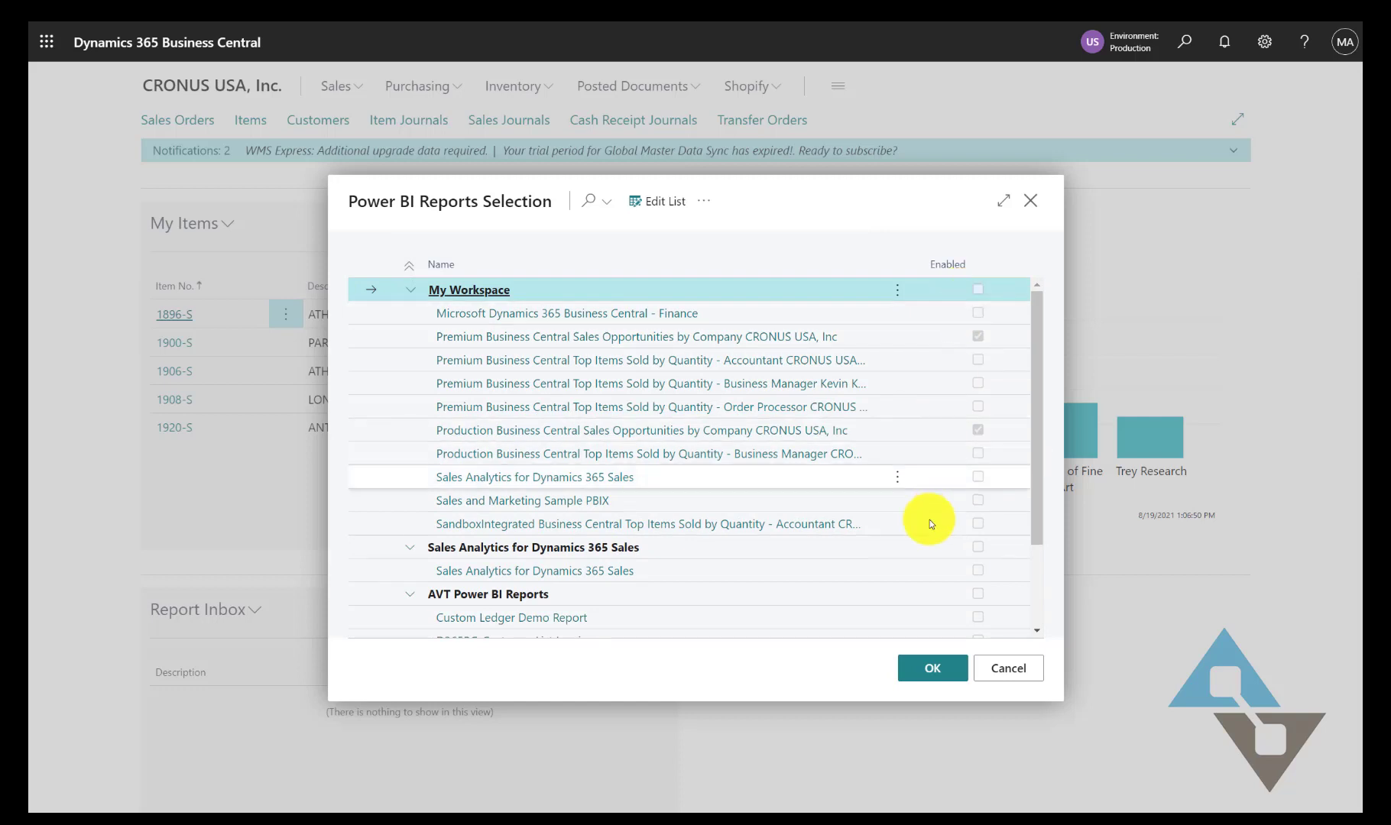
{"action": "left_click", "coordinate": [1008, 668]}
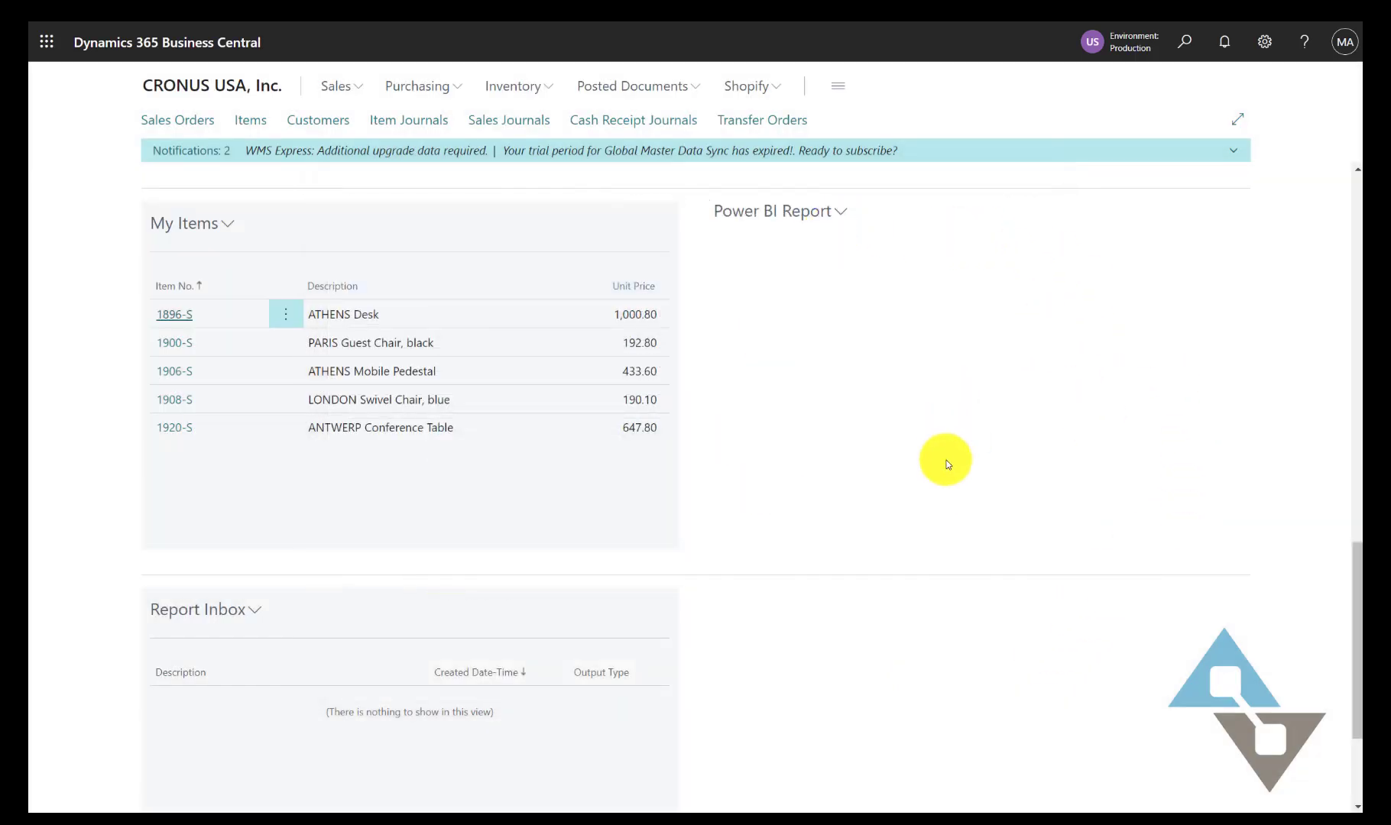
Step: Open the Customers list and personalize it by removing the Customer Price Group column
{"action": "scroll", "coordinate": [467, 306], "scroll_direction": "up", "scroll_amount": 10}
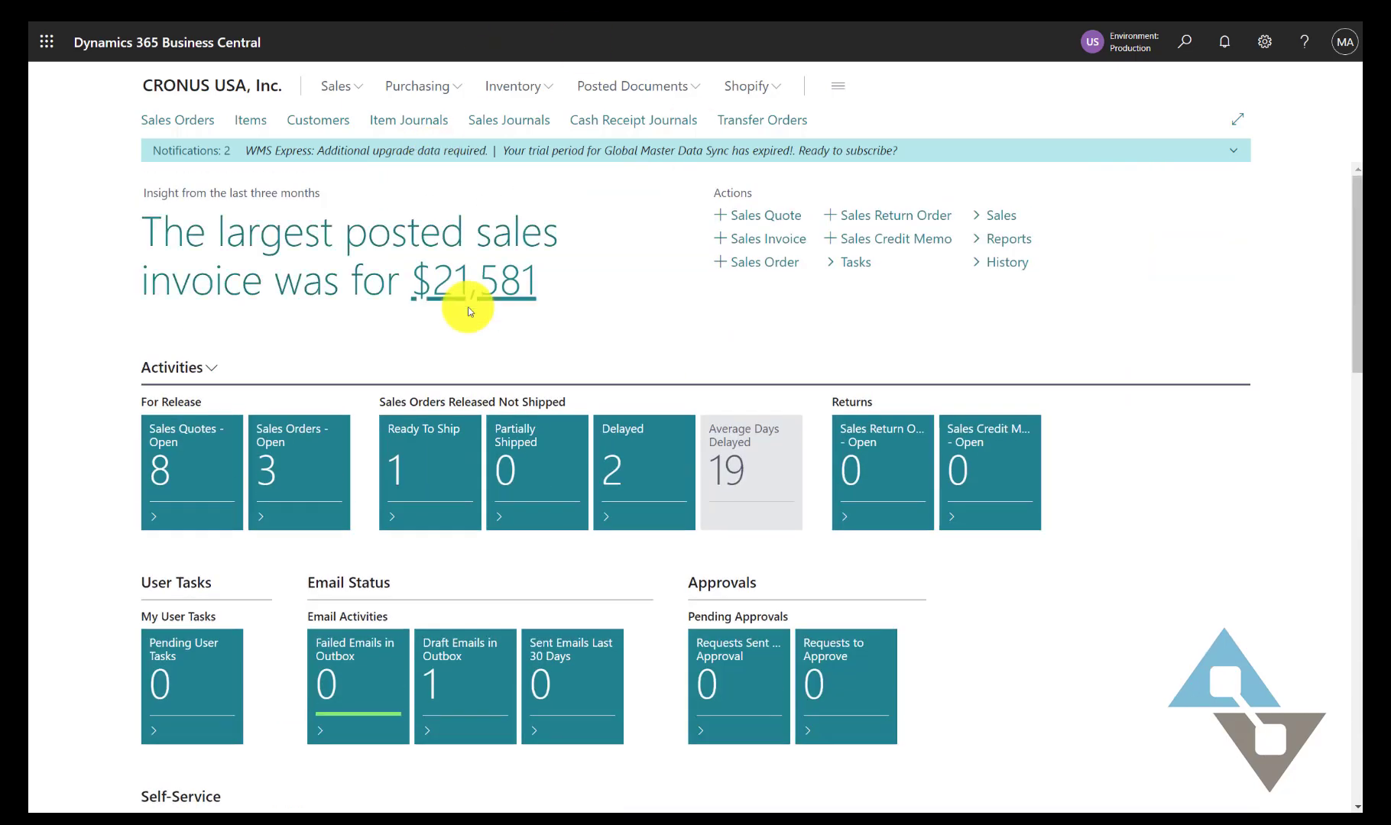
{"action": "left_click", "coordinate": [326, 124]}
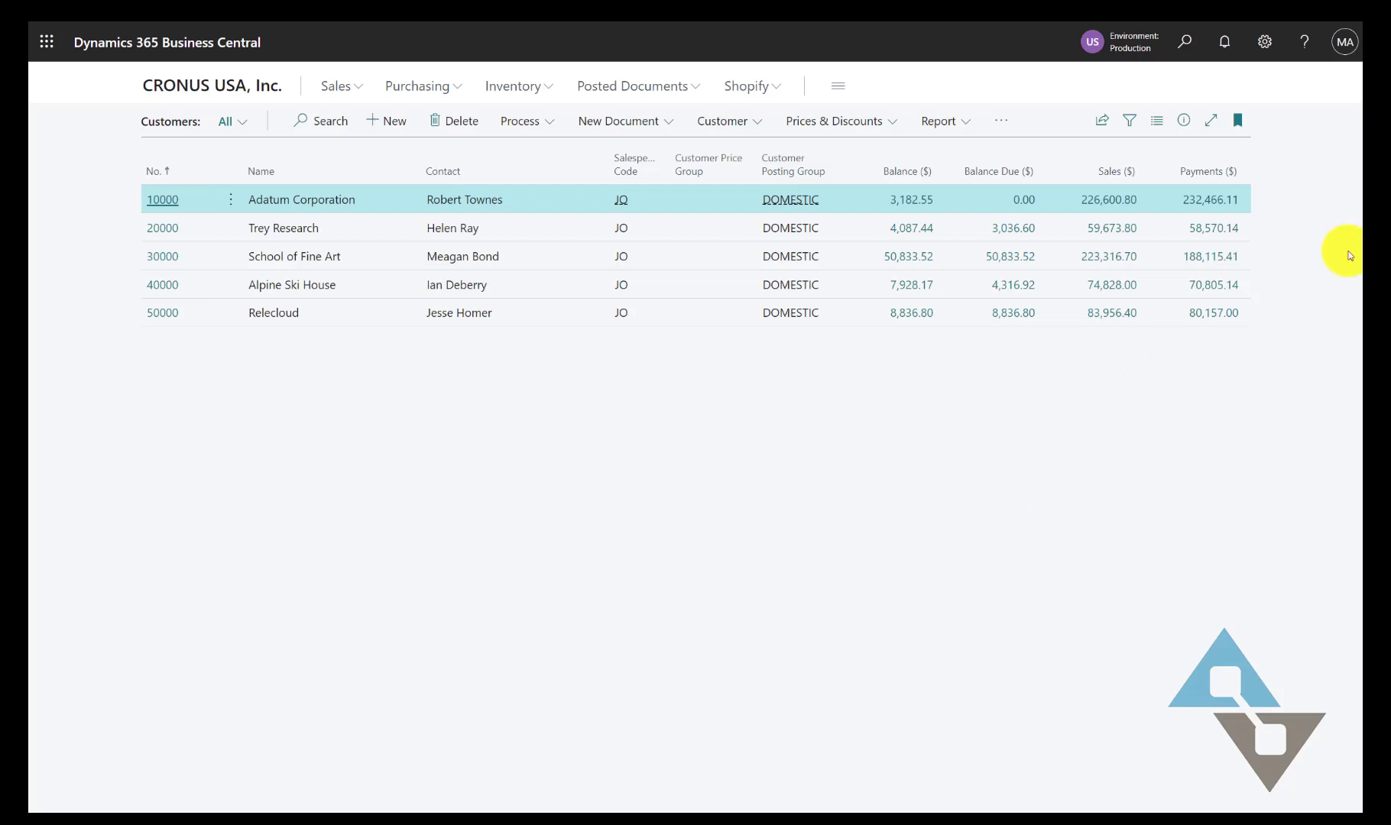
{"action": "left_click", "coordinate": [1265, 42]}
{"action": "left_click", "coordinate": [1150, 162]}
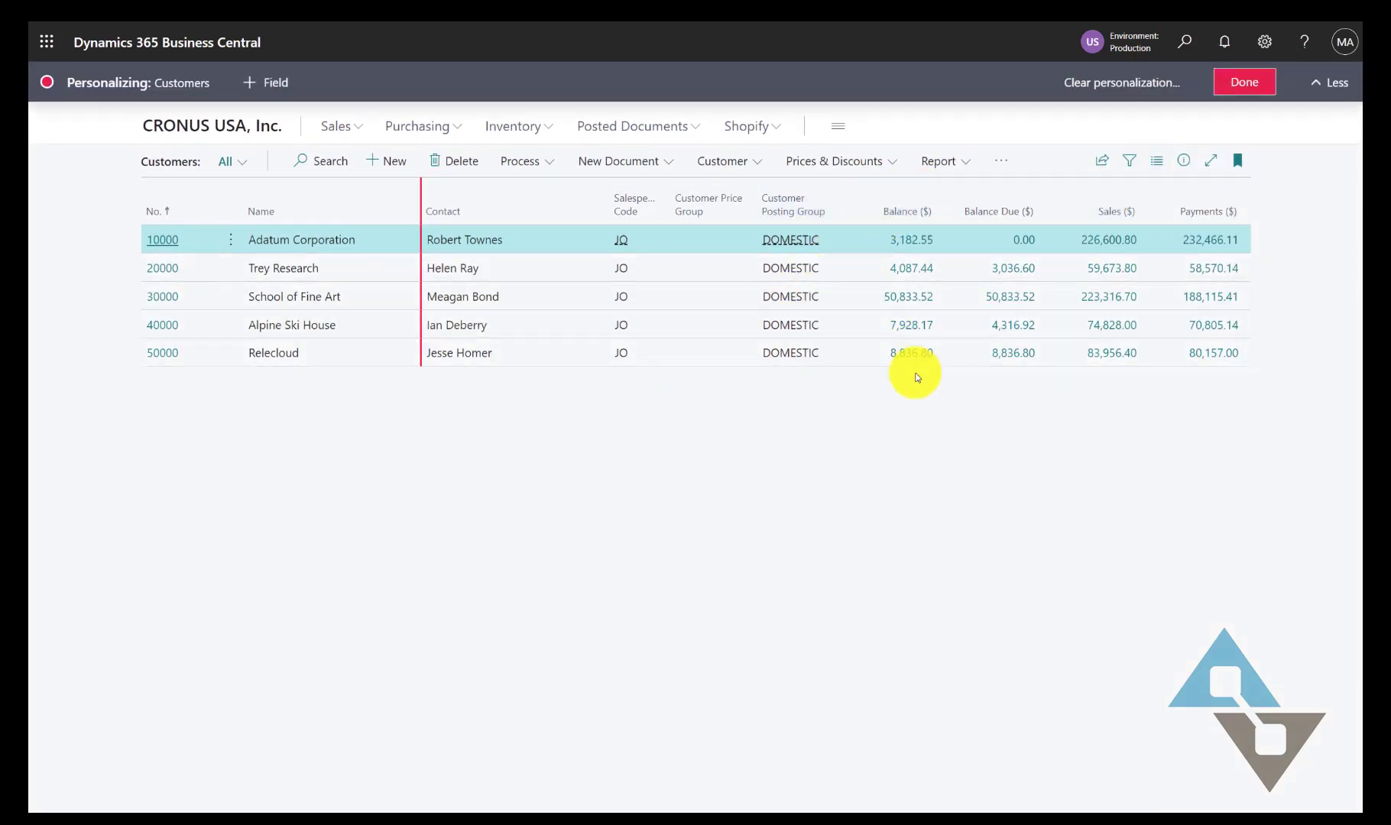
{"action": "left_click", "coordinate": [752, 191]}
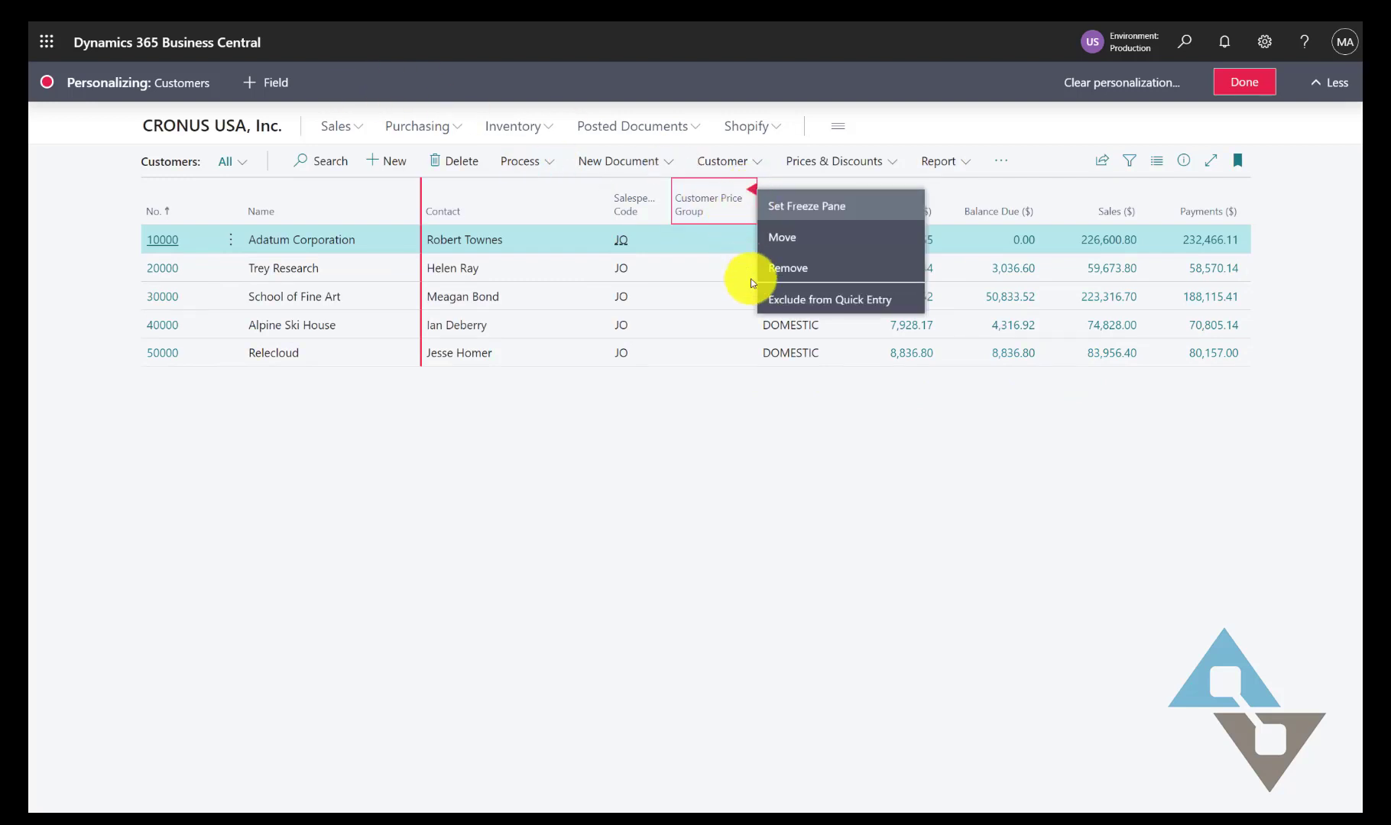
{"action": "left_click", "coordinate": [776, 269]}
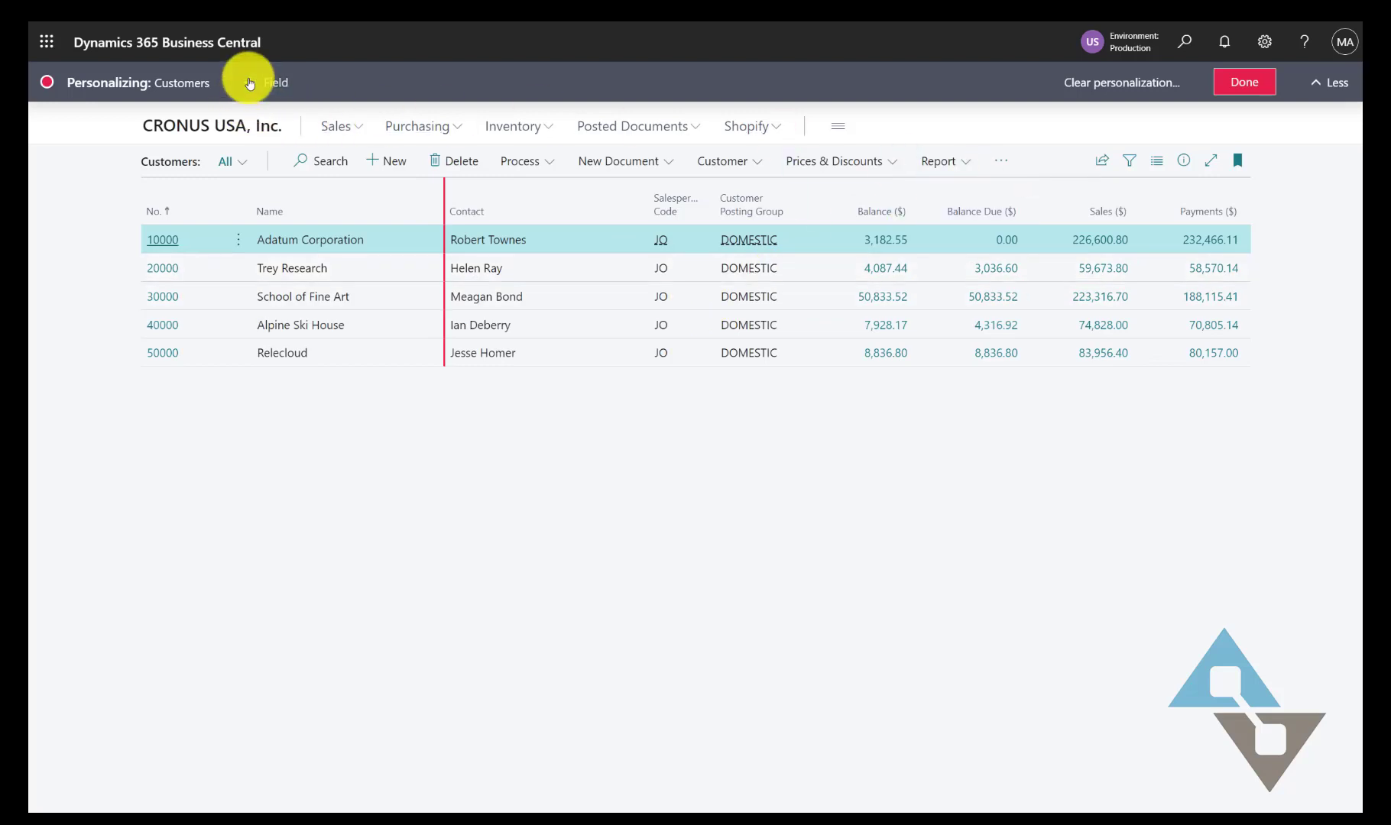
Step: Add the Credit Limit ($) field to the Customers list before the Balance ($) column and finish personalizing
{"action": "left_click", "coordinate": [249, 83]}
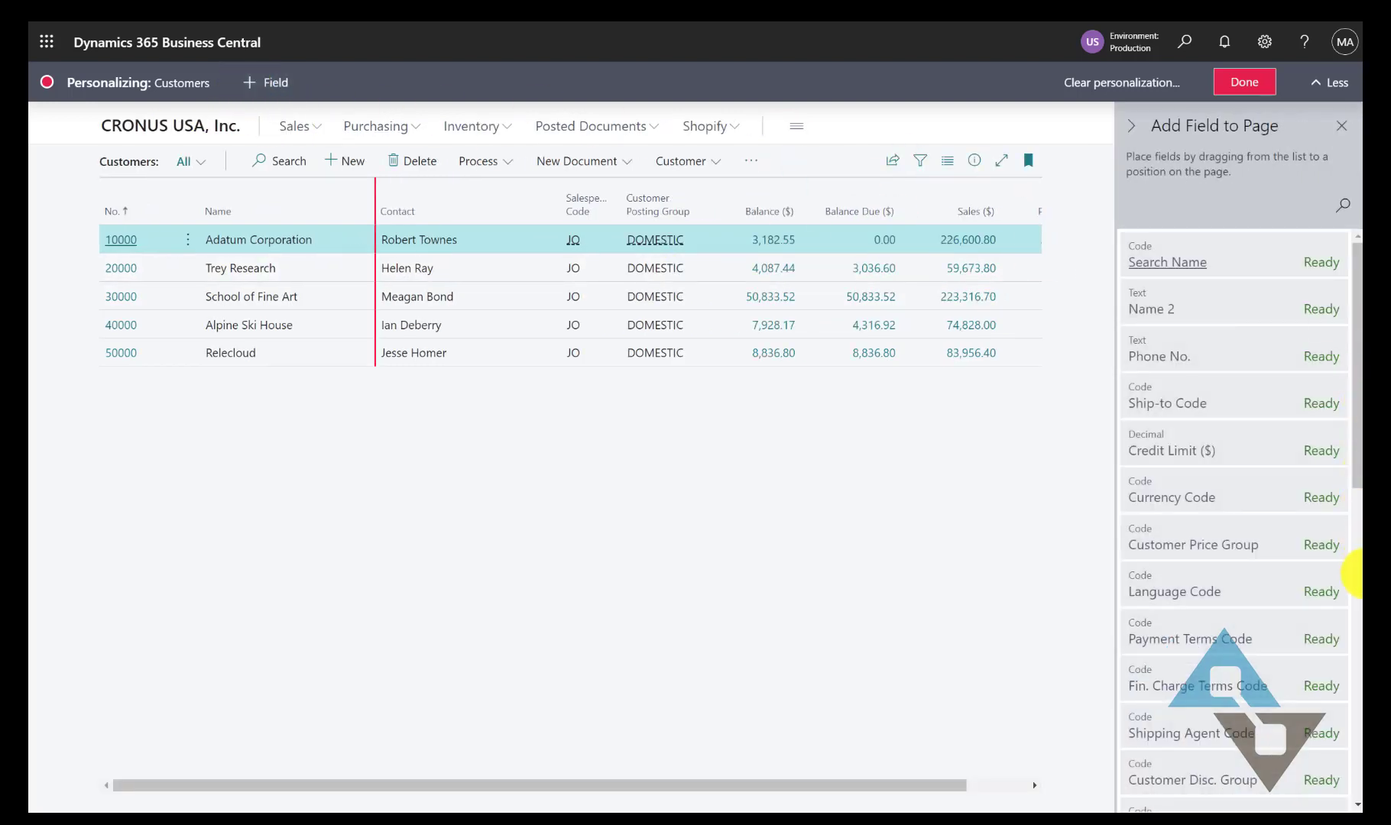
{"action": "mouse_move", "coordinate": [1234, 442]}
{"action": "left_mouse_down"}
{"action": "mouse_move", "coordinate": [906, 317]}
{"action": "mouse_move", "coordinate": [748, 217]}
{"action": "mouse_move", "coordinate": [745, 249]}
{"action": "mouse_move", "coordinate": [745, 217]}
{"action": "mouse_move", "coordinate": [753, 230]}
{"action": "left_mouse_up"}
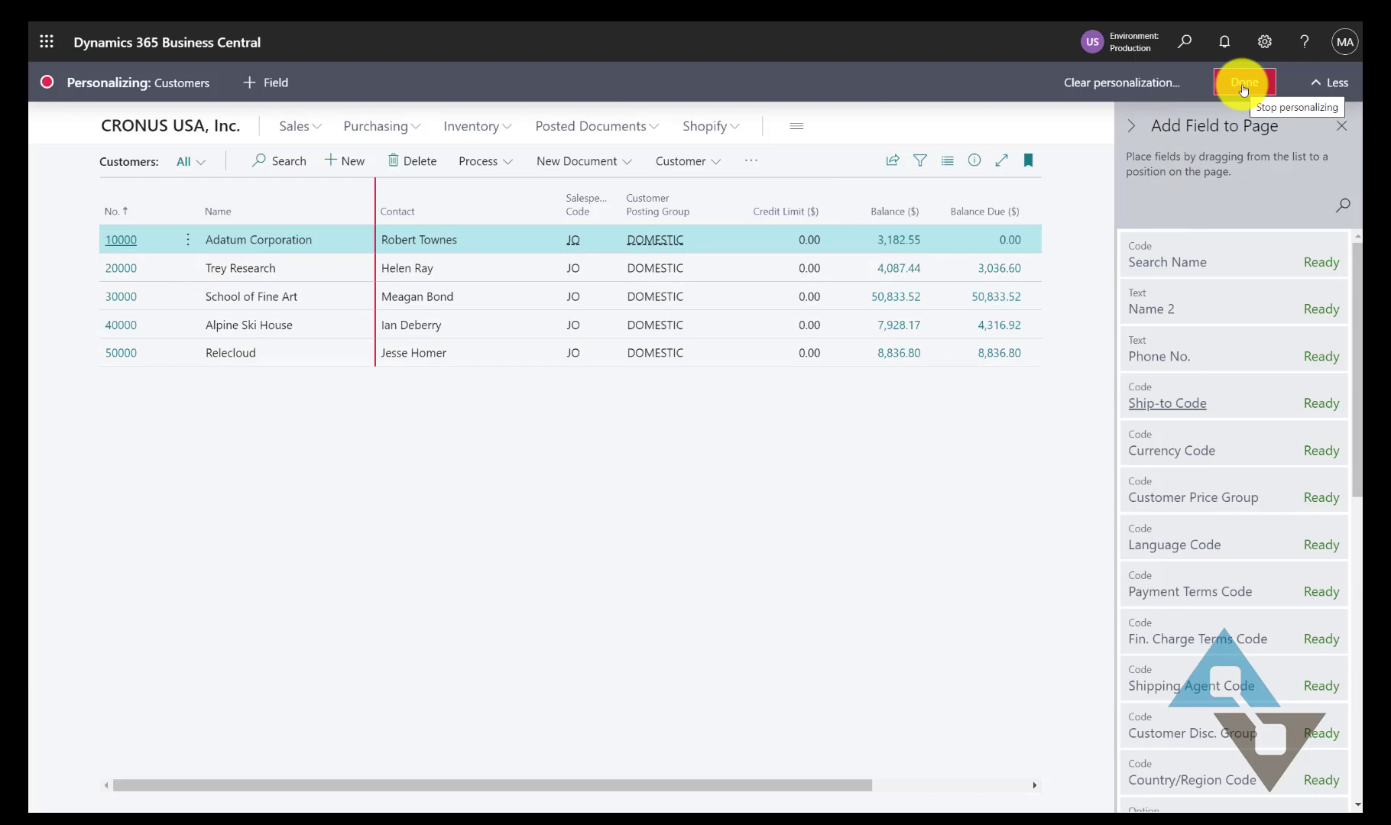
{"action": "left_click", "coordinate": [1243, 84]}
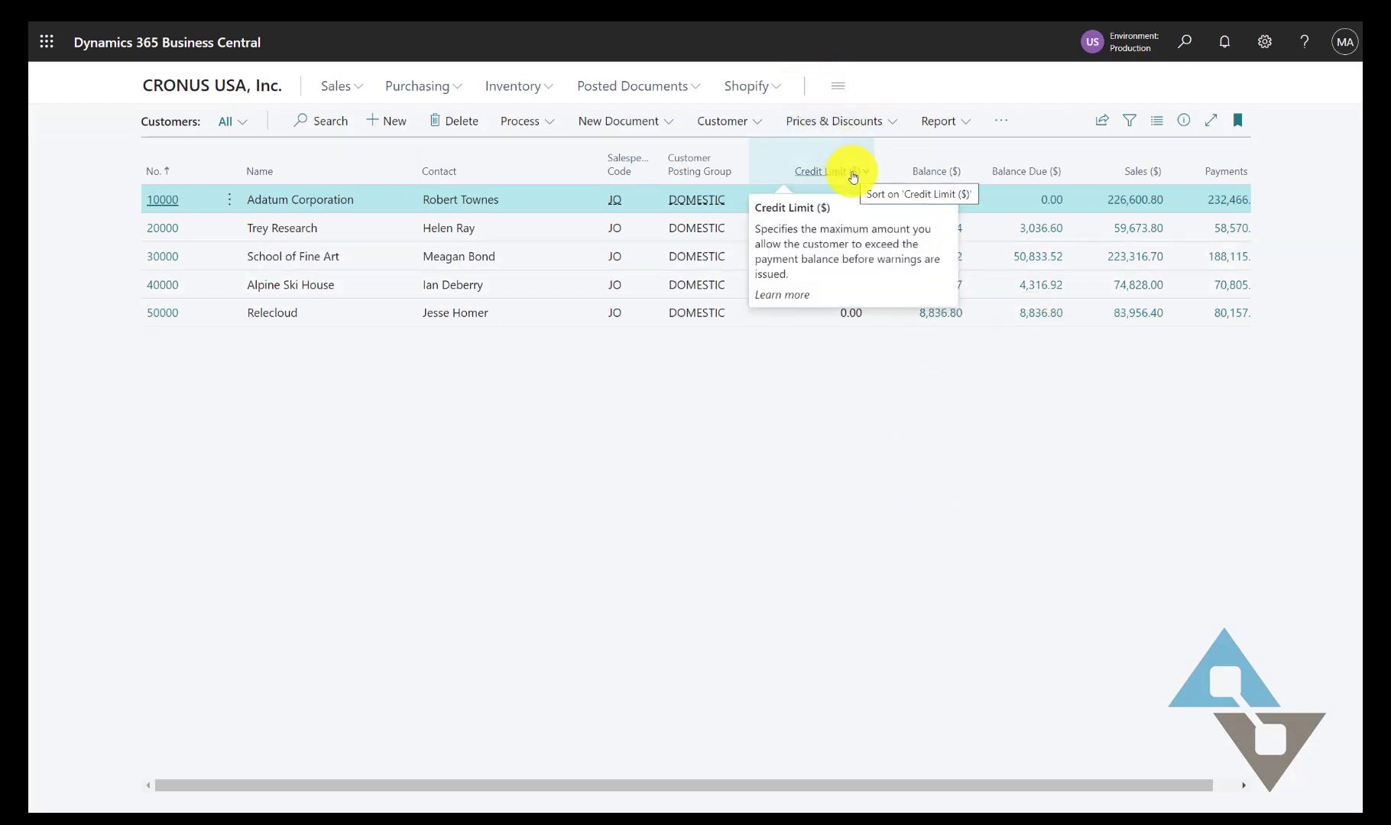
Step: Examine the sorting and filtering options of the Credit Limit ($) column
{"action": "left_click", "coordinate": [865, 172]}
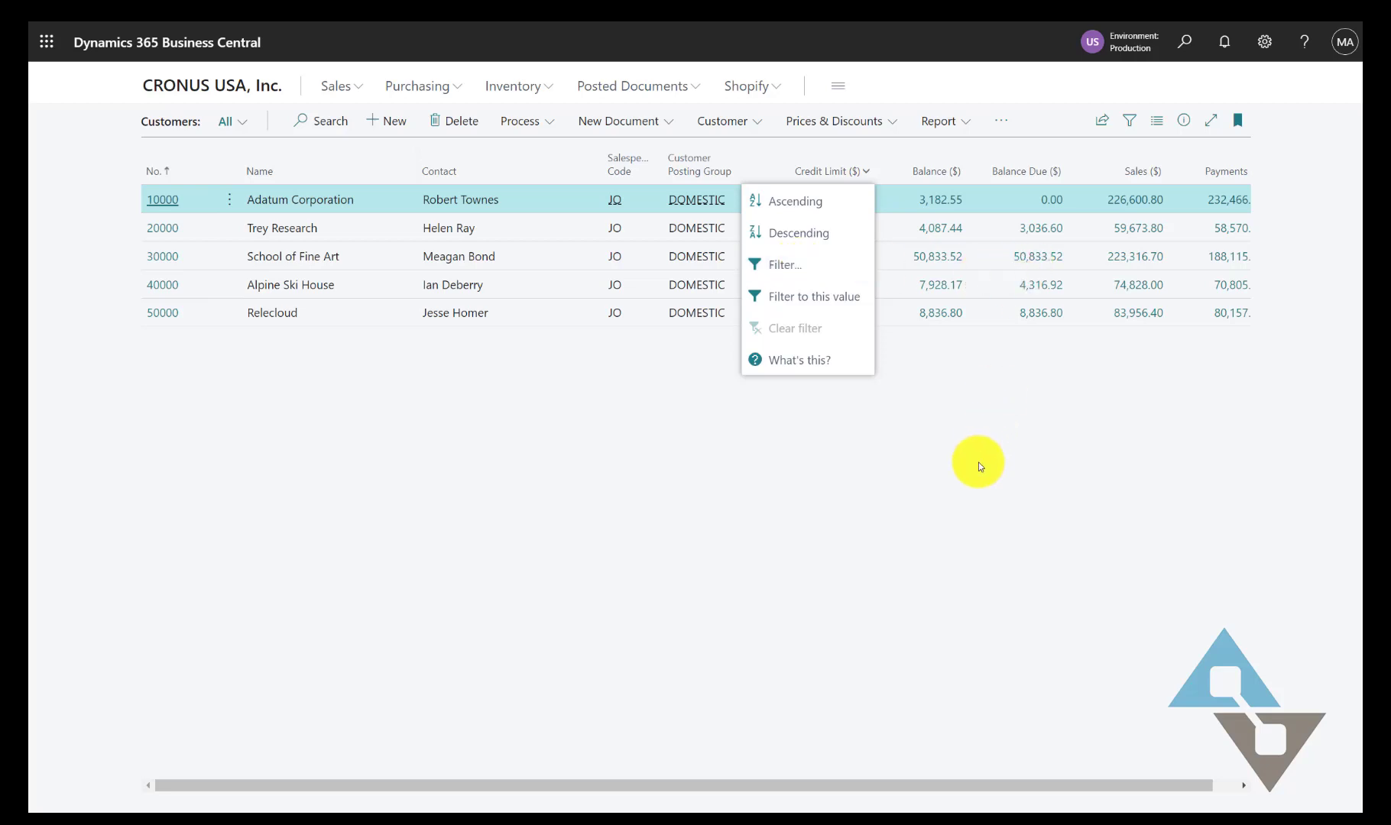
{"action": "left_click", "coordinate": [987, 543]}
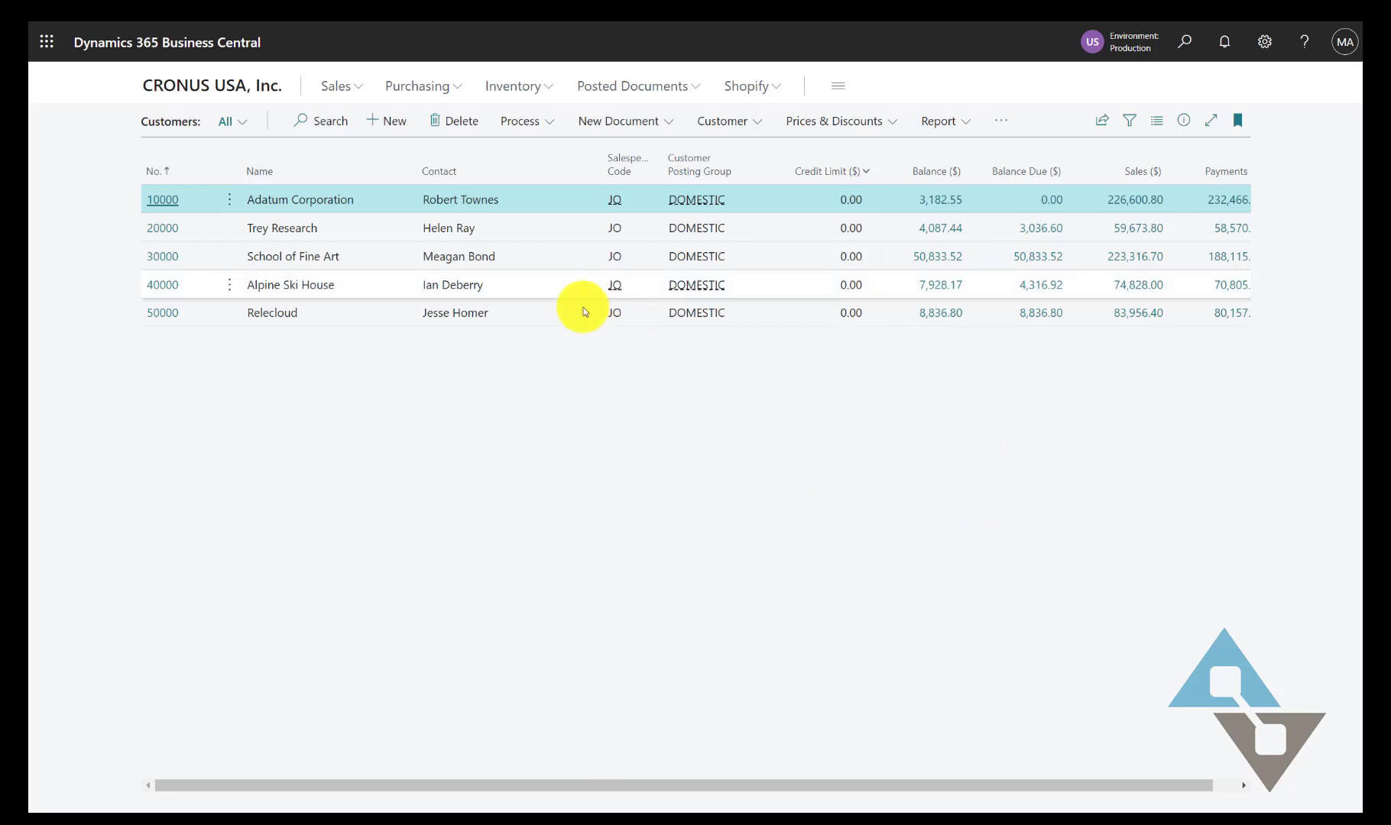
Step: Apply the Balance >0 view to the Customers list and review its filter criteria
{"action": "left_click", "coordinate": [246, 126]}
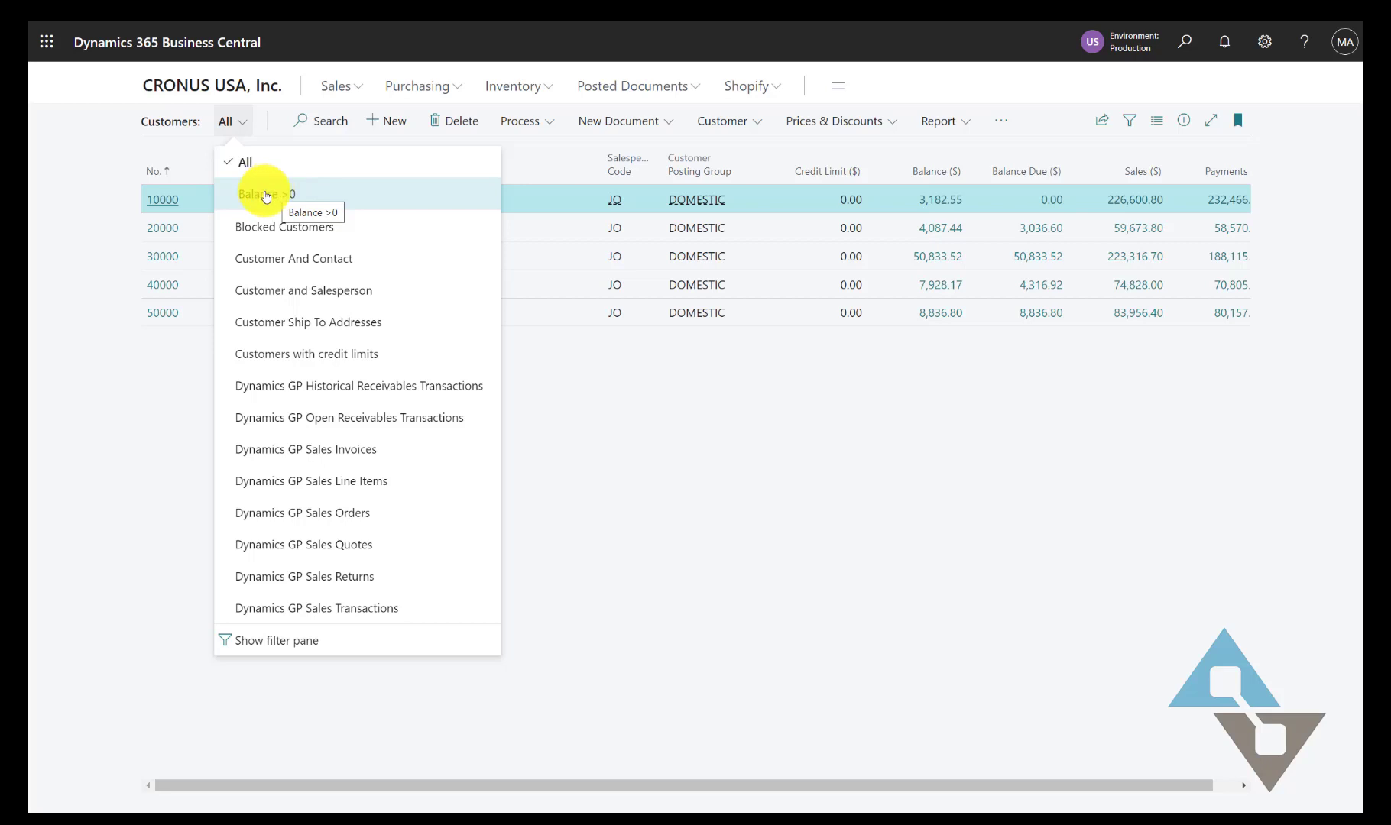
{"action": "left_click", "coordinate": [266, 196]}
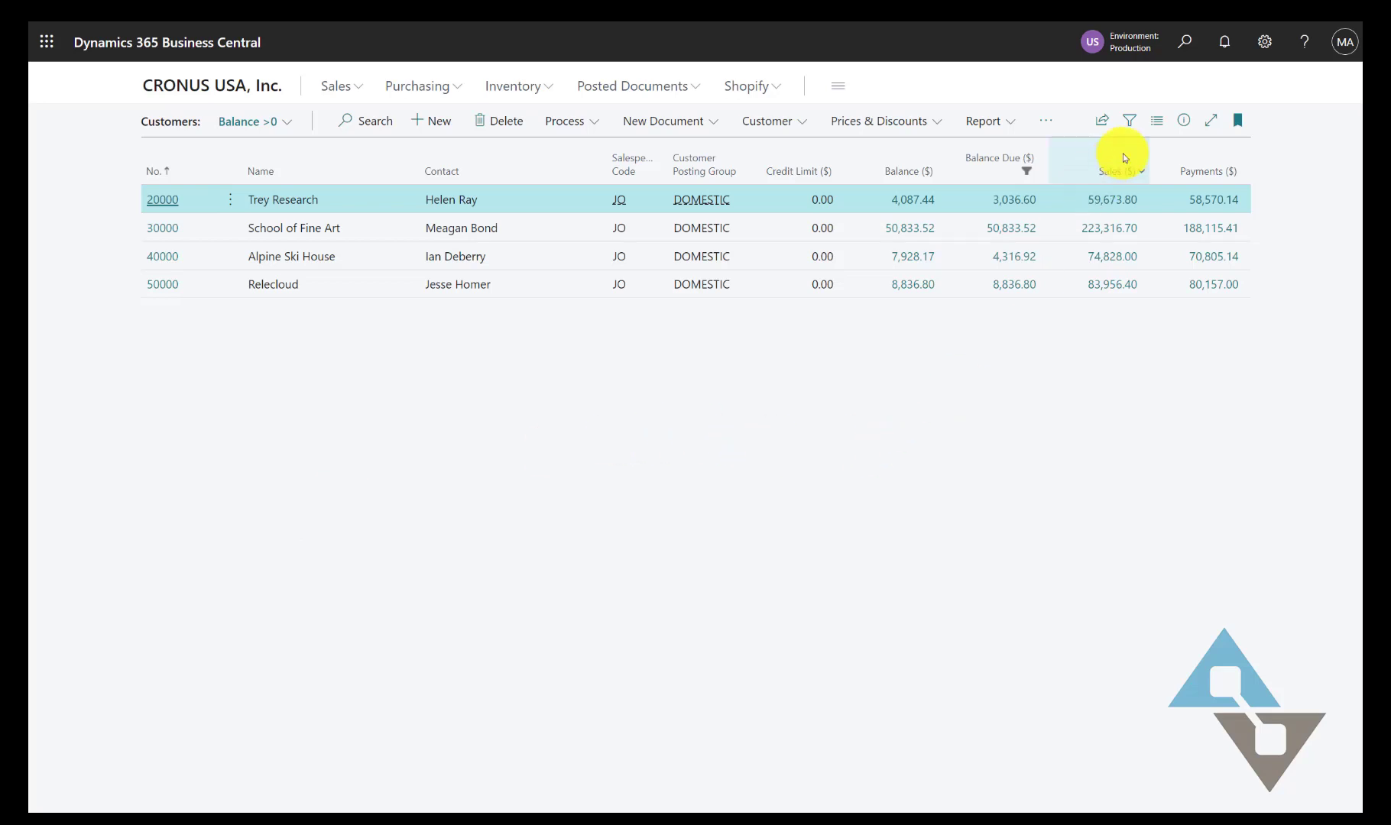
{"action": "left_click", "coordinate": [1130, 123]}
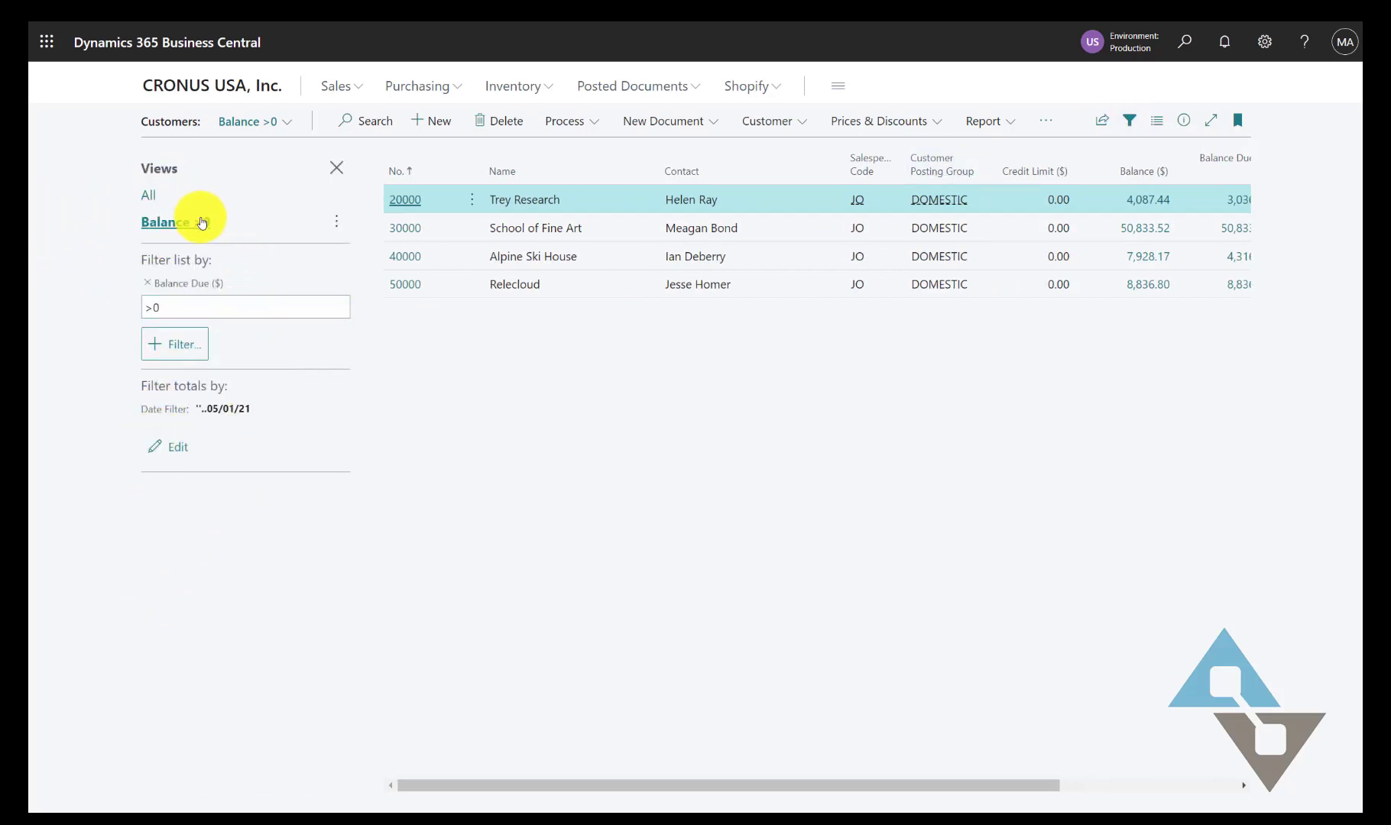
{"action": "left_click", "coordinate": [336, 168]}
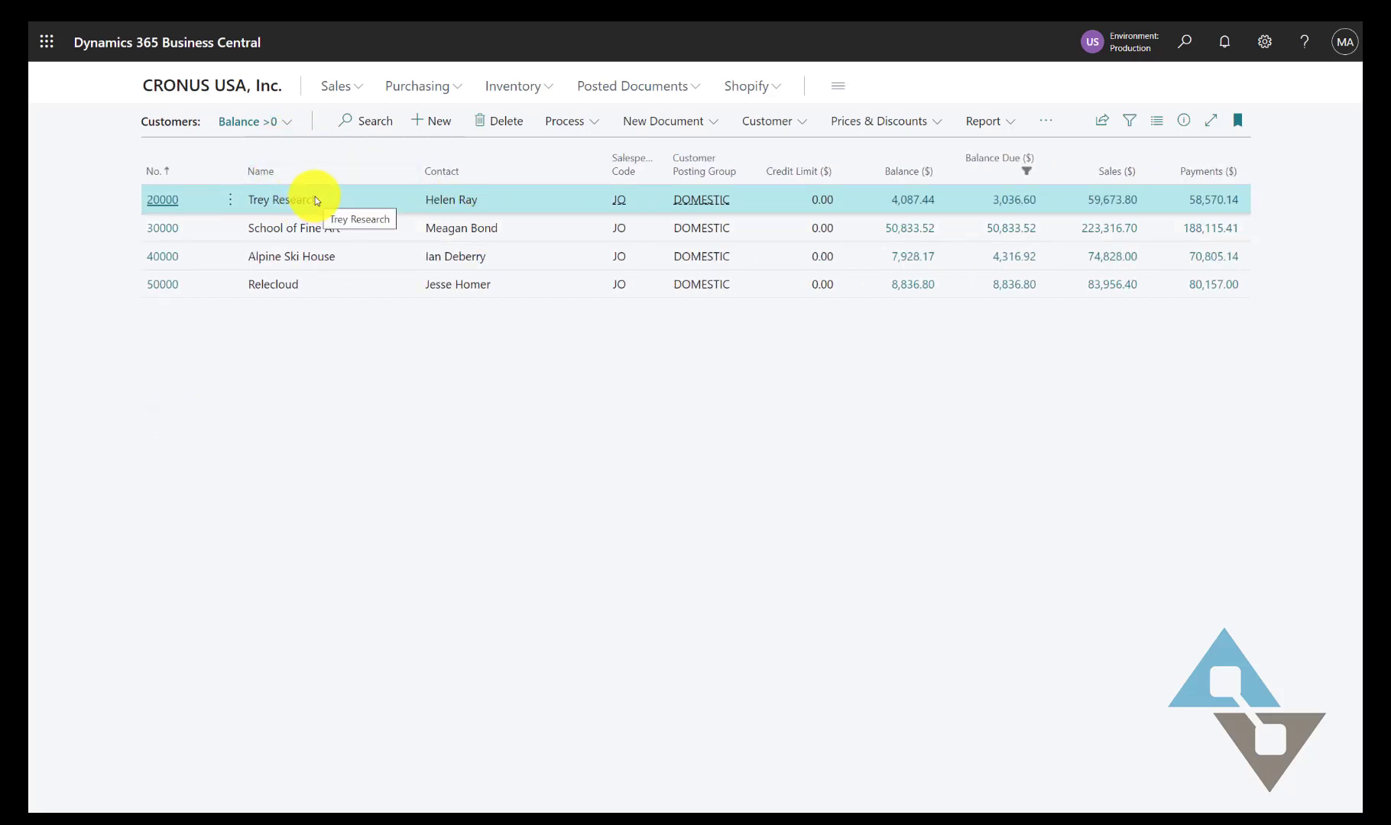
Step: Open the customer list for editing in Excel
{"action": "left_click", "coordinate": [1104, 118]}
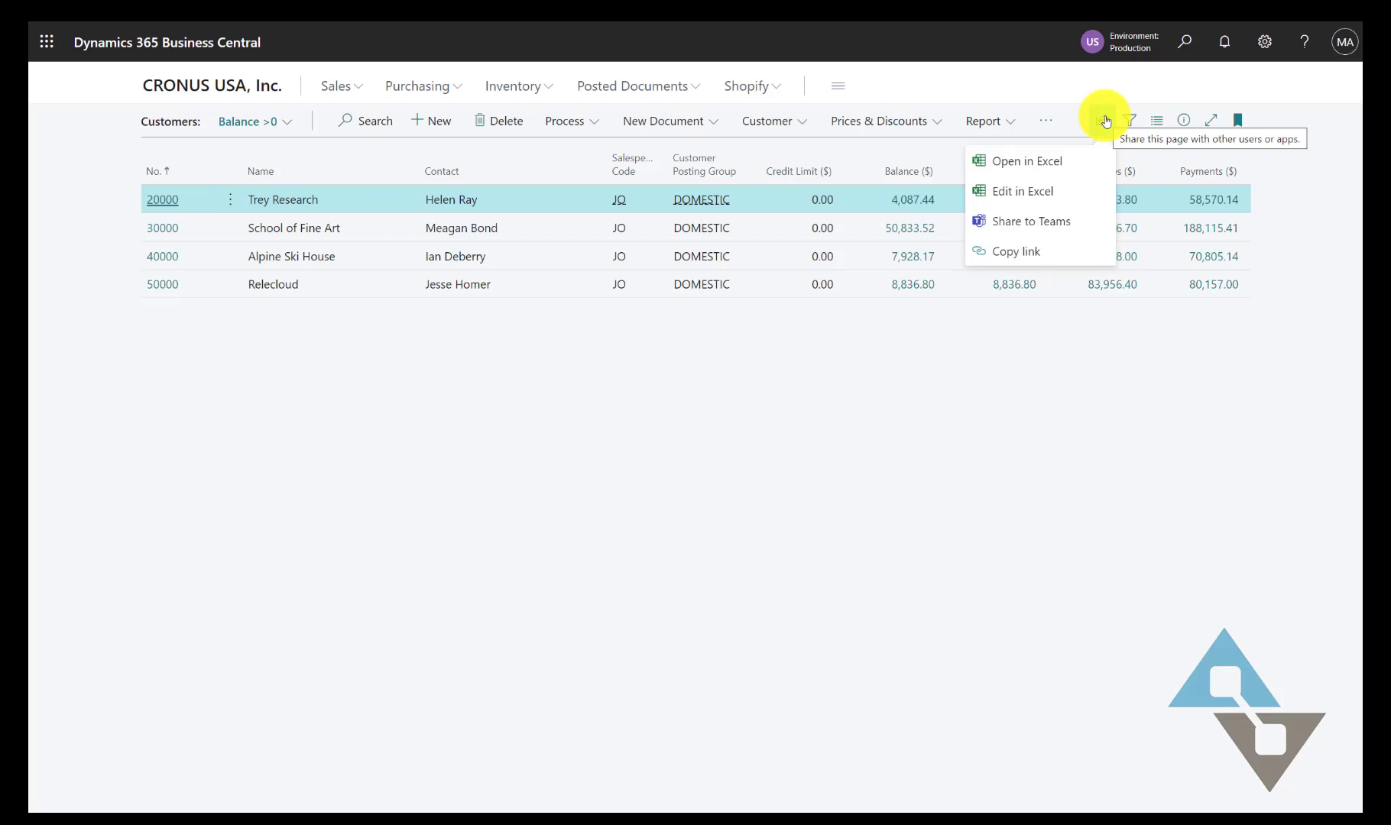
{"action": "left_click", "coordinate": [1039, 188]}
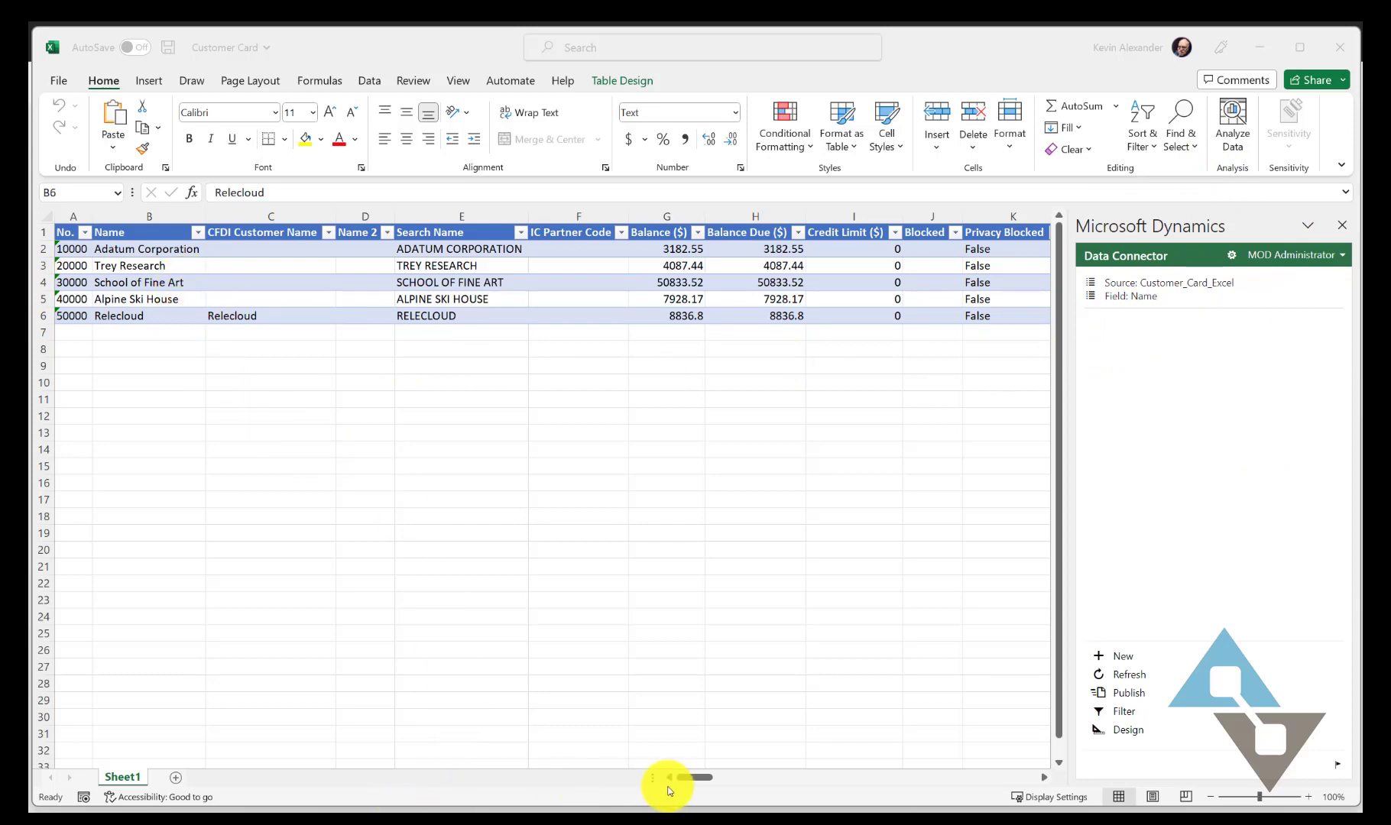
{"action": "left_click", "coordinate": [695, 777]}
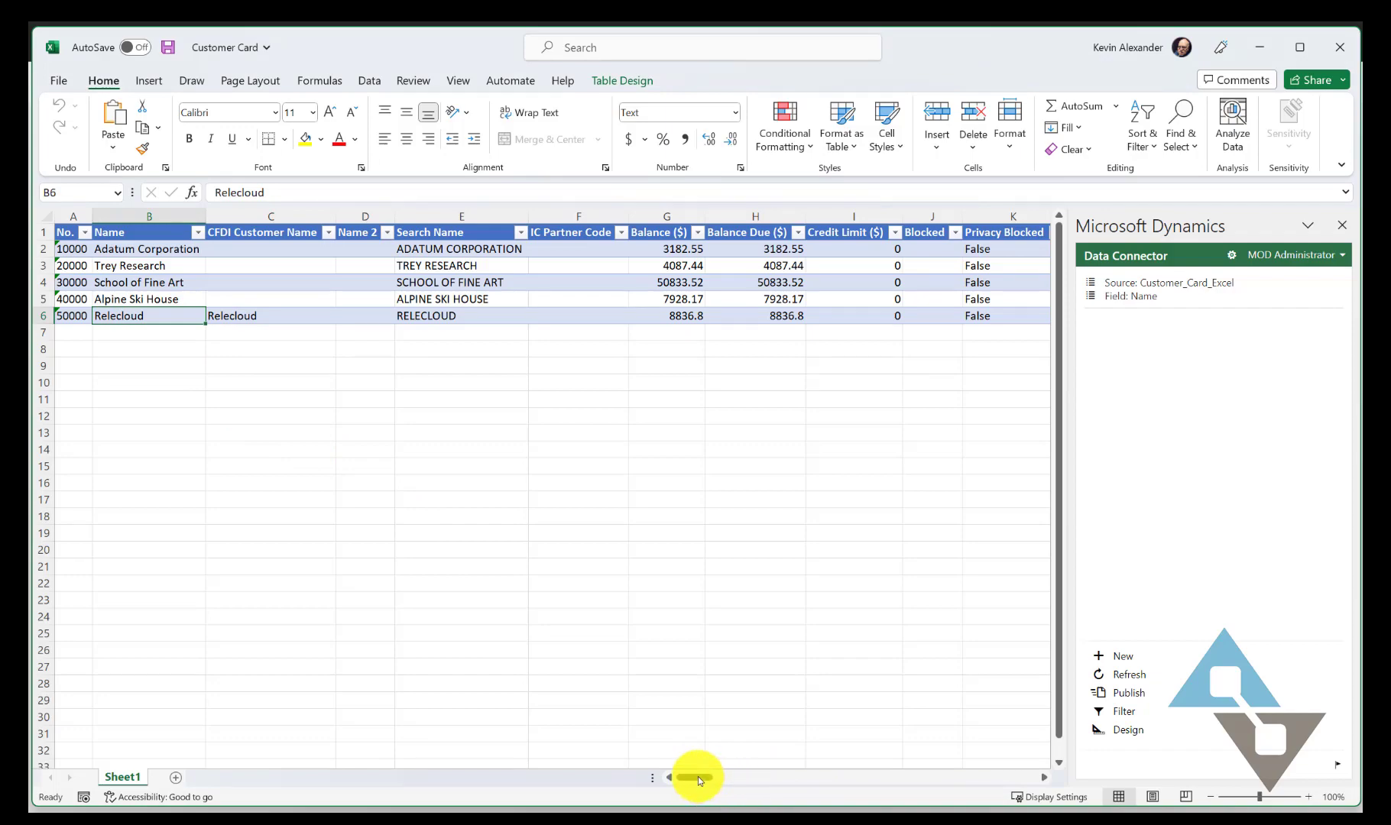
{"action": "left_click_drag", "start_coordinate": [698, 777], "coordinate": [584, 824]}
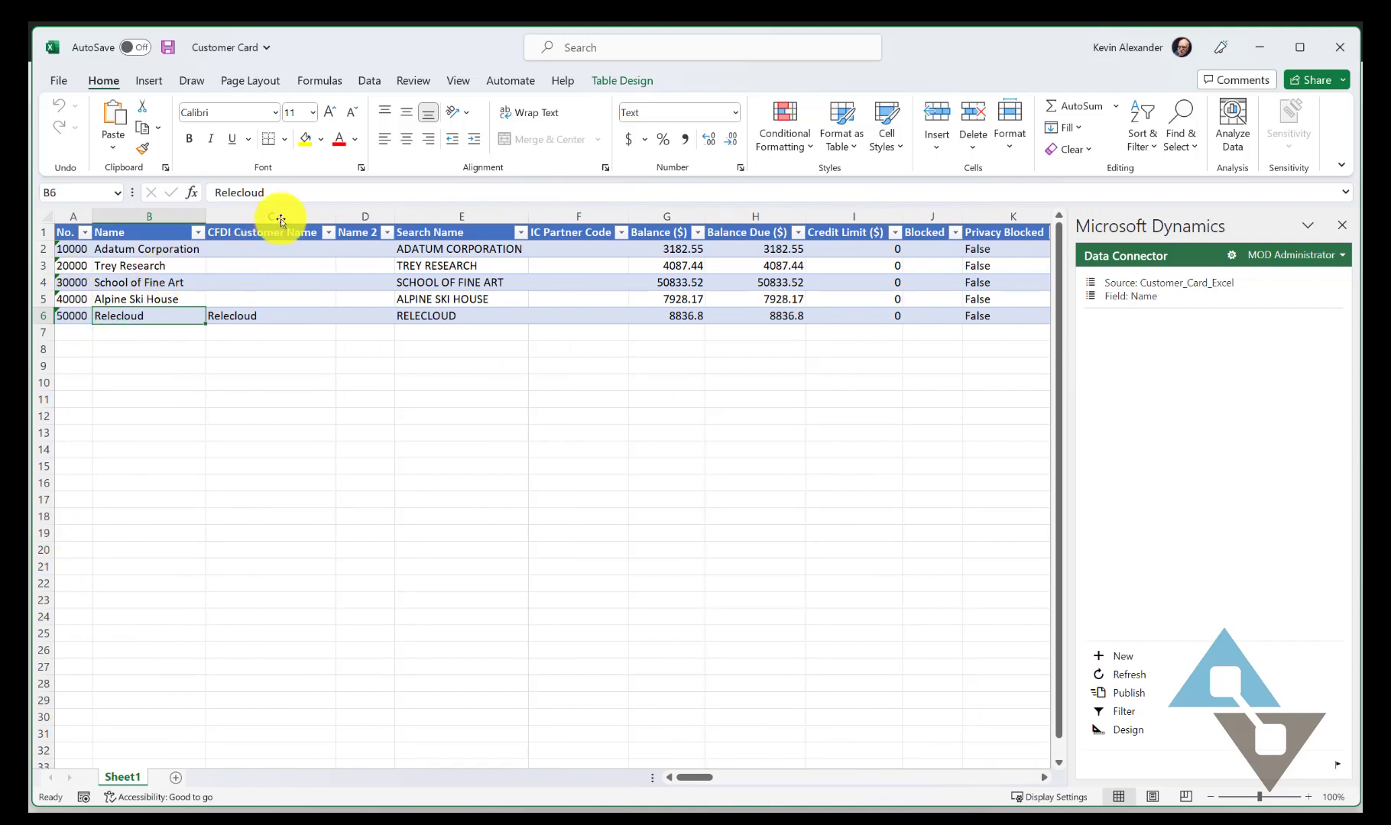
Step: In the Excel sheet, rename customer Relecloud to Relecloud Inc. and set its credit limit to 15000
{"action": "left_click", "coordinate": [294, 194]}
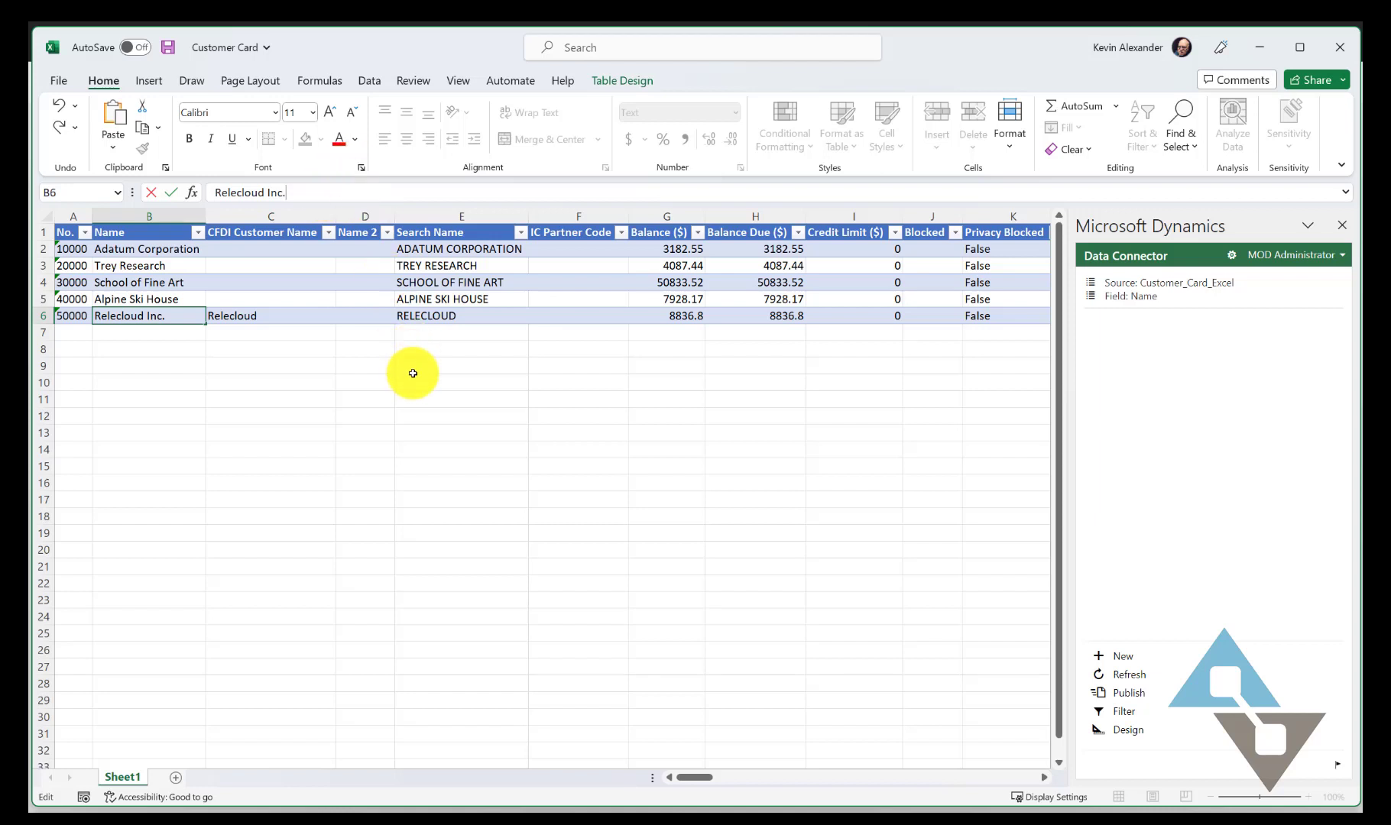
{"action": "left_click", "coordinate": [460, 382]}
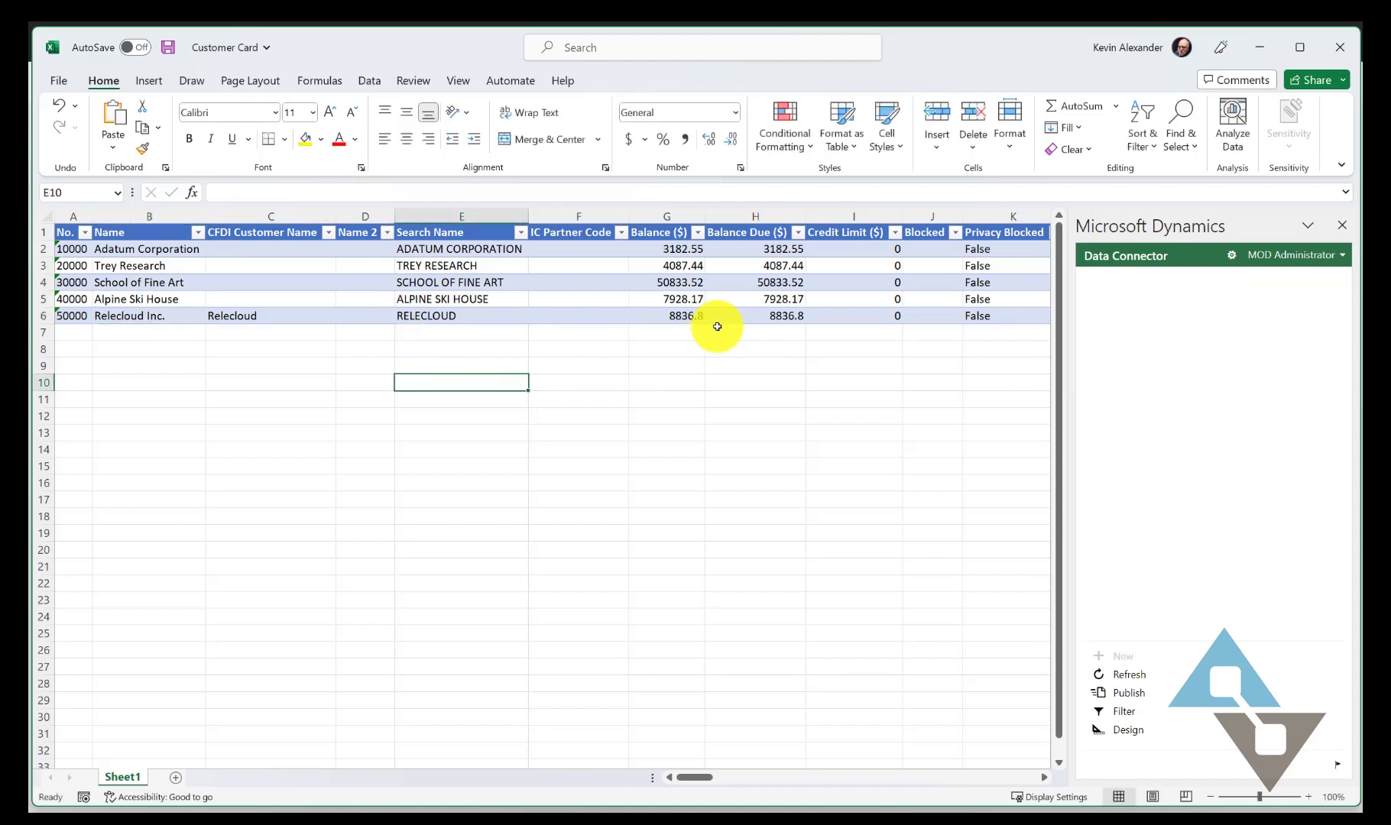
{"action": "left_click", "coordinate": [891, 320]}
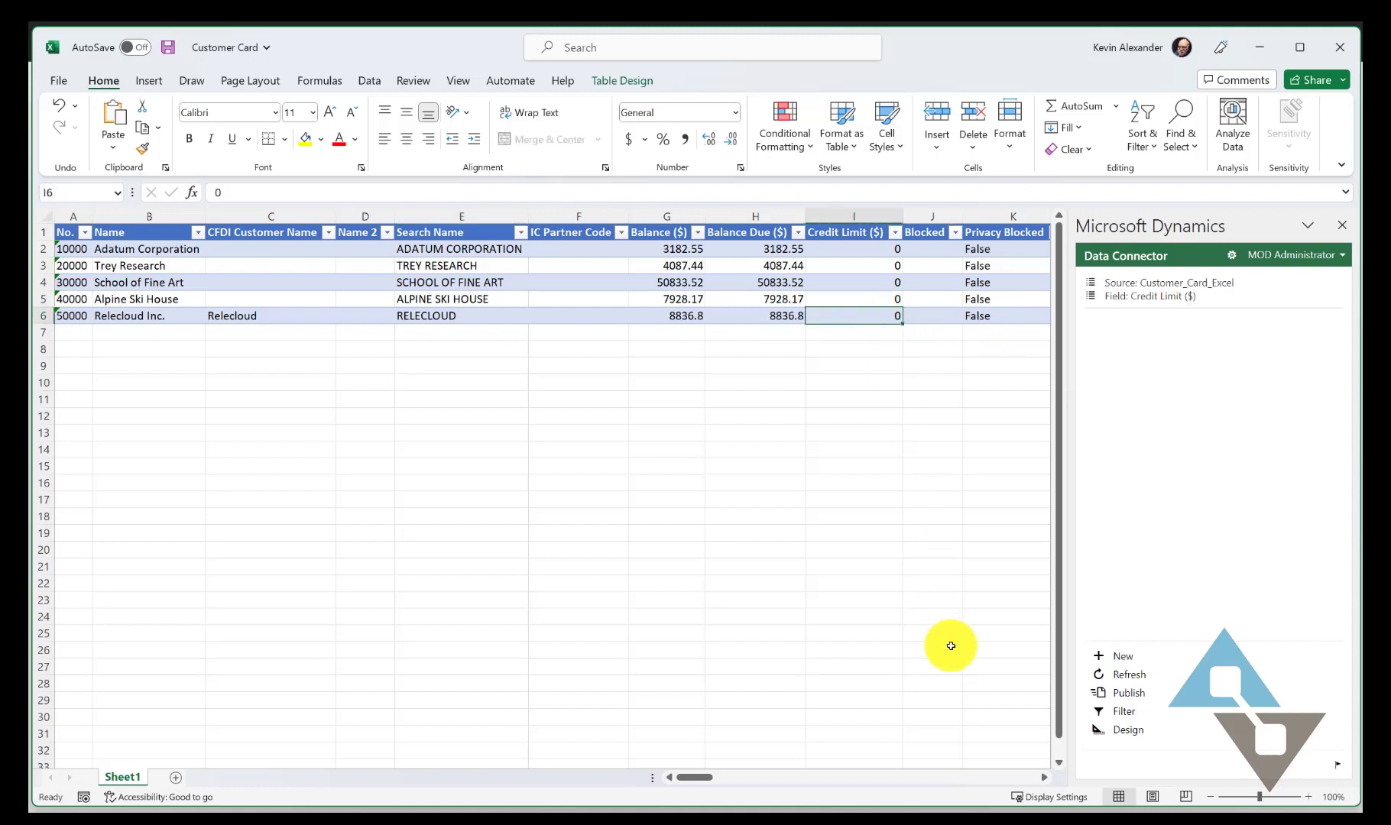
{"action": "type", "text": "15000"}
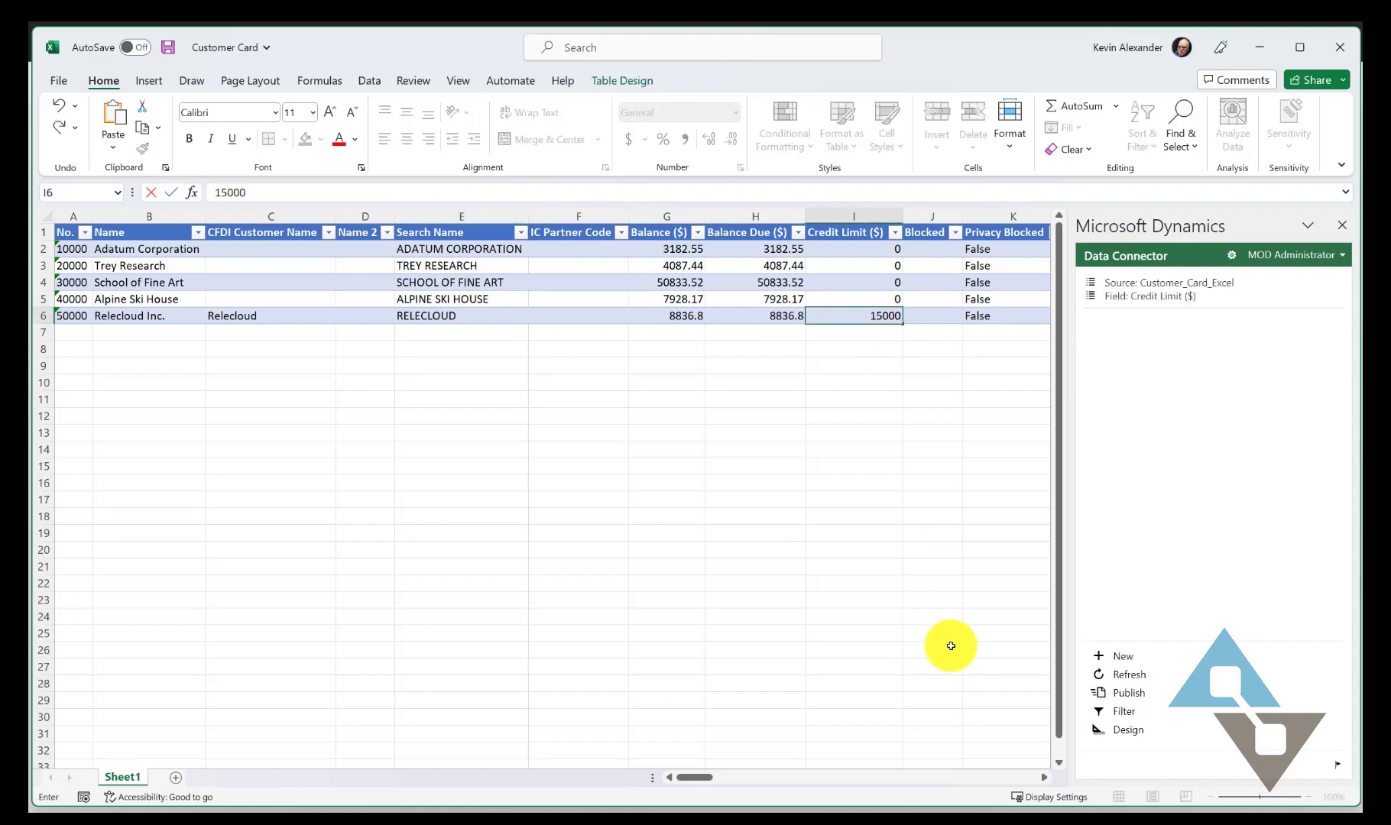
{"action": "left_click", "coordinate": [932, 567]}
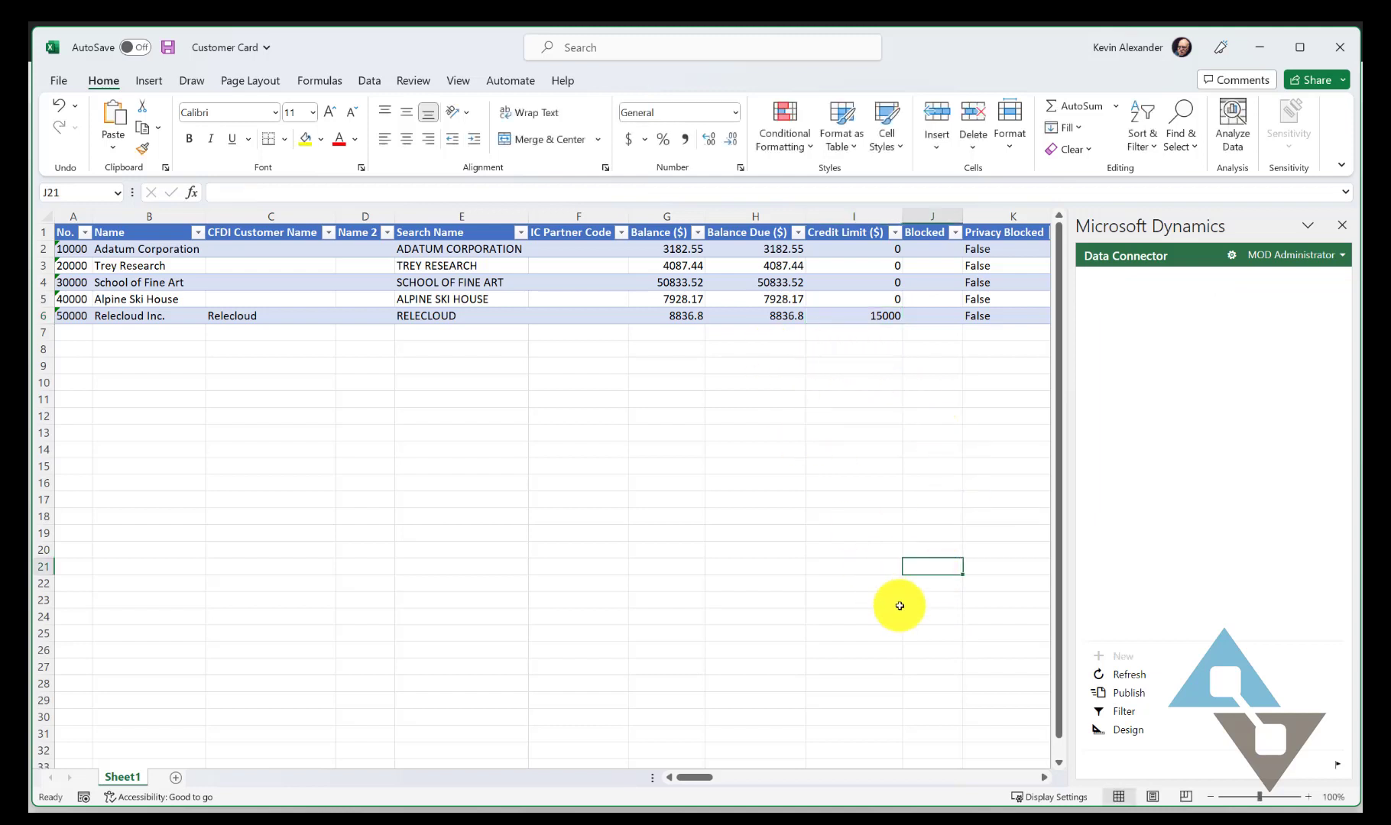
Step: Publish the edited customer data from Excel and switch back to Business Central to check the Customers list
{"action": "left_click", "coordinate": [1131, 695]}
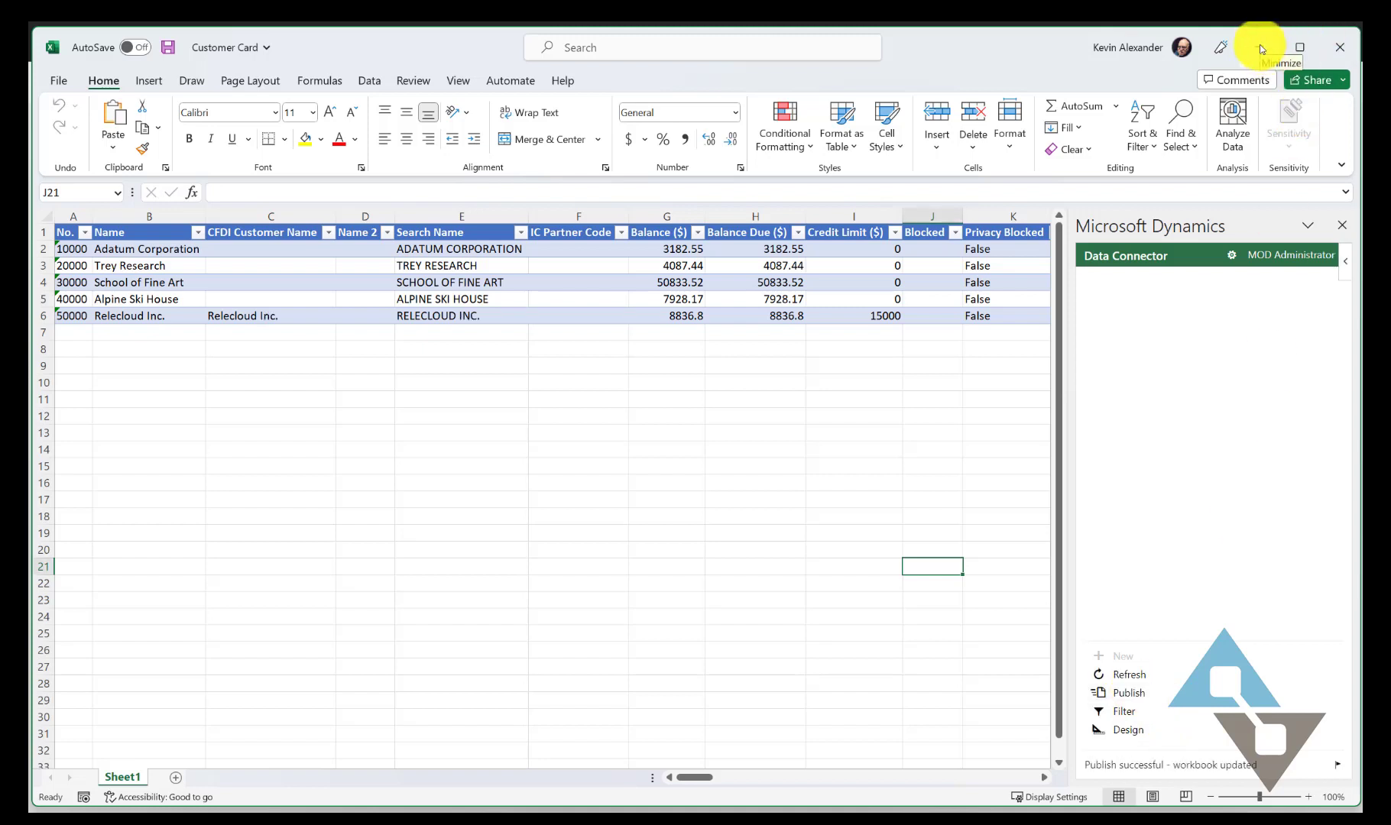
{"action": "left_click", "coordinate": [1260, 48]}
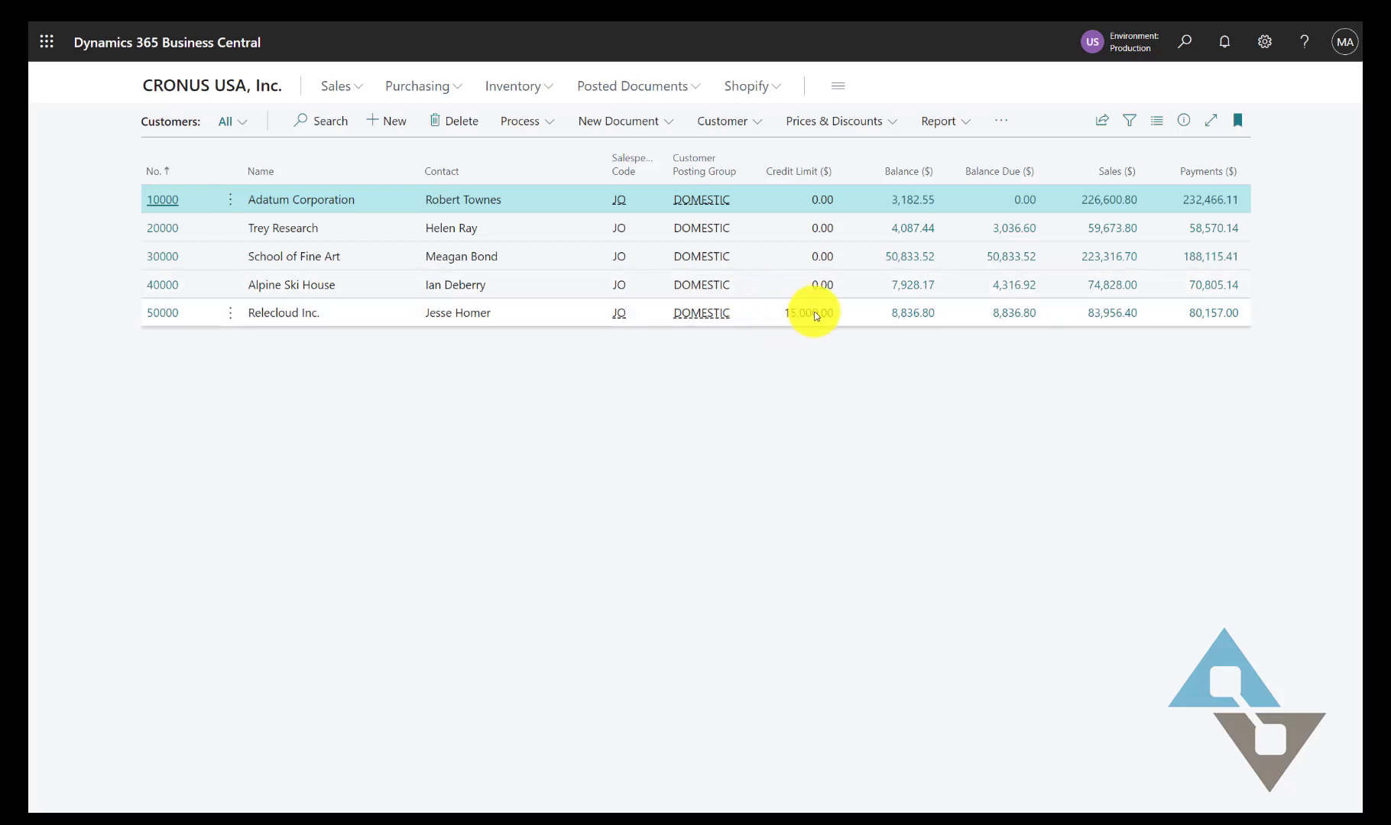
Step: Switch to the Customer Card workbook in Excel to check the published customer rows, then return to Business Central
{"action": "mouse_move", "coordinate": [1069, 812]}
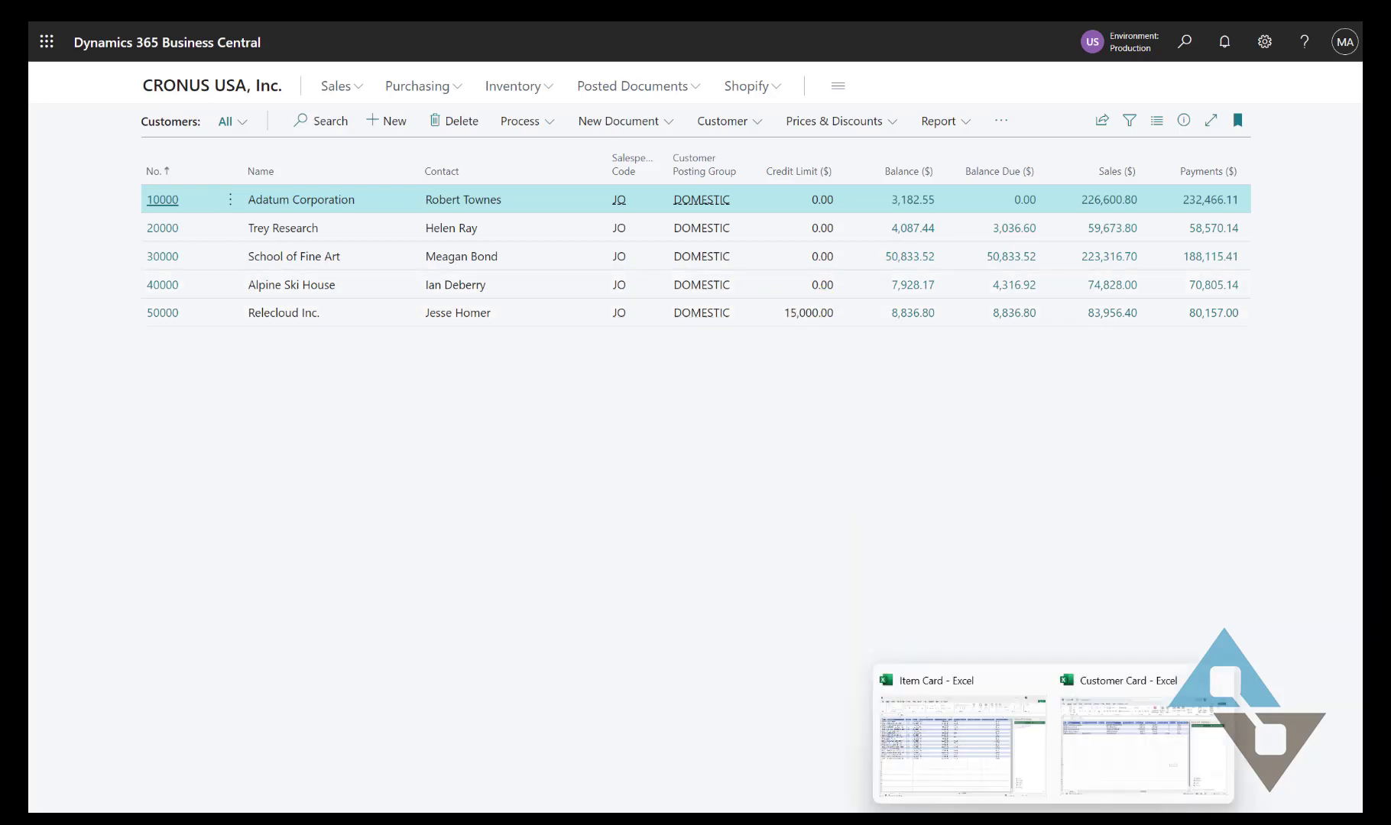
{"action": "left_click", "coordinate": [1140, 749]}
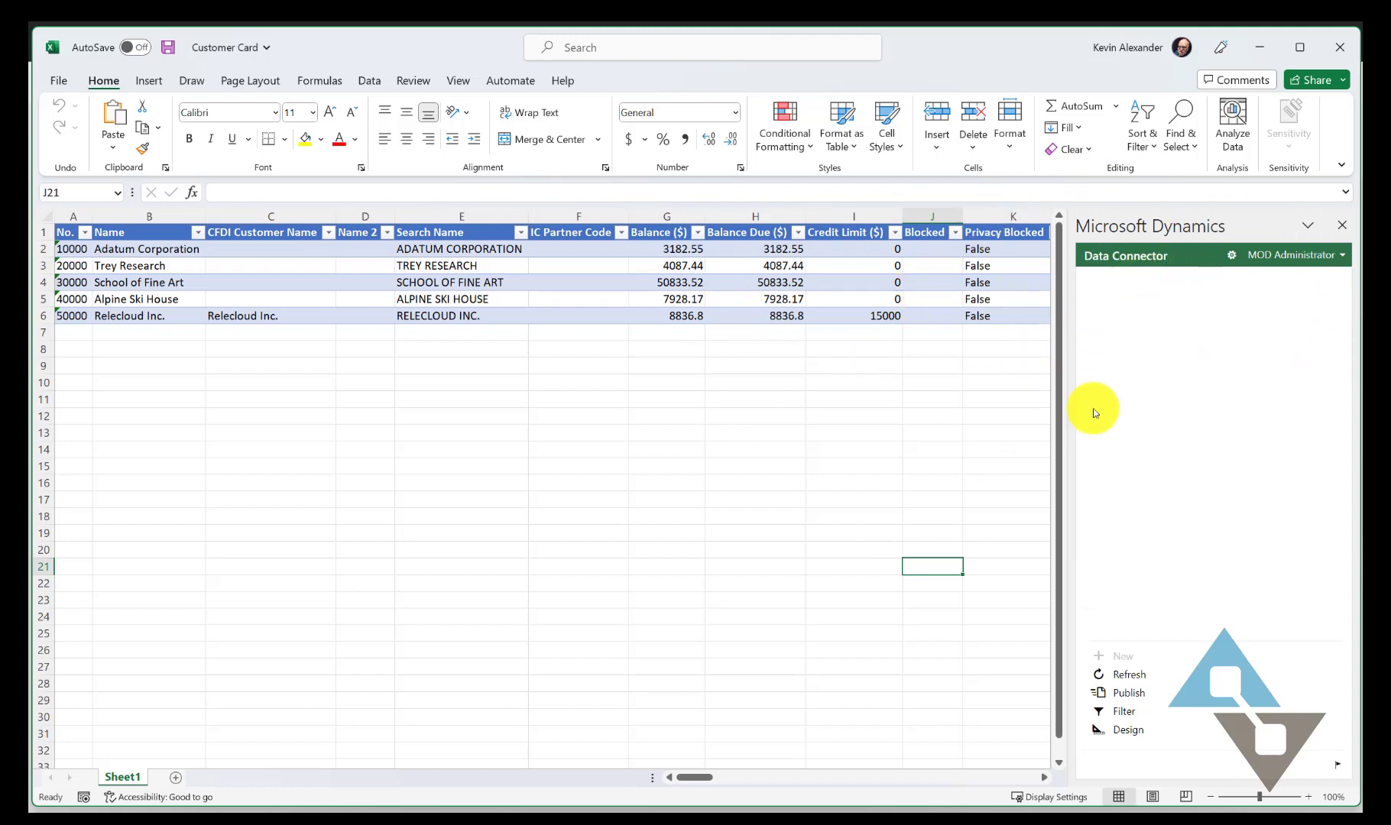
{"action": "left_click", "coordinate": [1260, 48]}
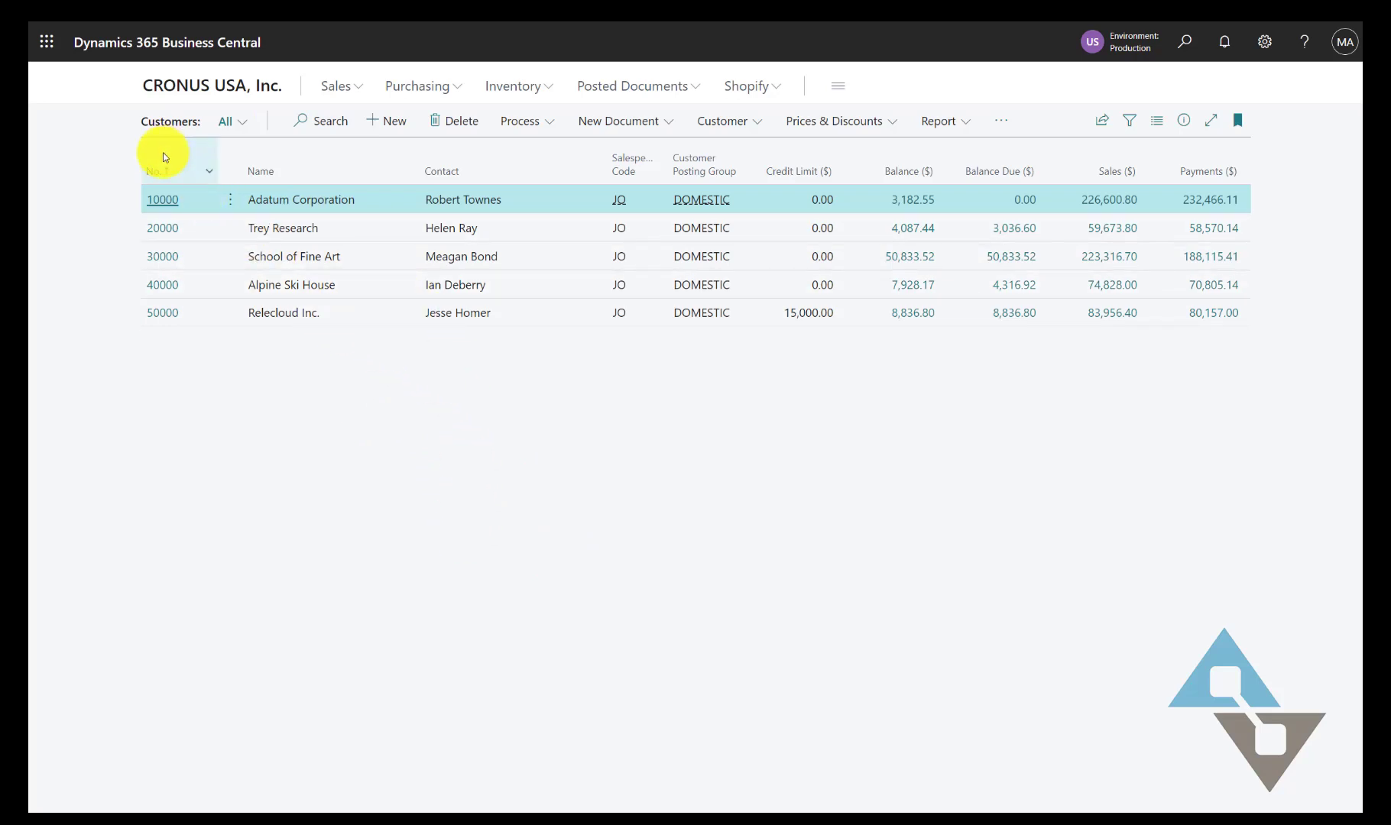
Step: Open the customer card for Adatum Corporation, view its ledger entries and return to the card
{"action": "mouse_move", "coordinate": [162, 162]}
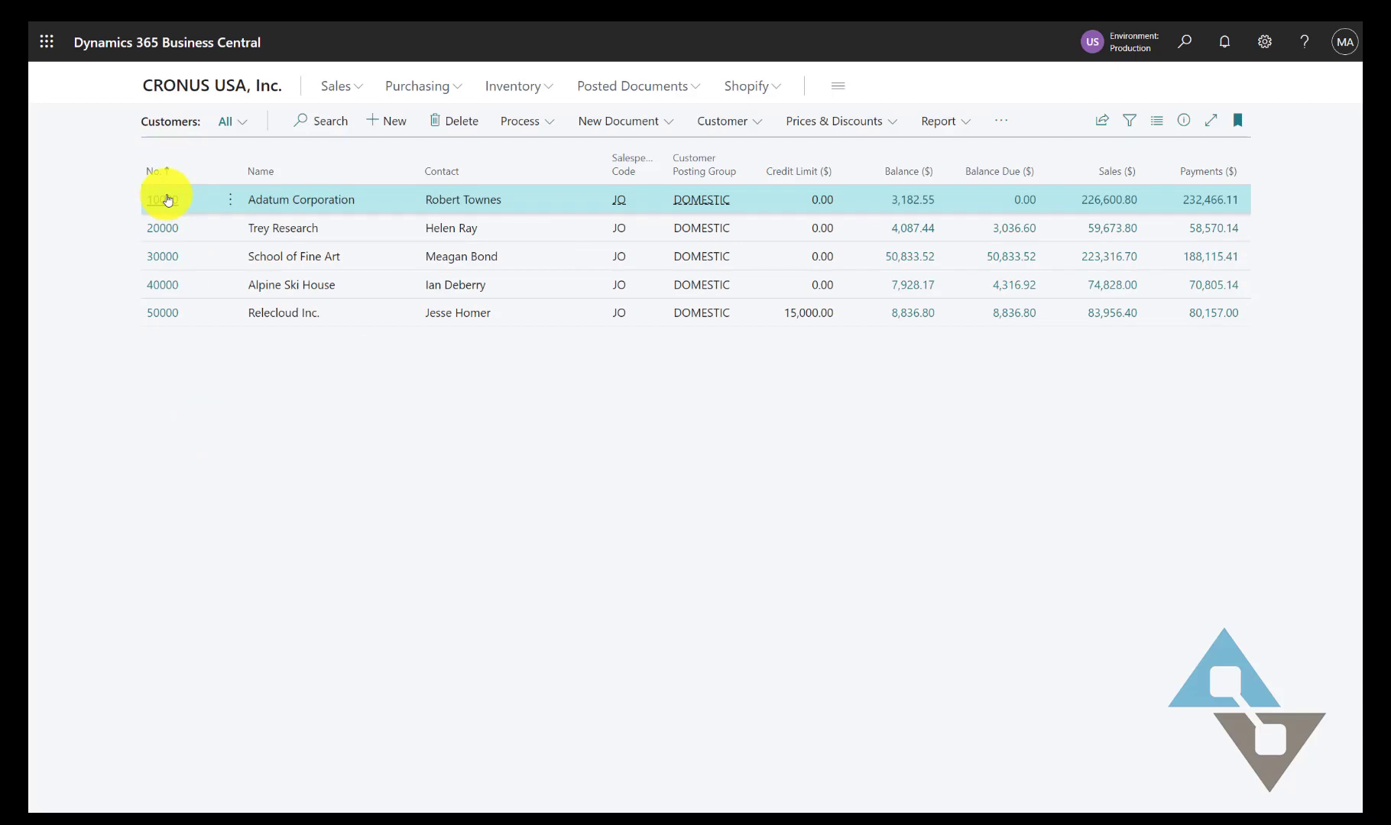
{"action": "left_click", "coordinate": [167, 200]}
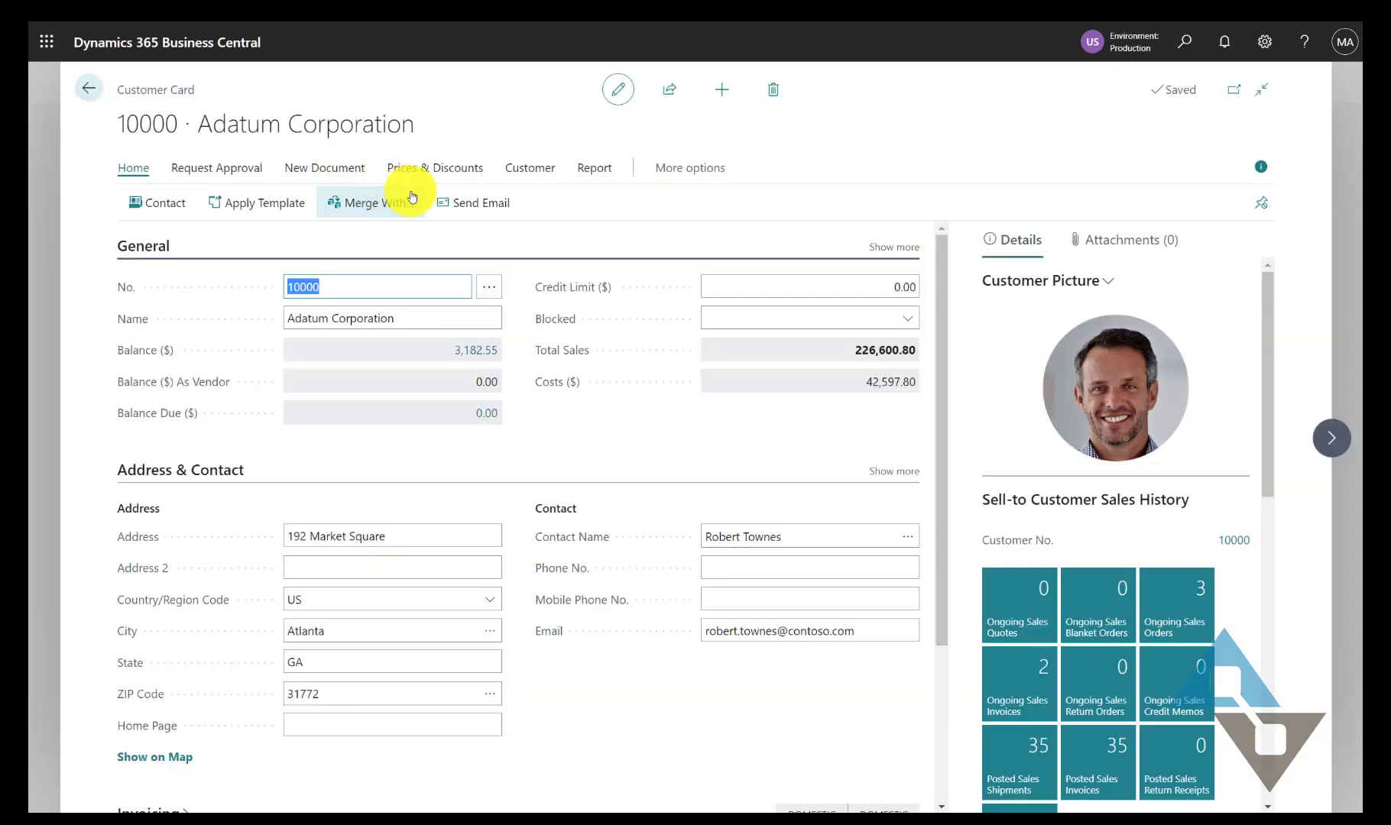
{"action": "left_click", "coordinate": [521, 170]}
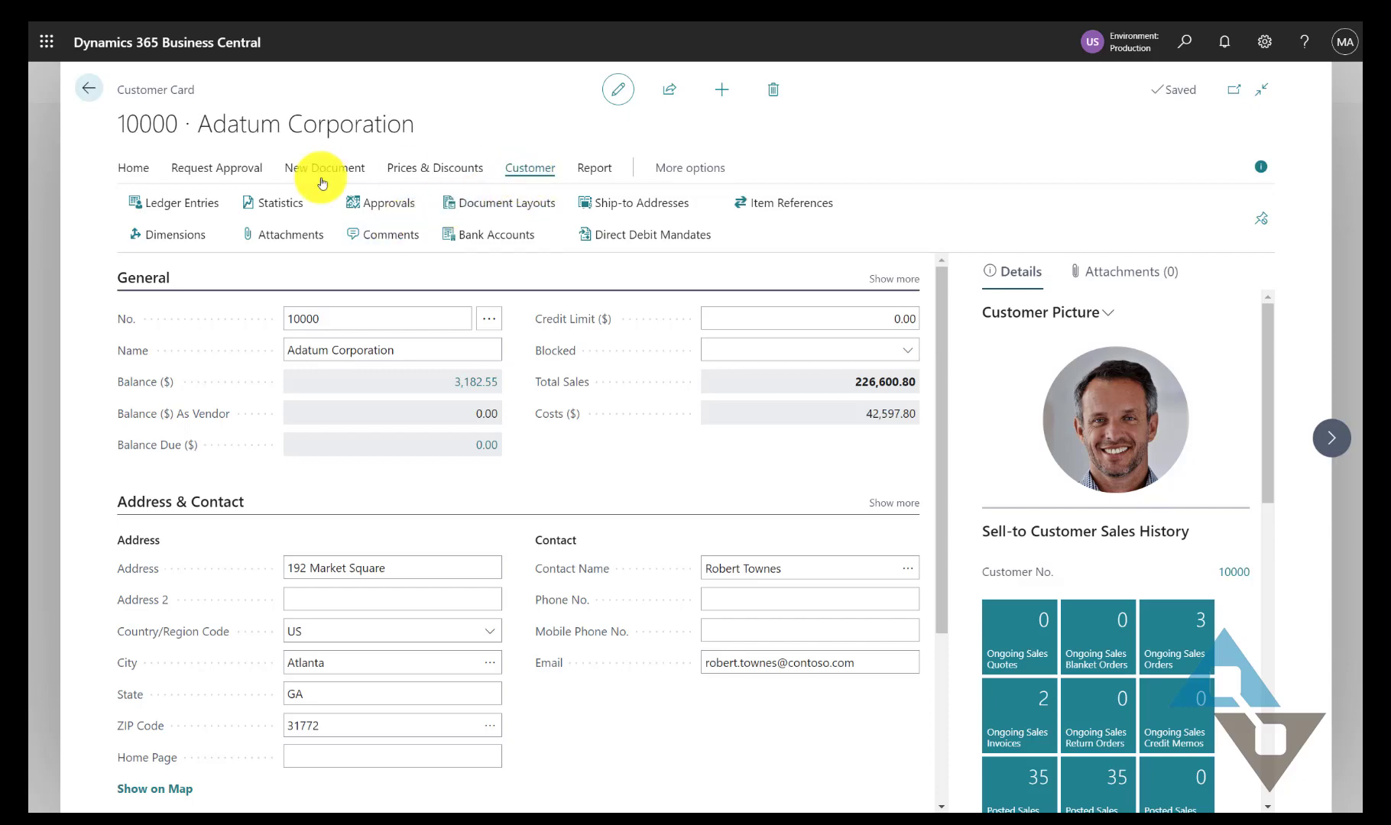
{"action": "left_click", "coordinate": [189, 208]}
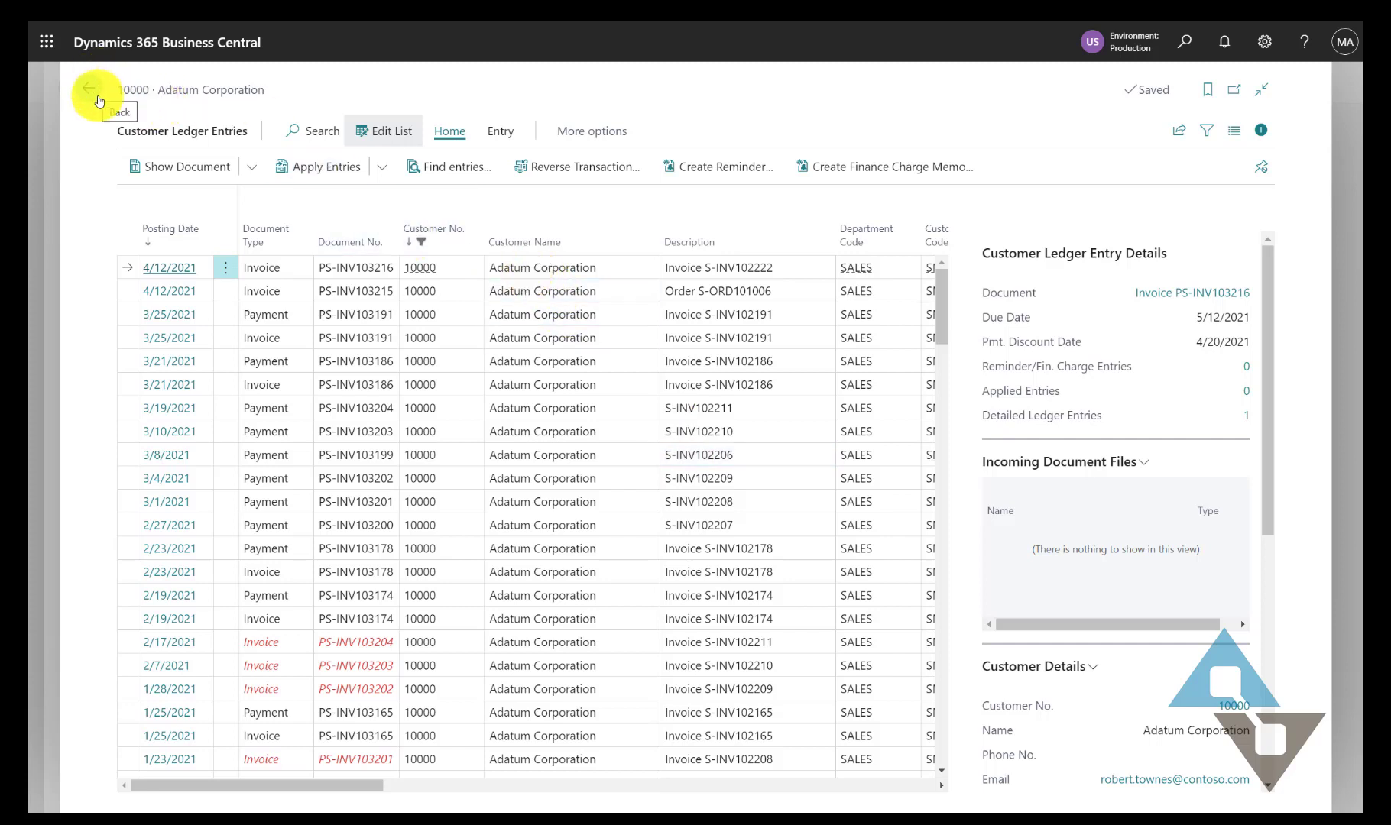
{"action": "left_click", "coordinate": [53, 131]}
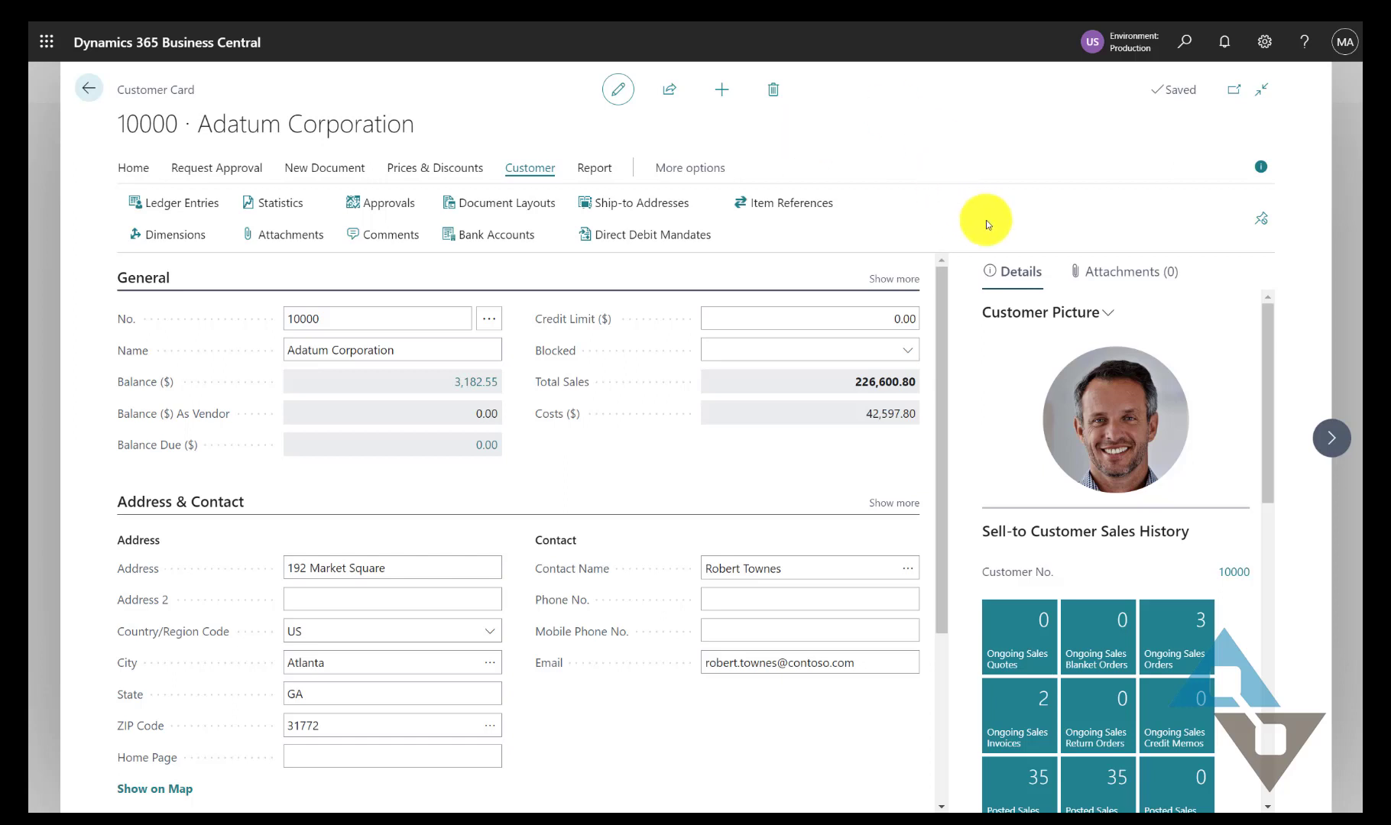
Step: View the Adatum Corporation customer card in a separate, repositioned window and close that window
{"action": "left_click", "coordinate": [1236, 92]}
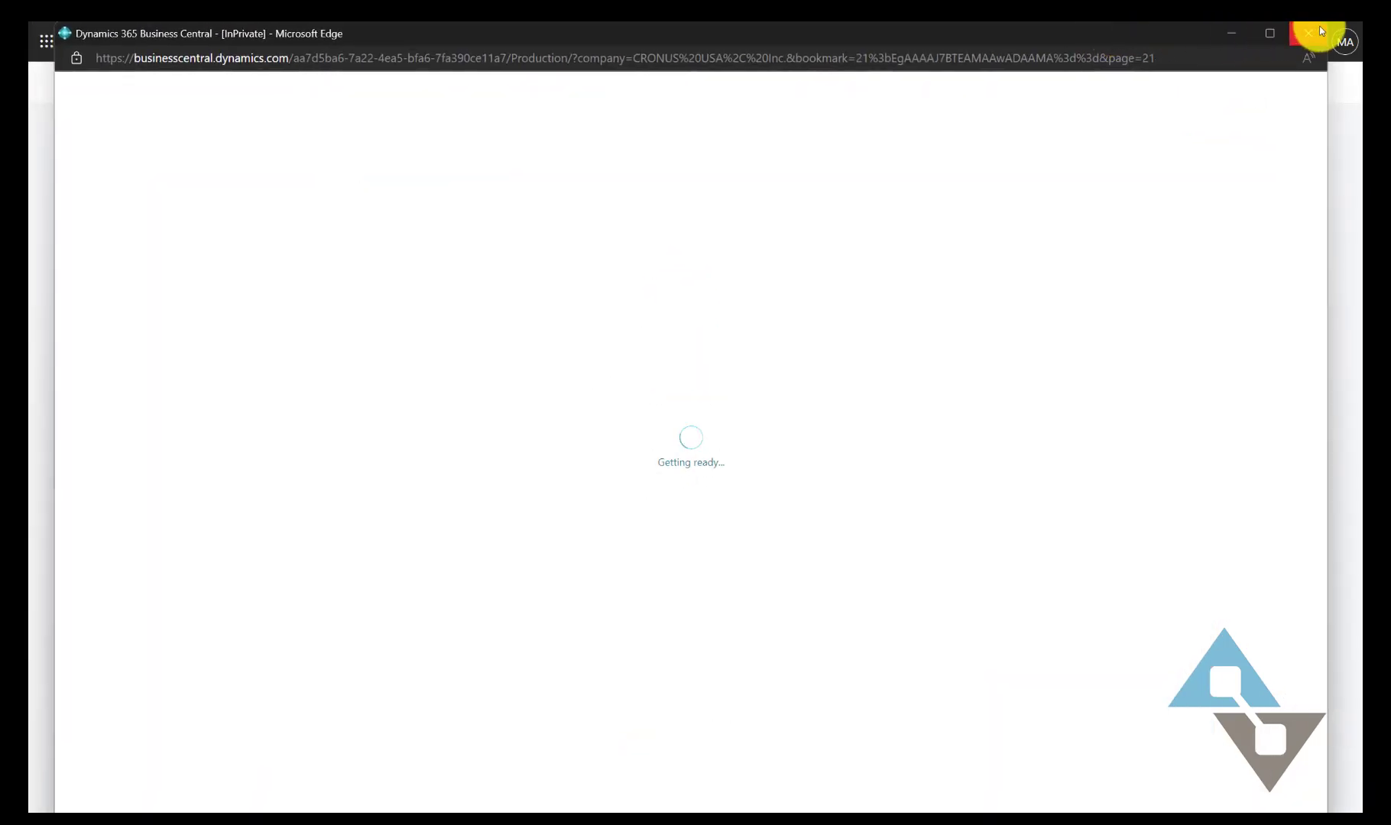
{"action": "left_click_drag", "start_coordinate": [1327, 23], "coordinate": [1218, 86]}
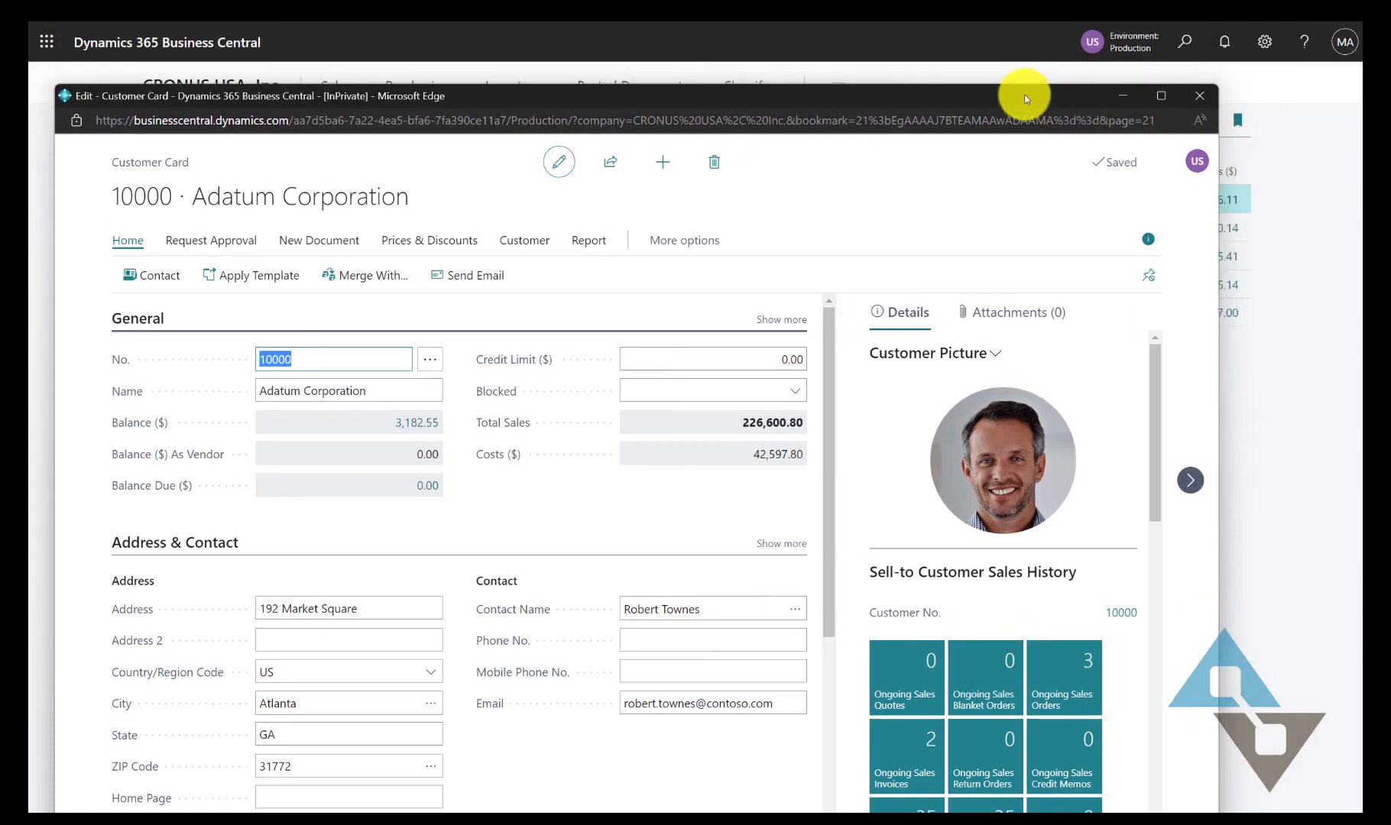
{"action": "left_click_drag", "start_coordinate": [1023, 94], "coordinate": [1086, 60]}
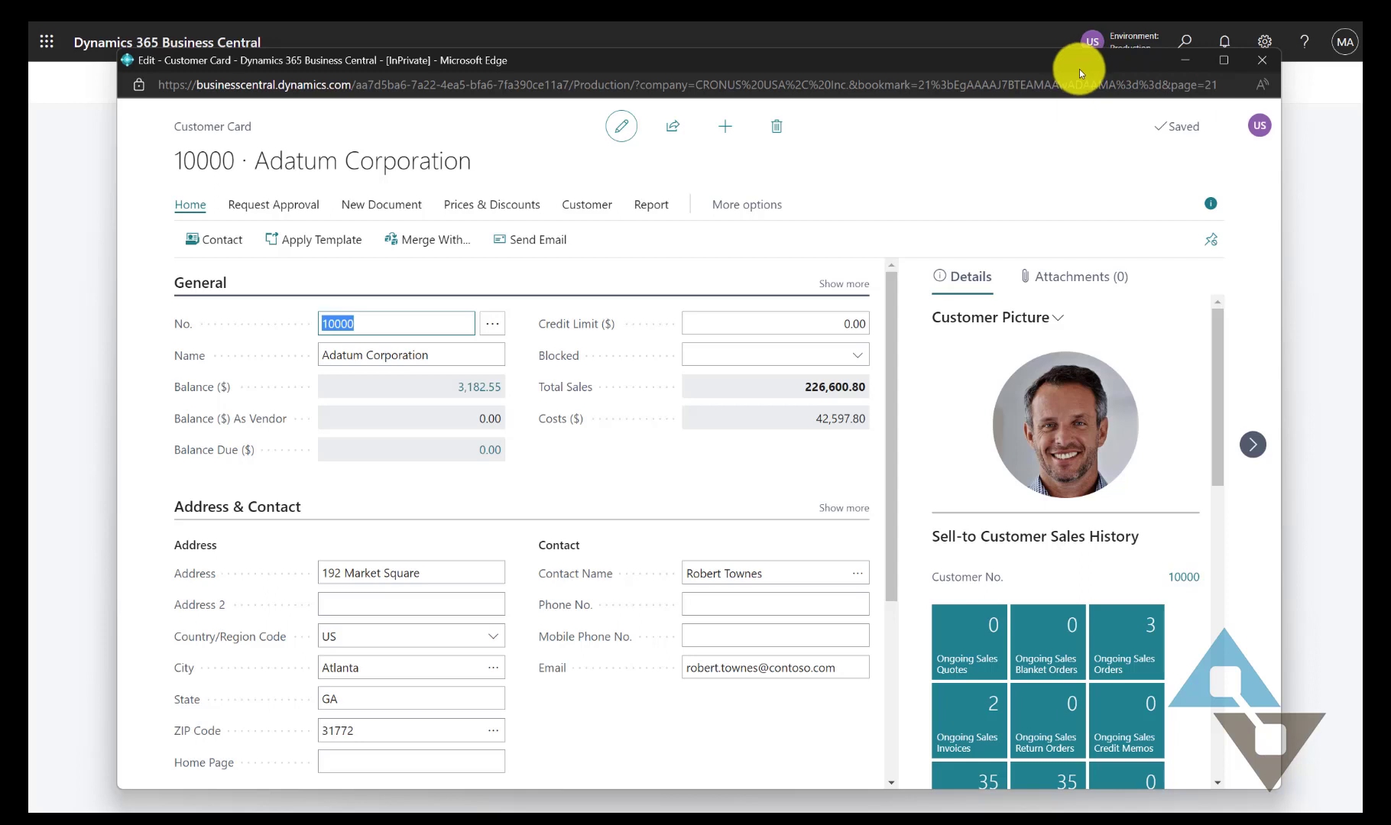
{"action": "left_click", "coordinate": [1268, 62]}
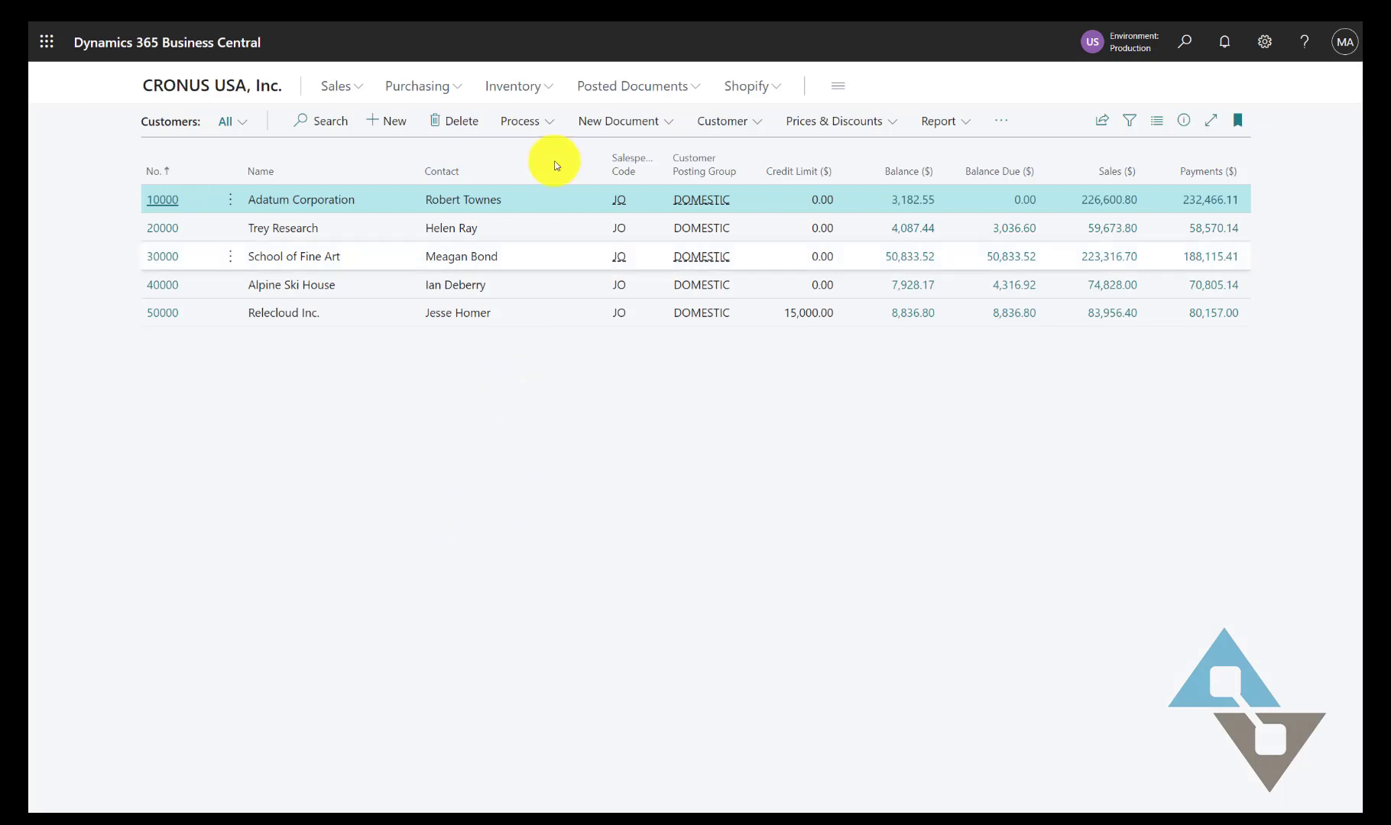
Step: Switch to Outlook, close the open Business Central pane and look through the nearby inbox messages
{"action": "left_click", "coordinate": [198, 87]}
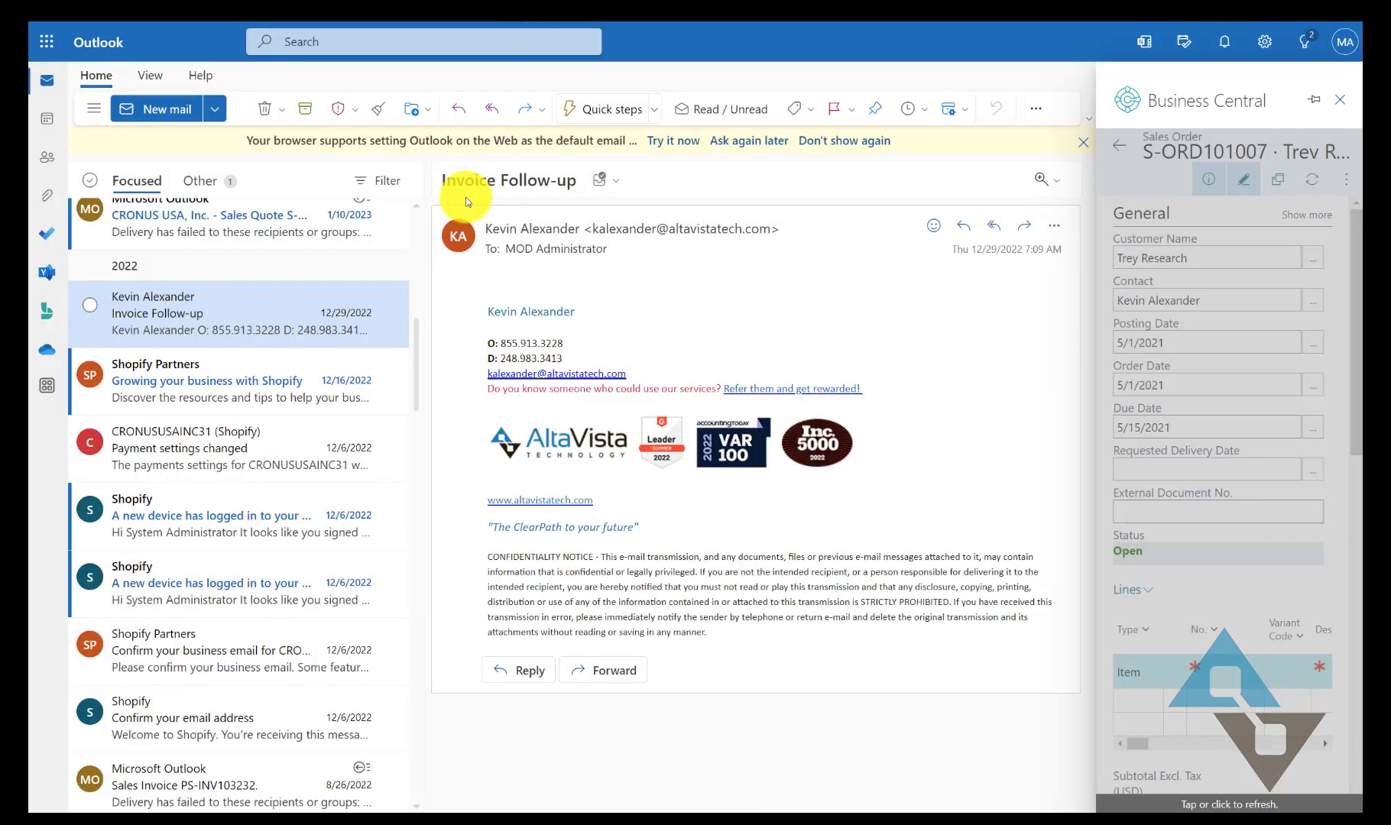
{"action": "left_click", "coordinate": [1339, 99]}
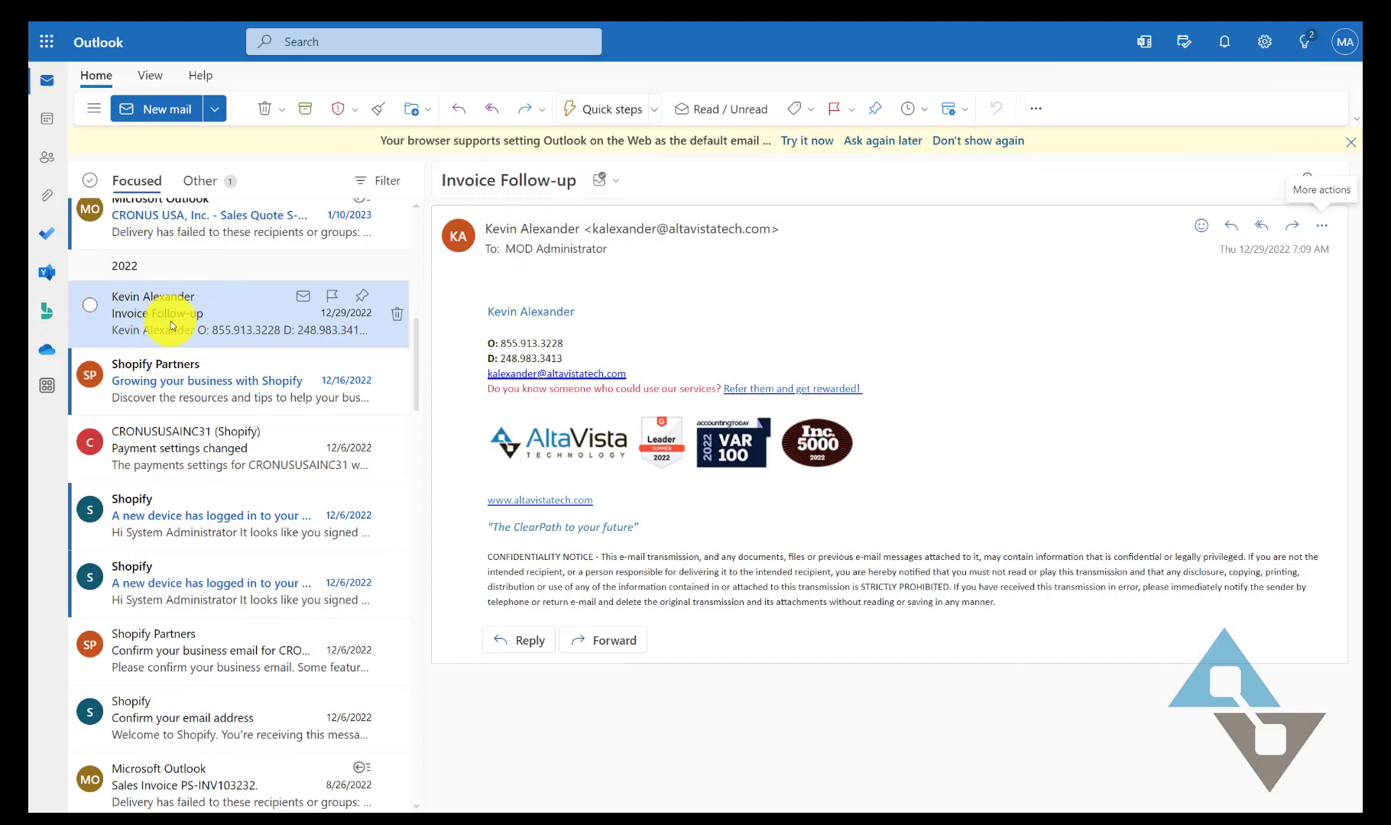
{"action": "scroll", "coordinate": [170, 321], "scroll_direction": "up", "scroll_amount": 4}
{"action": "scroll", "coordinate": [172, 325], "scroll_direction": "down", "scroll_amount": 2}
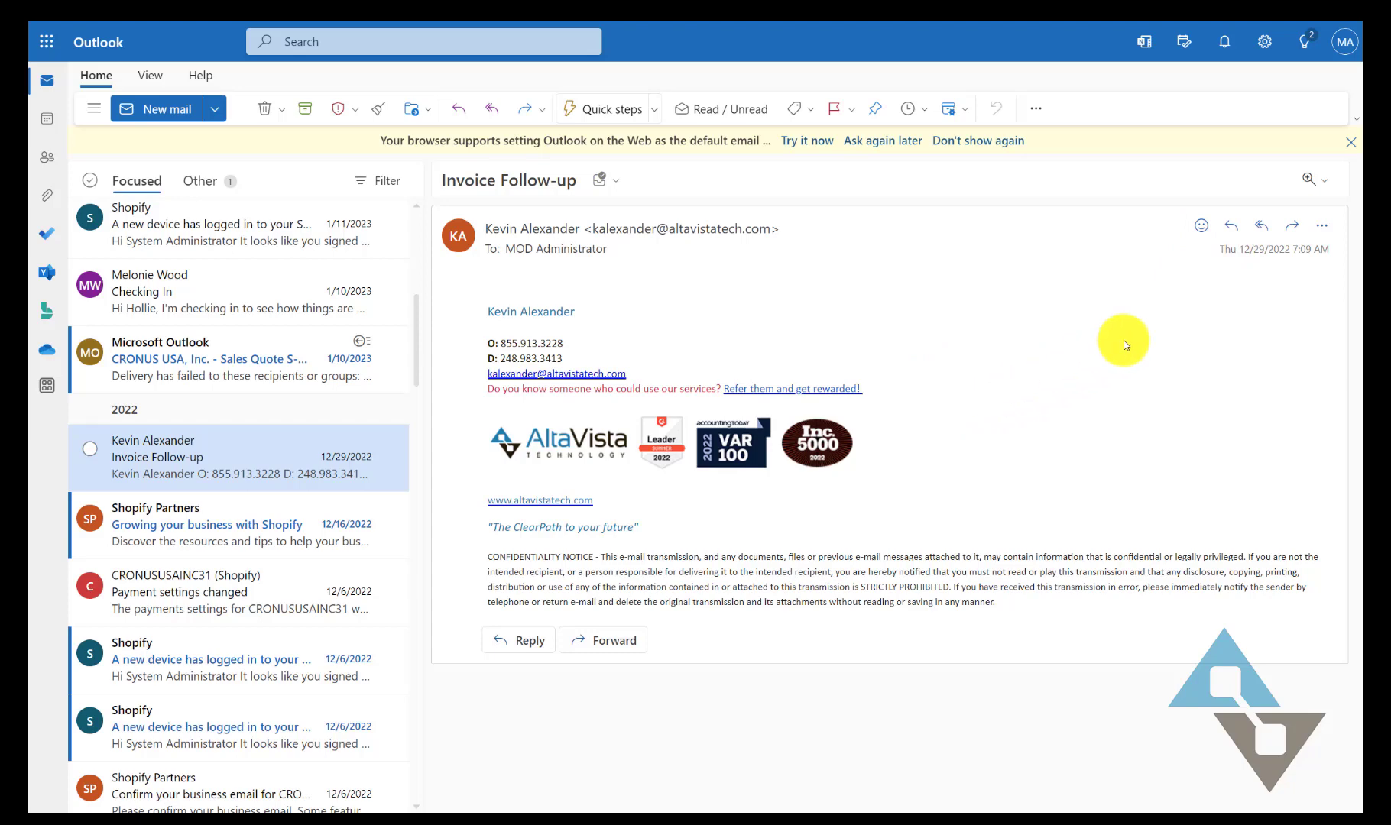
Step: Open Business Central Contact Insights for the sender of the Invoice Follow-up email
{"action": "left_click", "coordinate": [1322, 229]}
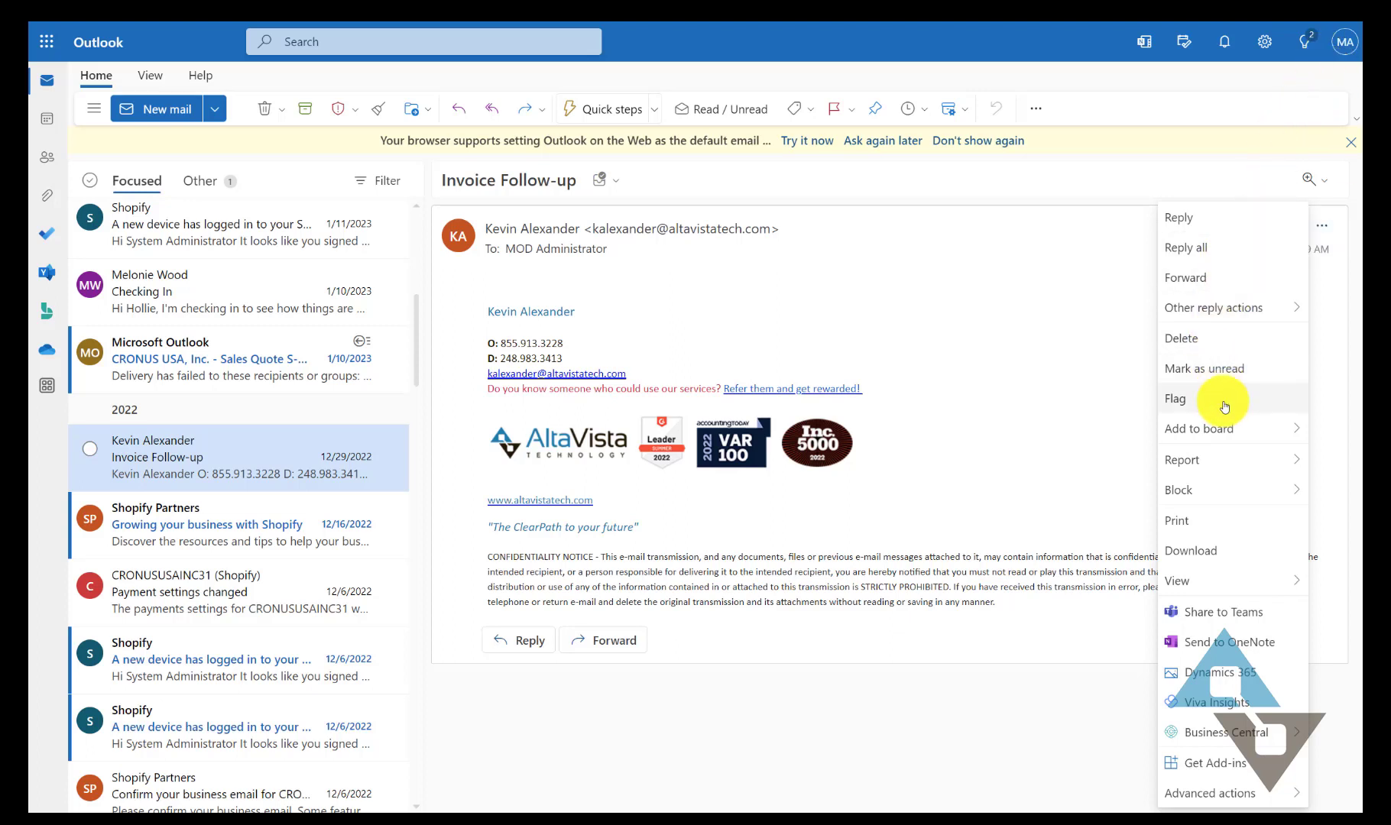
{"action": "mouse_move", "coordinate": [1243, 745]}
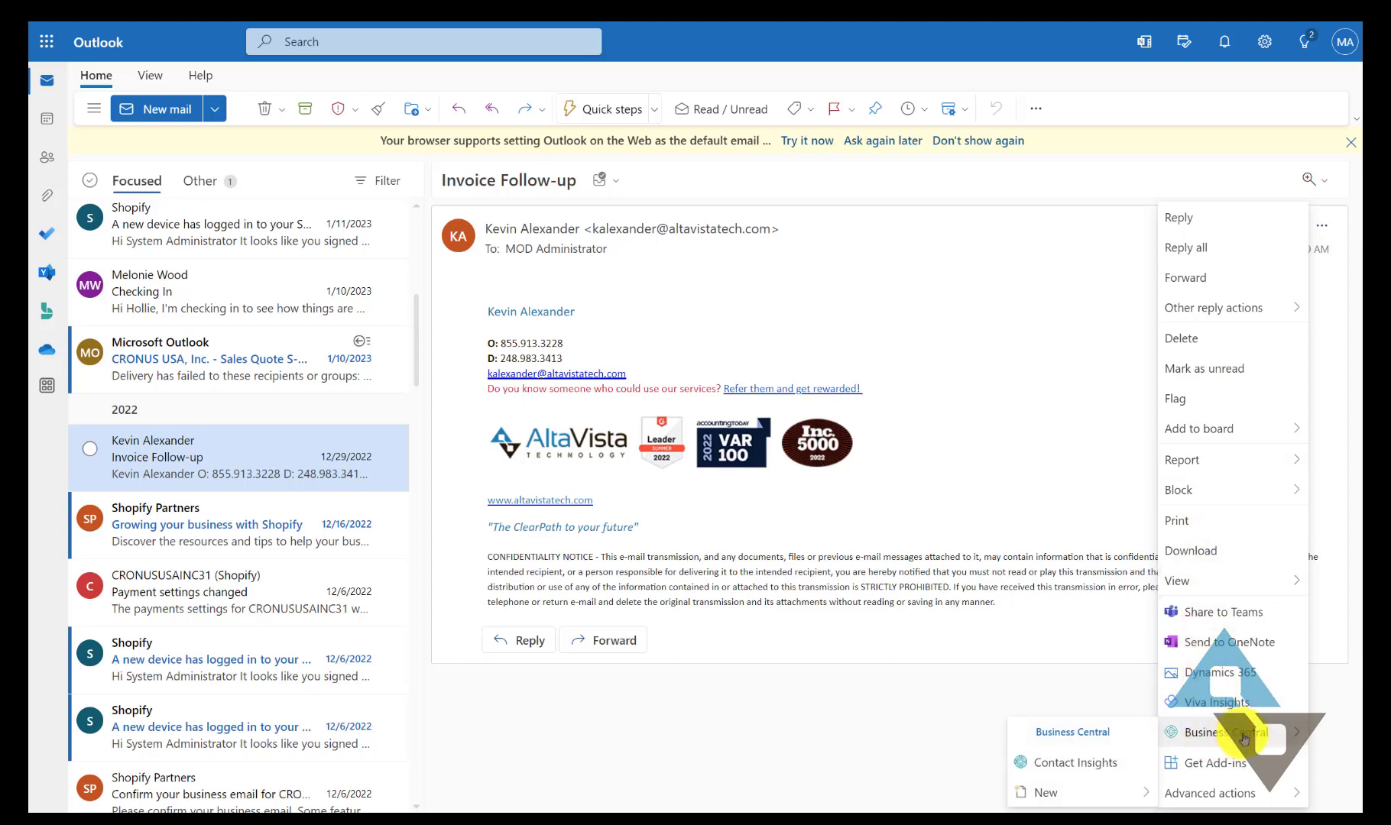
{"action": "left_click", "coordinate": [1072, 761]}
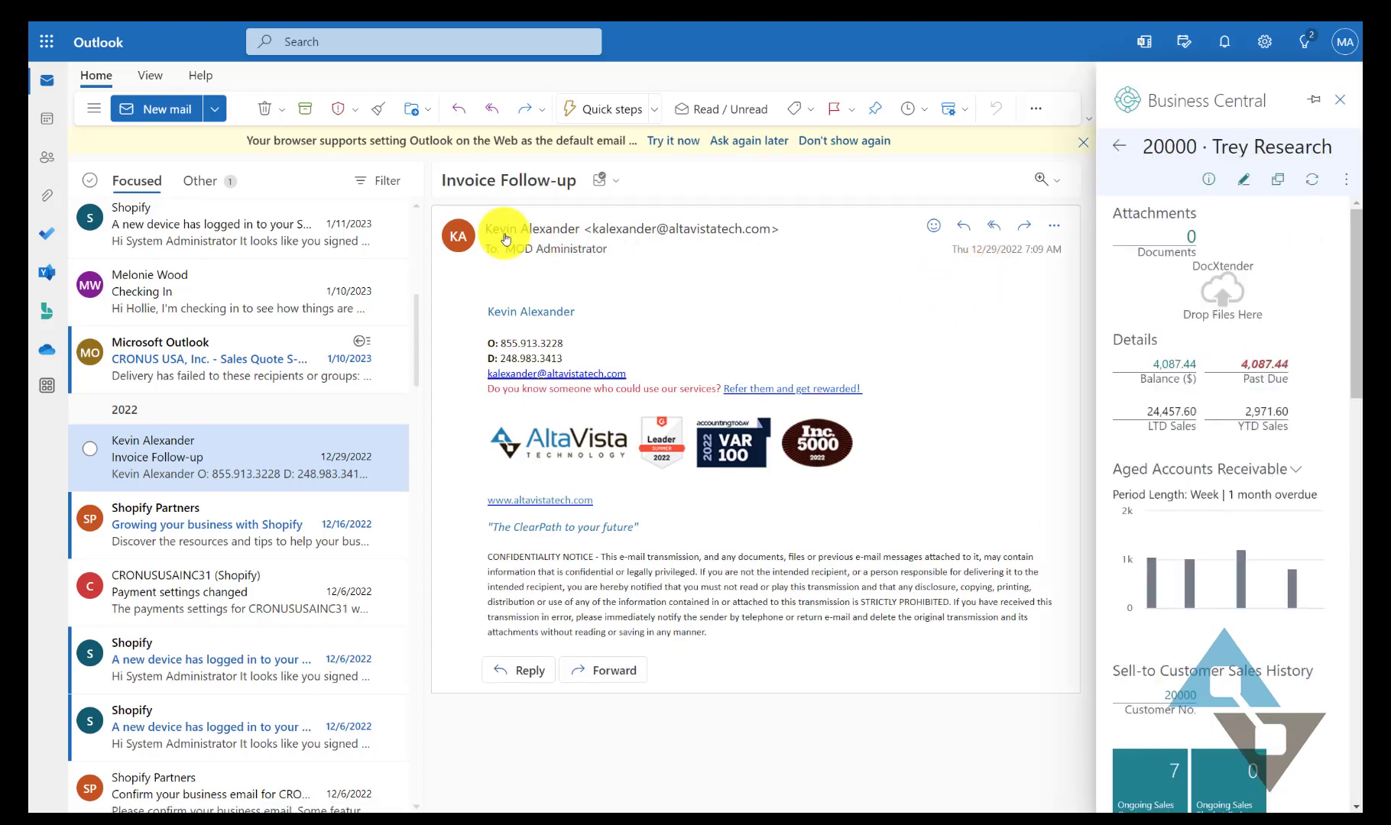
Step: View the ledger entries behind Trey Research's balance, also in a separate window, and return to the customer overview
{"action": "mouse_move", "coordinate": [549, 246]}
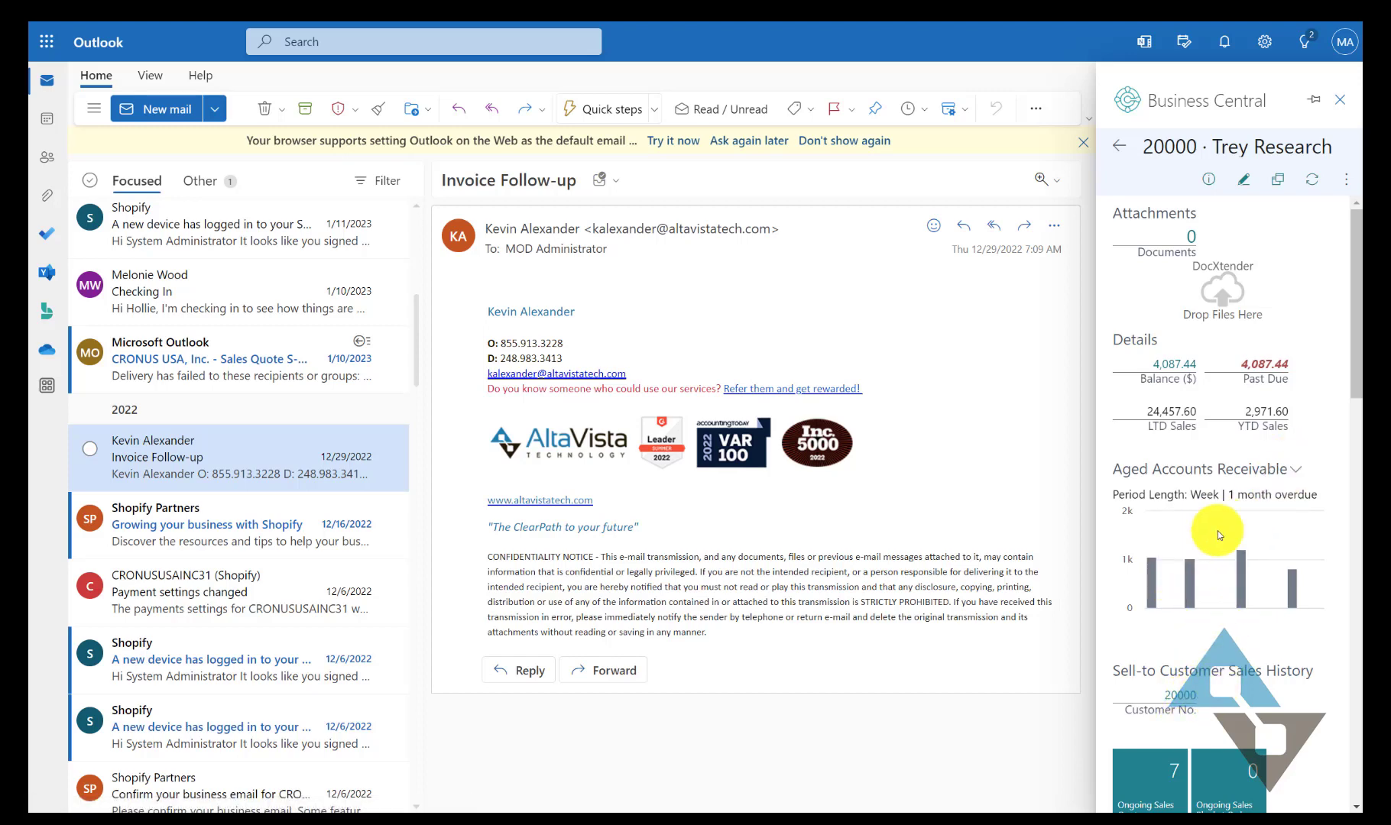
{"action": "scroll", "coordinate": [1280, 393], "scroll_direction": "down", "scroll_amount": 1}
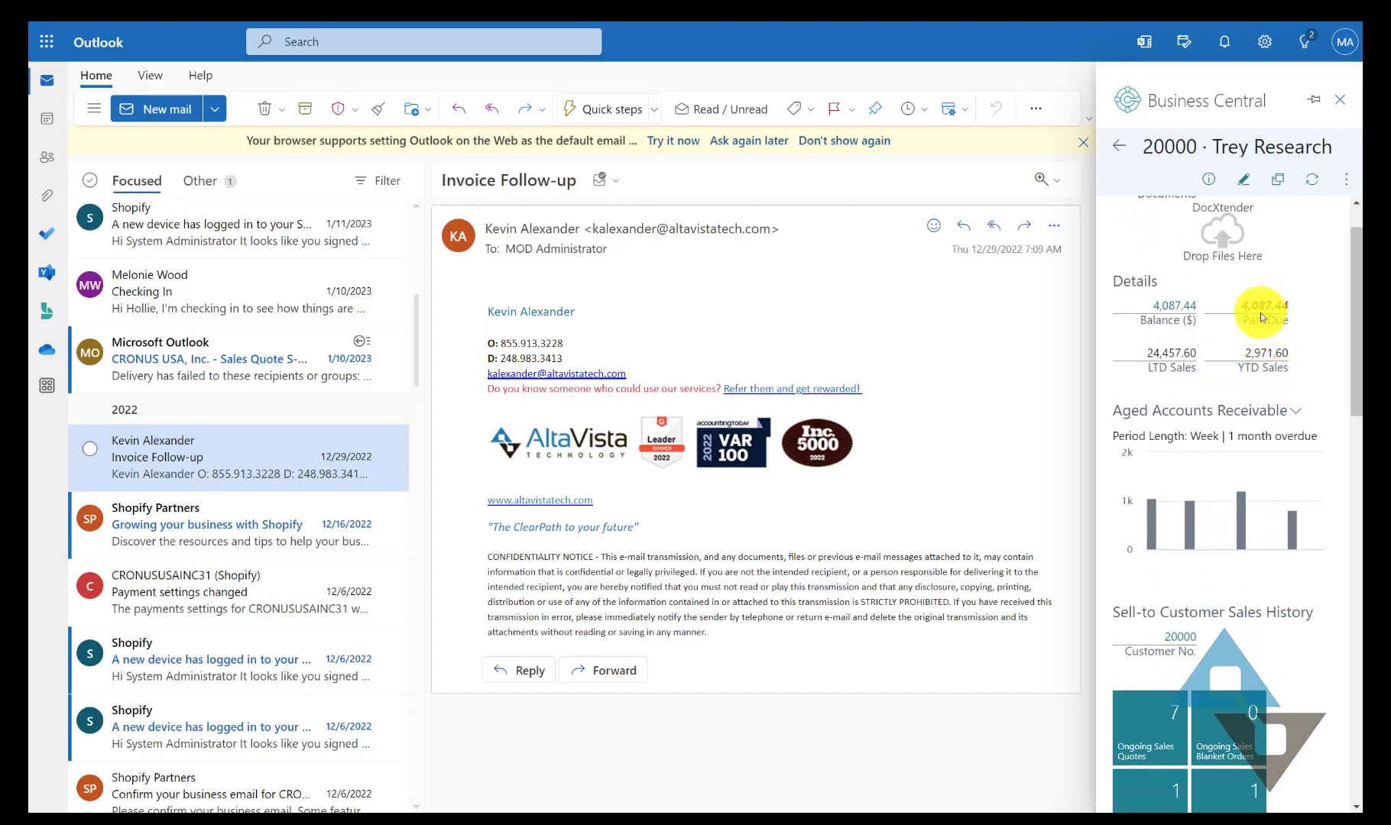
{"action": "left_click", "coordinate": [1175, 308]}
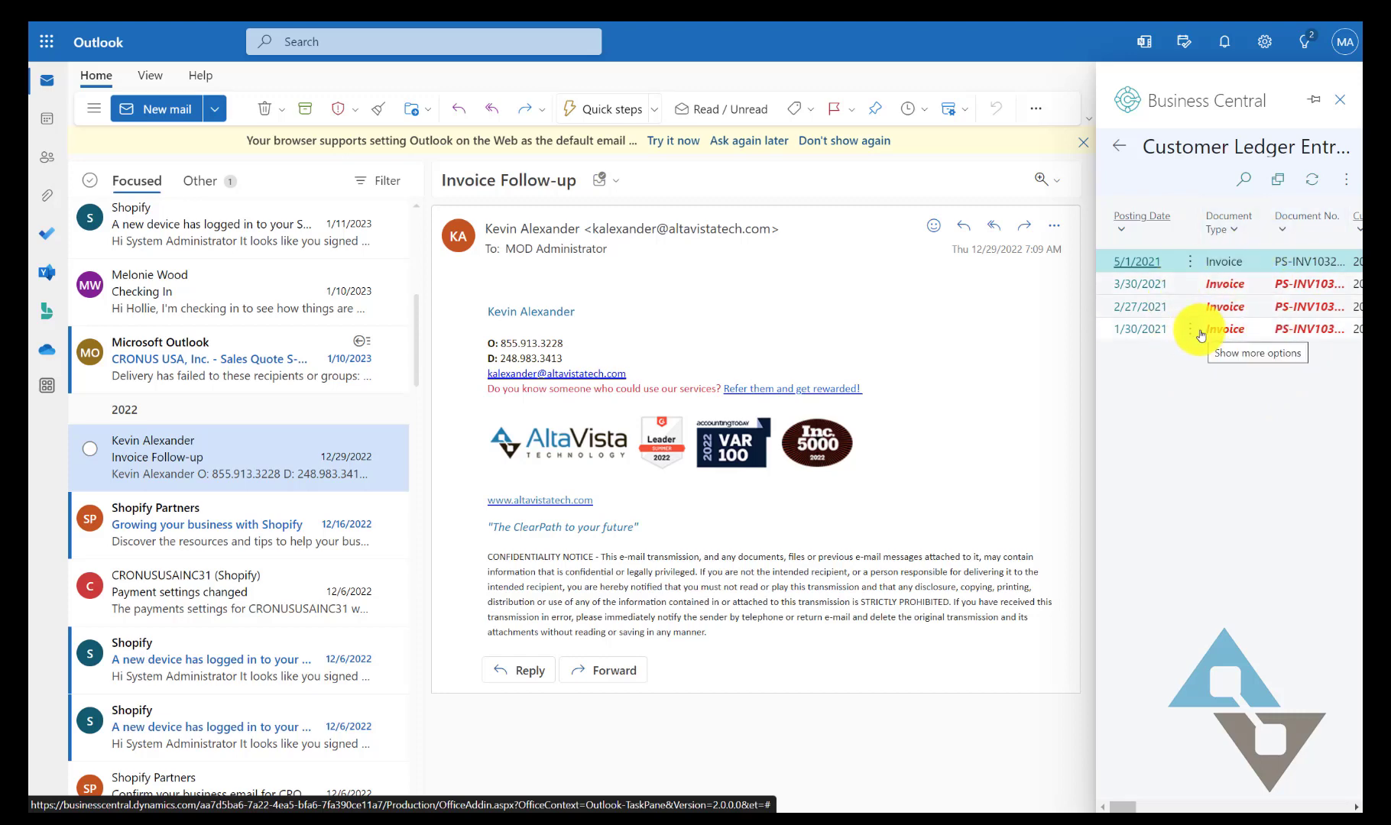
{"action": "left_click", "coordinate": [1276, 180]}
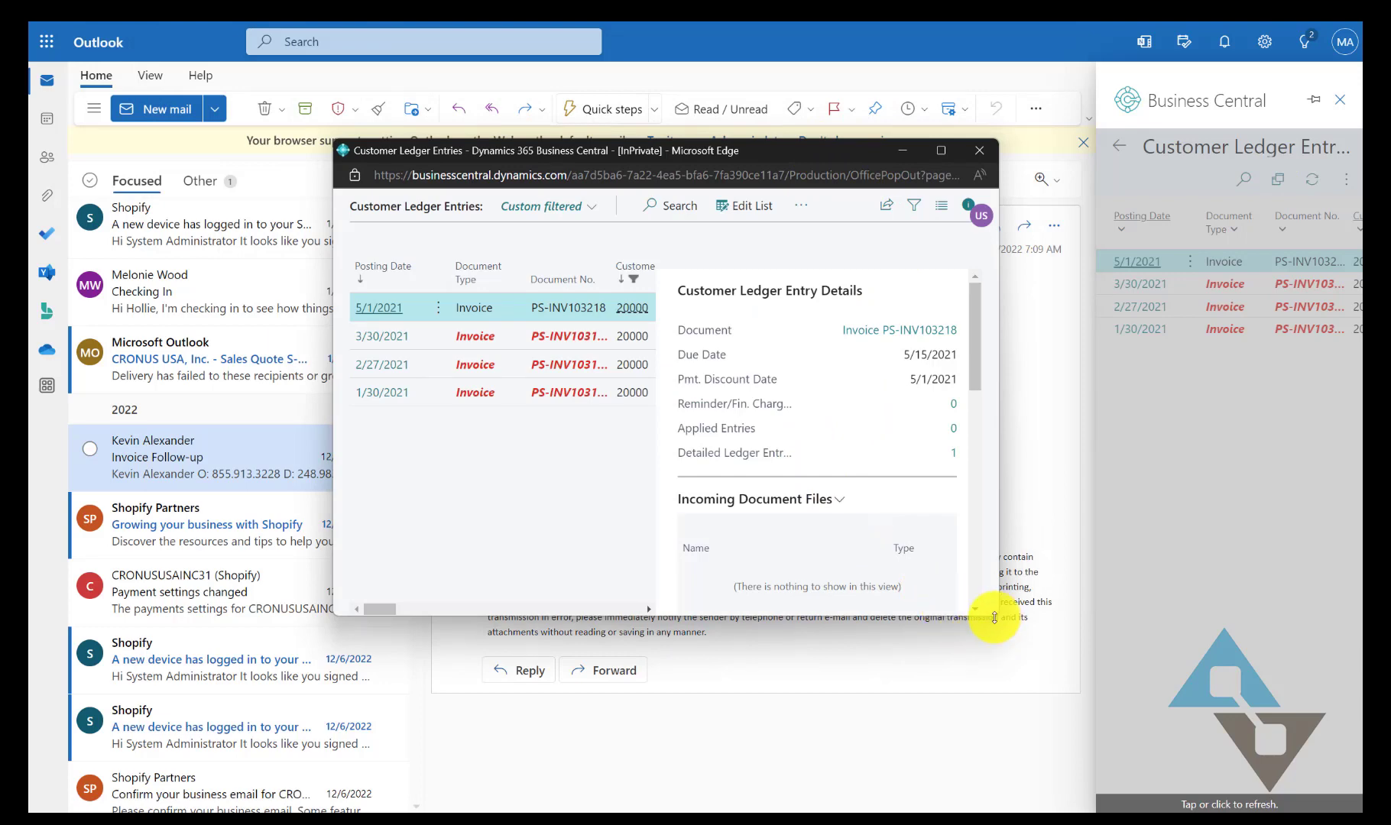
{"action": "left_click", "coordinate": [978, 148]}
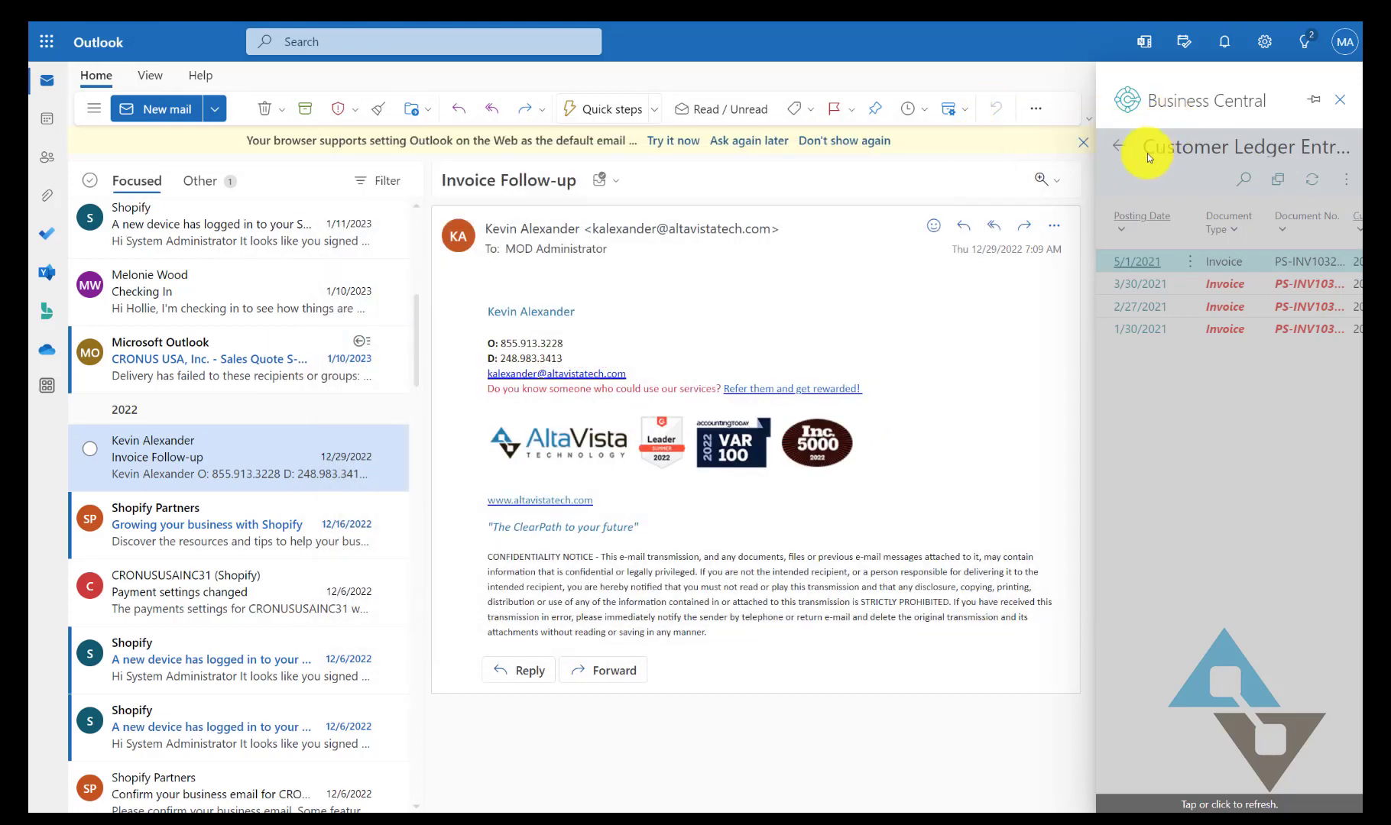
{"action": "left_click", "coordinate": [1117, 147]}
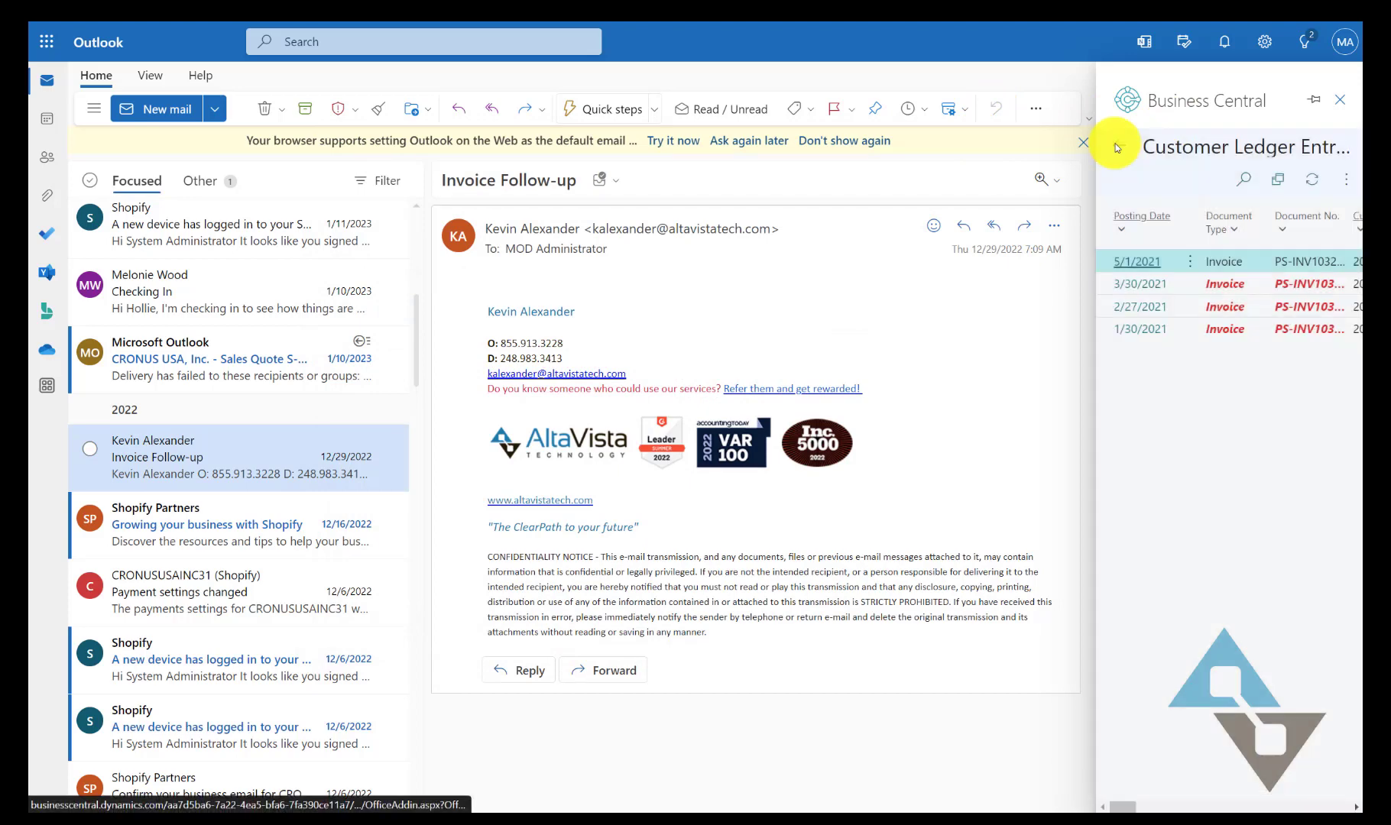
{"action": "left_click", "coordinate": [1119, 148]}
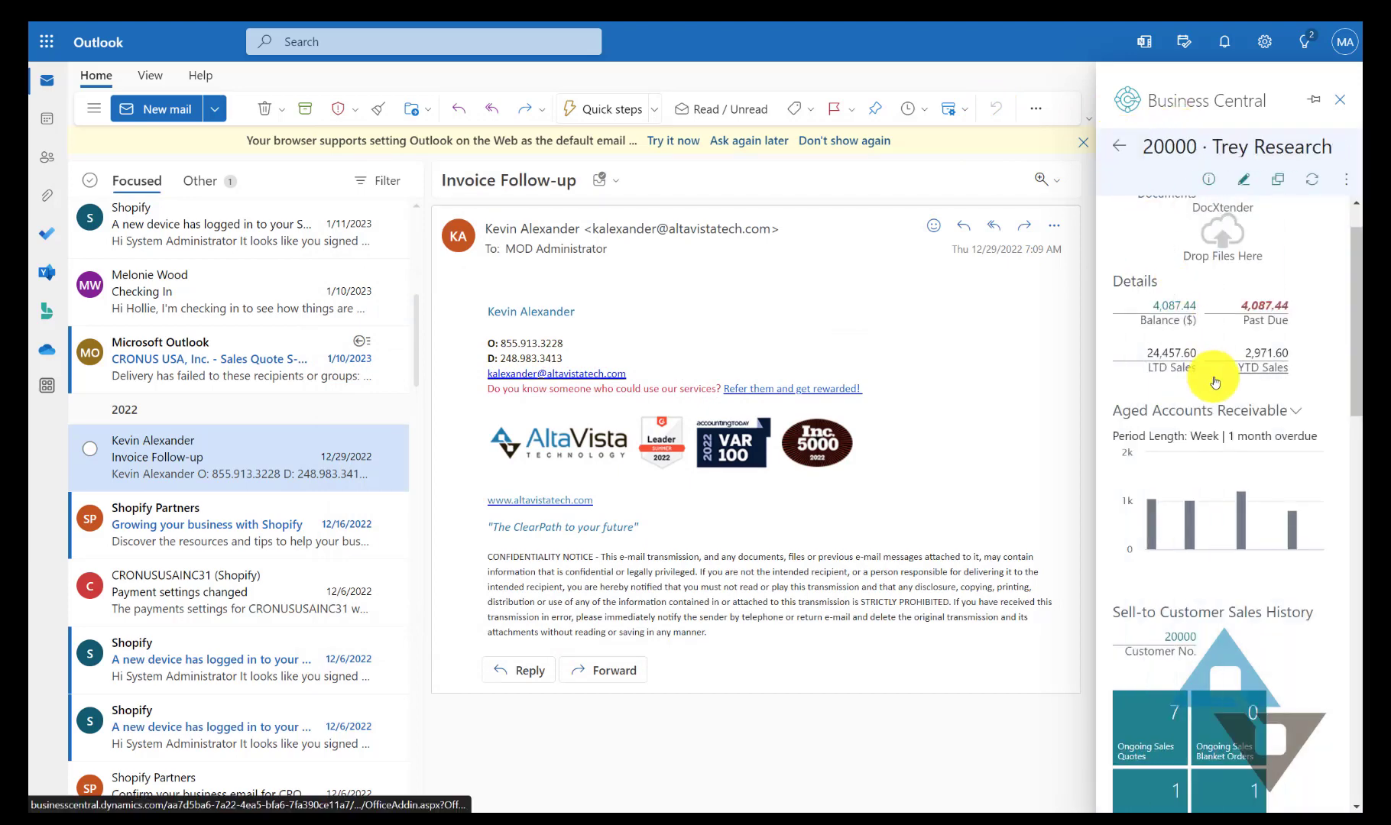
Step: Examine Trey Research's sales history, customer statistics, payments, dimensions, links and notes in the Business Central pane
{"action": "scroll", "coordinate": [1215, 388], "scroll_direction": "down", "scroll_amount": 6}
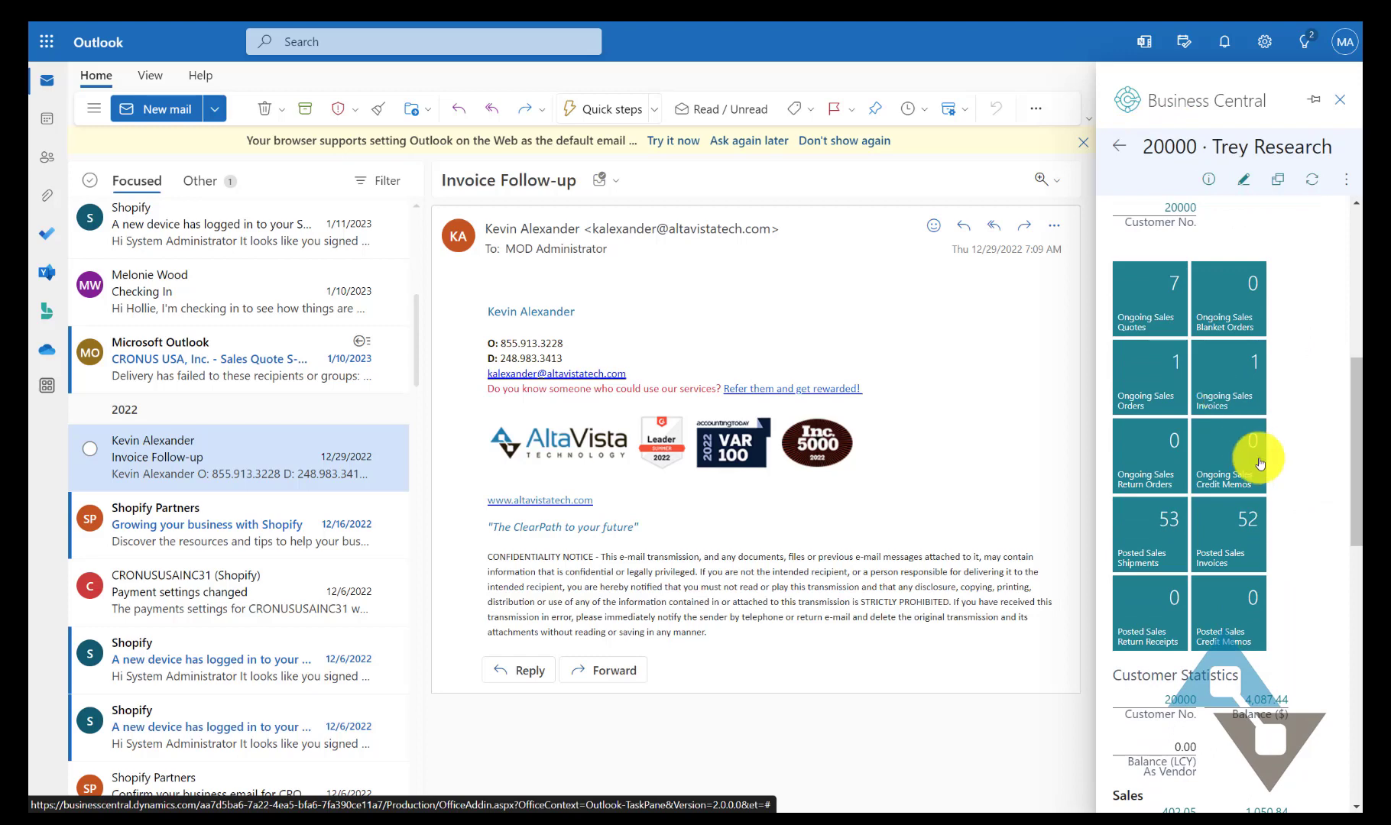
{"action": "scroll", "coordinate": [1257, 462], "scroll_direction": "down", "scroll_amount": 4}
{"action": "scroll", "coordinate": [1259, 463], "scroll_direction": "down", "scroll_amount": 5}
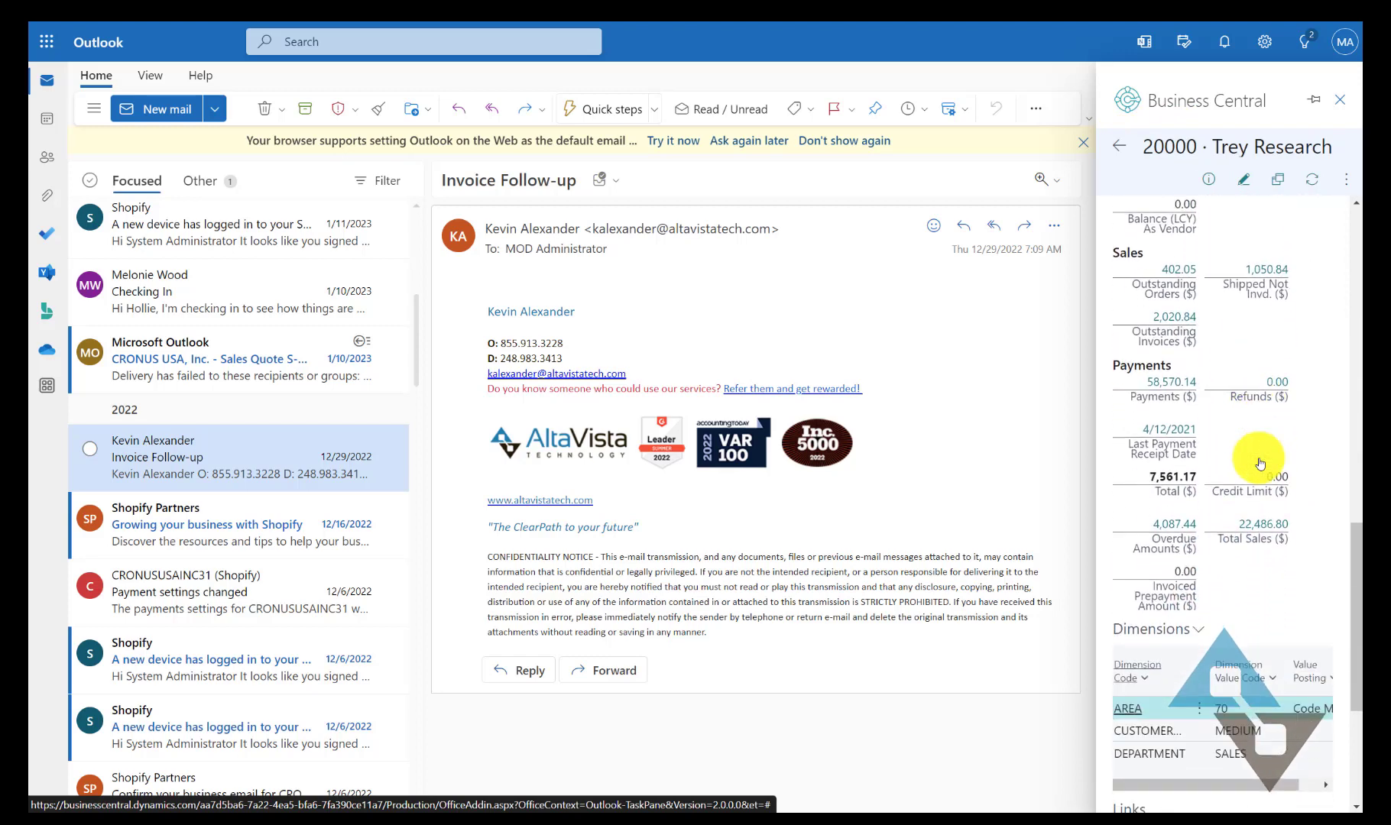
{"action": "scroll", "coordinate": [1259, 463], "scroll_direction": "down", "scroll_amount": 1}
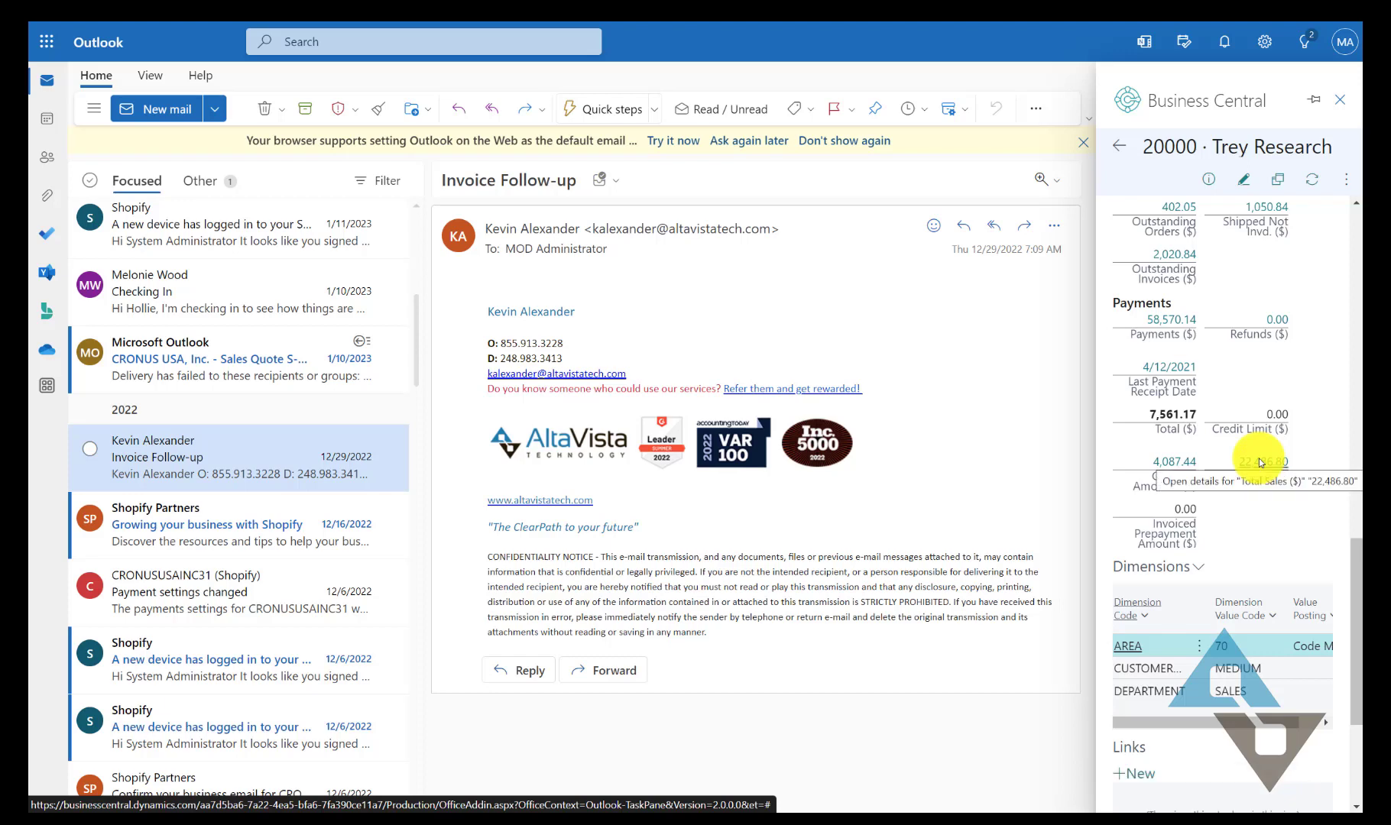
{"action": "scroll", "coordinate": [1259, 462], "scroll_direction": "down", "scroll_amount": 4}
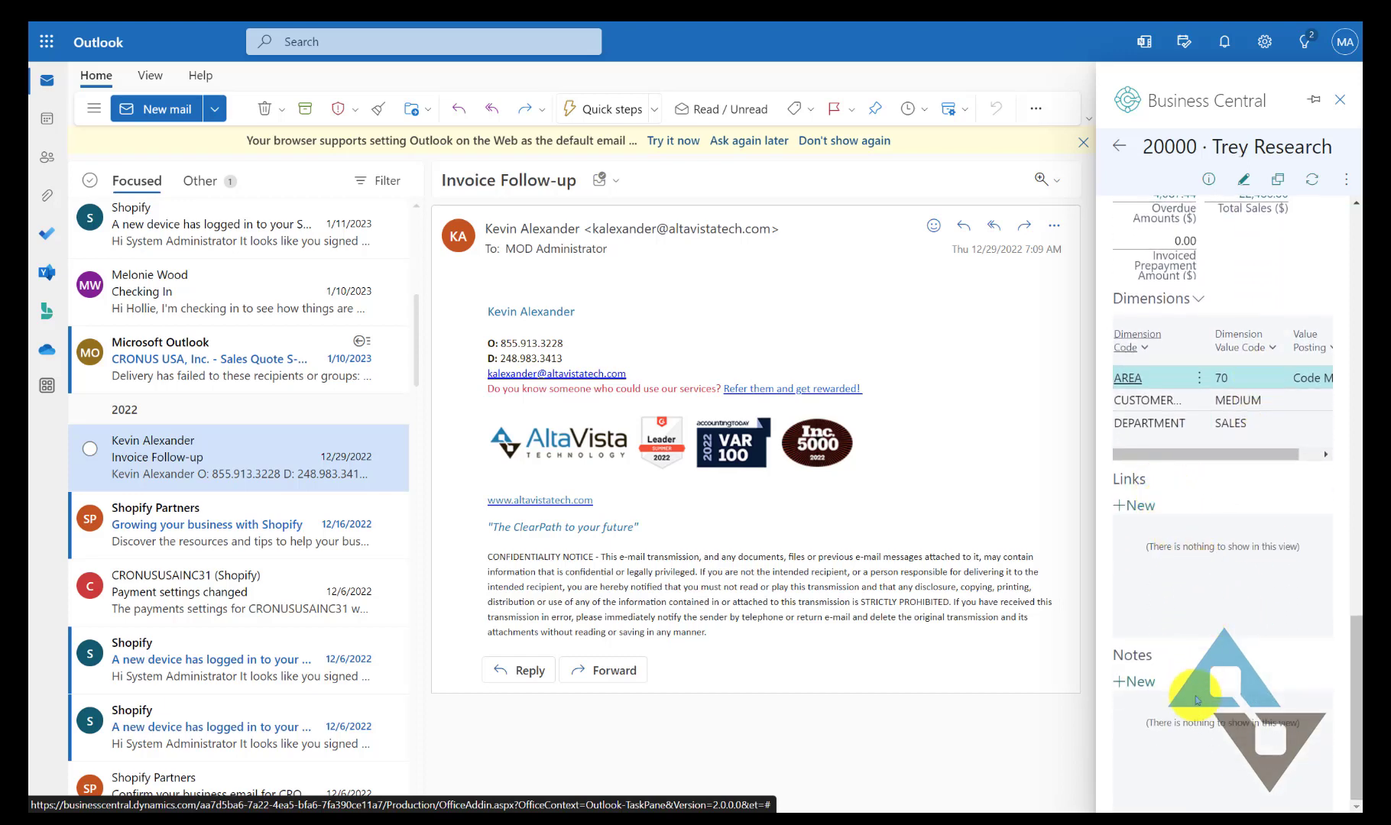
{"action": "scroll", "coordinate": [1197, 480], "scroll_direction": "up", "scroll_amount": 2}
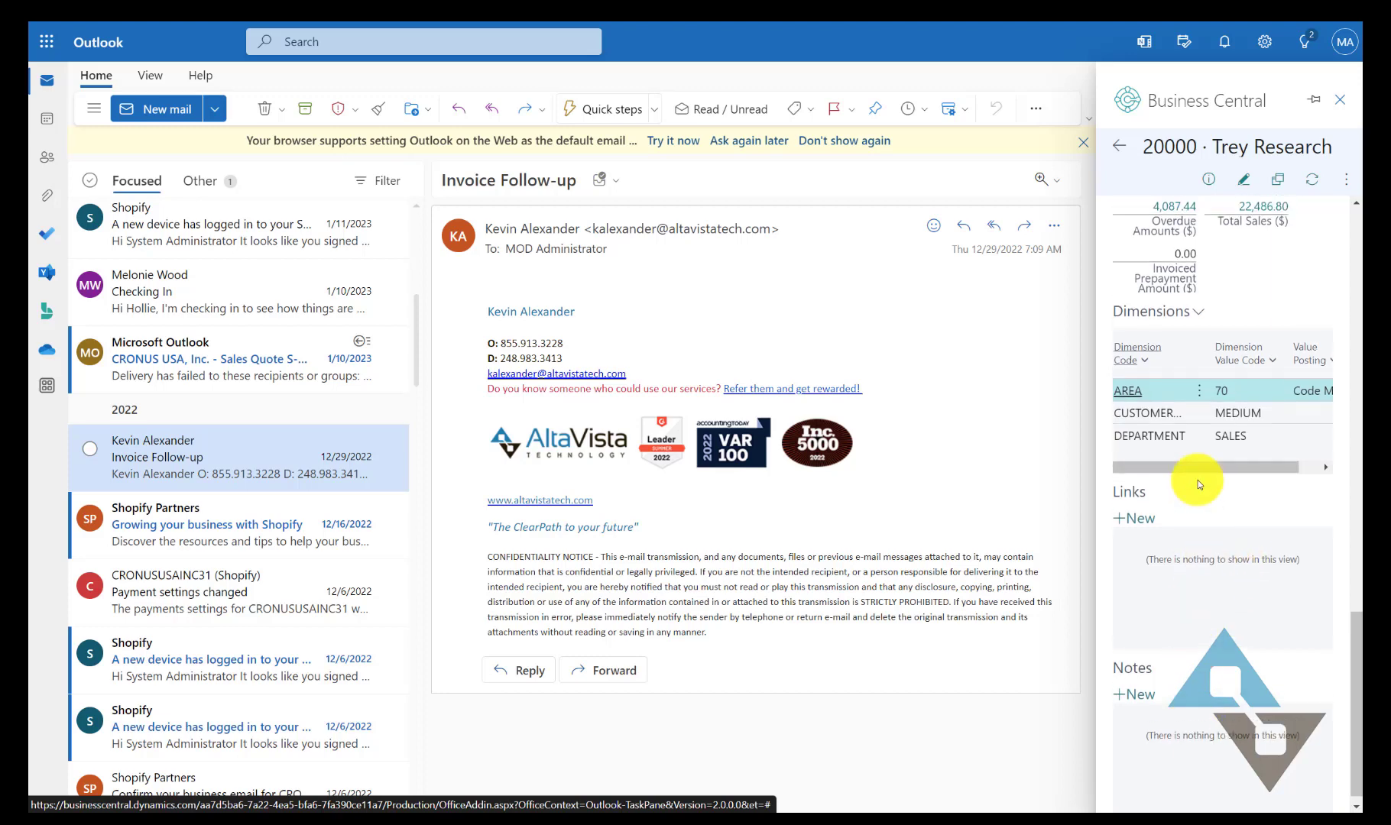
{"action": "scroll", "coordinate": [1197, 480], "scroll_direction": "up", "scroll_amount": 15}
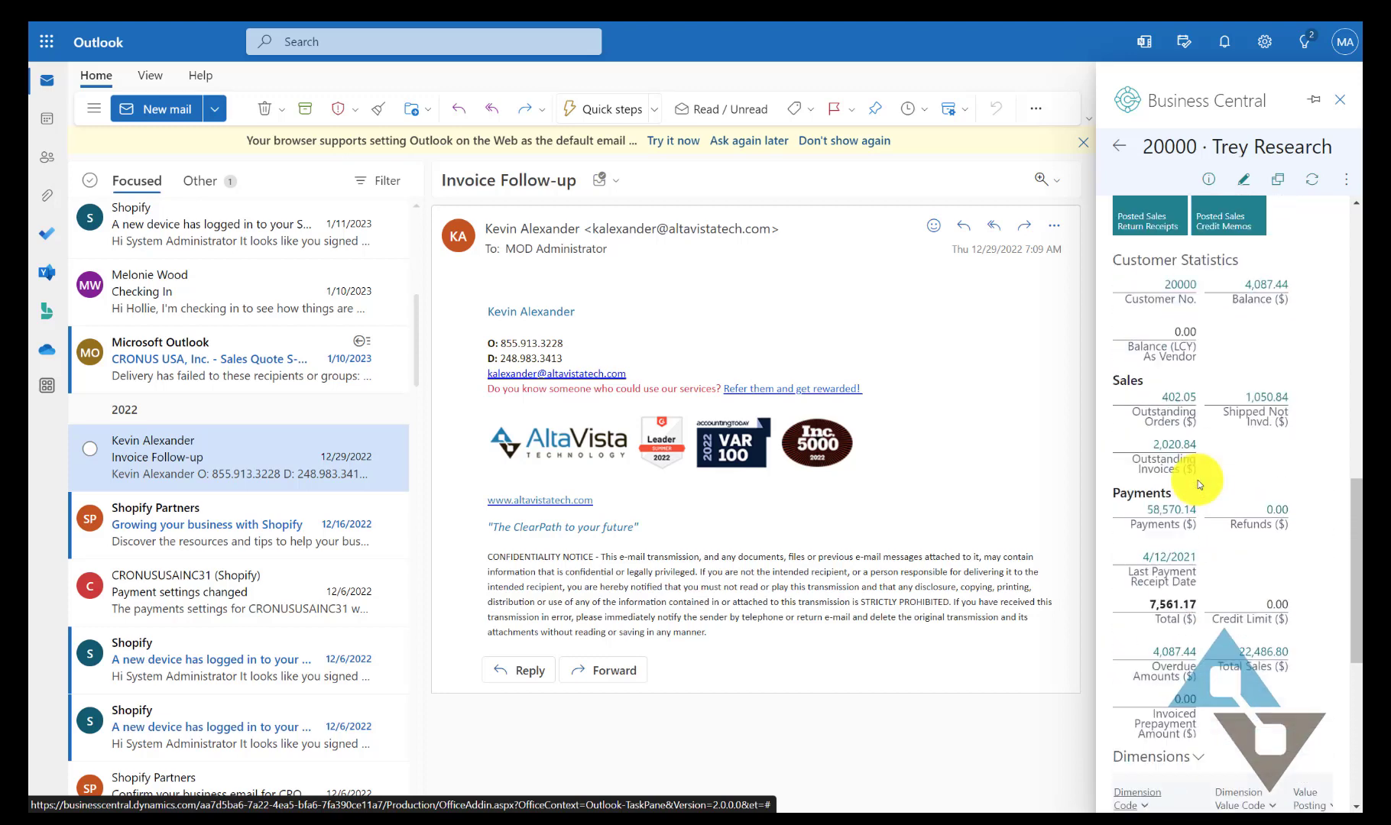
{"action": "scroll", "coordinate": [1198, 480], "scroll_direction": "up", "scroll_amount": 5}
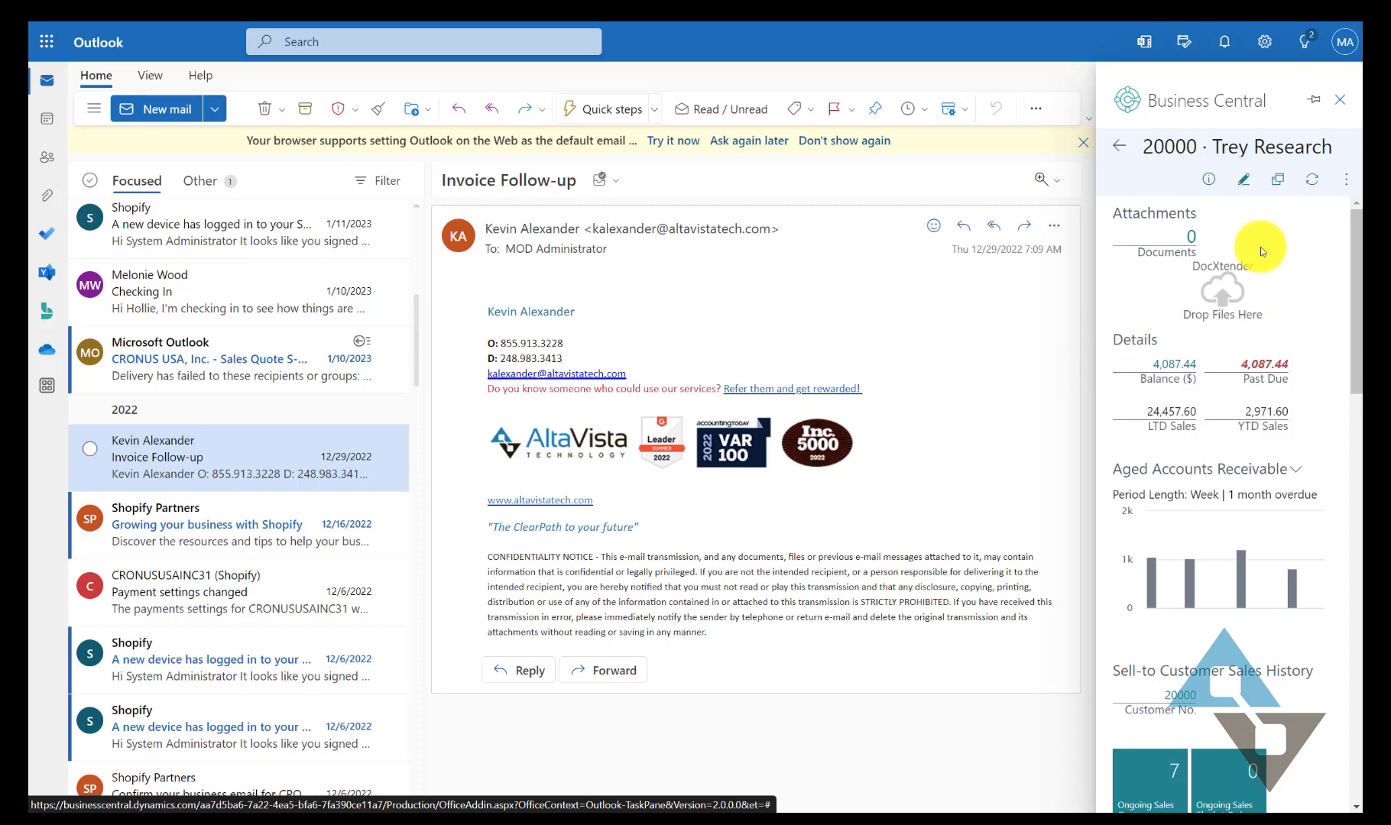
Step: Look through the actions available for Trey Research, examine its customer statistics and return to the customer overview
{"action": "left_click", "coordinate": [1345, 188]}
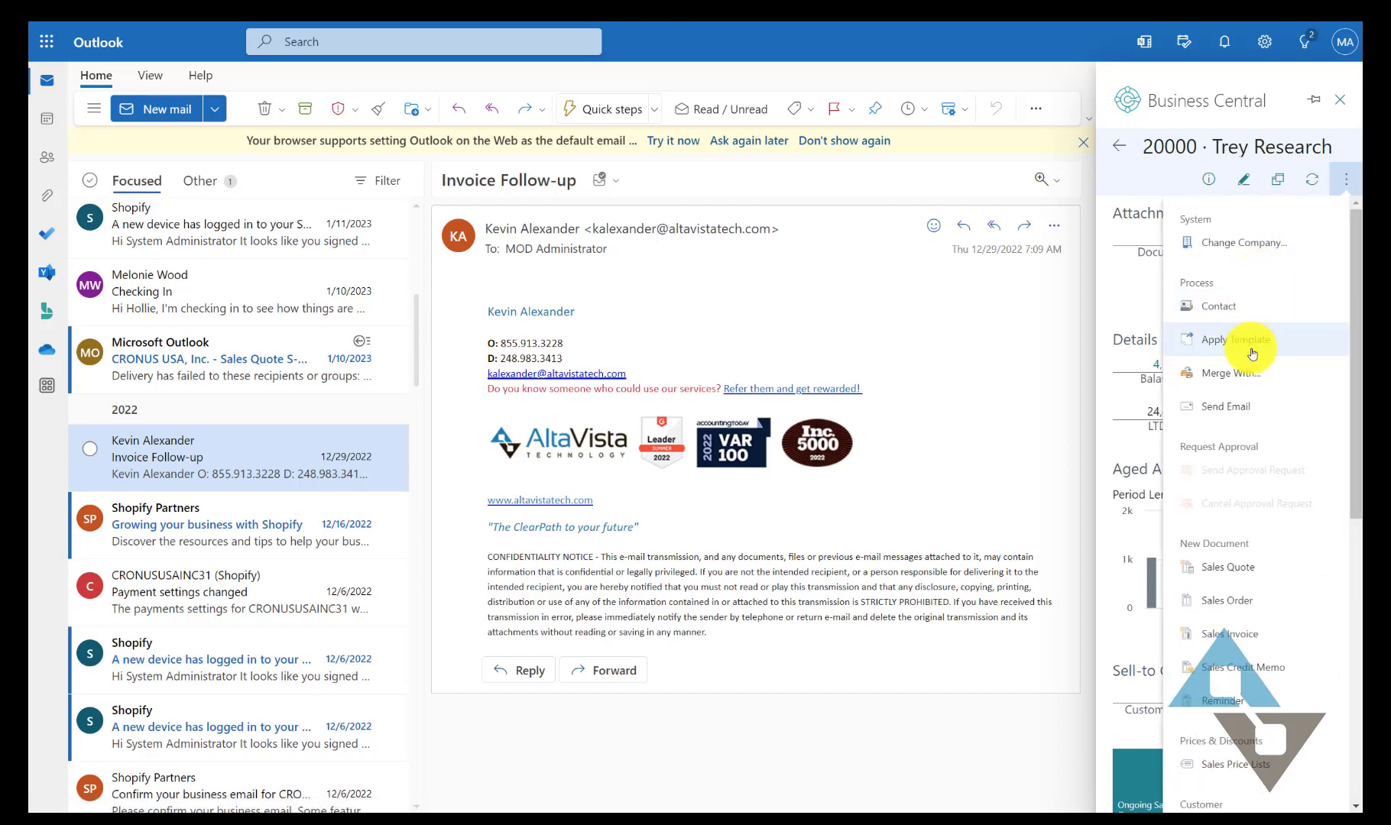
{"action": "scroll", "coordinate": [1251, 353], "scroll_direction": "down", "scroll_amount": 3}
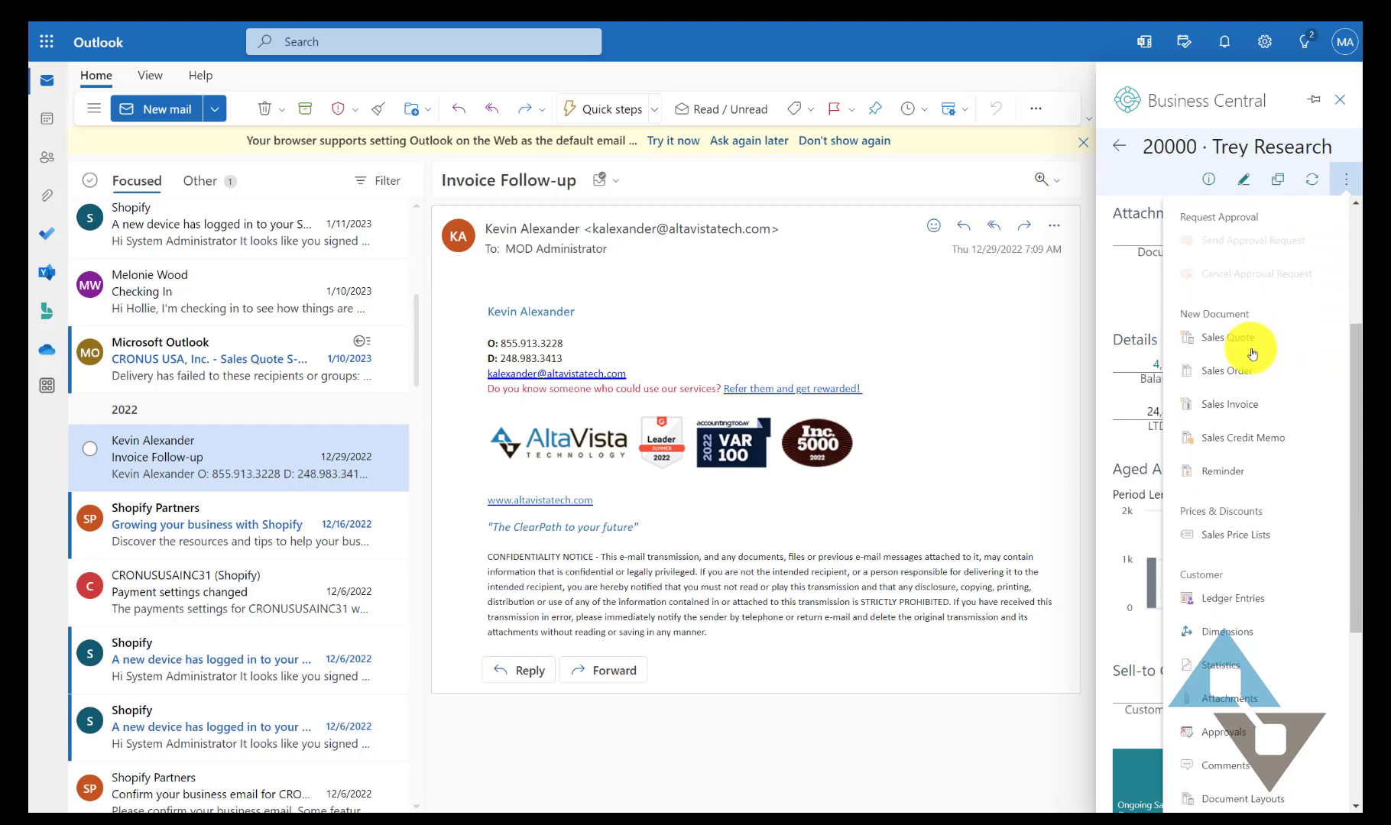
{"action": "scroll", "coordinate": [1252, 353], "scroll_direction": "down", "scroll_amount": 3}
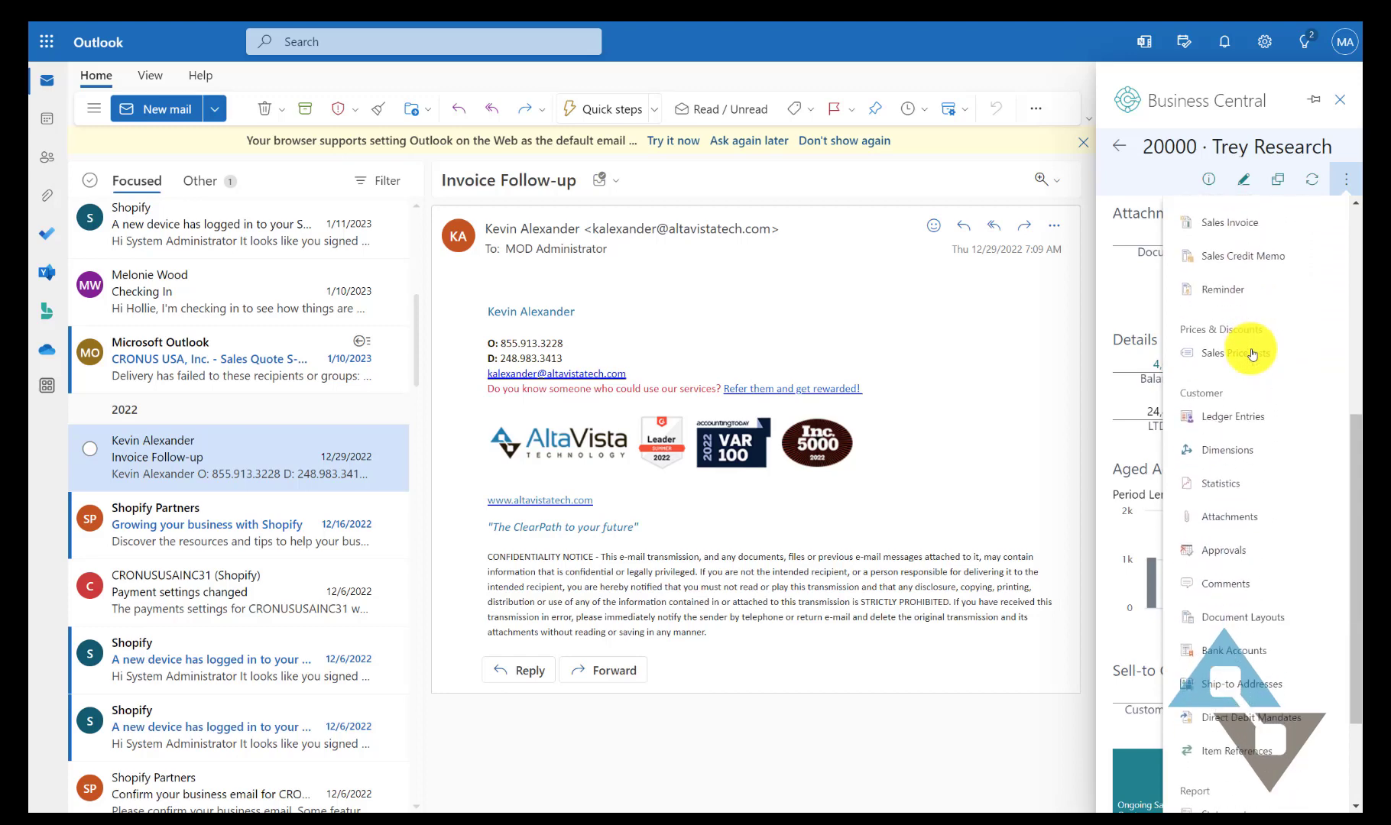
{"action": "scroll", "coordinate": [1245, 360], "scroll_direction": "down", "scroll_amount": 1}
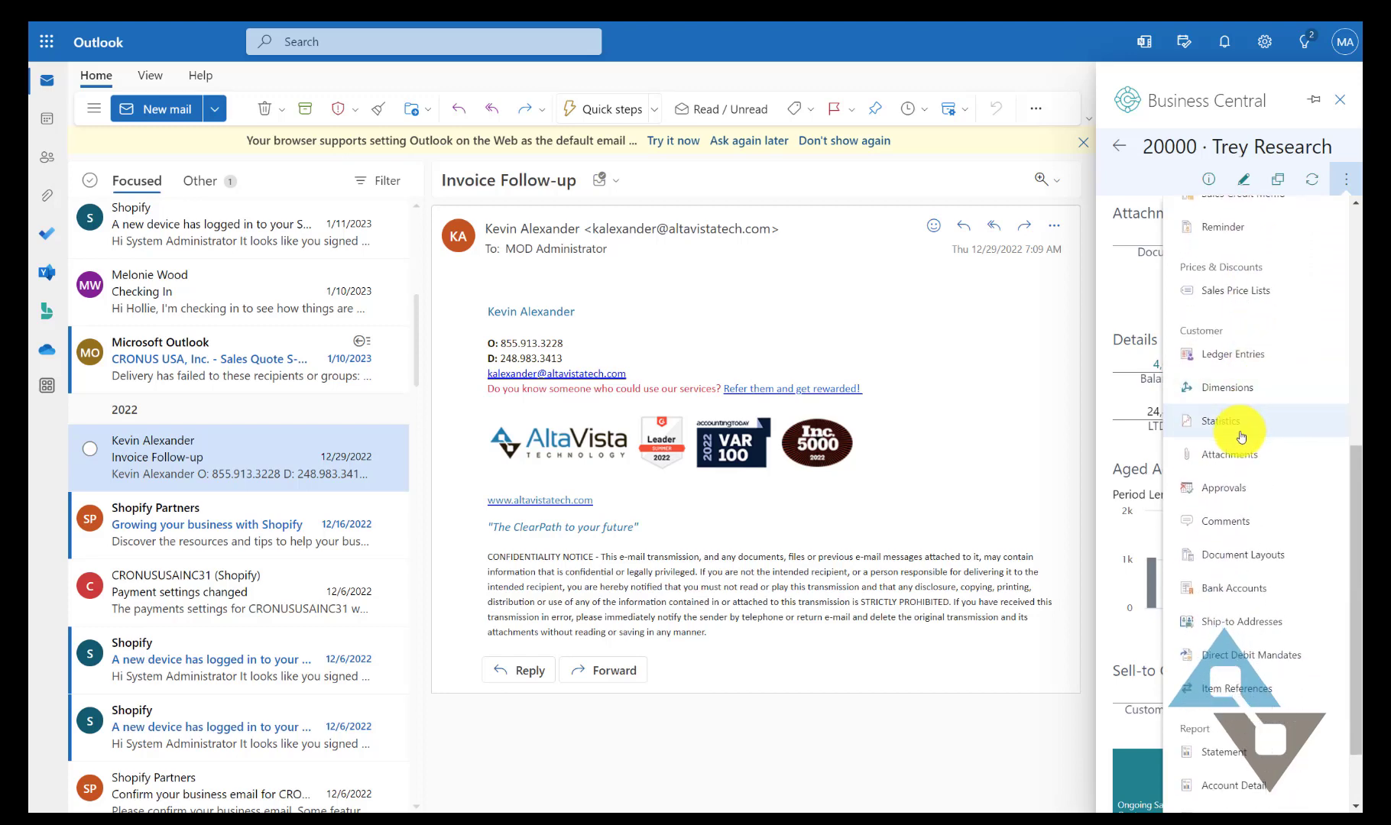
{"action": "left_click", "coordinate": [1237, 436]}
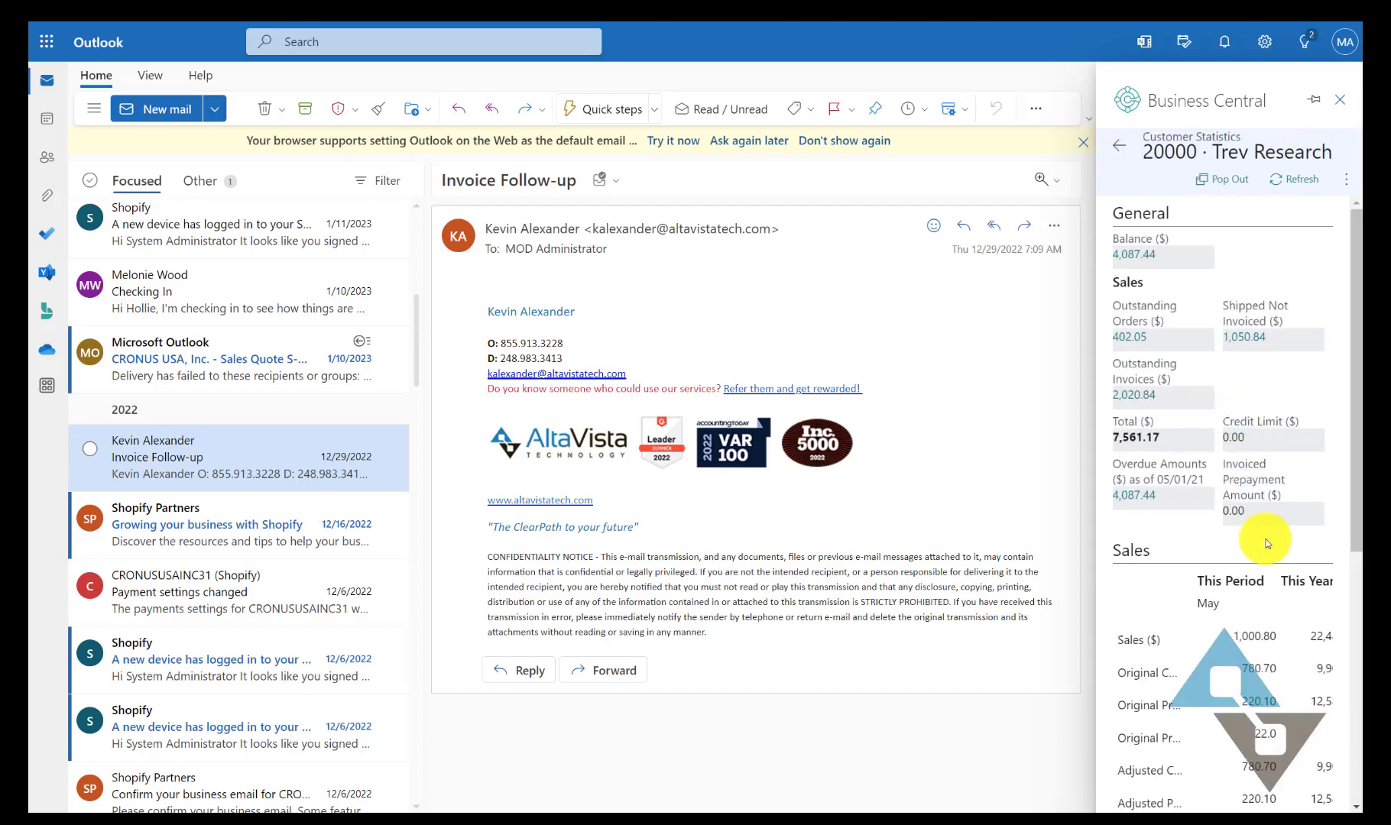
{"action": "scroll", "coordinate": [1265, 542], "scroll_direction": "down", "scroll_amount": 1}
{"action": "scroll", "coordinate": [1257, 538], "scroll_direction": "down", "scroll_amount": 3}
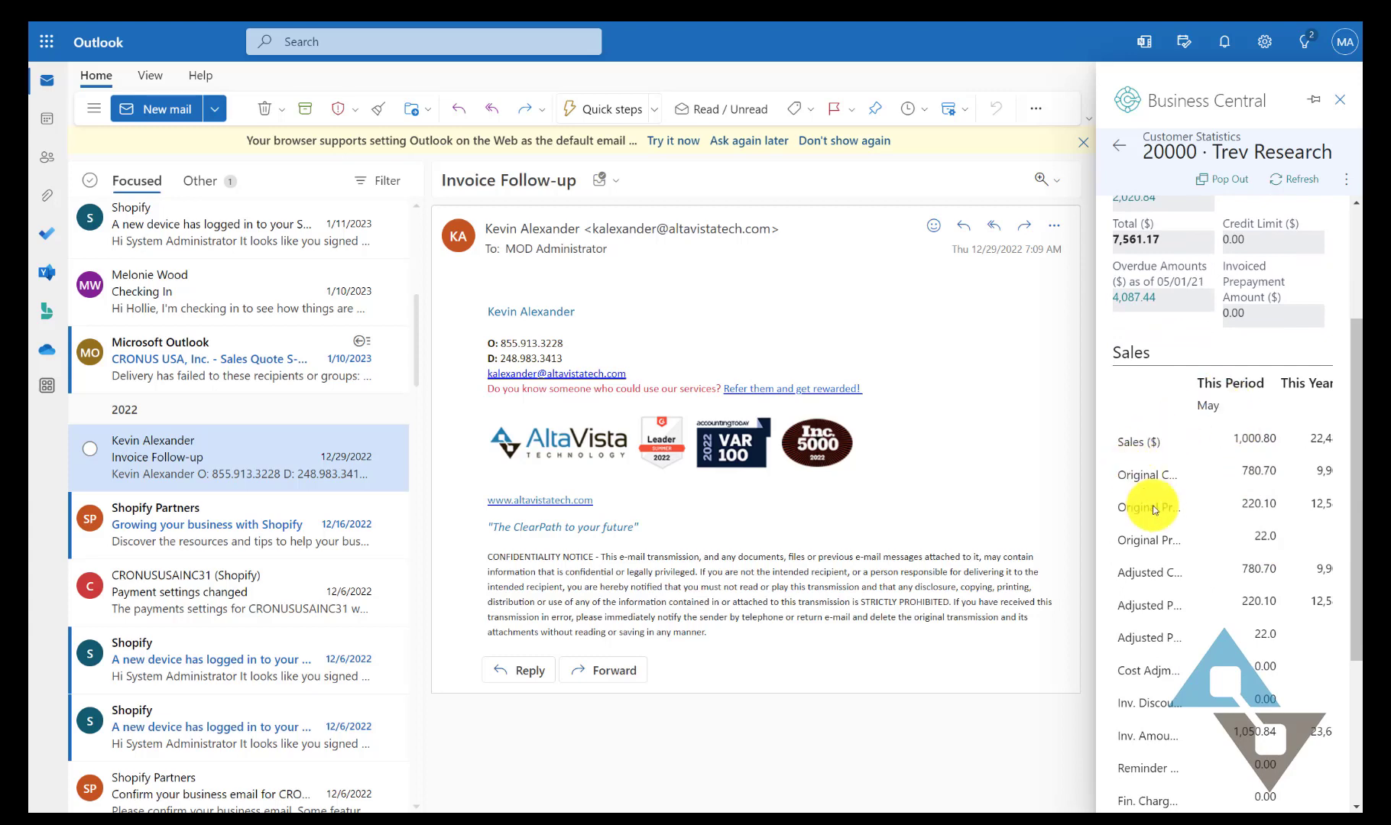
{"action": "scroll", "coordinate": [1234, 485], "scroll_direction": "up", "scroll_amount": 3}
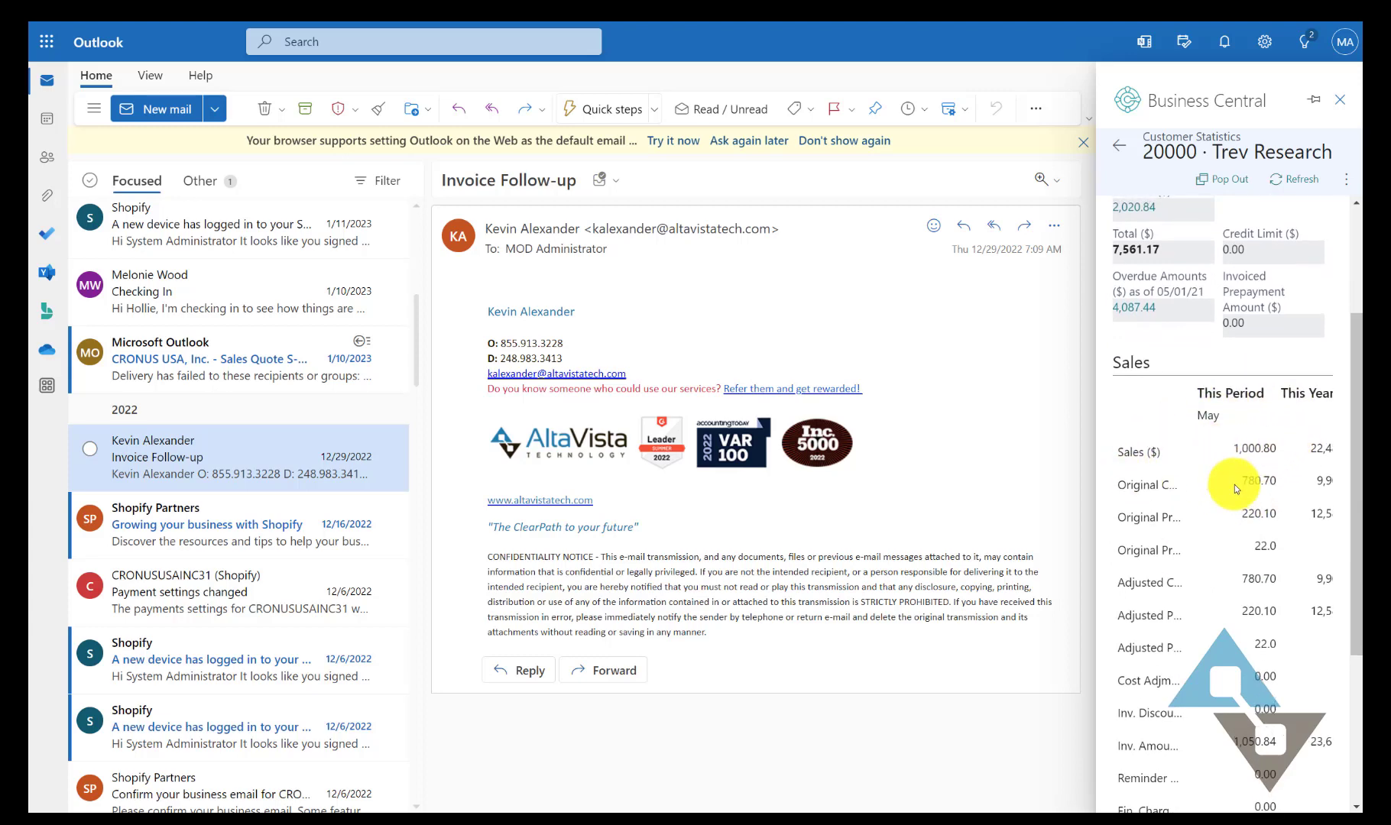
{"action": "left_click", "coordinate": [1350, 180]}
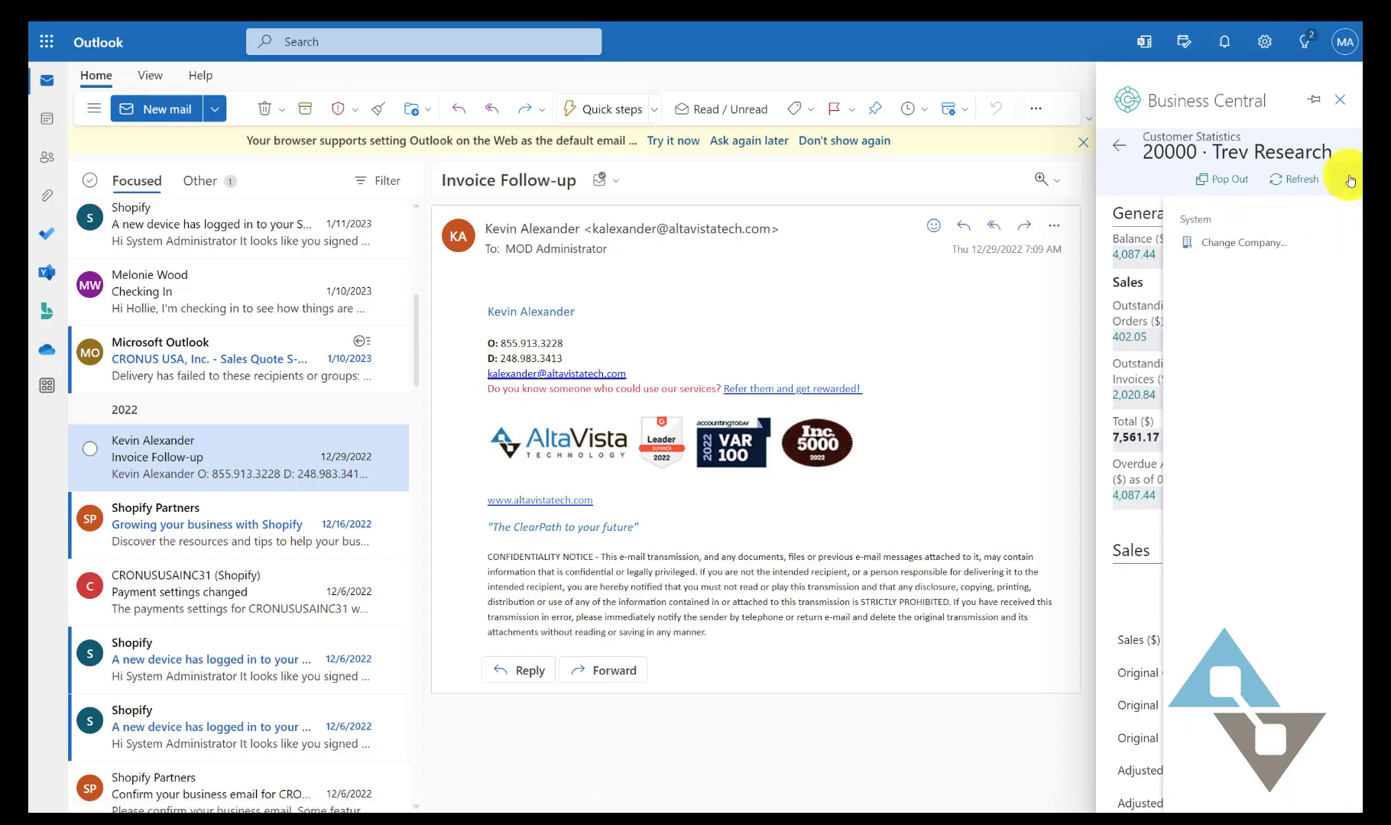
{"action": "left_click", "coordinate": [1117, 149]}
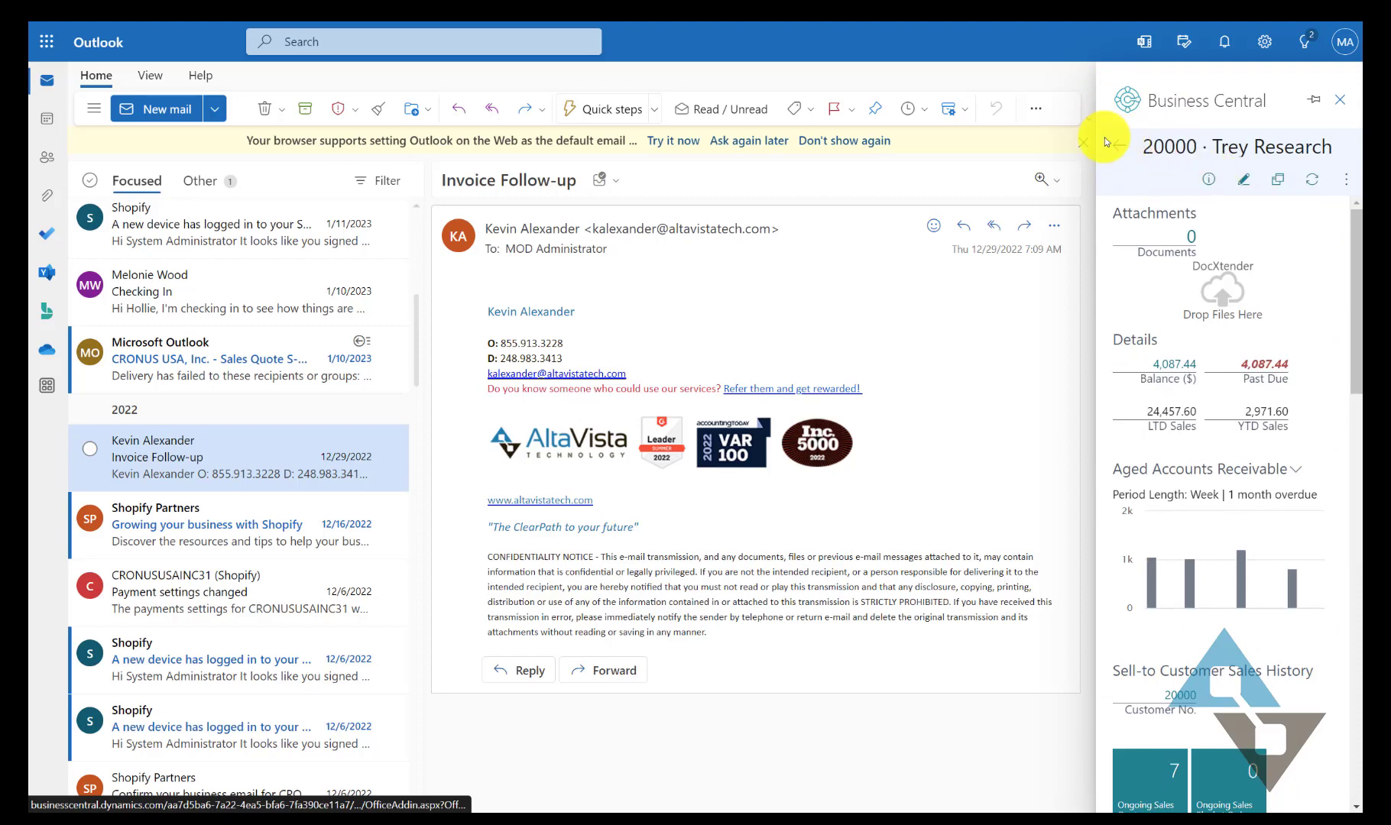
{"action": "left_click", "coordinate": [1118, 149]}
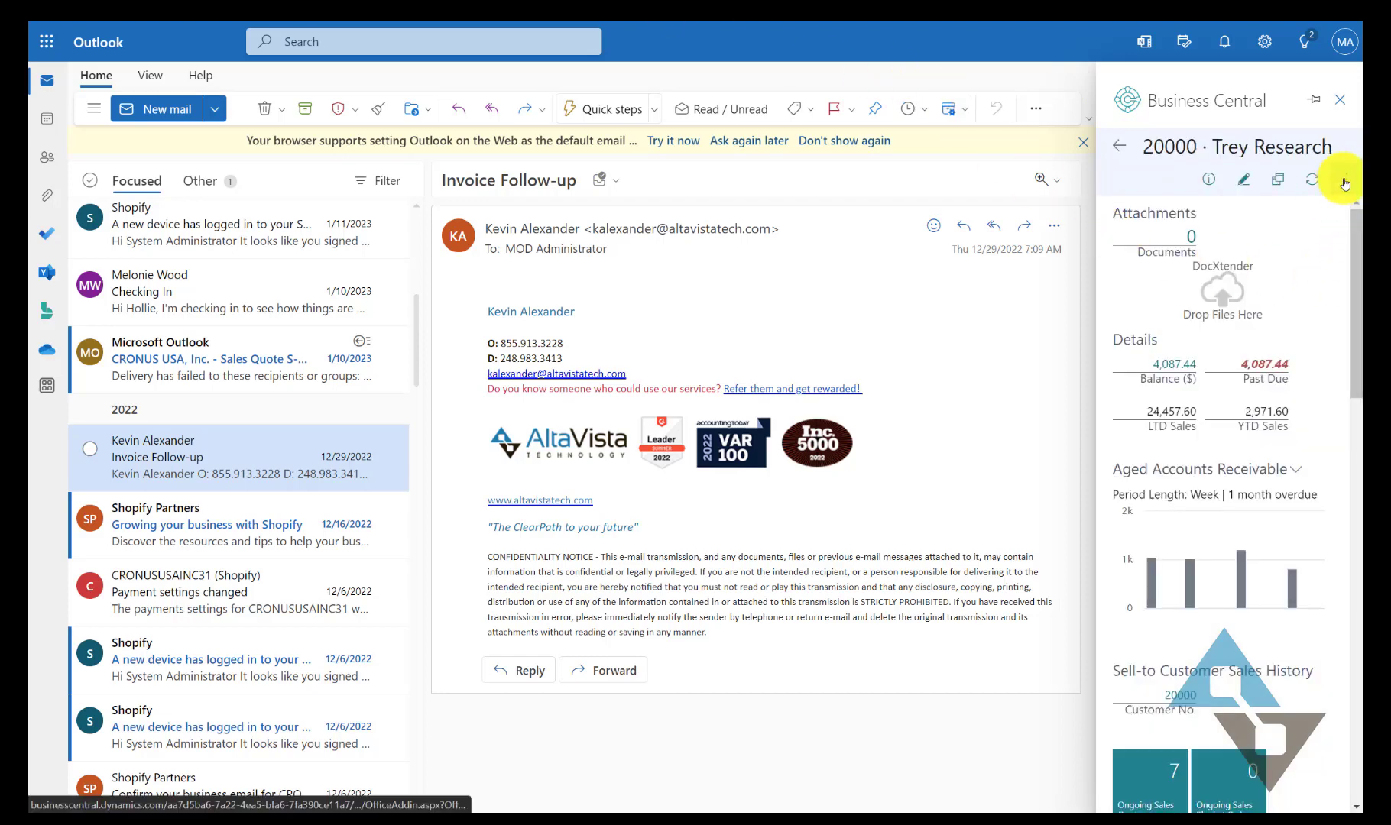
Step: Create a sales order for Trey Research from Outlook and open it in a separate, enlarged window
{"action": "left_click", "coordinate": [1345, 182]}
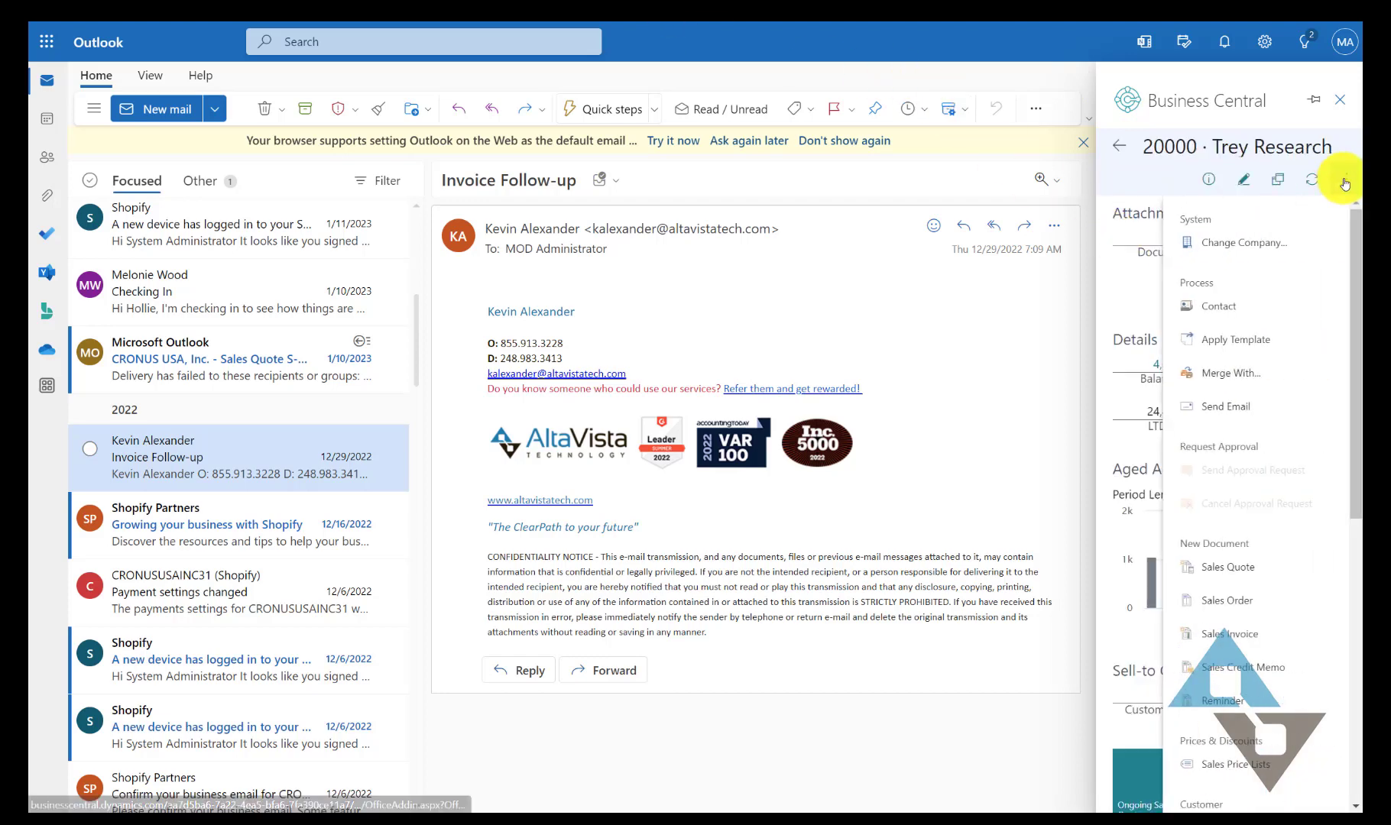
{"action": "left_click", "coordinate": [1220, 602]}
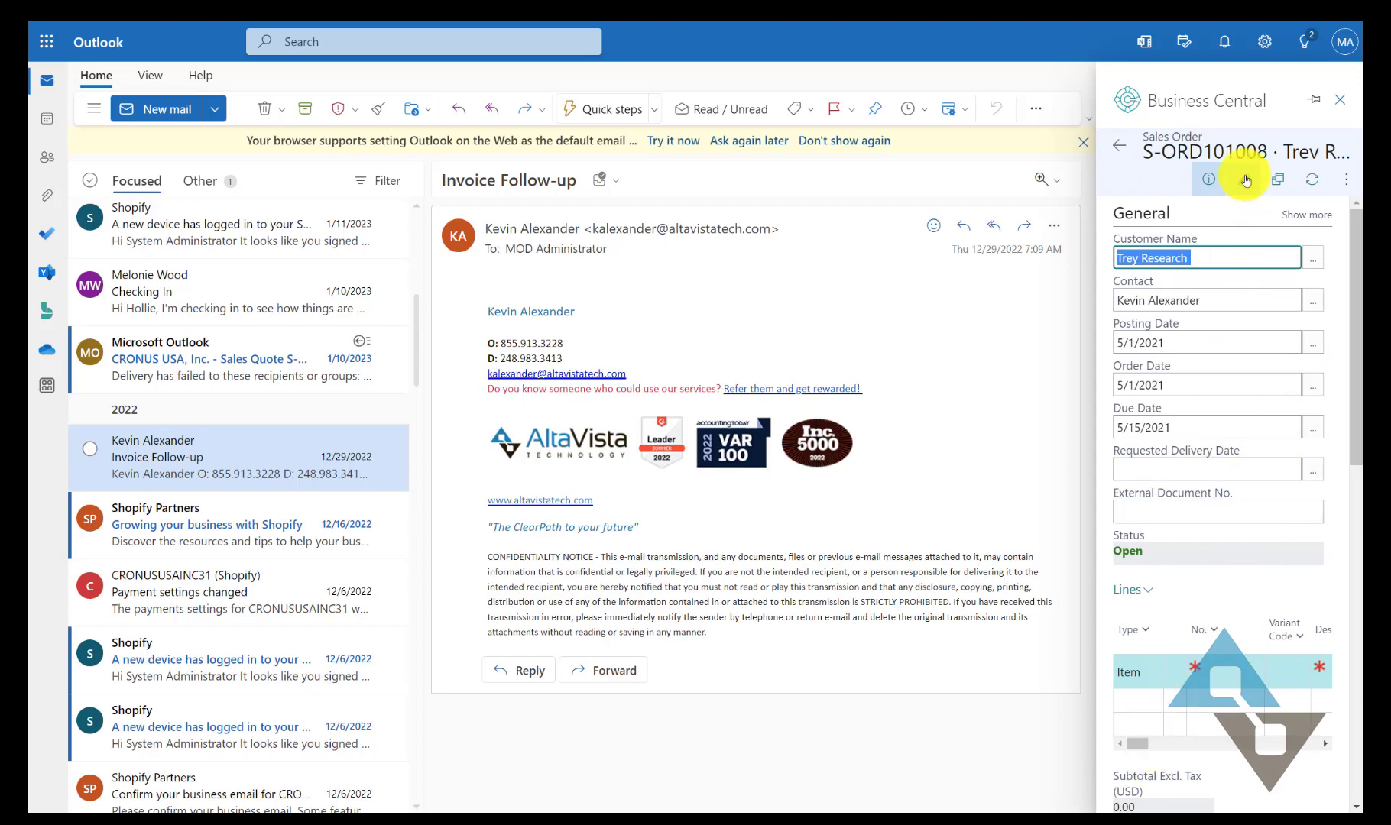
{"action": "left_click", "coordinate": [1276, 179]}
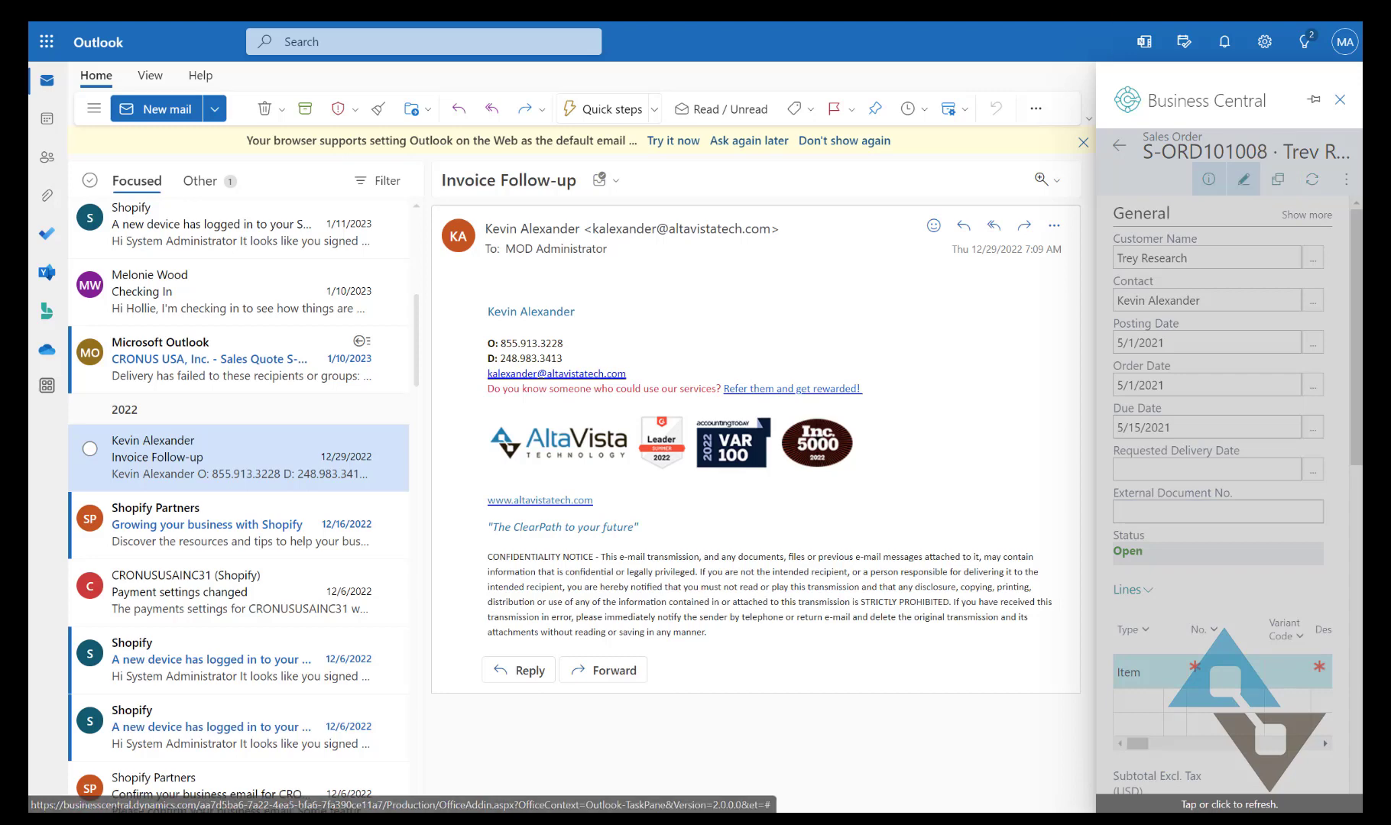
{"action": "left_click_drag", "start_coordinate": [536, 21], "coordinate": [717, 126]}
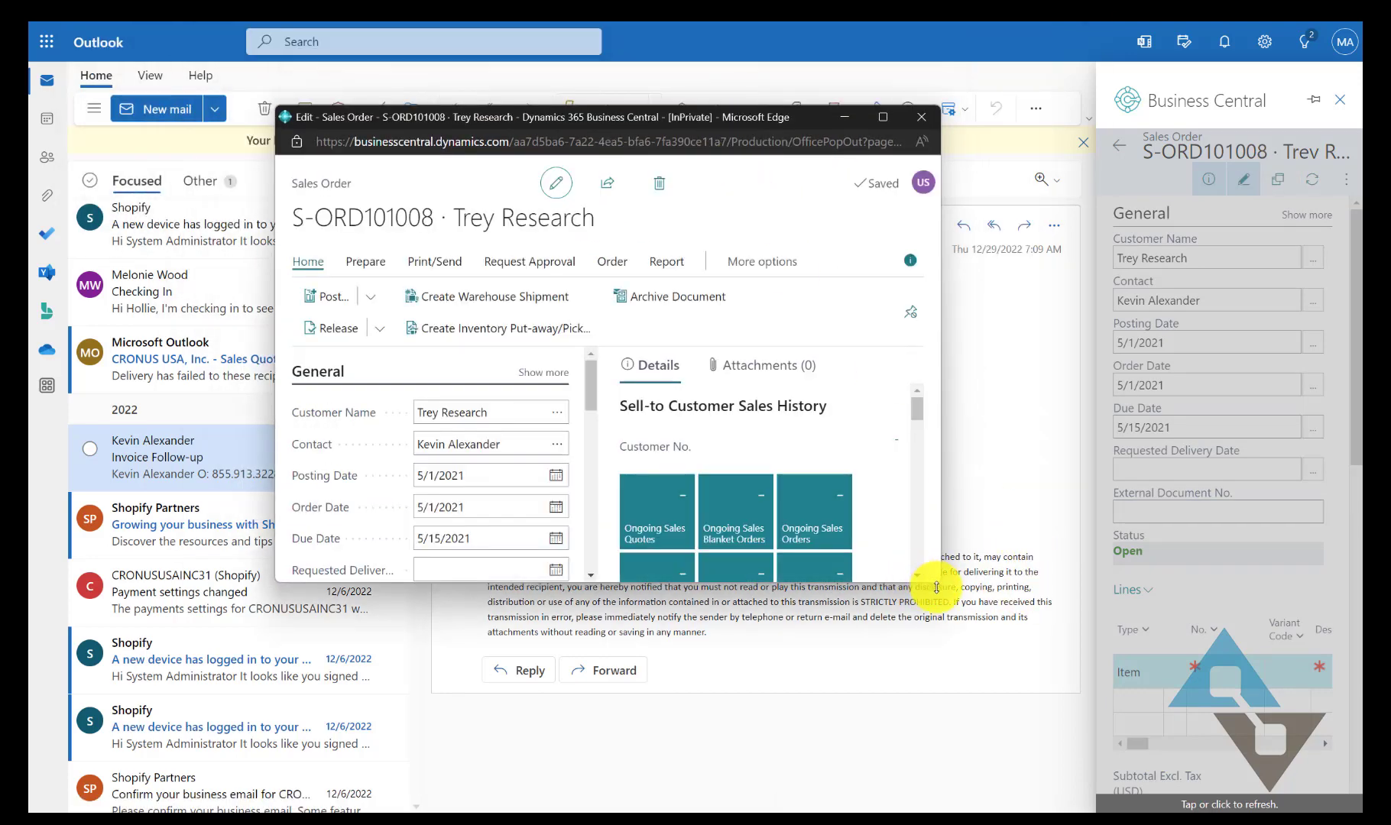
{"action": "left_click_drag", "start_coordinate": [948, 603], "coordinate": [1063, 758]}
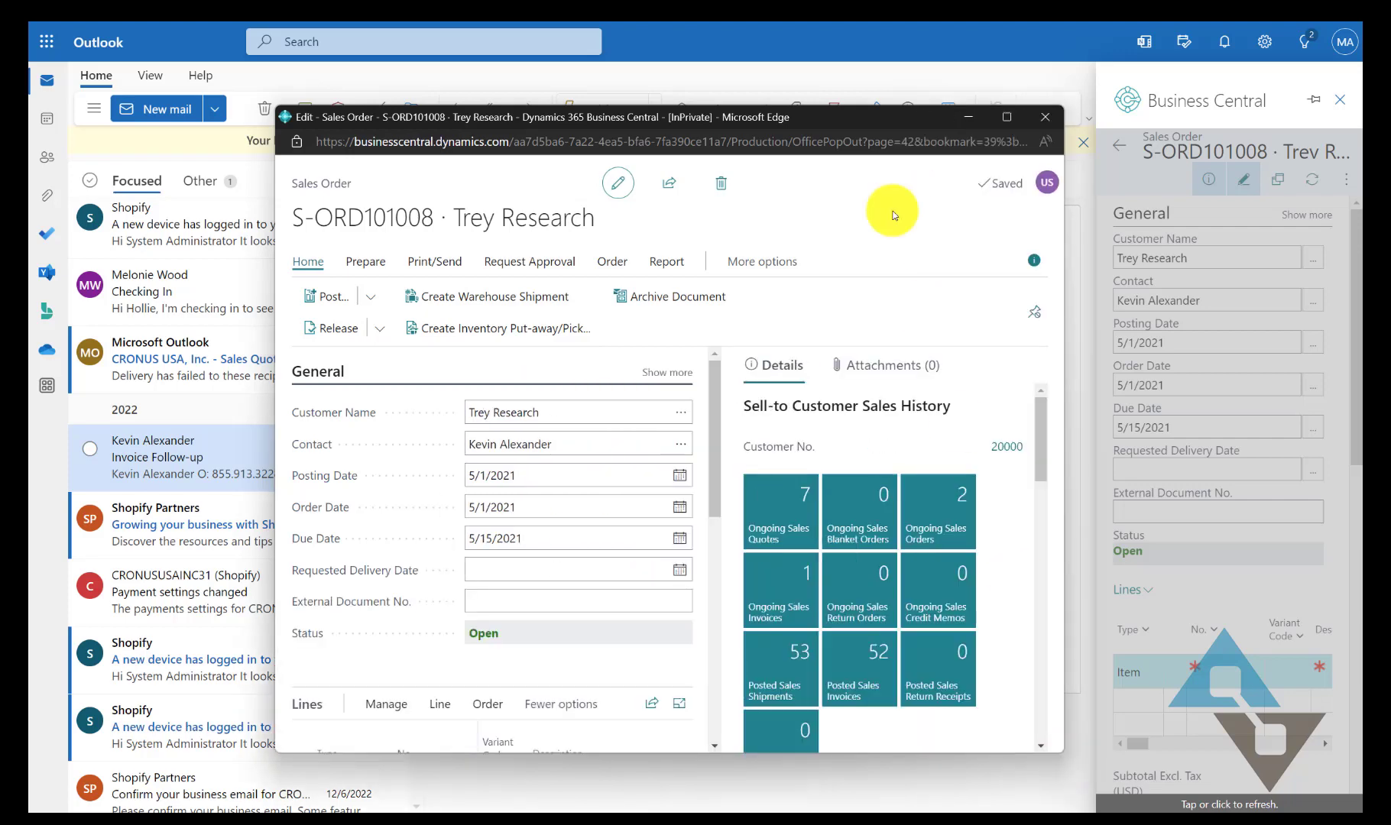
{"action": "left_click_drag", "start_coordinate": [821, 118], "coordinate": [758, 72]}
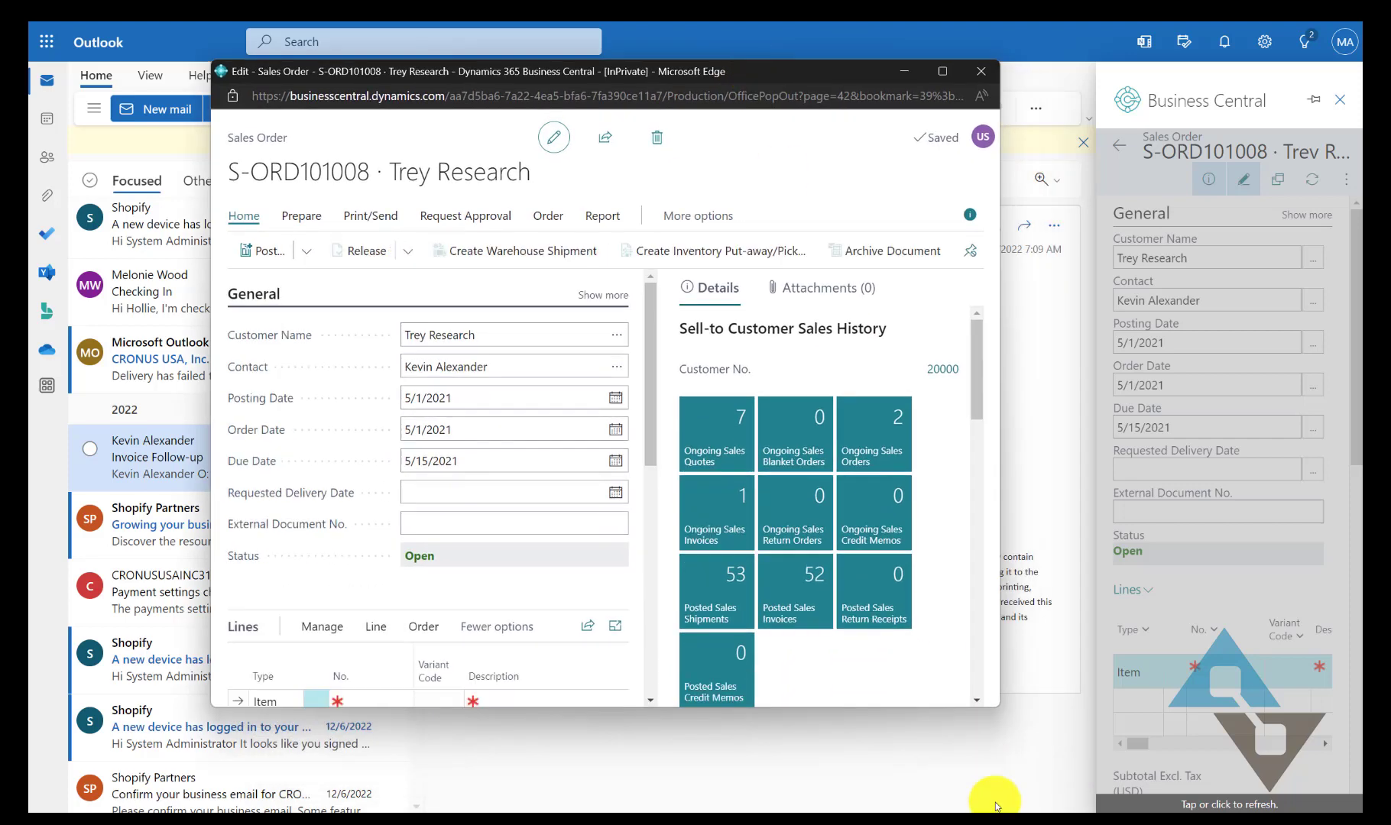
{"action": "left_click_drag", "start_coordinate": [998, 708], "coordinate": [1200, 808]}
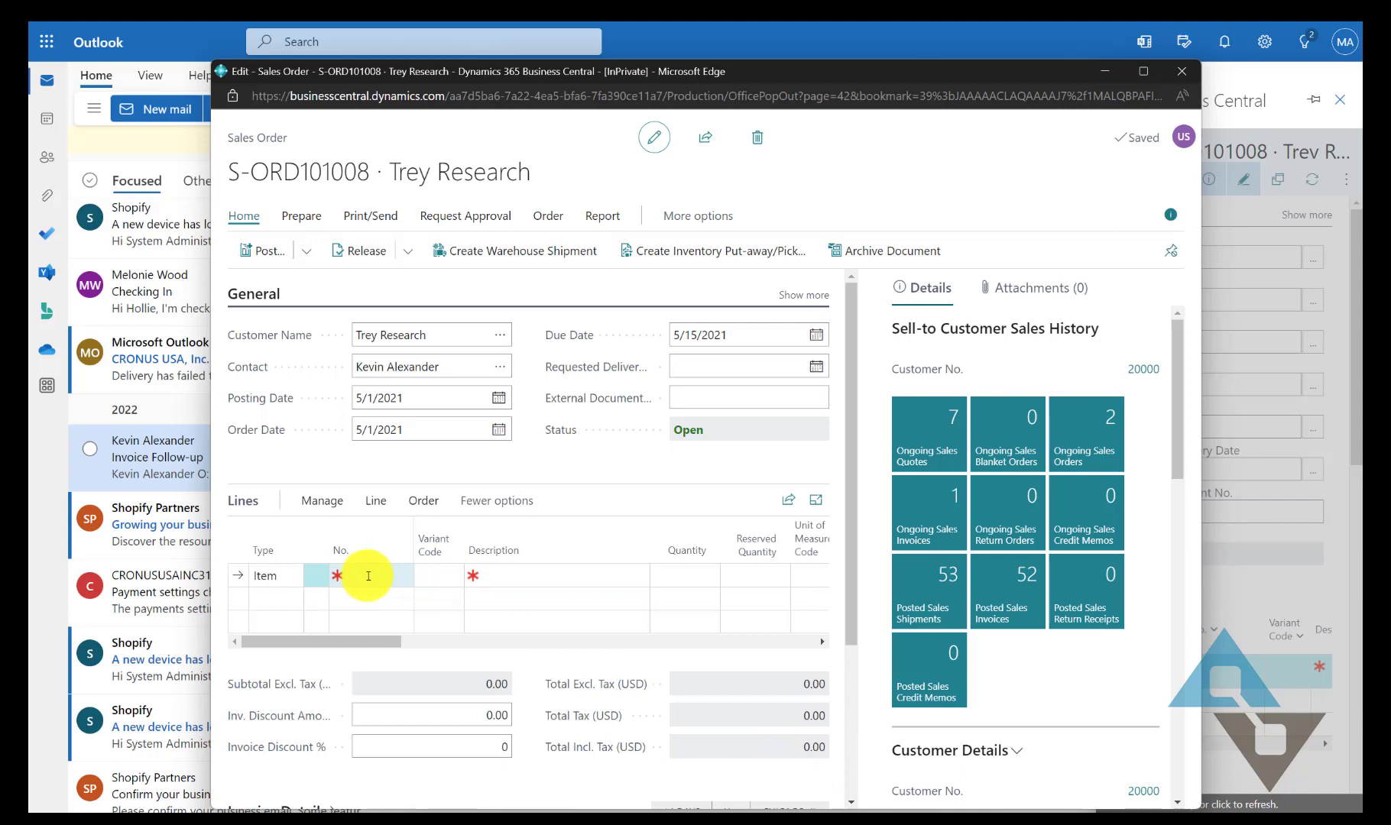
Step: Add item 1896-S, ATHENS Desk, with quantity 1 to the sales order's first line and close the order window
{"action": "left_click", "coordinate": [368, 575]}
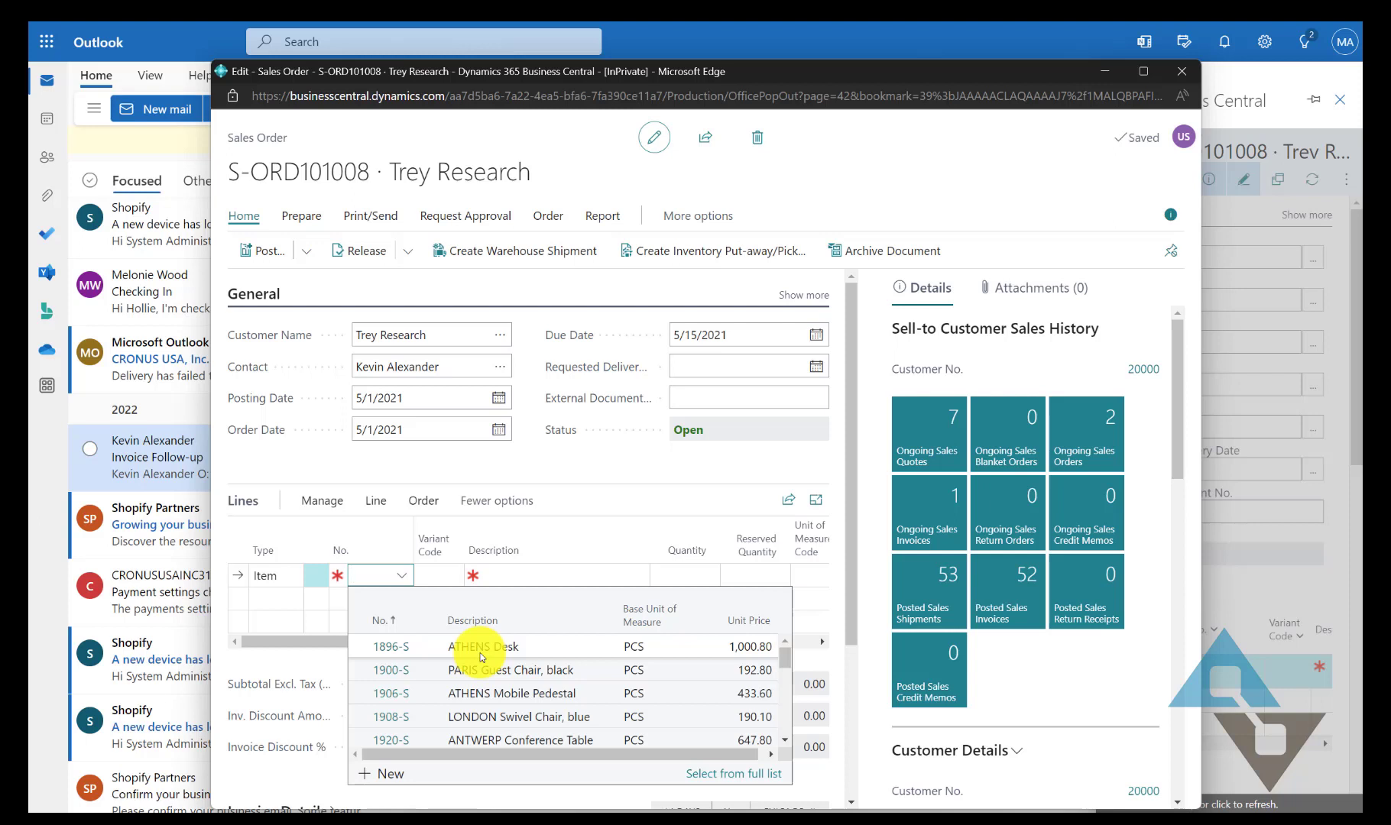
{"action": "type", "text": "athen"}
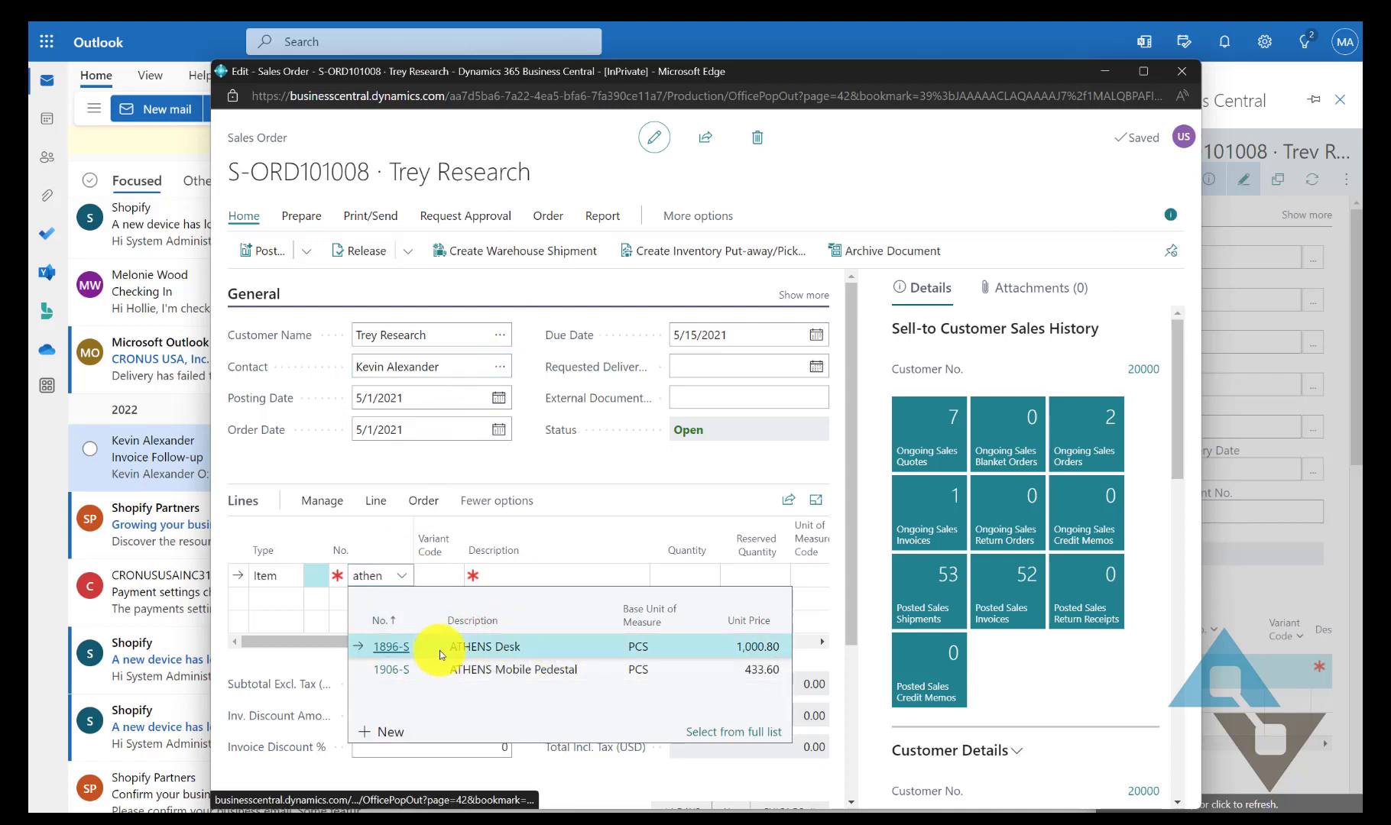
{"action": "left_click", "coordinate": [375, 645]}
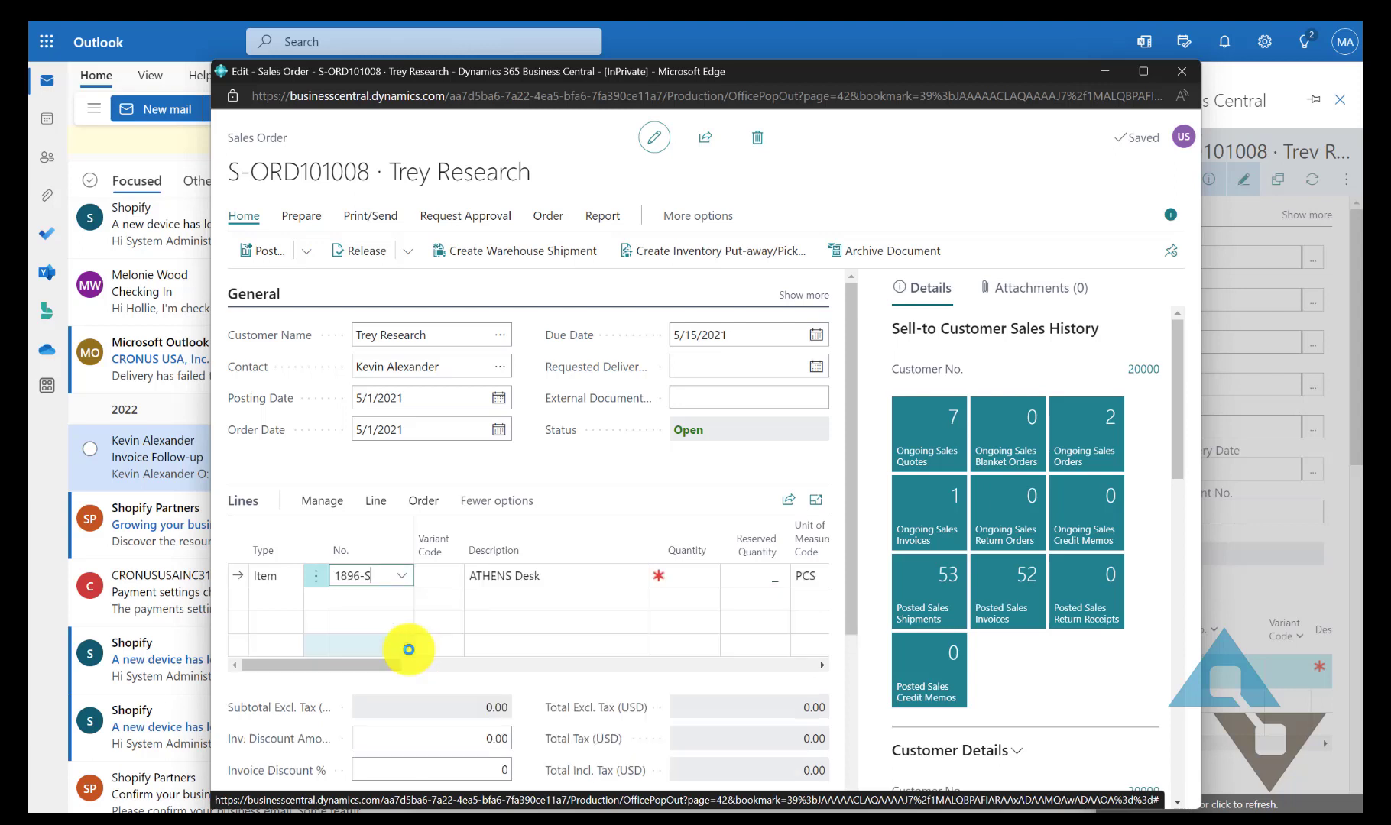
{"action": "left_click", "coordinate": [701, 567]}
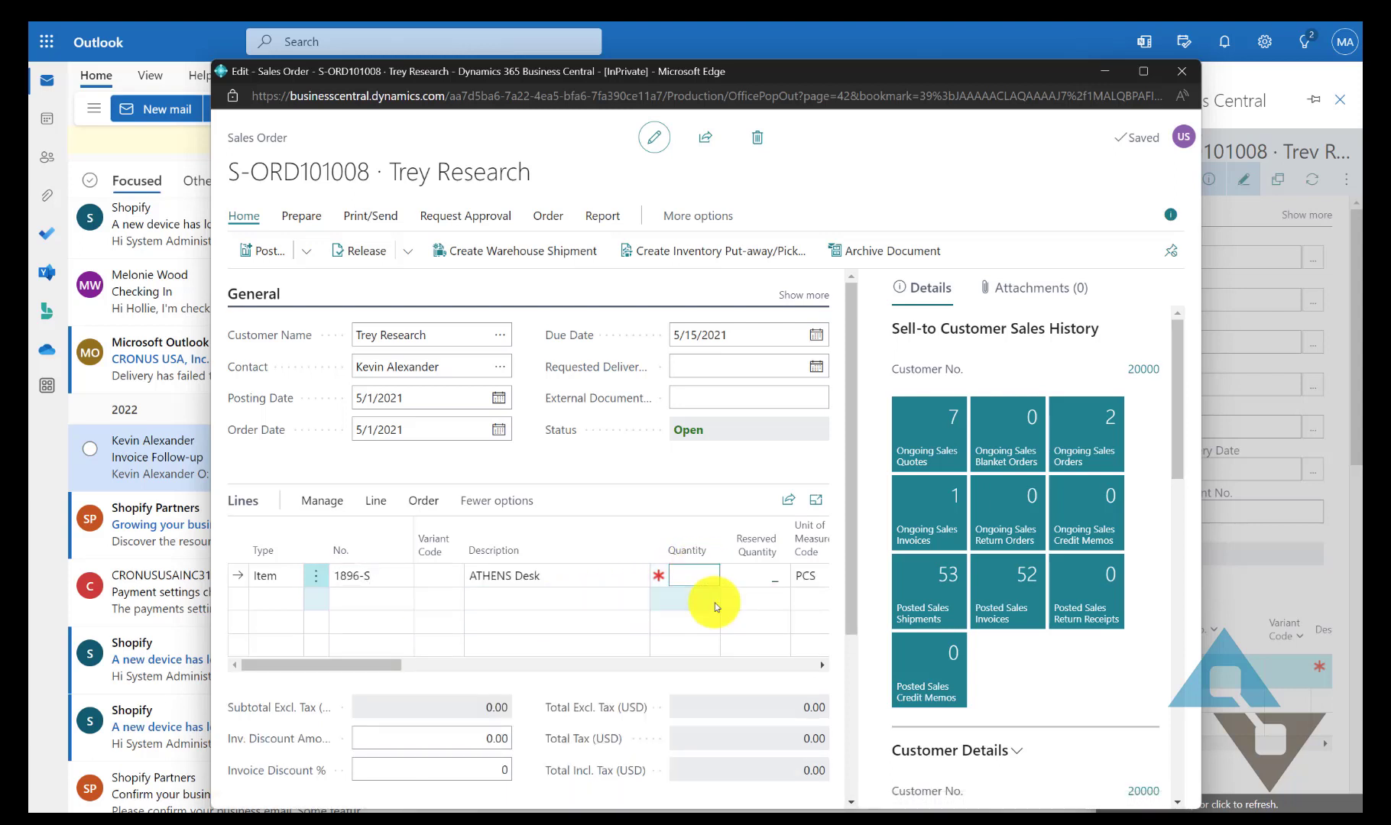
{"action": "type", "text": "1"}
{"action": "key", "text": "Tab"}
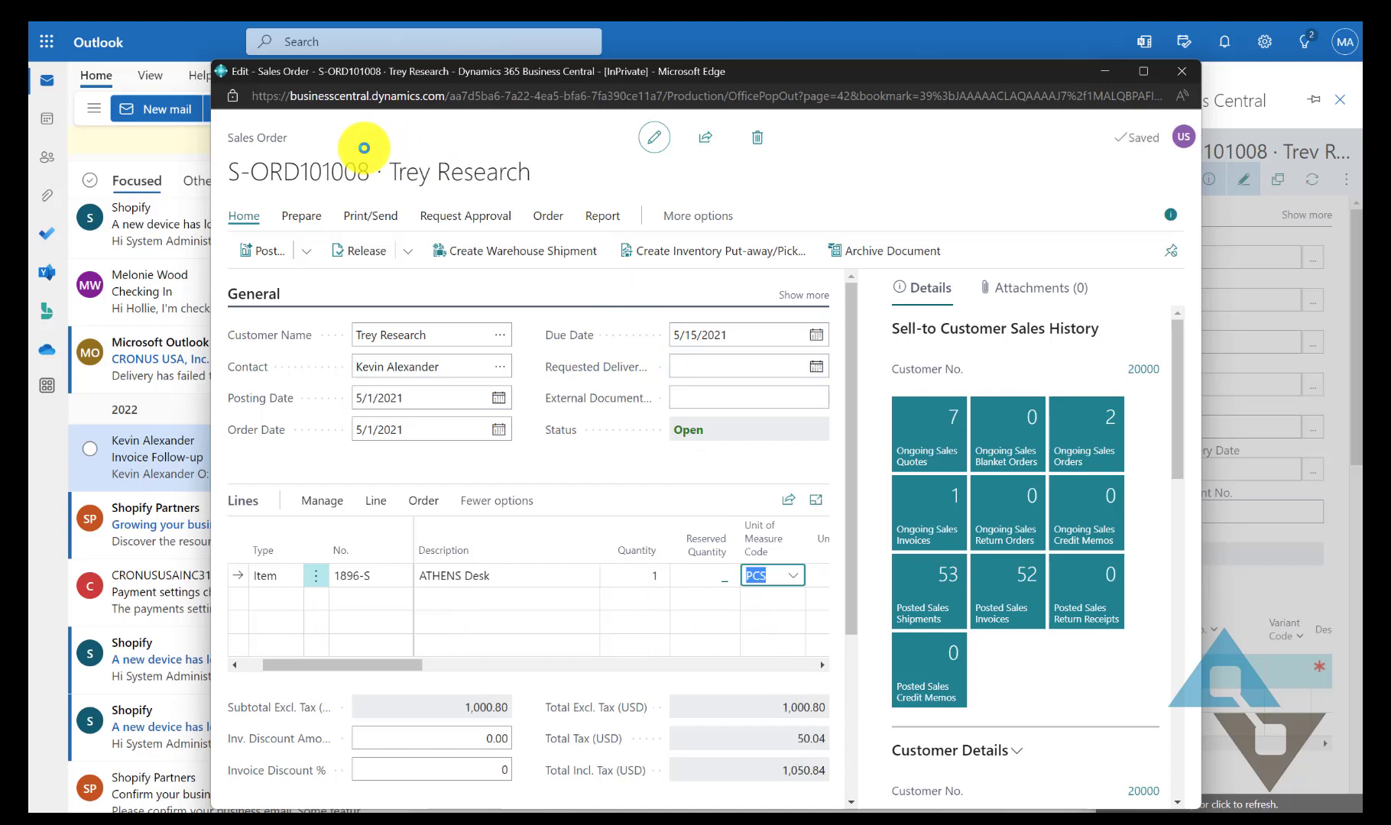
{"action": "left_click", "coordinate": [1189, 74]}
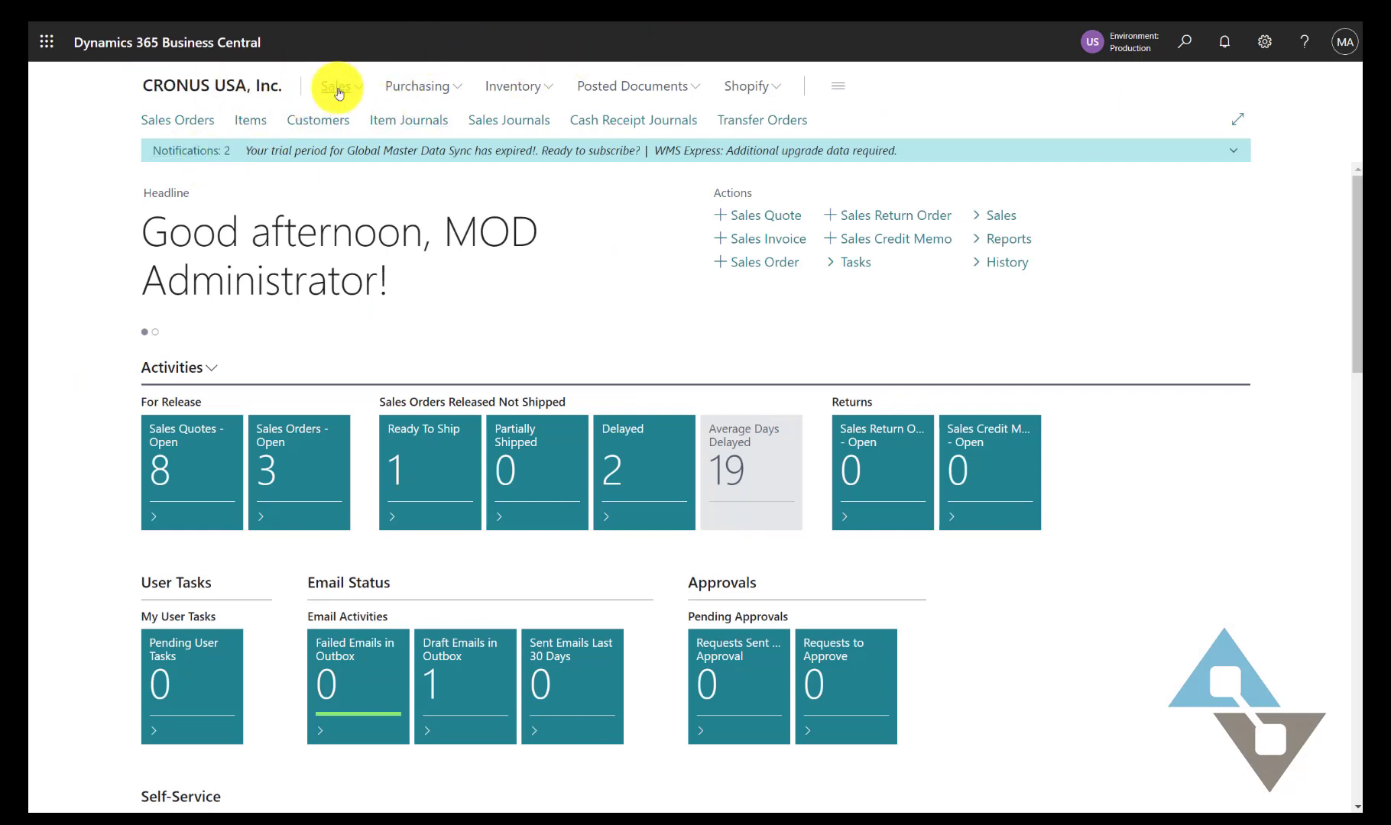
Step: Open Trey Research's open sales order from the Sales Orders list in Business Central and examine its details
{"action": "left_click", "coordinate": [194, 125]}
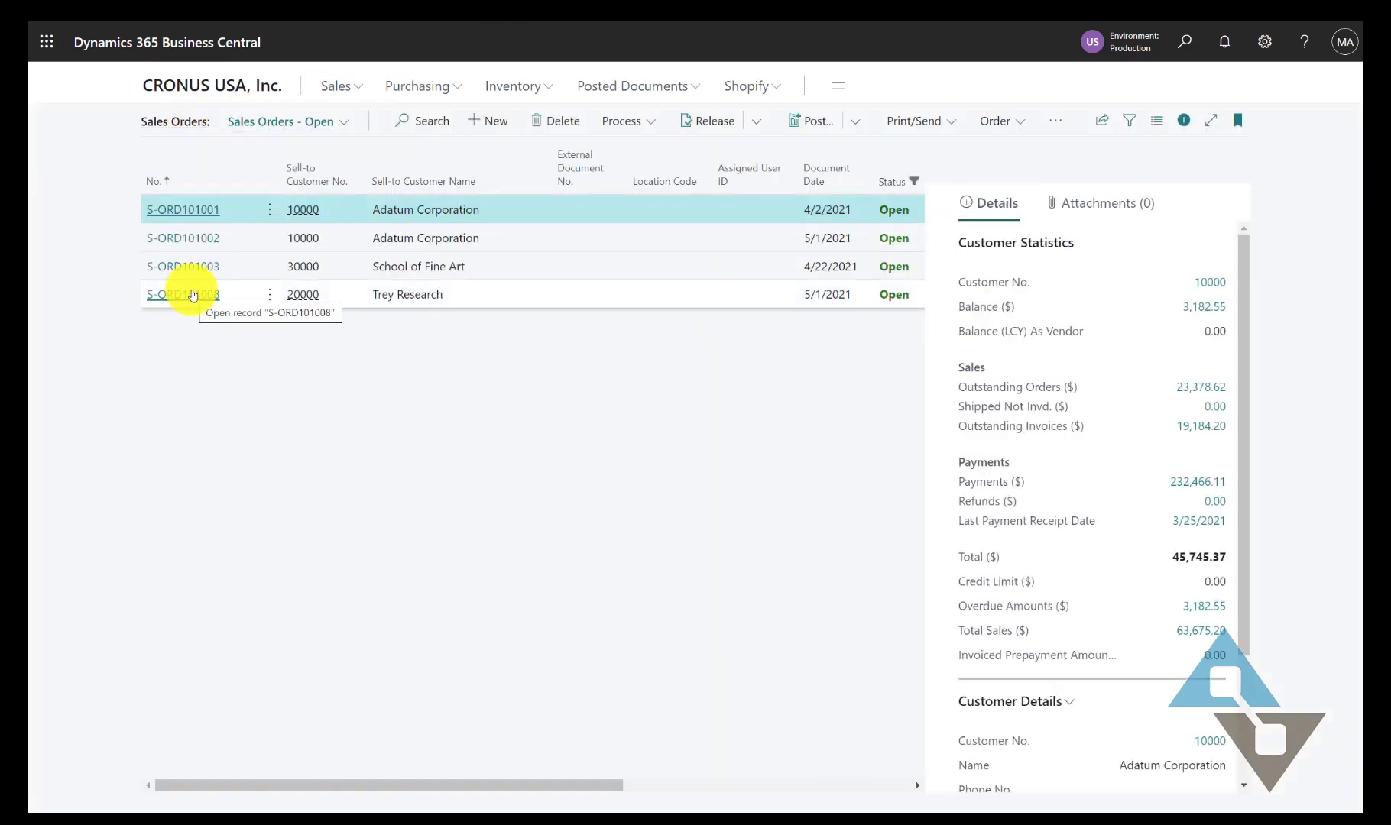
{"action": "left_click", "coordinate": [194, 295]}
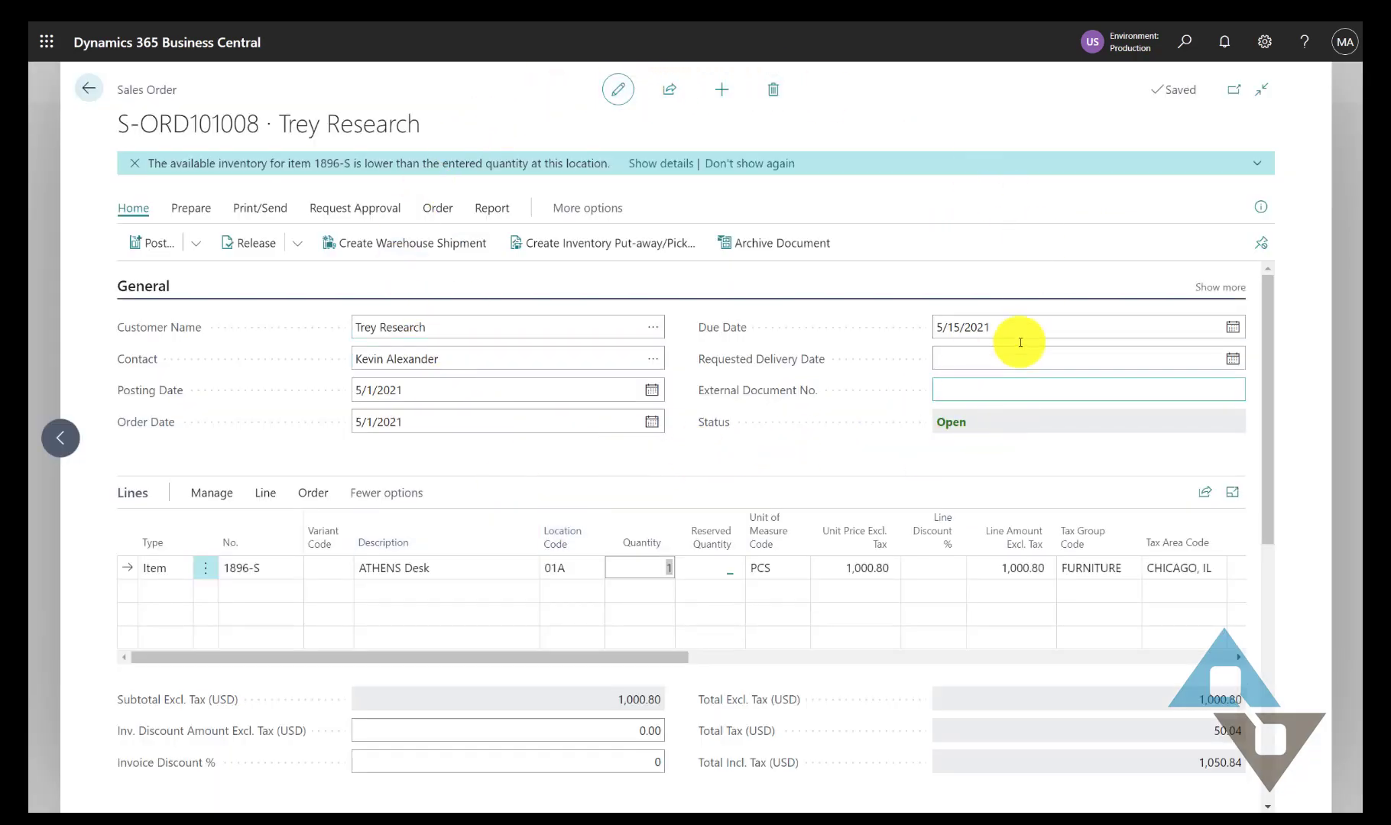
{"action": "mouse_move", "coordinate": [760, 353]}
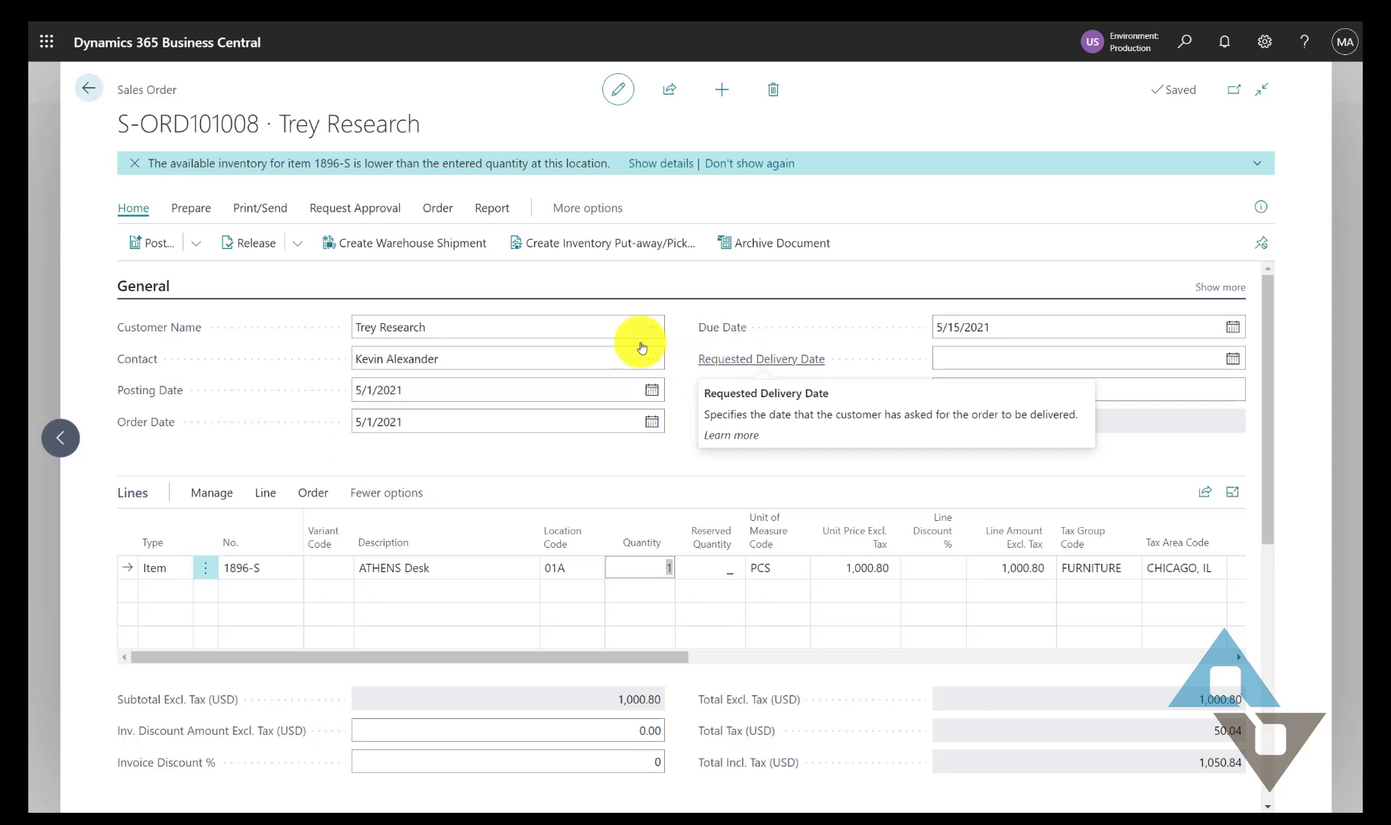
Step: Draft an email confirmation for Trey Research's sales order and check its recipient, subject and PDF attachment
{"action": "left_click", "coordinate": [200, 246]}
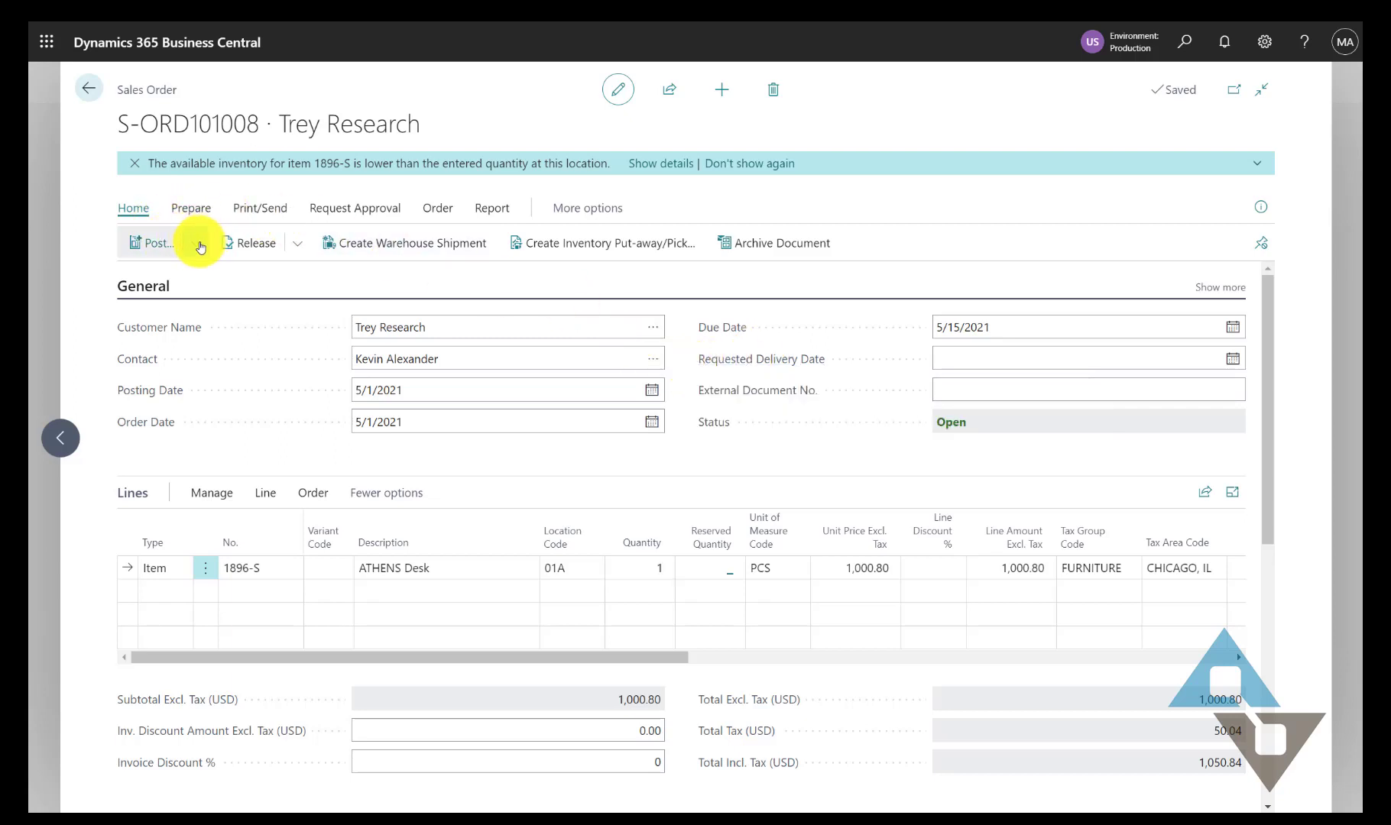
{"action": "left_click", "coordinate": [256, 216]}
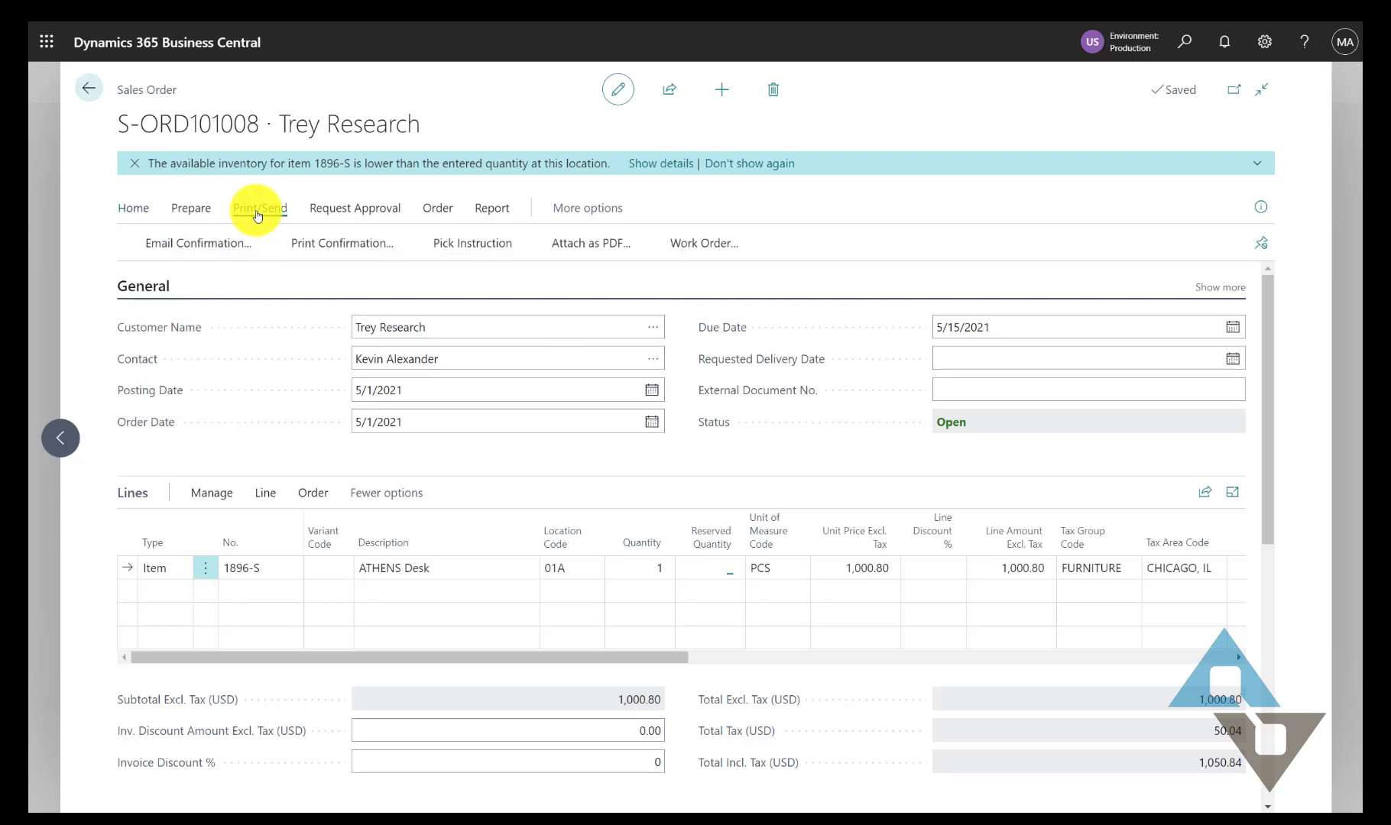
{"action": "left_click", "coordinate": [212, 249]}
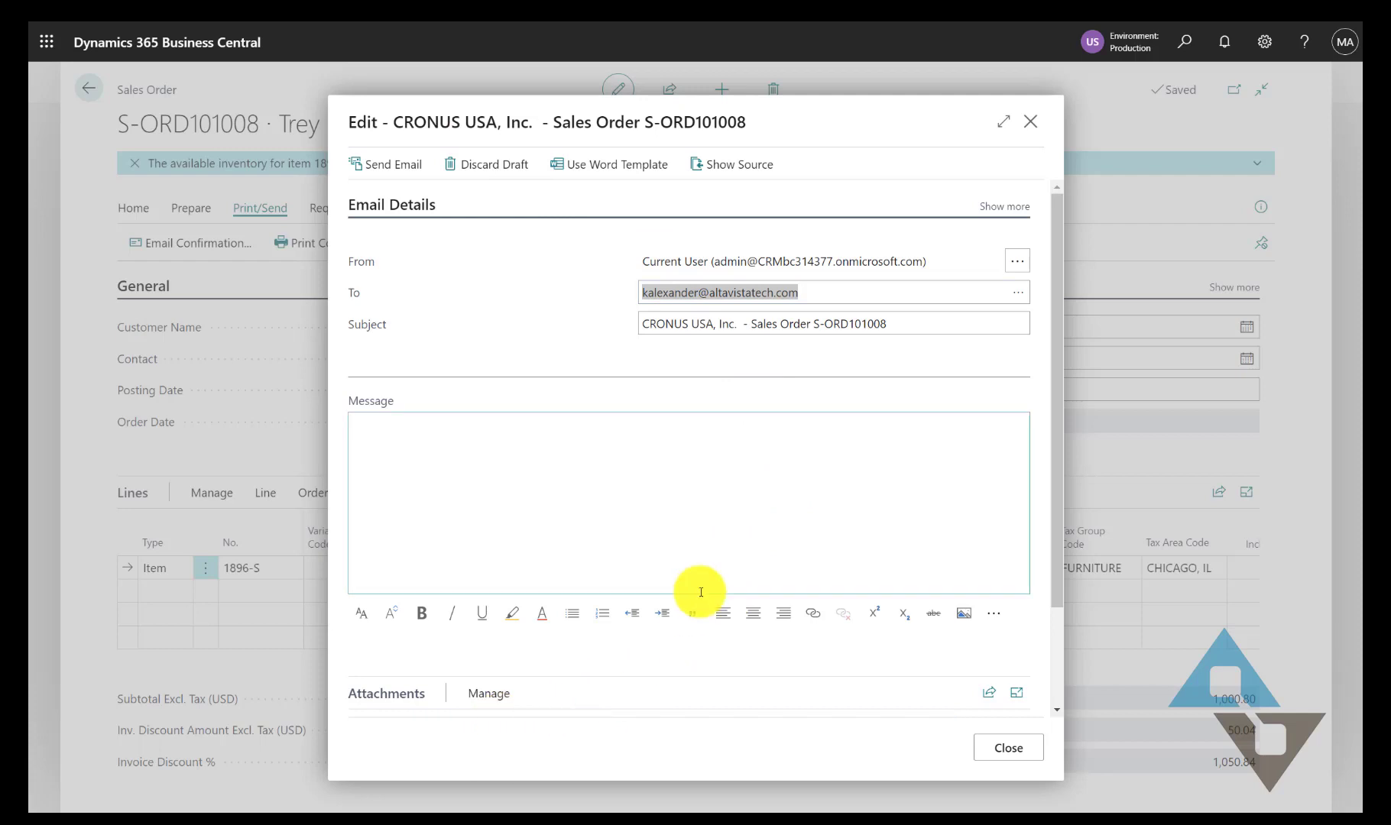
{"action": "scroll", "coordinate": [700, 592], "scroll_direction": "down", "scroll_amount": 3}
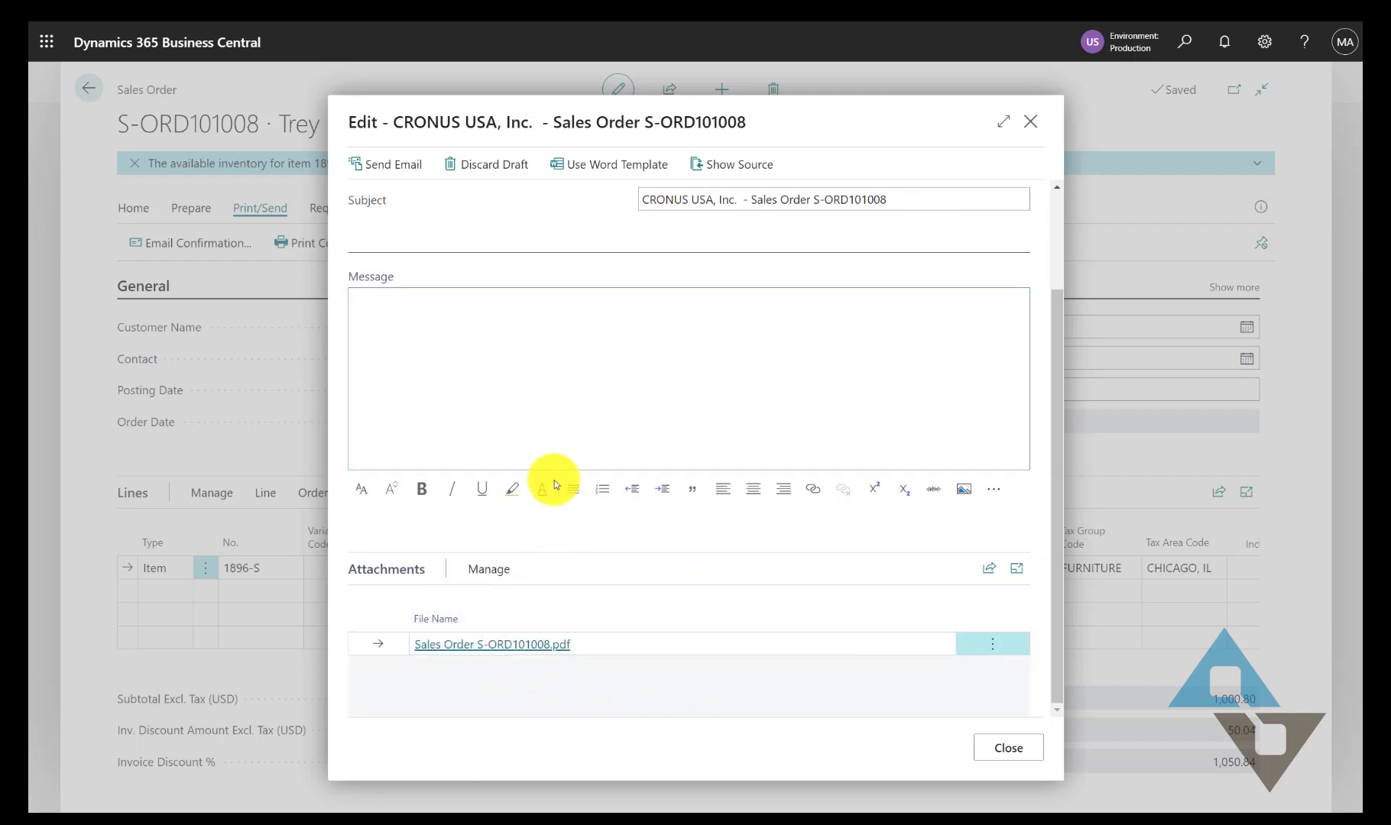
{"action": "scroll", "coordinate": [568, 394], "scroll_direction": "up", "scroll_amount": 3}
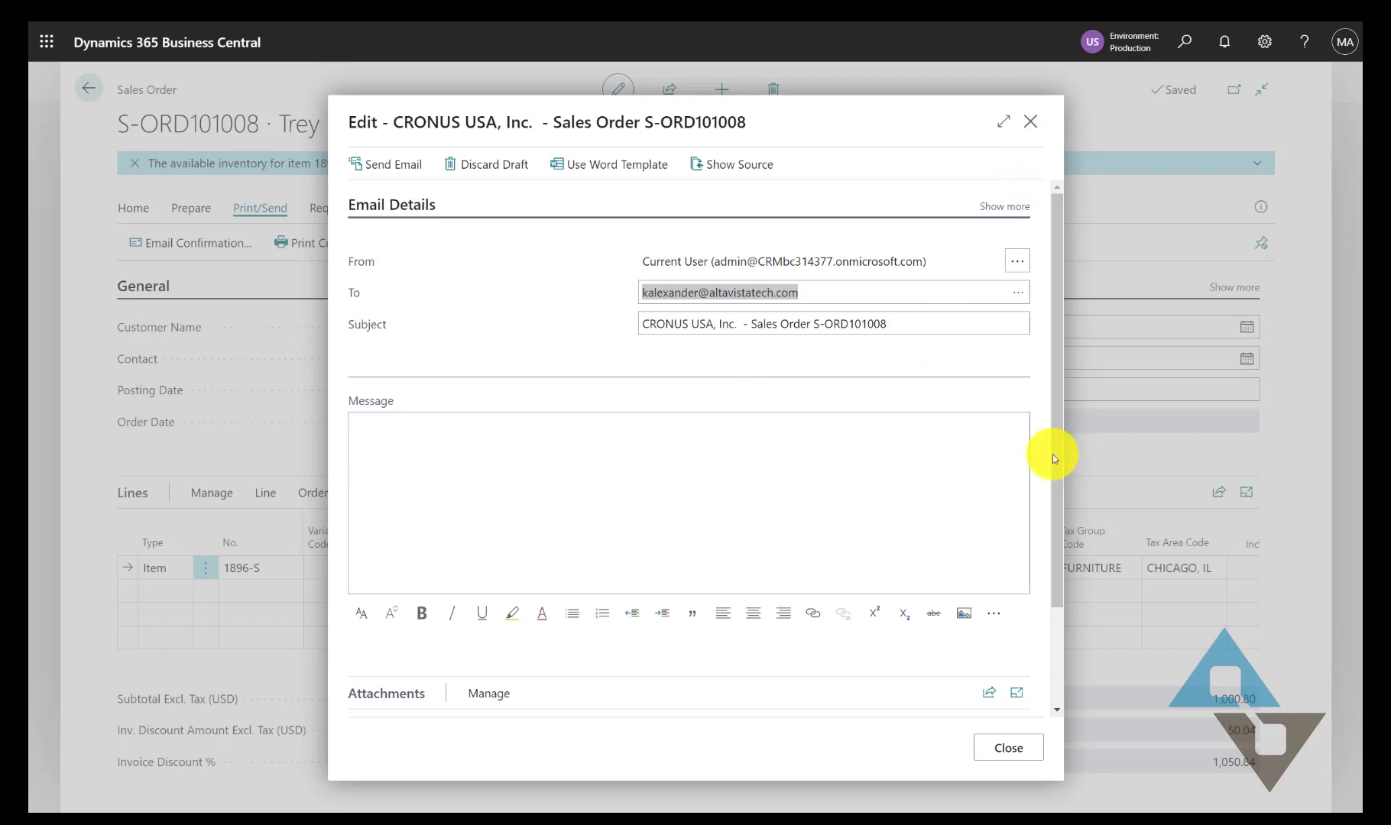
{"action": "mouse_move", "coordinate": [1024, 812]}
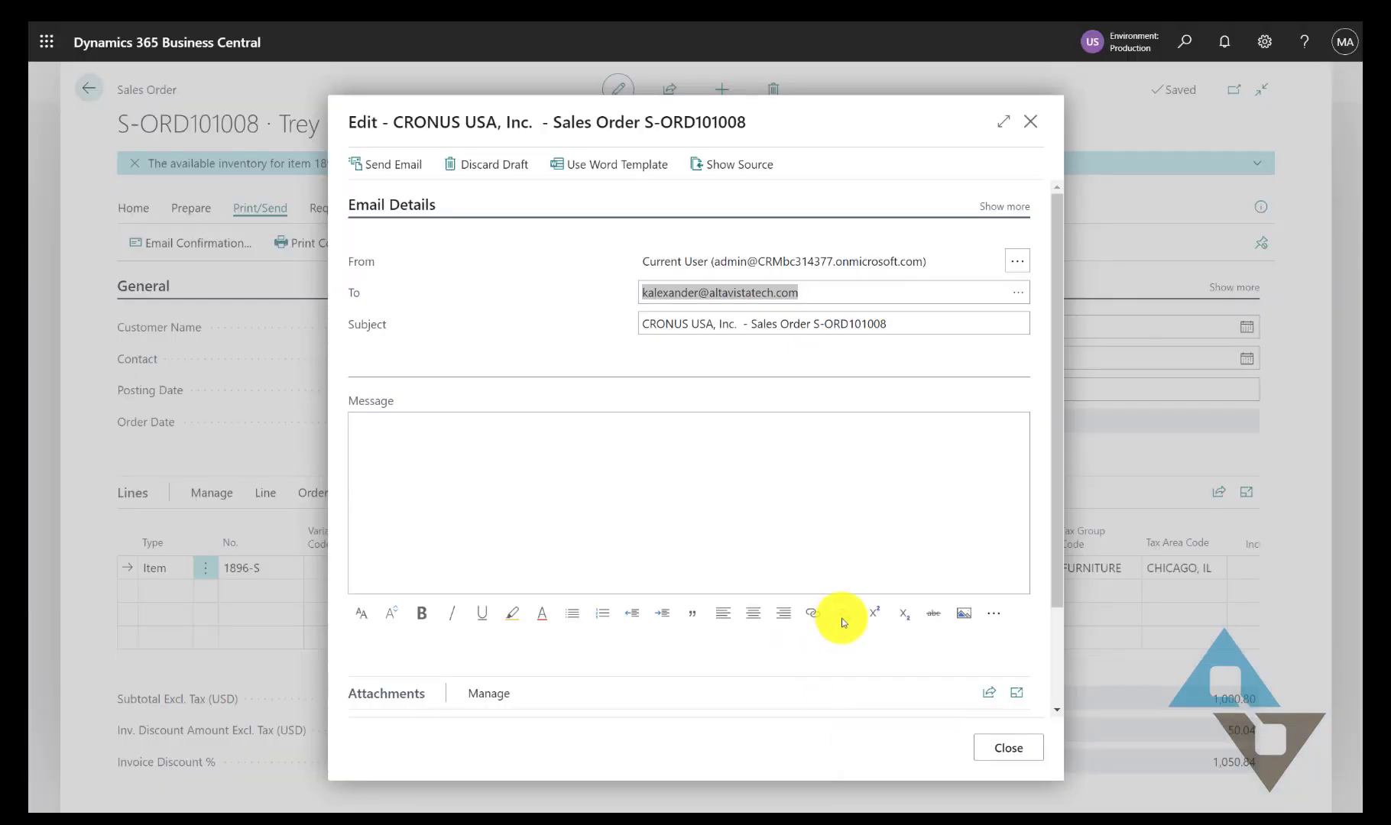
Step: Close the confirmation email without sending it and discard the email
{"action": "left_click", "coordinate": [1005, 746]}
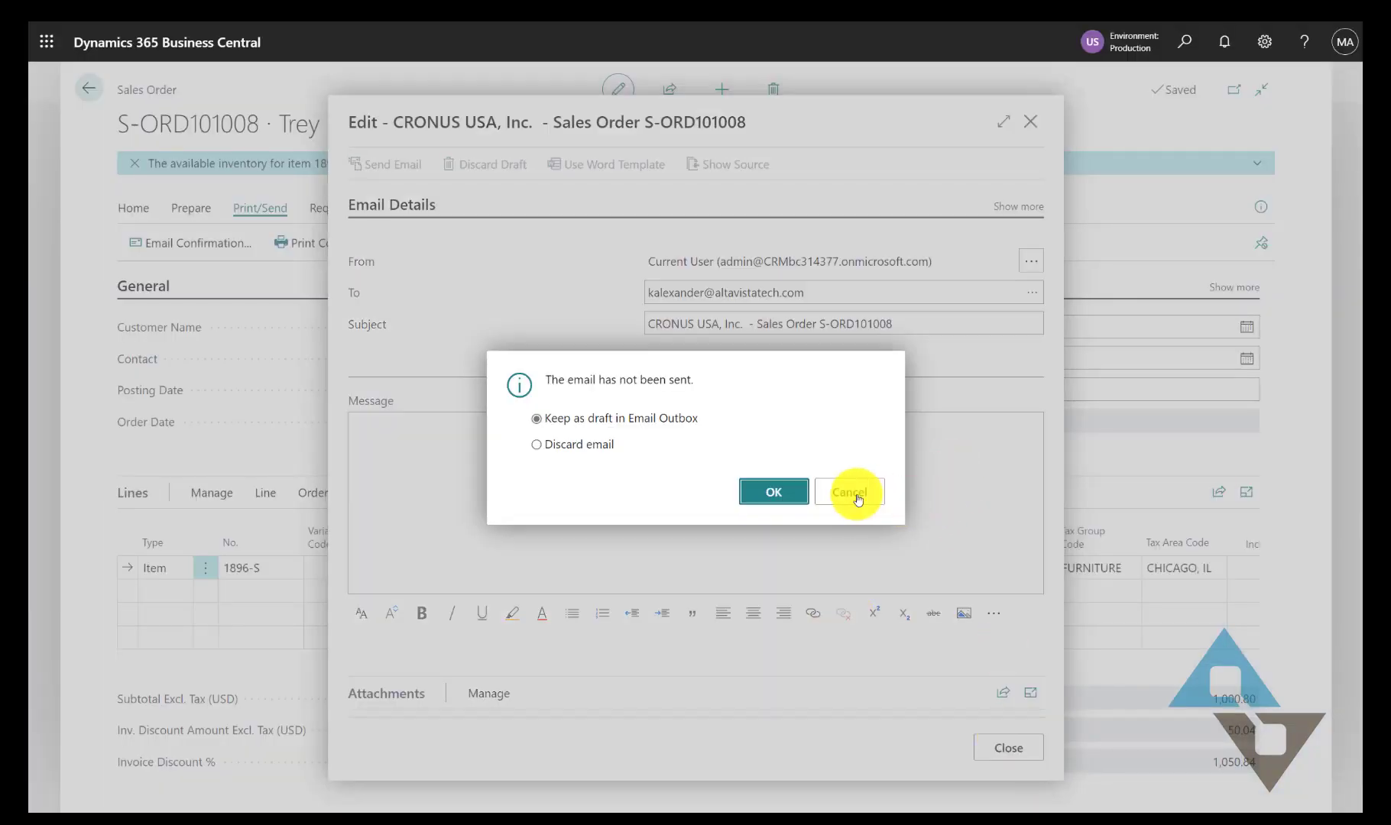
{"action": "left_click", "coordinate": [577, 444]}
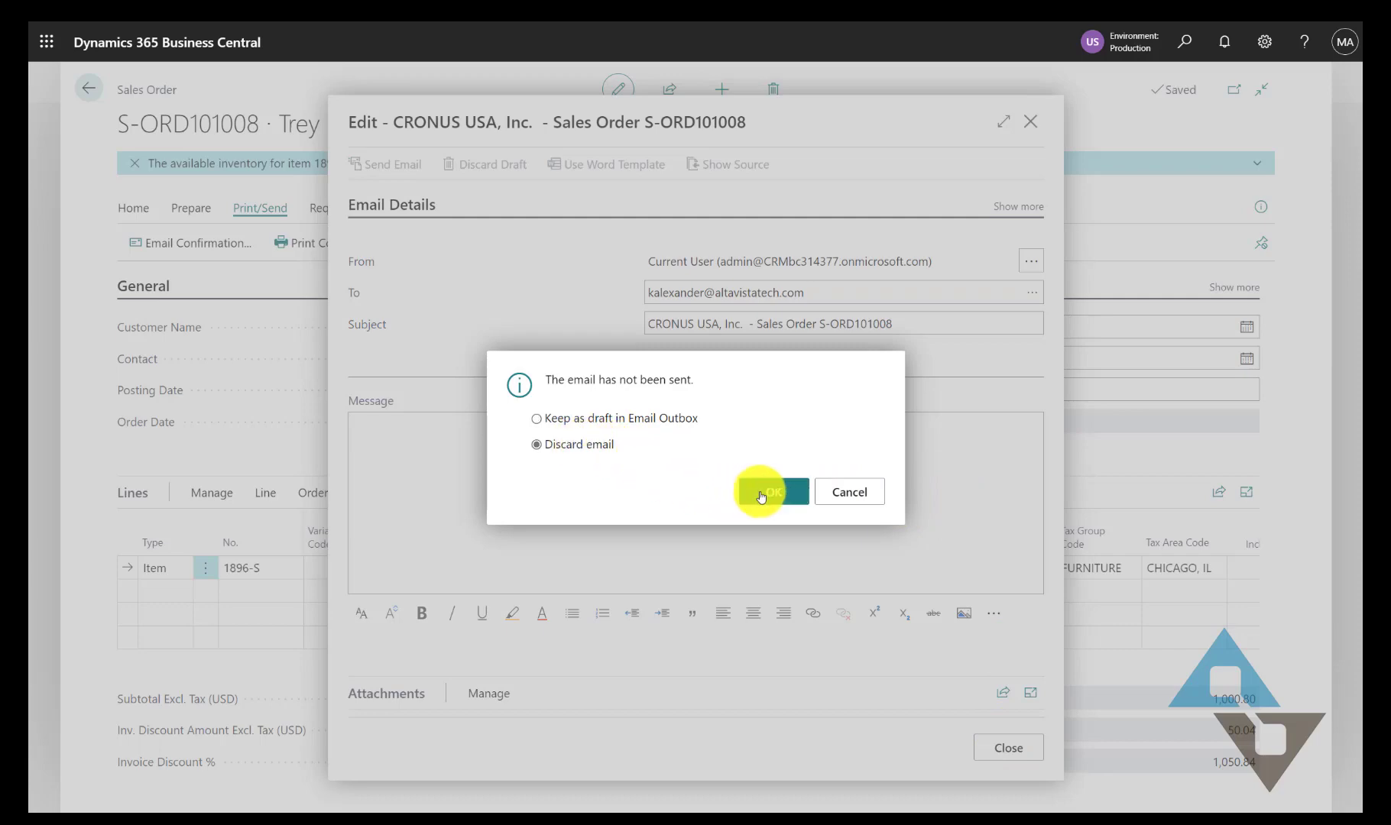
{"action": "left_click", "coordinate": [767, 492]}
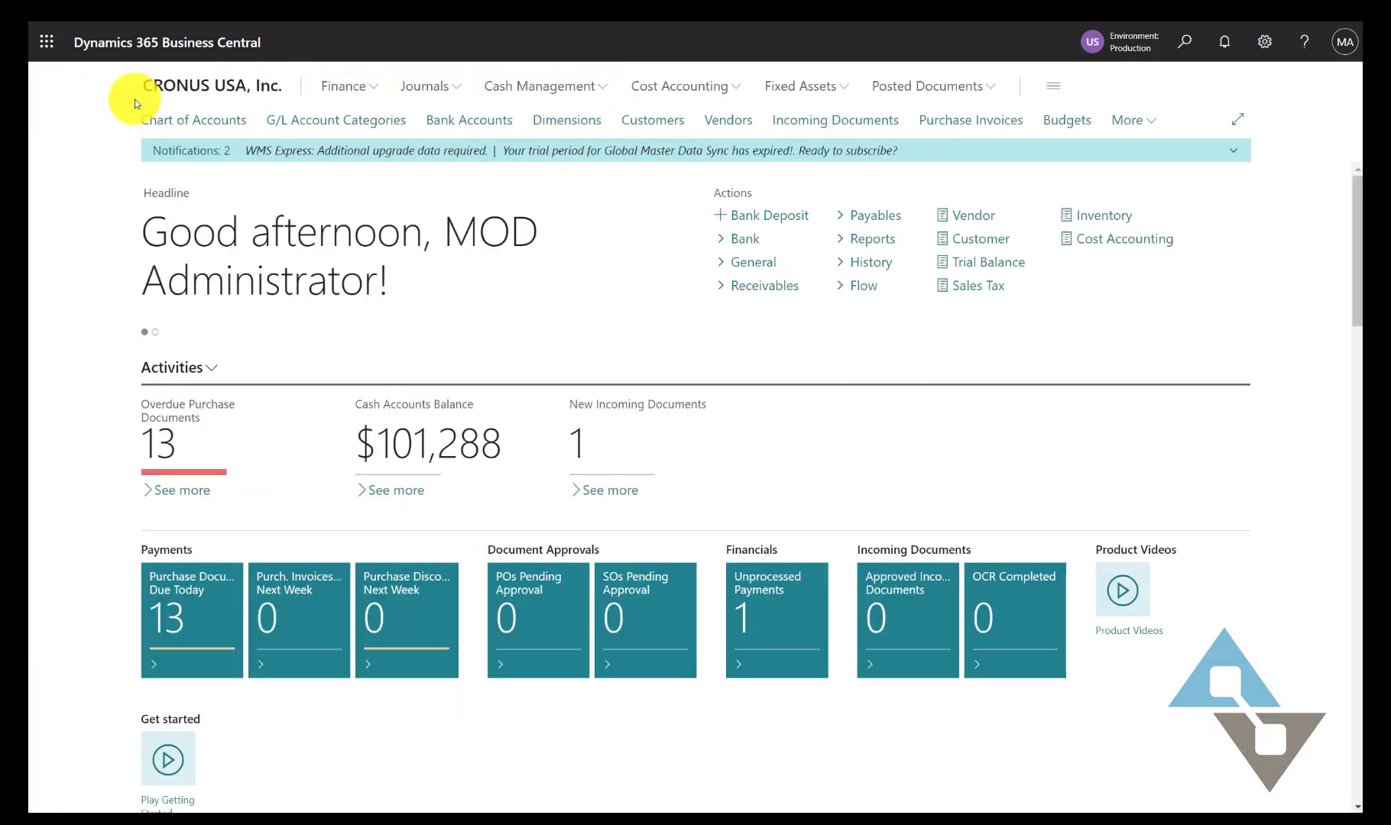
Step: Open the Chart of Accounts, hide its notes pane and examine the accounts from the balance sheet through the income statement
{"action": "left_click", "coordinate": [176, 122]}
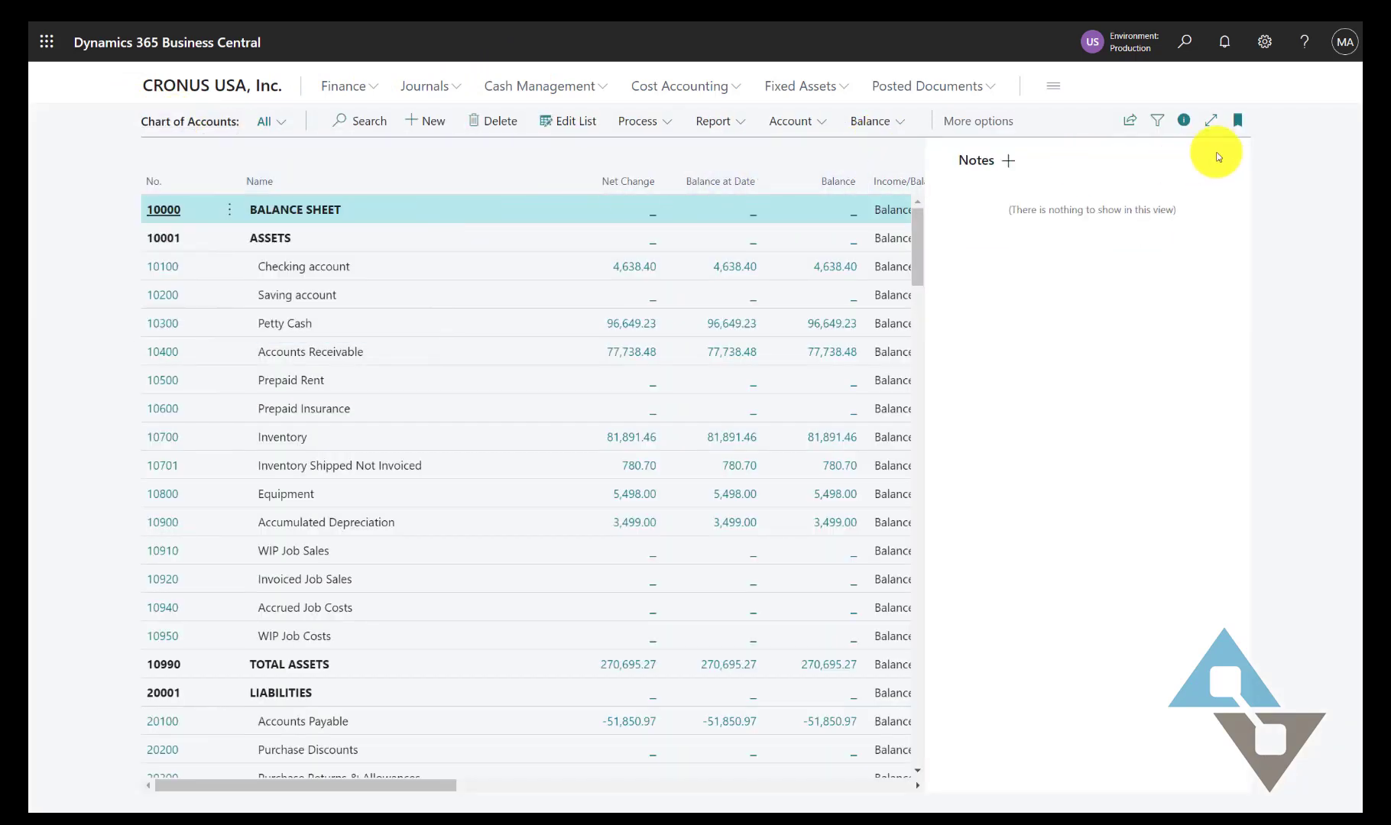
{"action": "left_click", "coordinate": [1194, 121]}
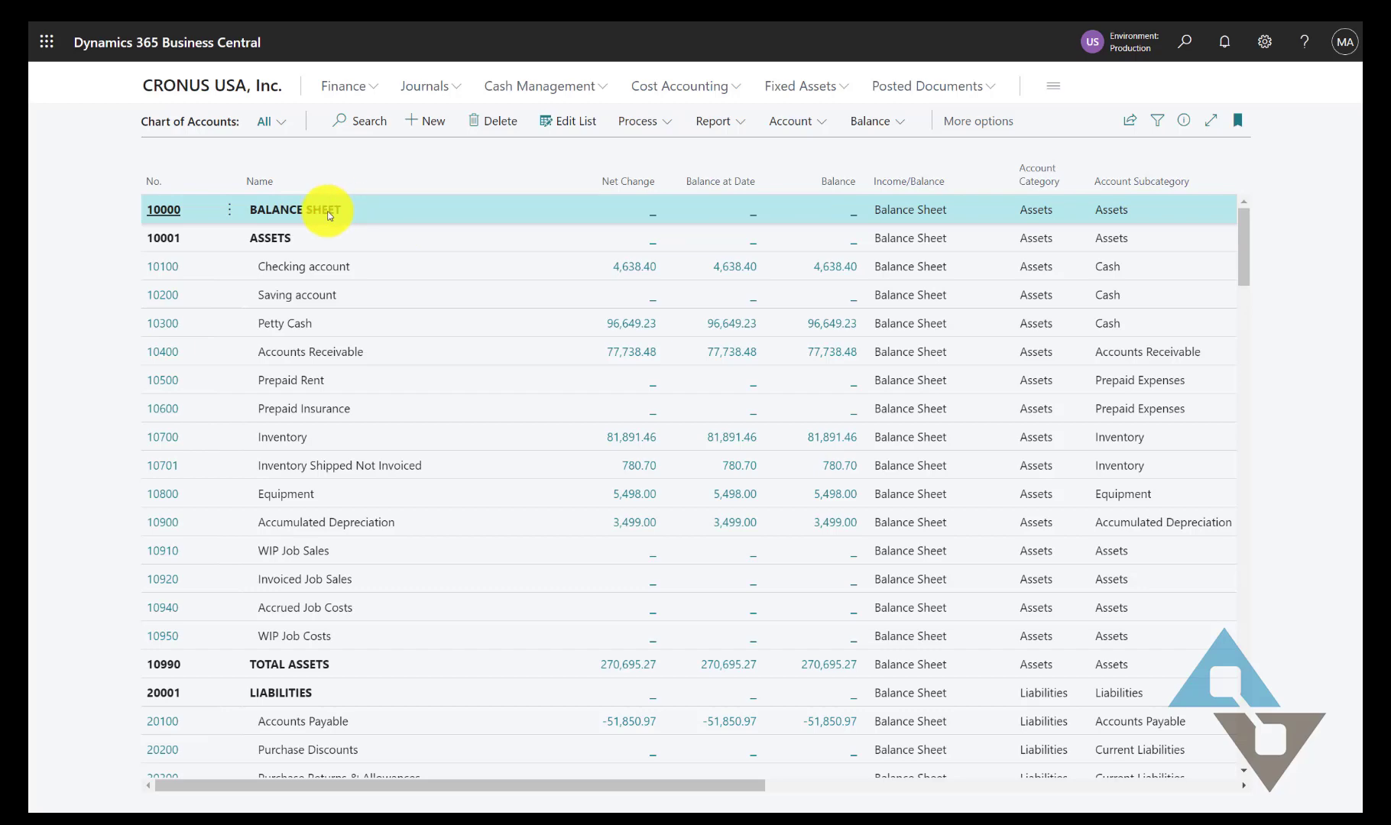
{"action": "scroll", "coordinate": [330, 216], "scroll_direction": "down", "scroll_amount": 1}
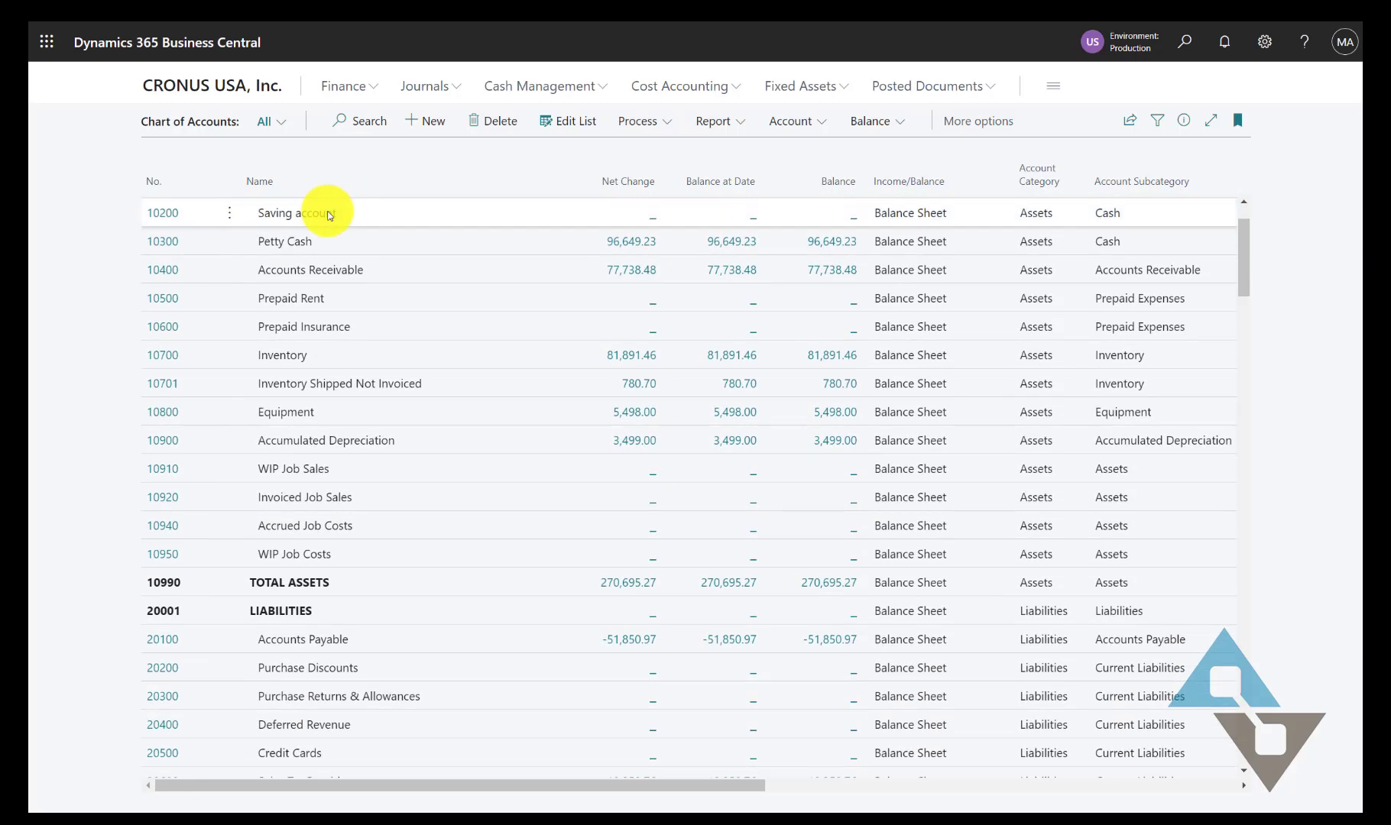
{"action": "scroll", "coordinate": [330, 216], "scroll_direction": "up", "scroll_amount": 1}
{"action": "scroll", "coordinate": [347, 409], "scroll_direction": "down", "scroll_amount": 1}
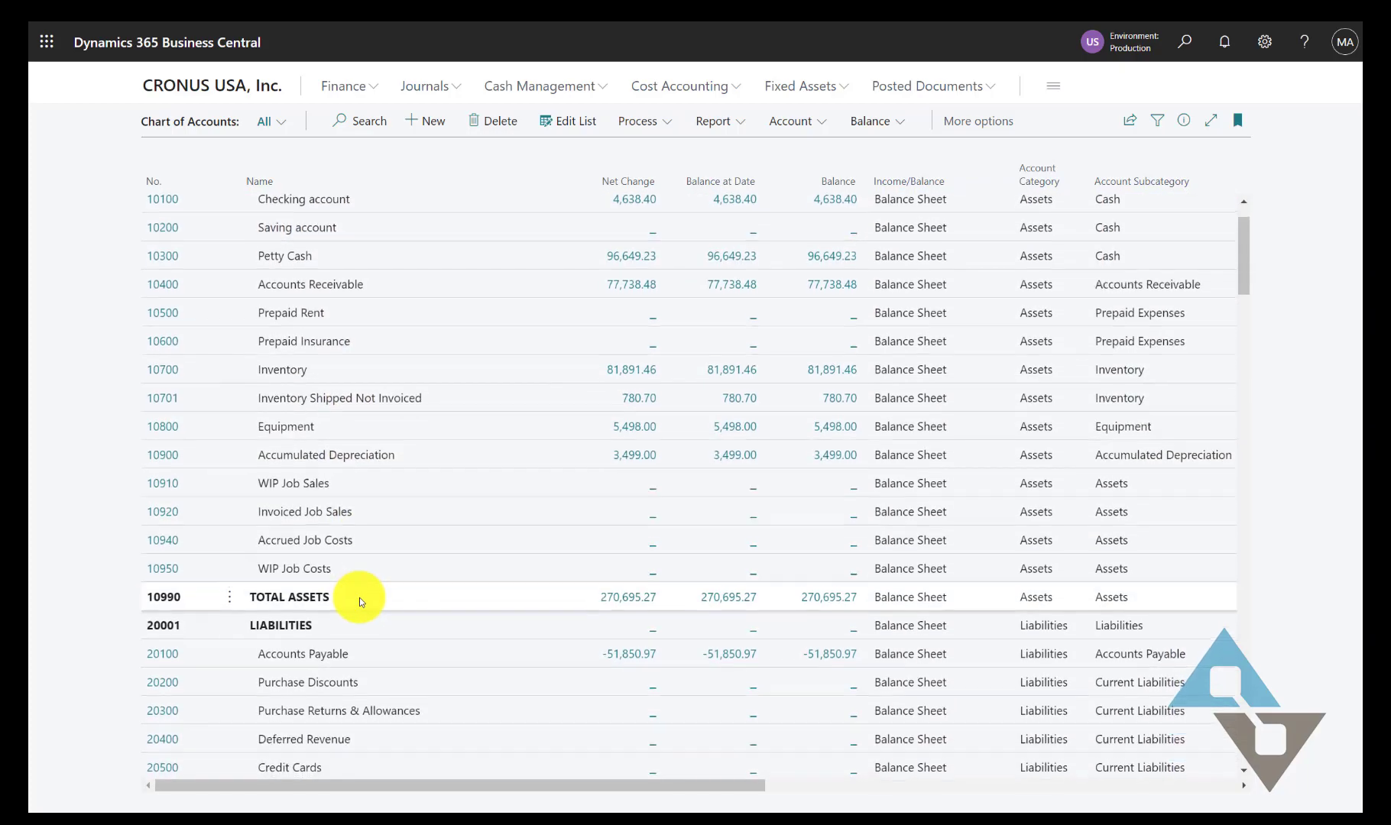
{"action": "scroll", "coordinate": [360, 597], "scroll_direction": "down", "scroll_amount": 8}
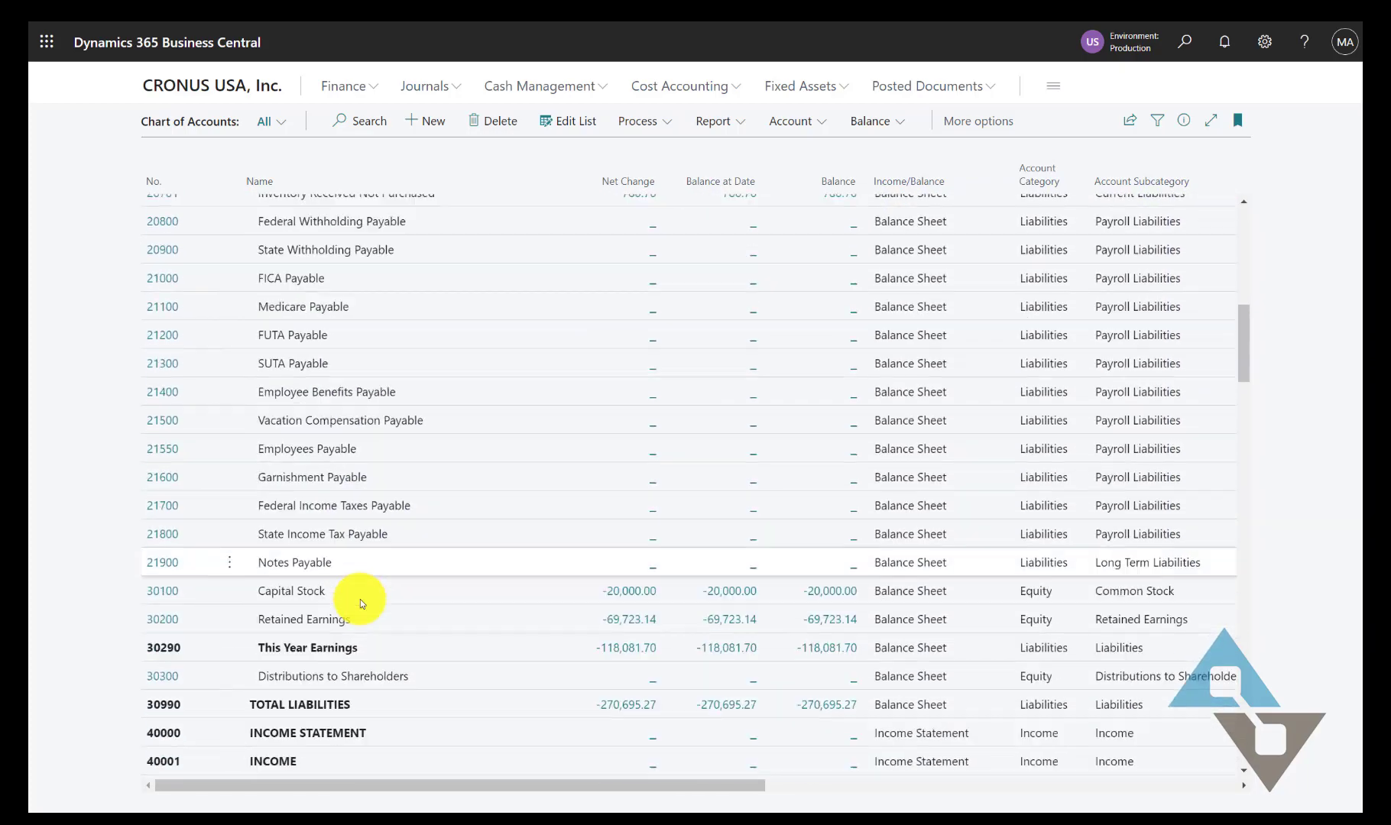
{"action": "scroll", "coordinate": [360, 598], "scroll_direction": "down", "scroll_amount": 5}
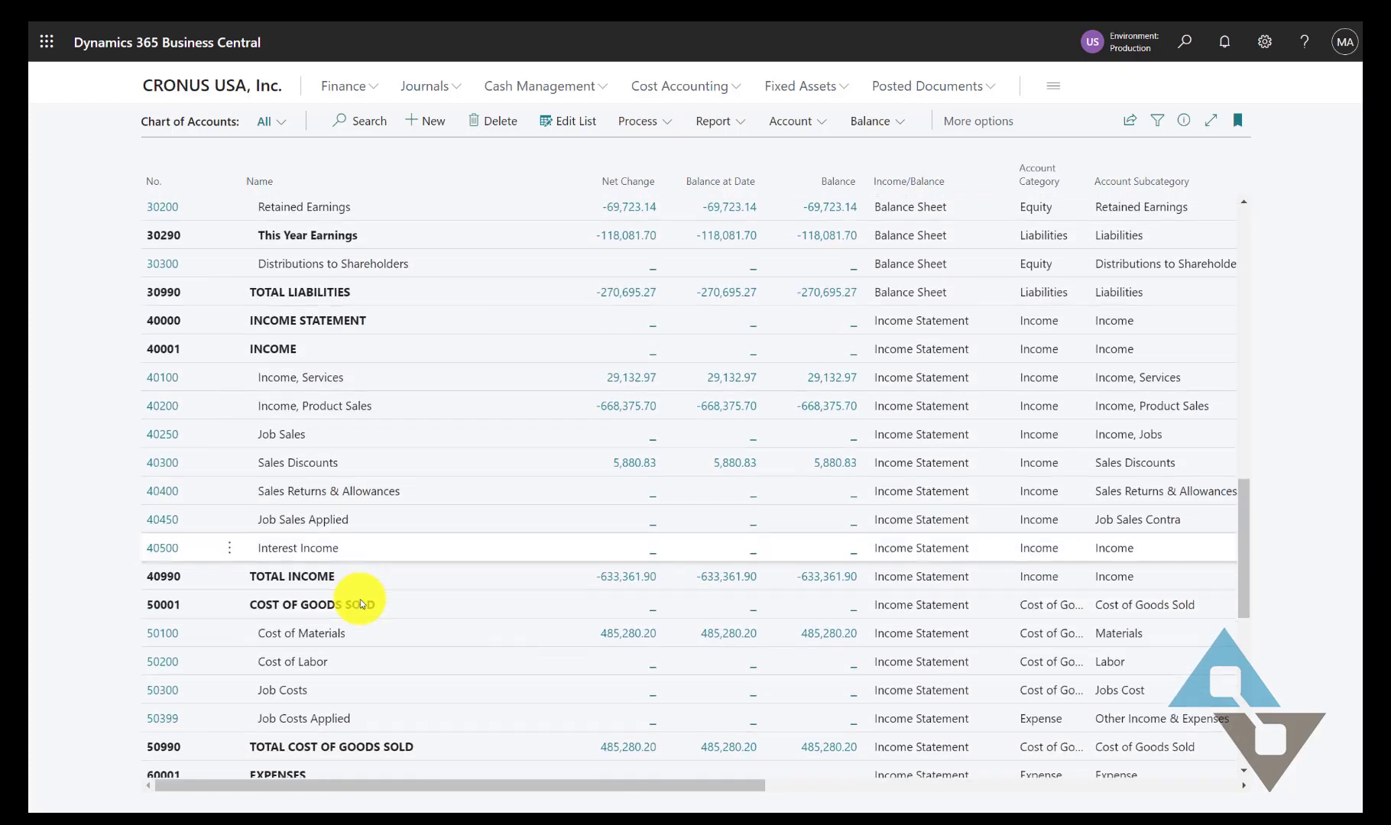
{"action": "scroll", "coordinate": [360, 598], "scroll_direction": "down", "scroll_amount": 1}
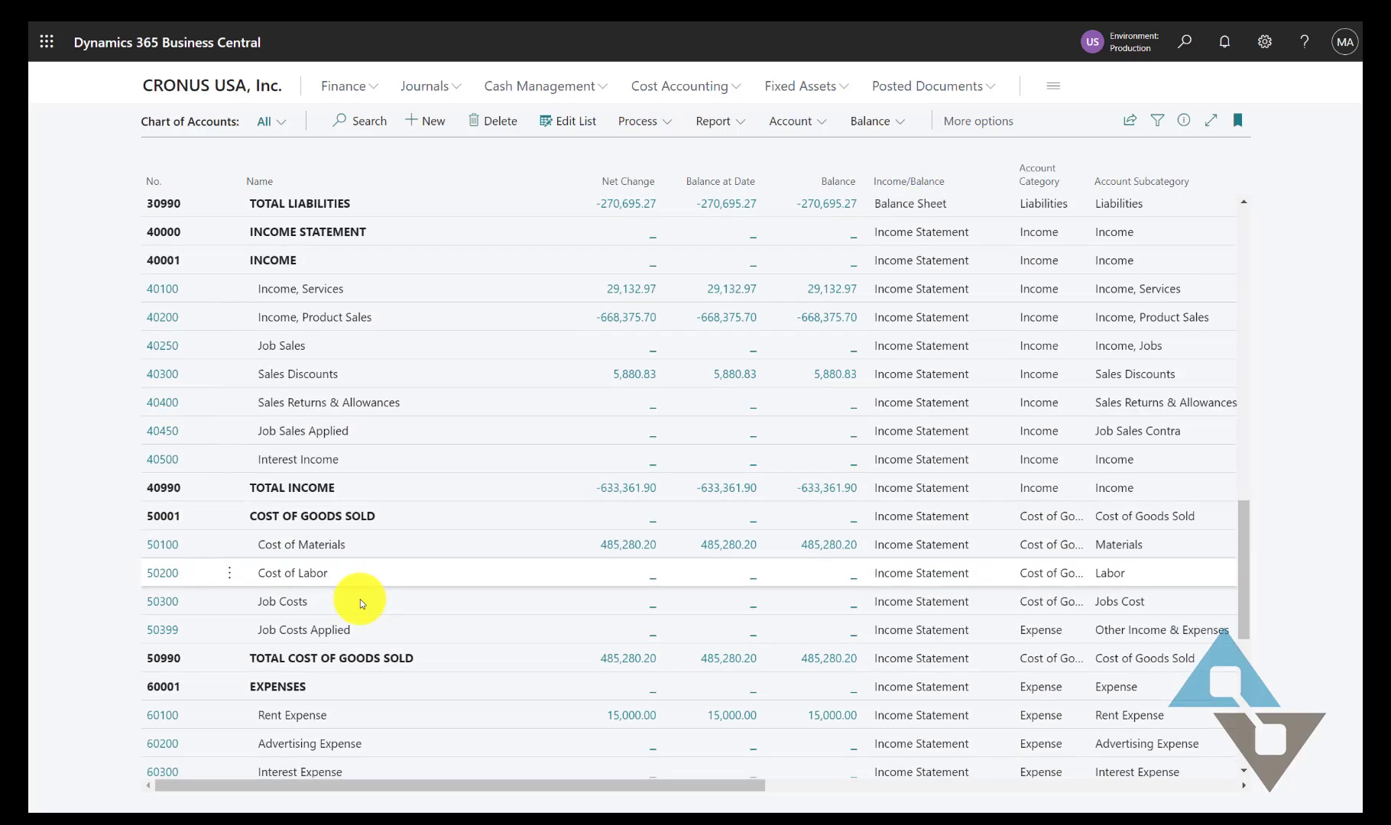
{"action": "scroll", "coordinate": [359, 598], "scroll_direction": "up", "scroll_amount": 1}
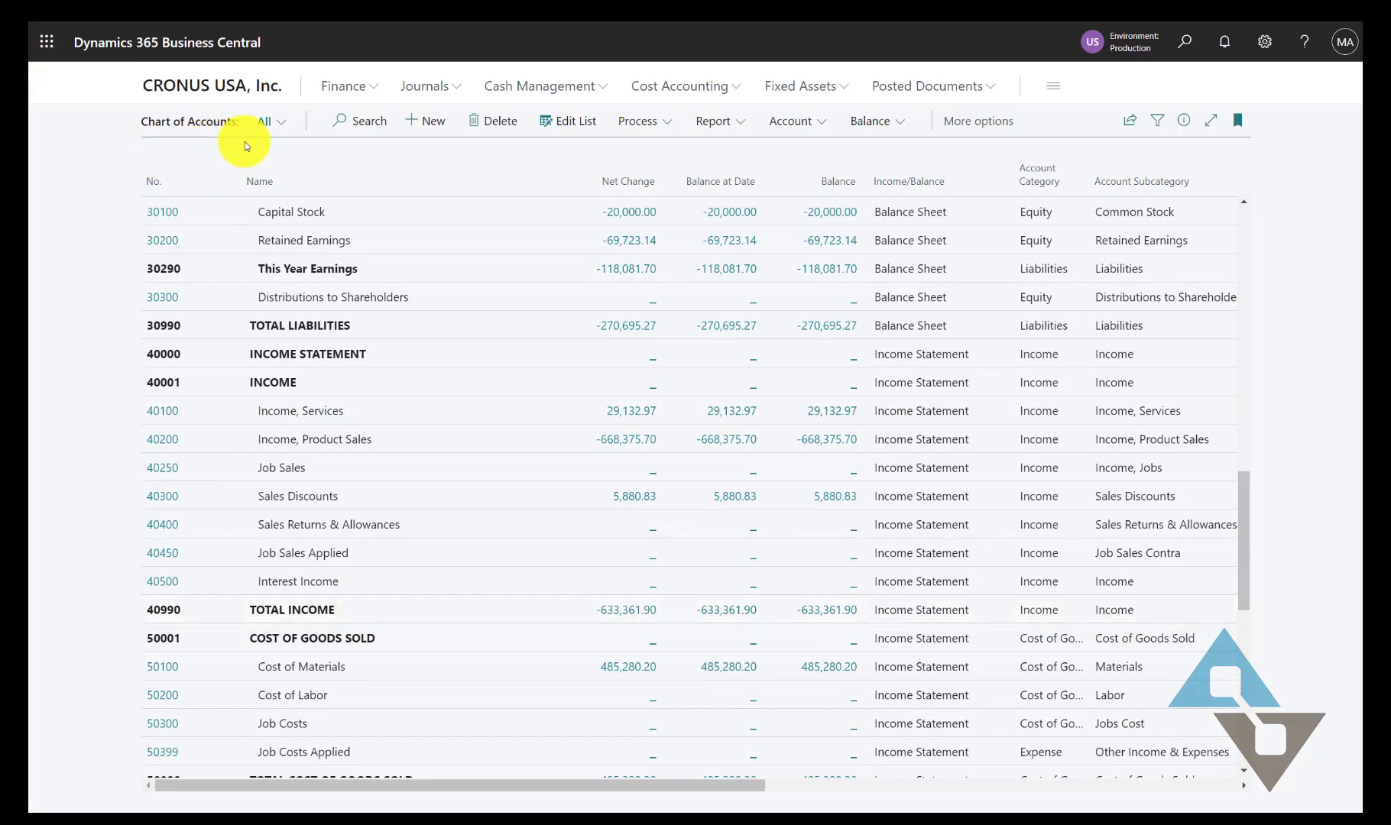
Step: Switch the Chart of Accounts to the Income Statement view and look through its accounts
{"action": "left_click", "coordinate": [278, 126]}
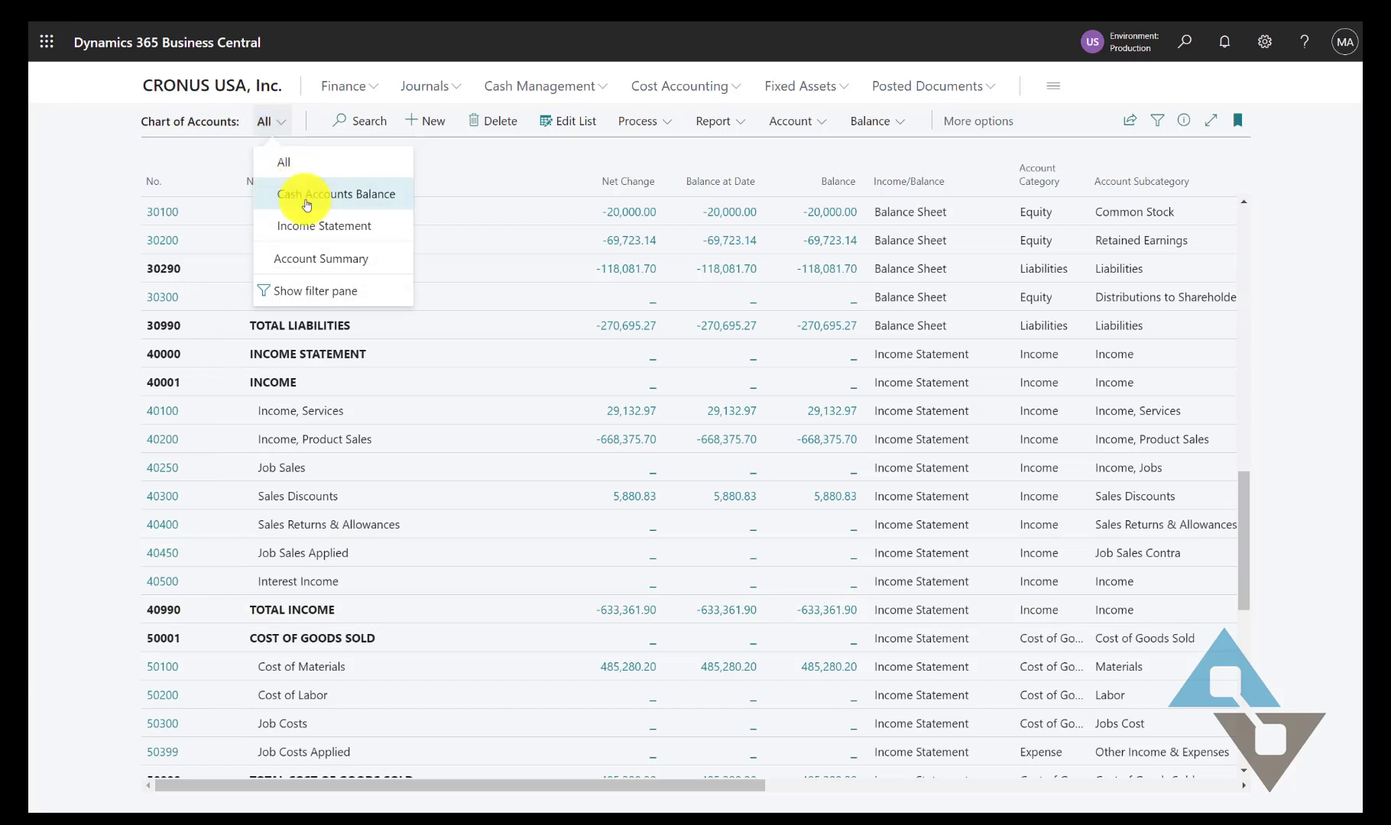
{"action": "left_click", "coordinate": [342, 228]}
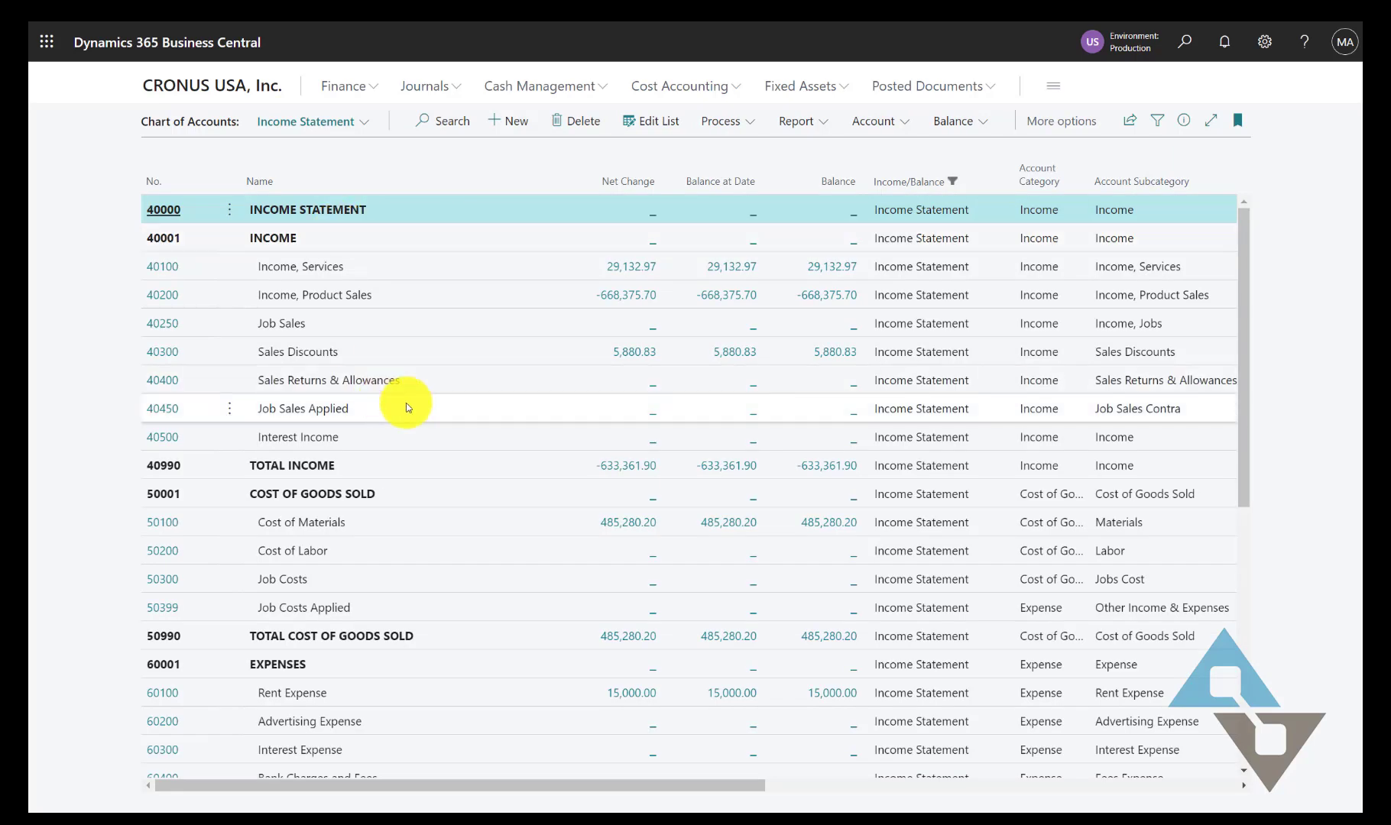
{"action": "scroll", "coordinate": [408, 408], "scroll_direction": "down", "scroll_amount": 8}
{"action": "scroll", "coordinate": [408, 408], "scroll_direction": "up", "scroll_amount": 8}
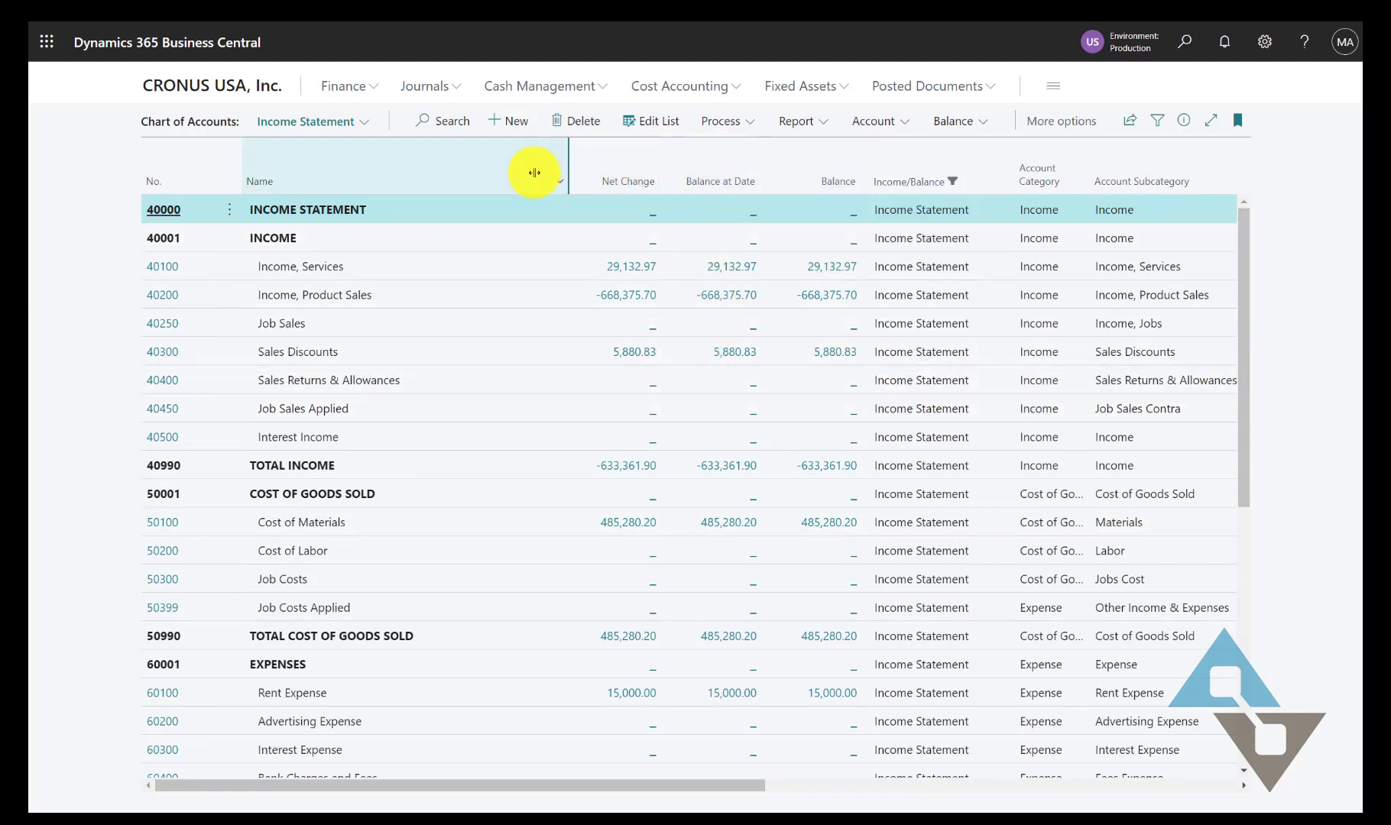
Step: Filter the Income Statement view's totals with a date filter of 3/1/21..3/31/21
{"action": "left_click", "coordinate": [1158, 122]}
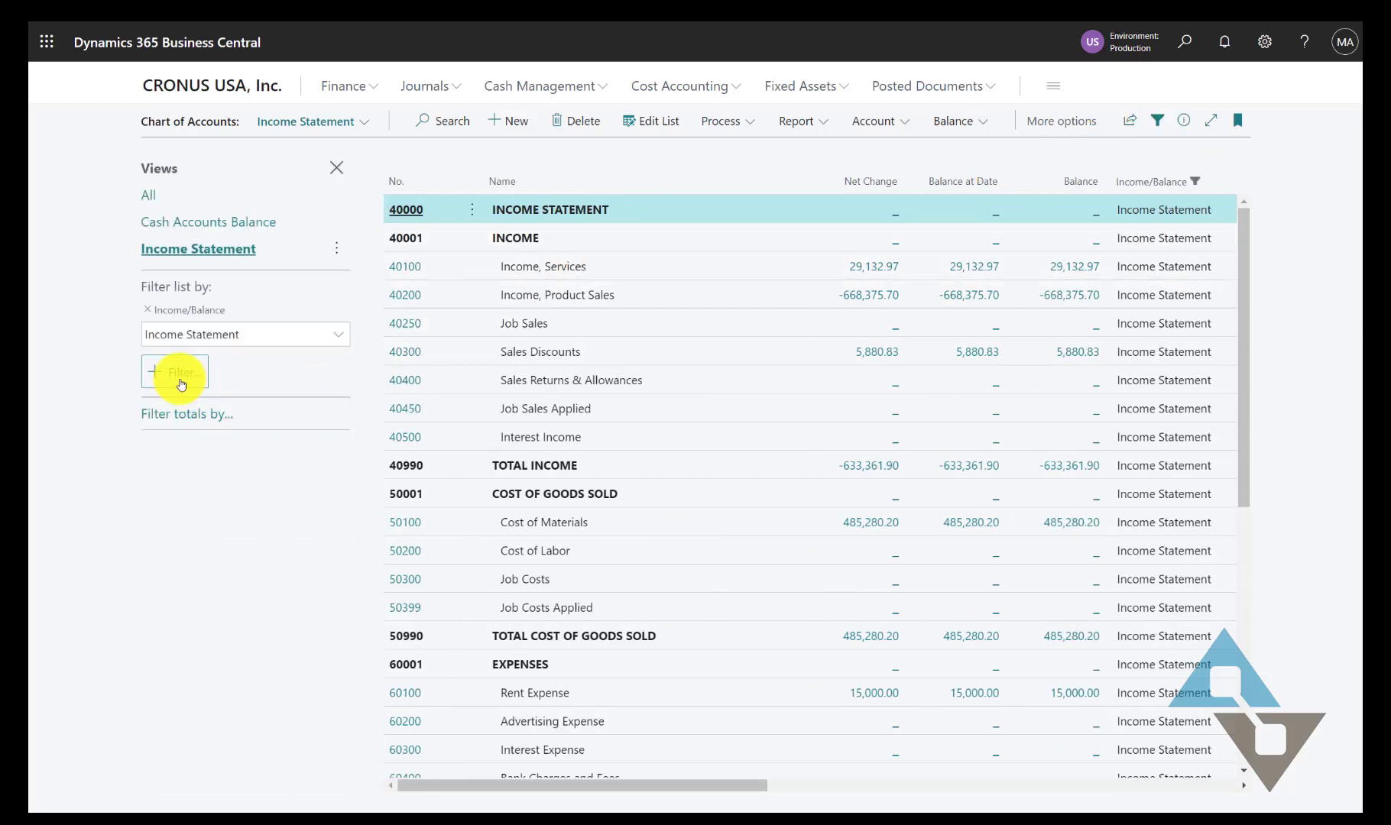
{"action": "left_click", "coordinate": [184, 413]}
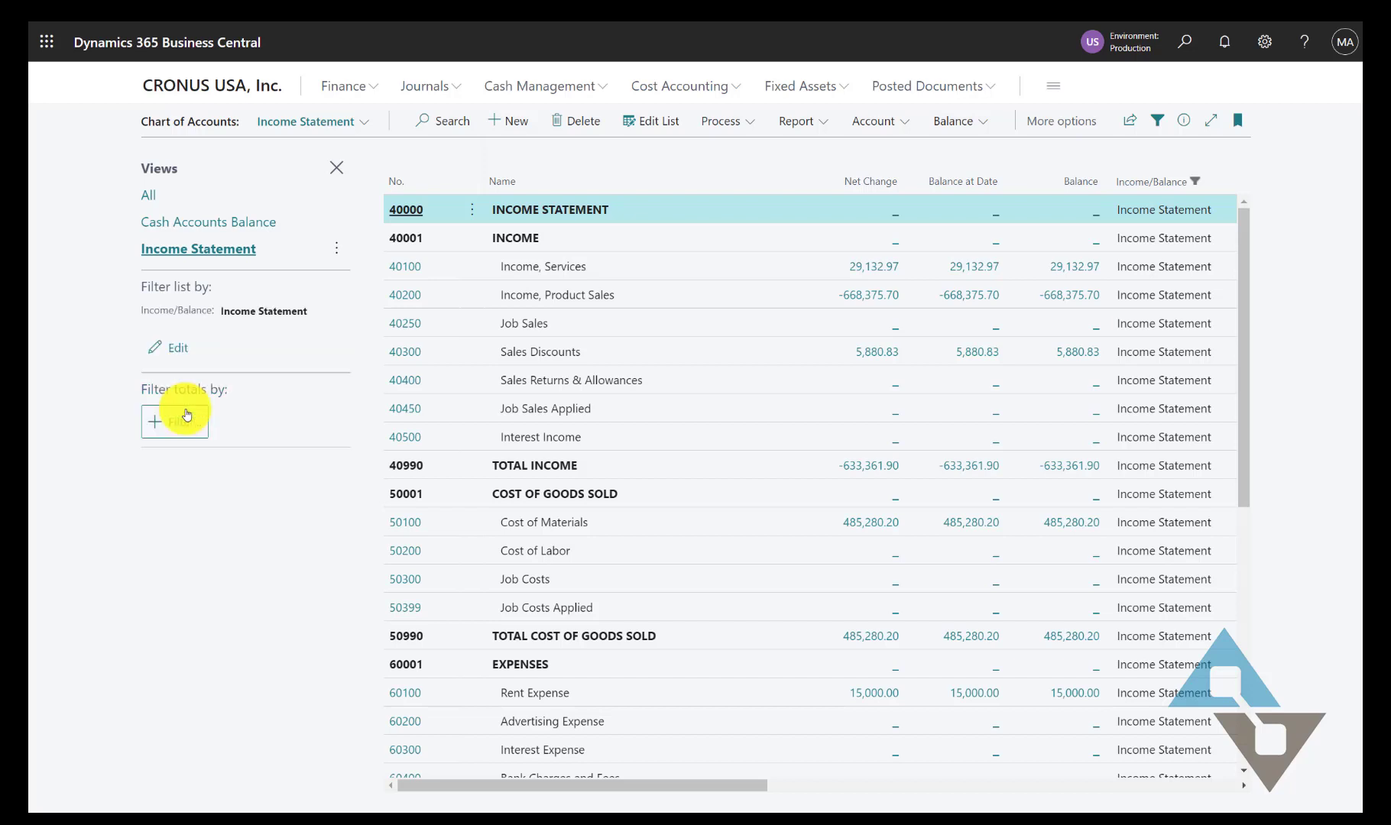
{"action": "left_click", "coordinate": [176, 421]}
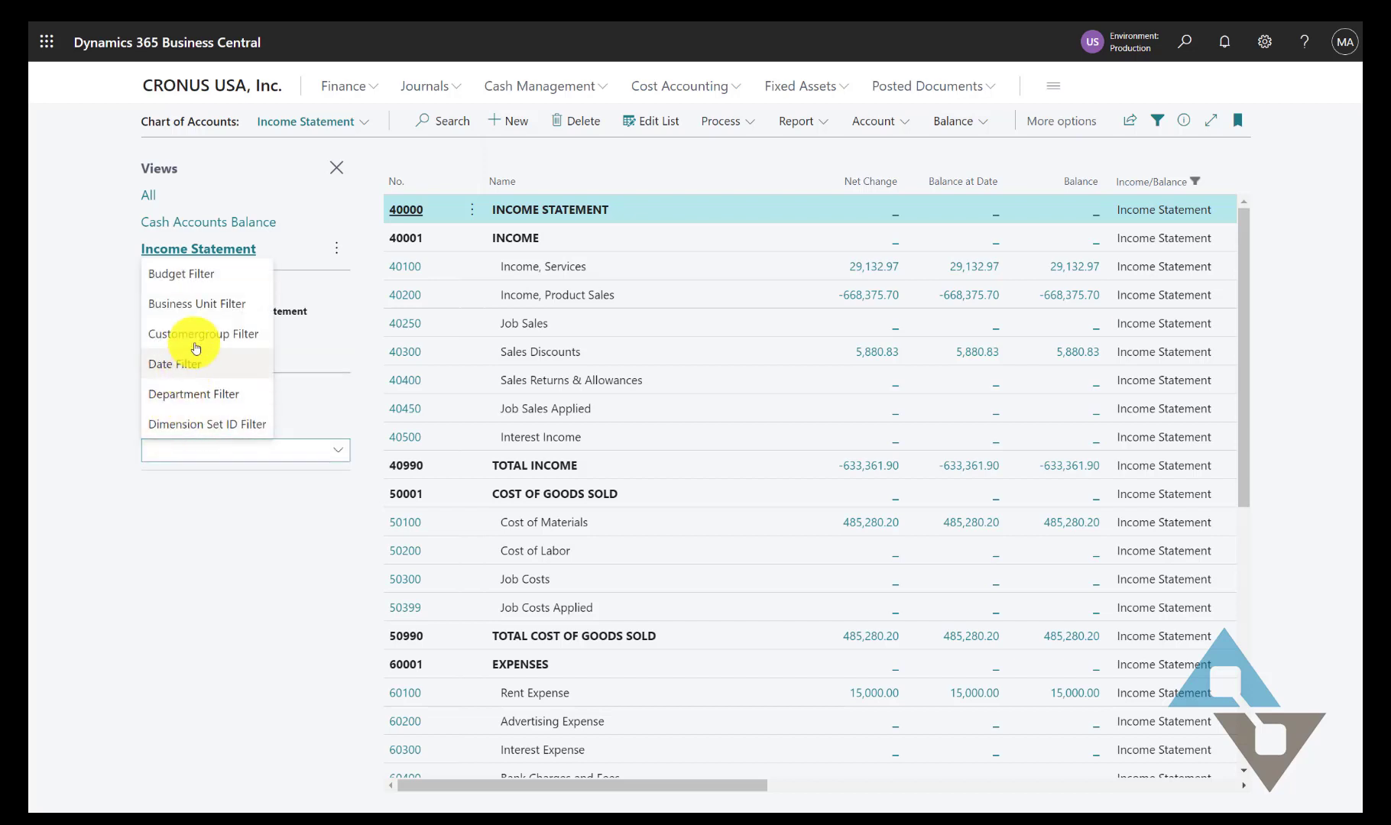
{"action": "left_click", "coordinate": [201, 364]}
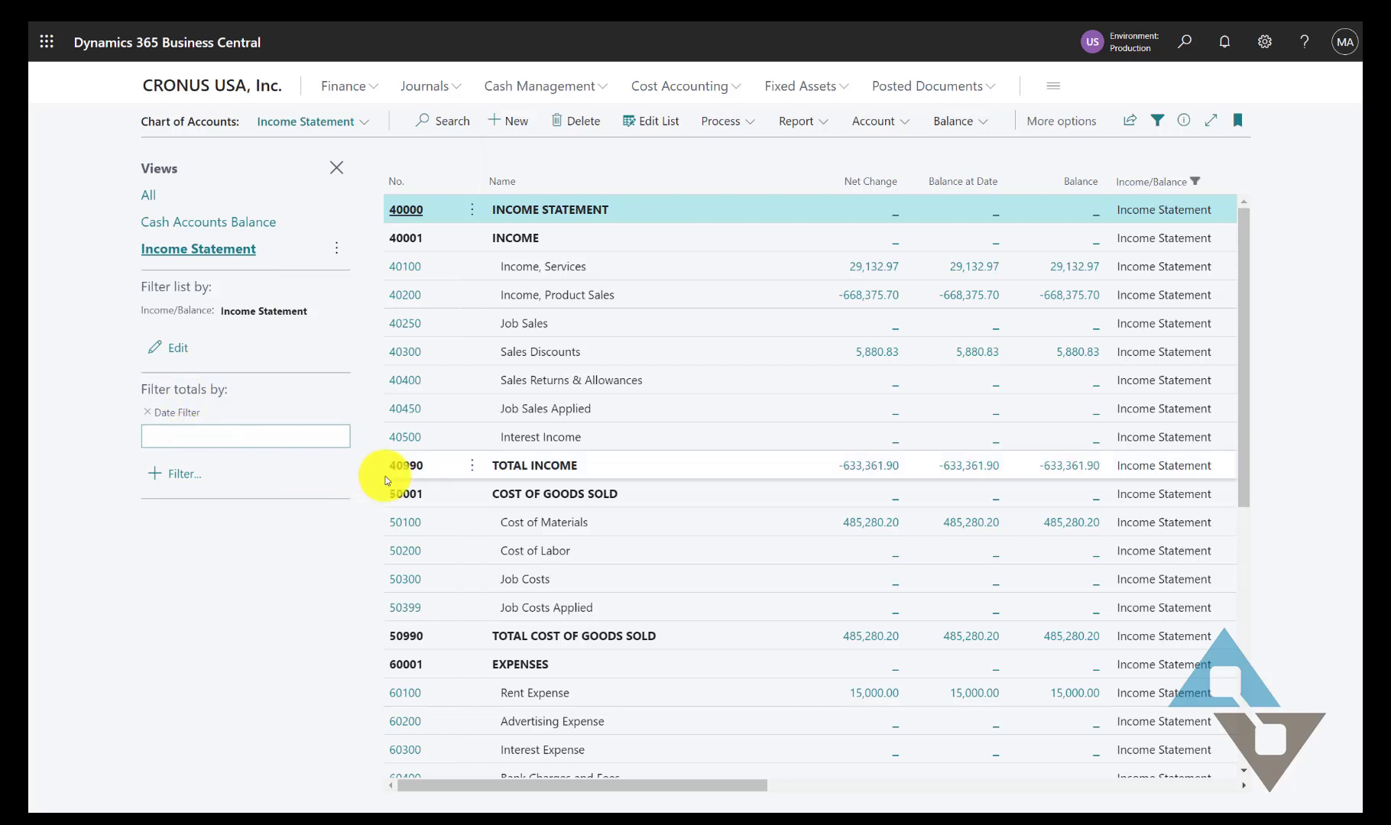
{"action": "type", "text": "3/1/21..3/31/21"}
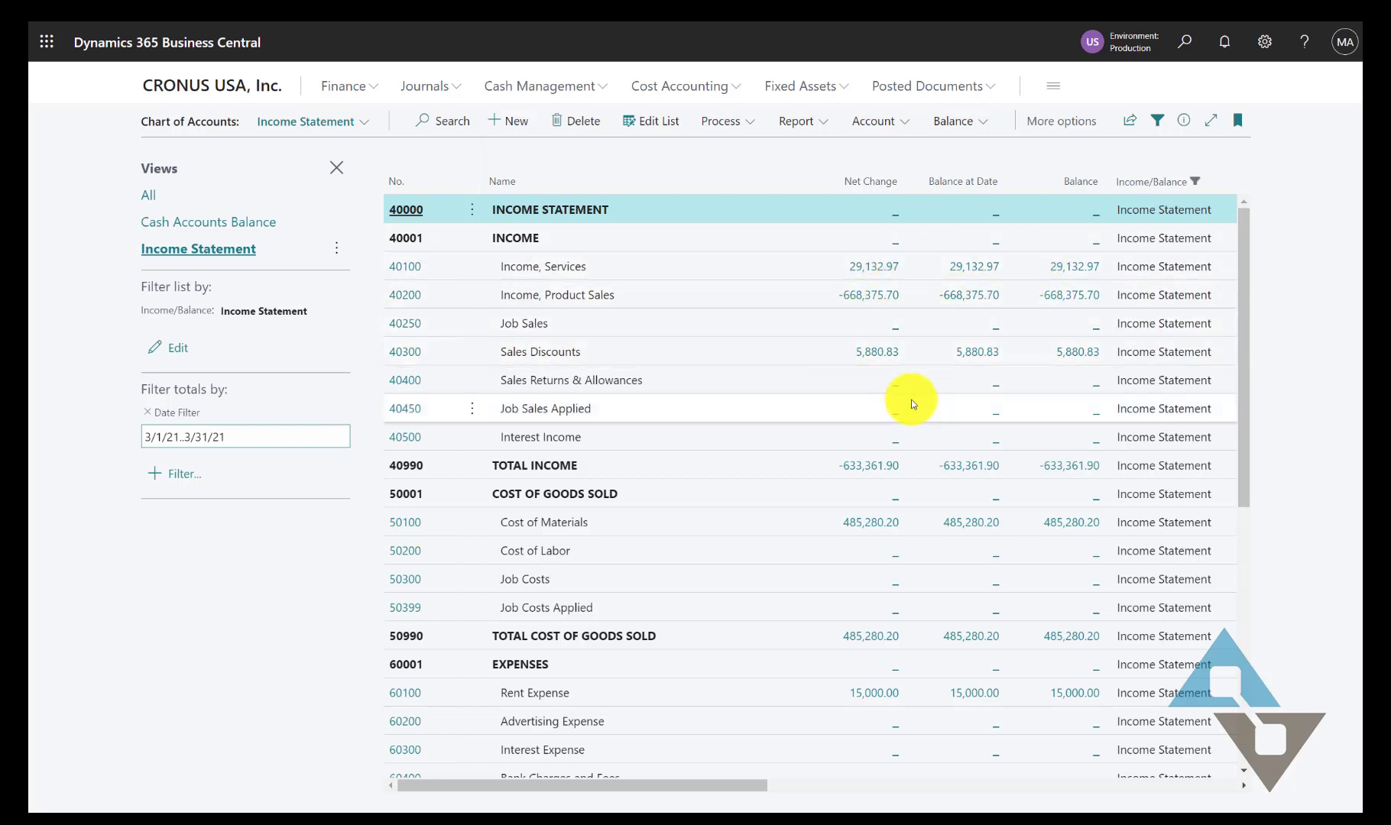
{"action": "key", "text": "Tab"}
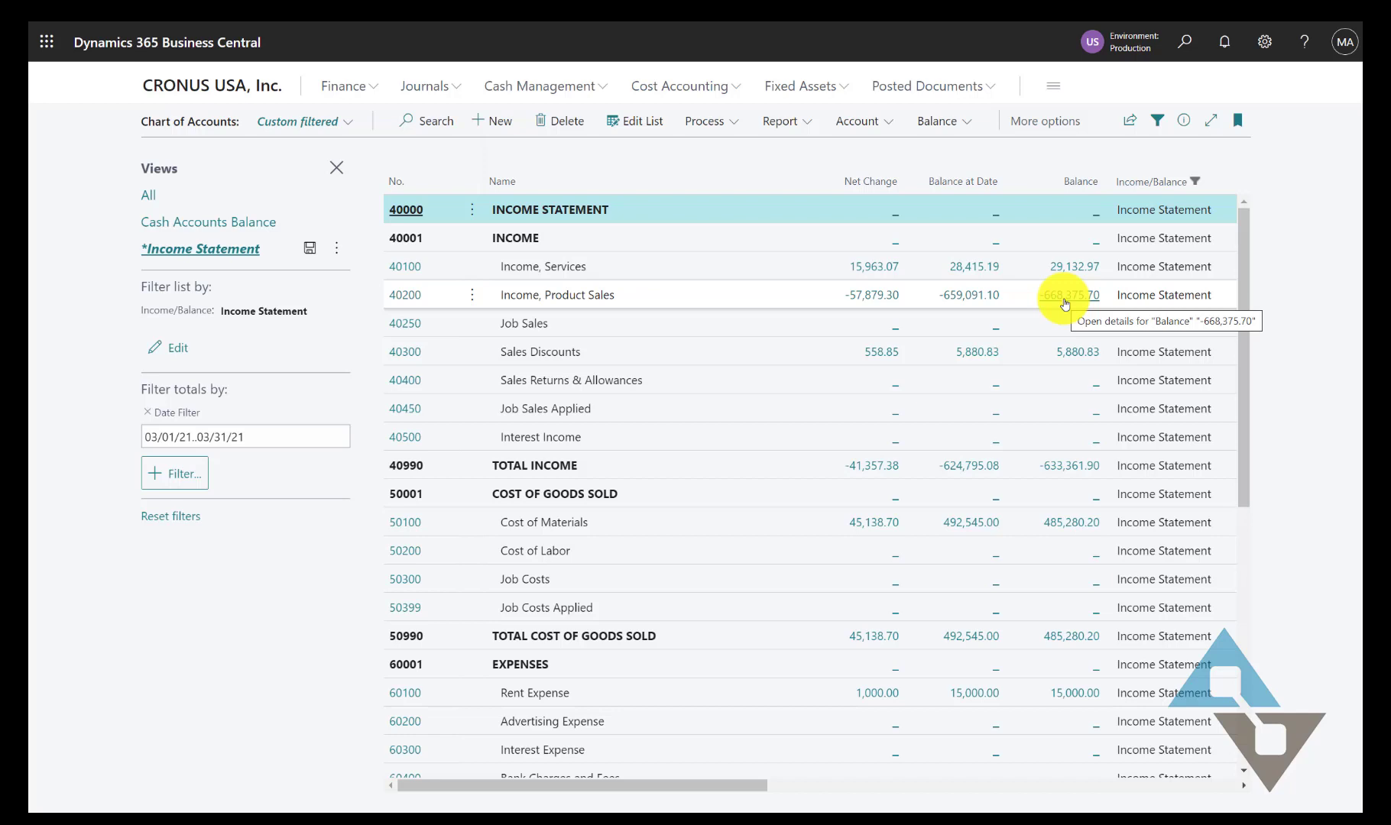
Step: Examine the ledger entries behind the net change of account 40200 Income, Product Sales, then return and close the filter pane
{"action": "left_click", "coordinate": [871, 299]}
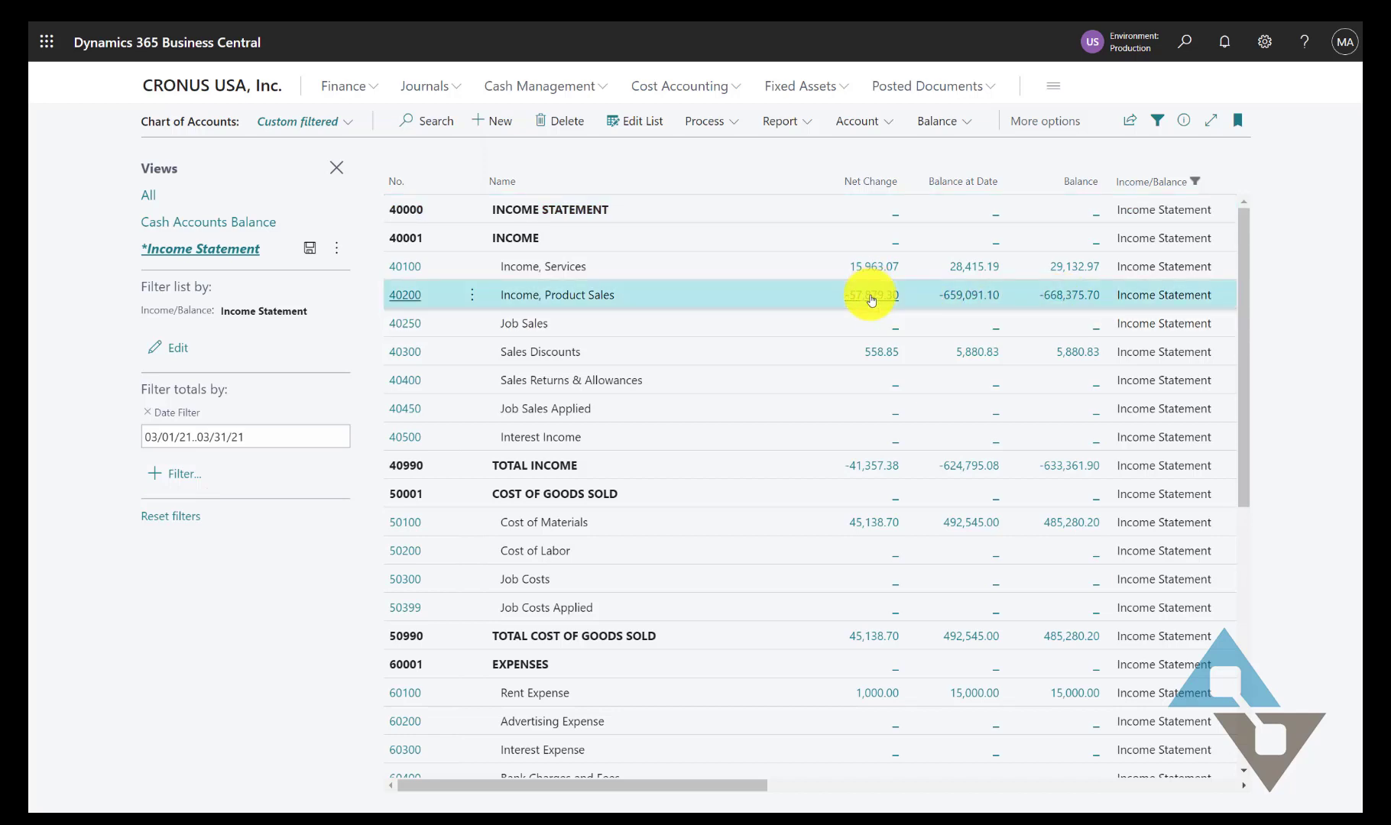
{"action": "left_click", "coordinate": [871, 300]}
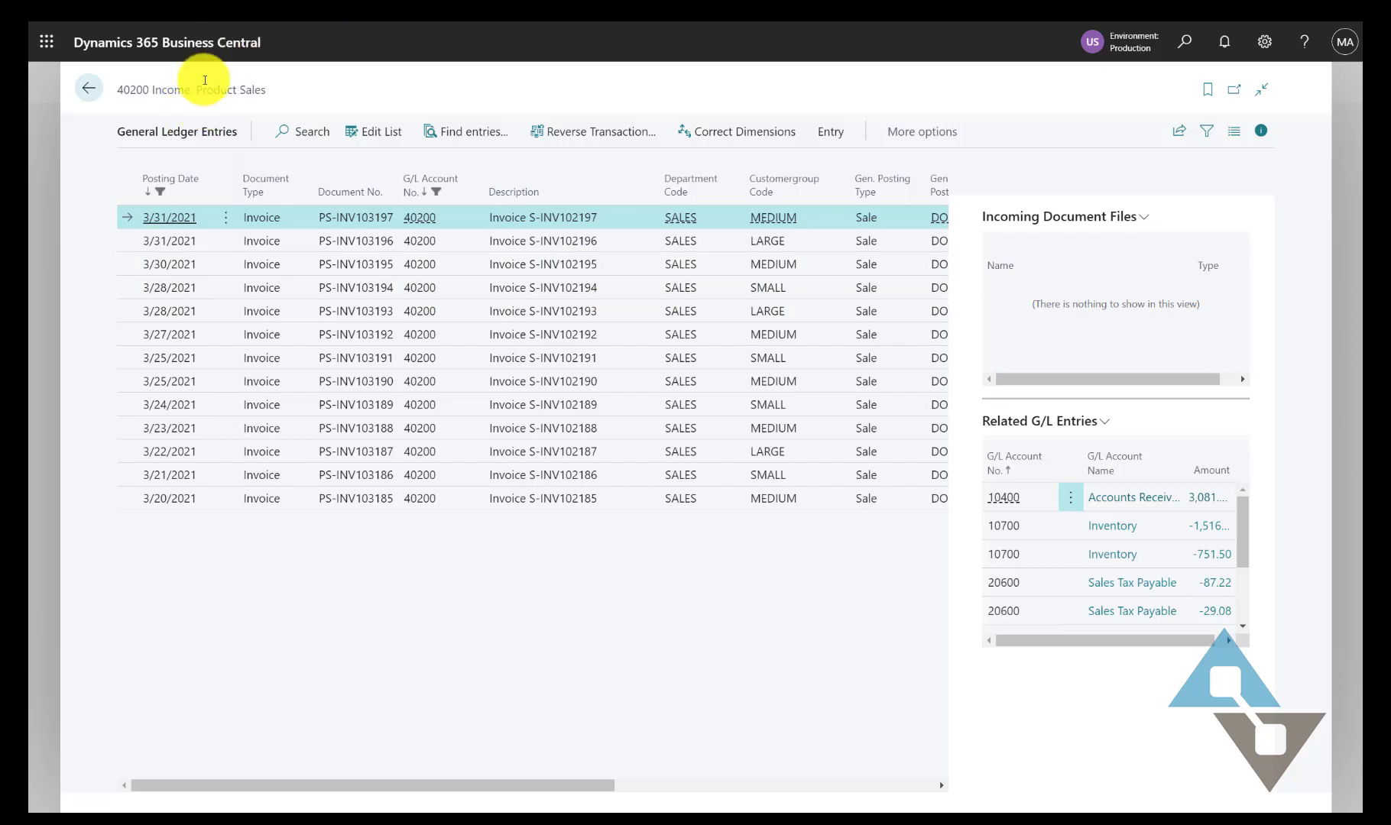
{"action": "left_click", "coordinate": [88, 91]}
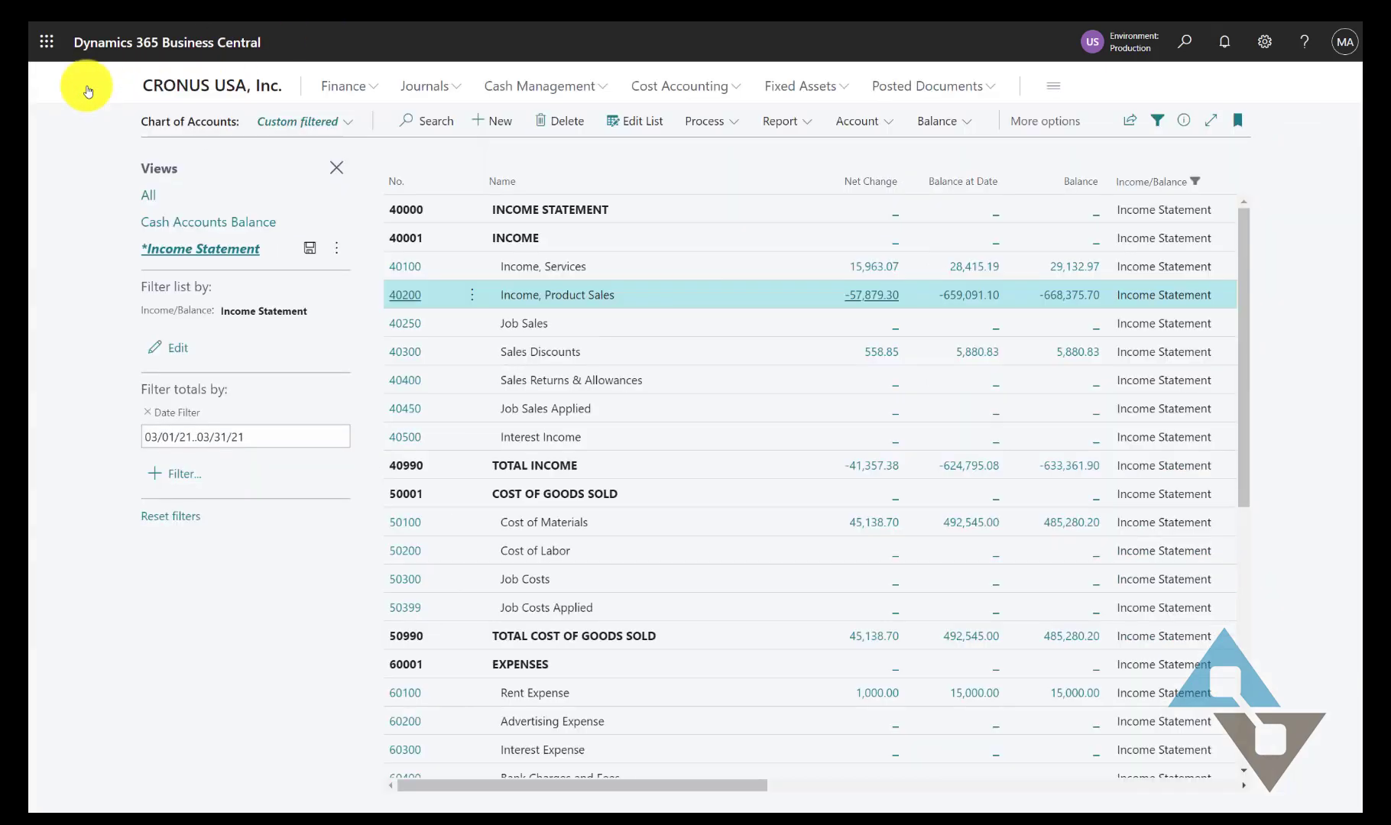
{"action": "left_click", "coordinate": [339, 172]}
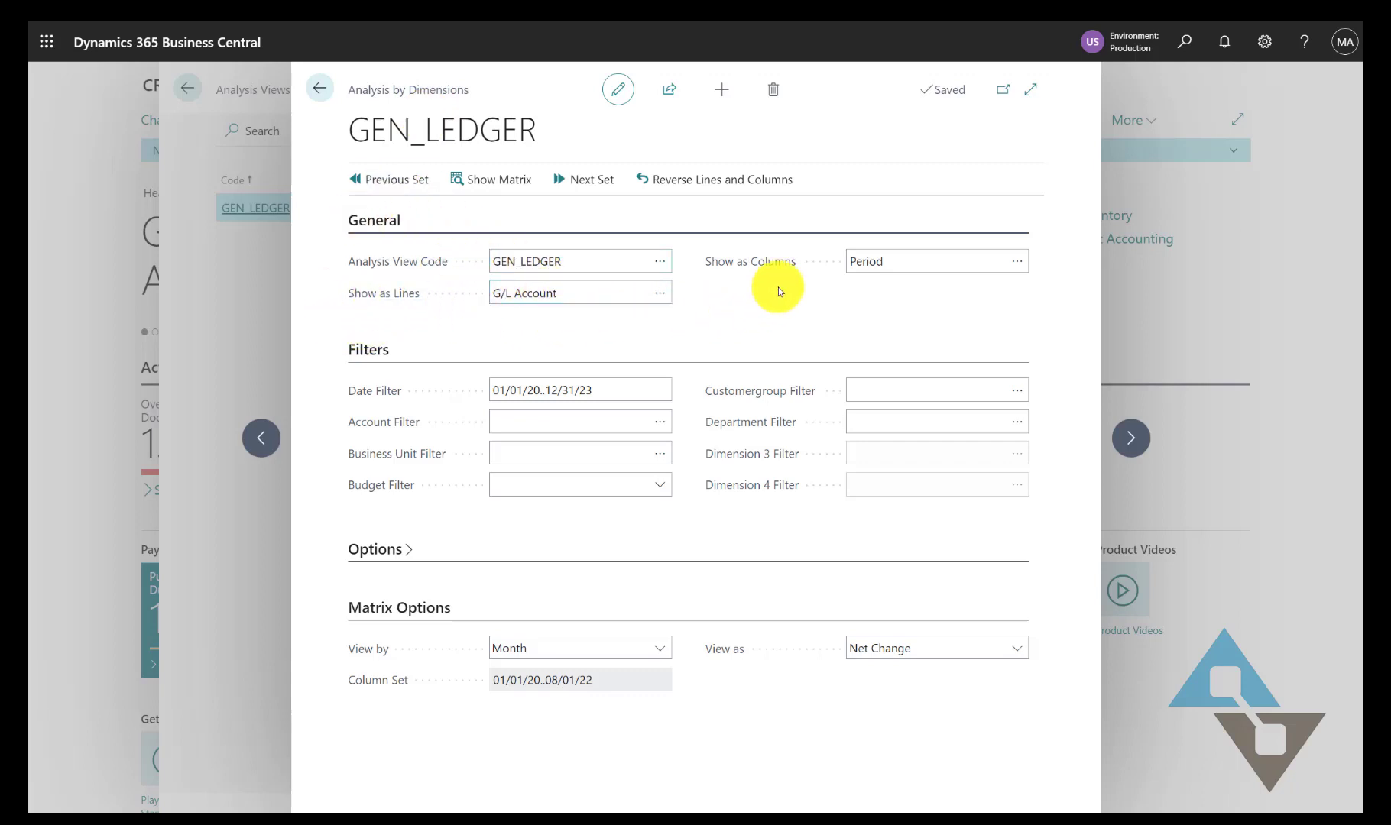
Step: Show the GEN_LEDGER analysis matrix by period, examine the monthly amounts per G/L account, and close the matrix
{"action": "left_click", "coordinate": [486, 185]}
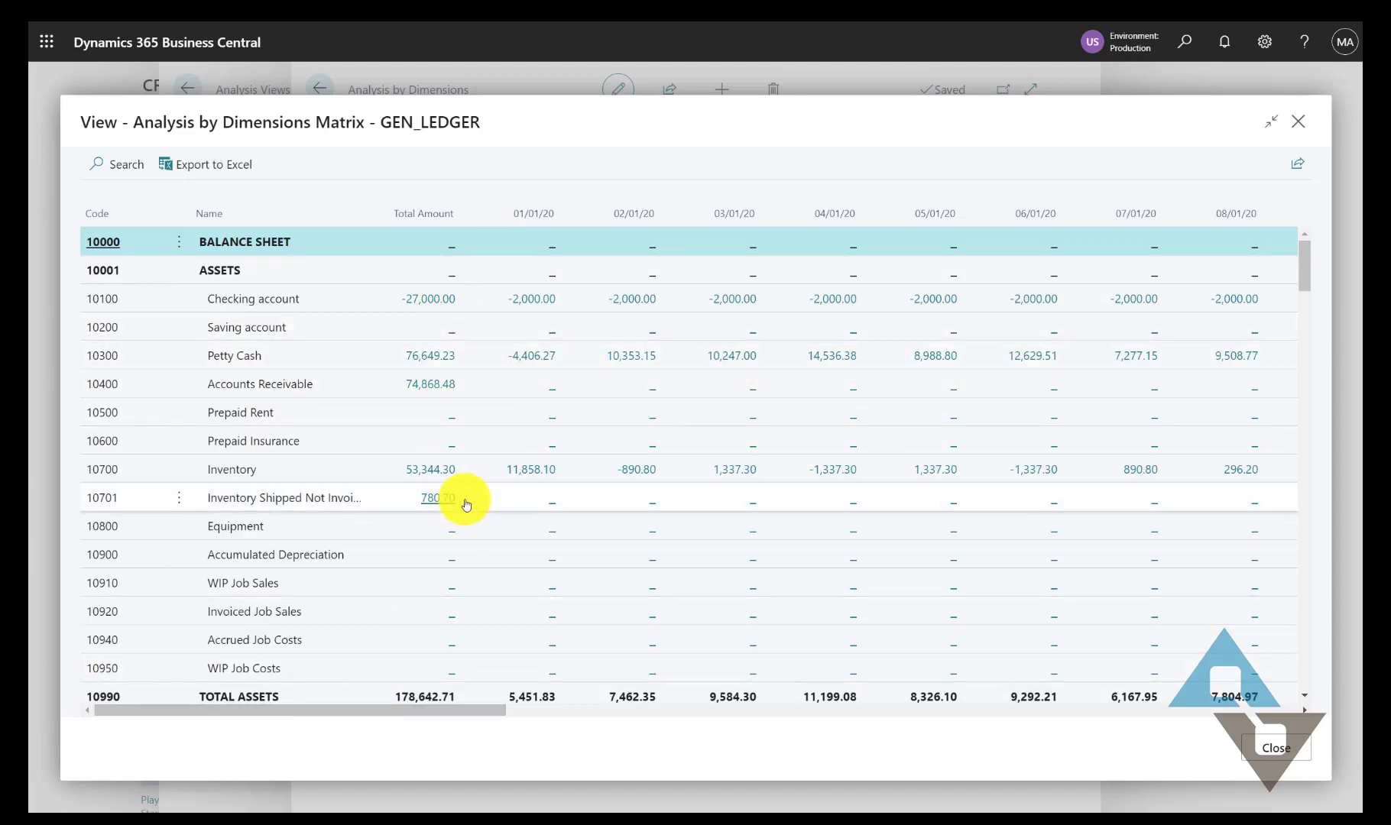
{"action": "scroll", "coordinate": [465, 499], "scroll_direction": "down", "scroll_amount": 3}
{"action": "scroll", "coordinate": [466, 505], "scroll_direction": "down", "scroll_amount": 10}
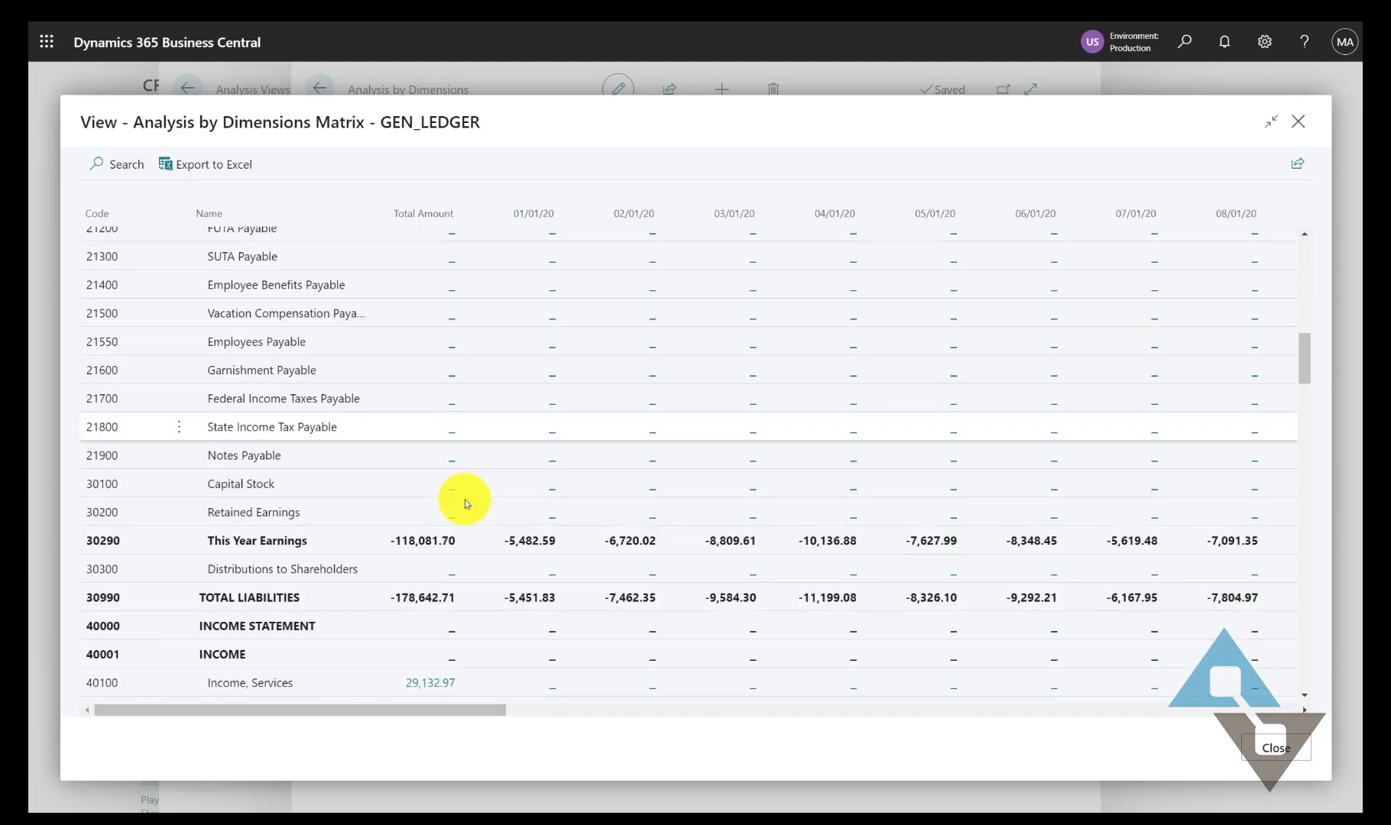
{"action": "scroll", "coordinate": [466, 505], "scroll_direction": "down", "scroll_amount": 8}
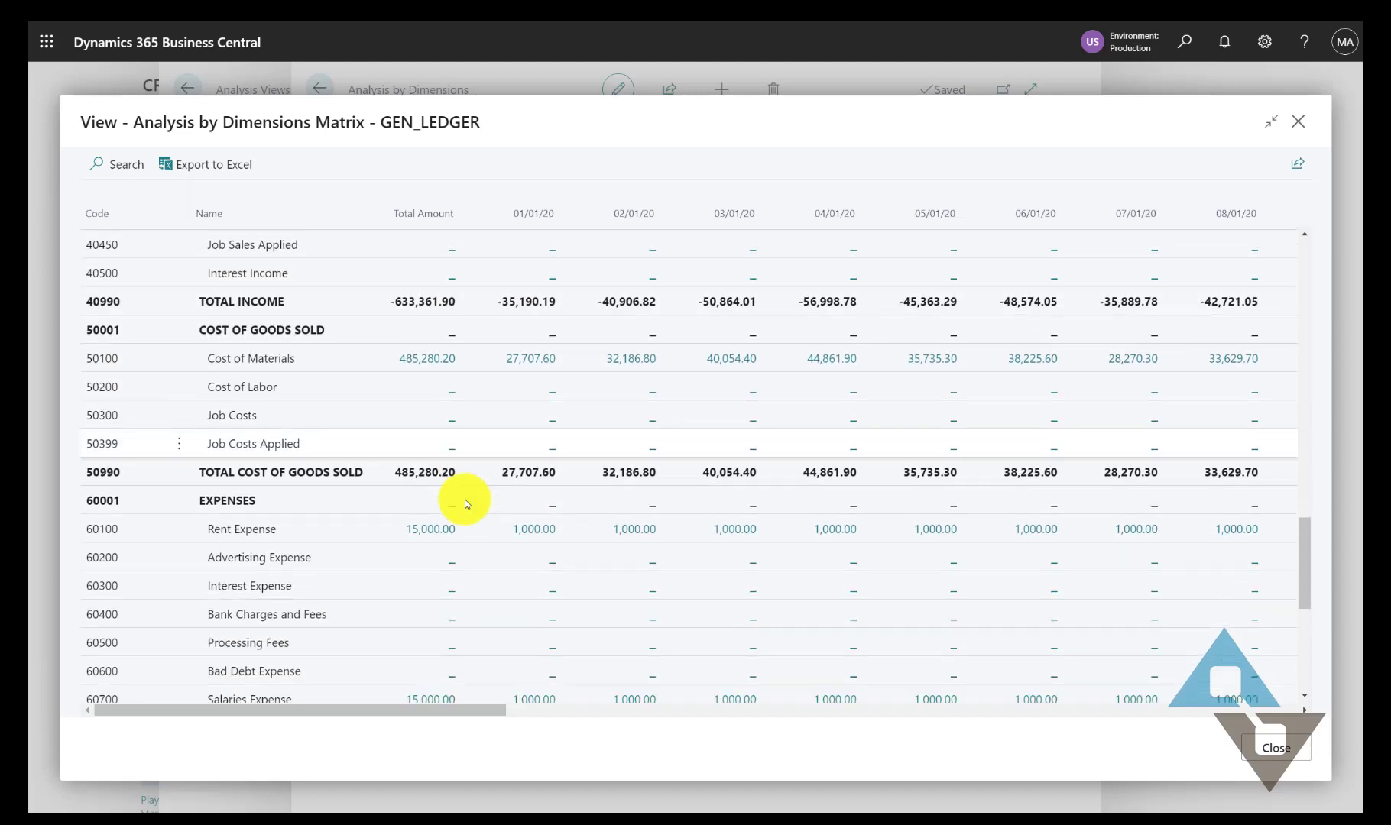
{"action": "scroll", "coordinate": [466, 505], "scroll_direction": "down", "scroll_amount": 2}
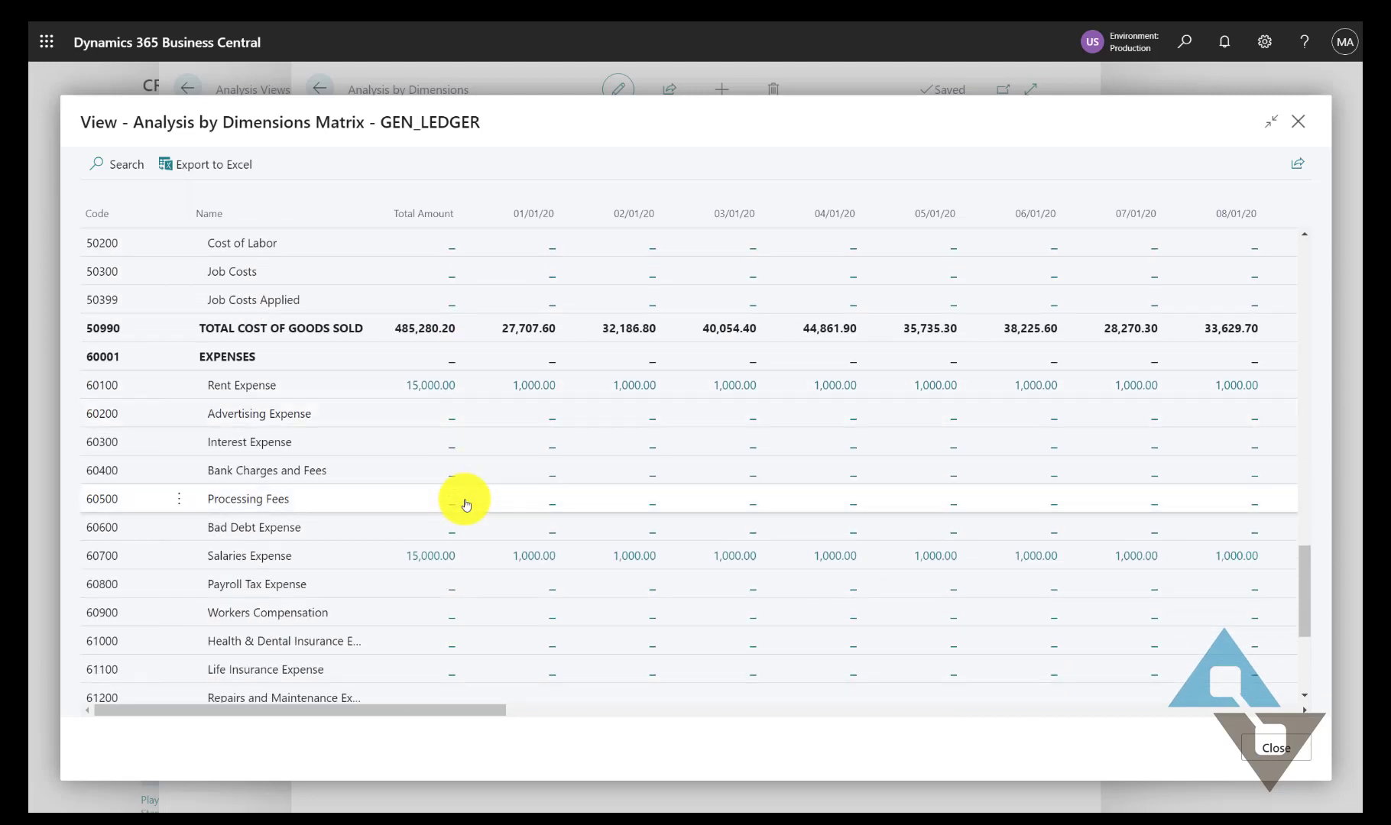
{"action": "scroll", "coordinate": [465, 505], "scroll_direction": "up", "scroll_amount": 20}
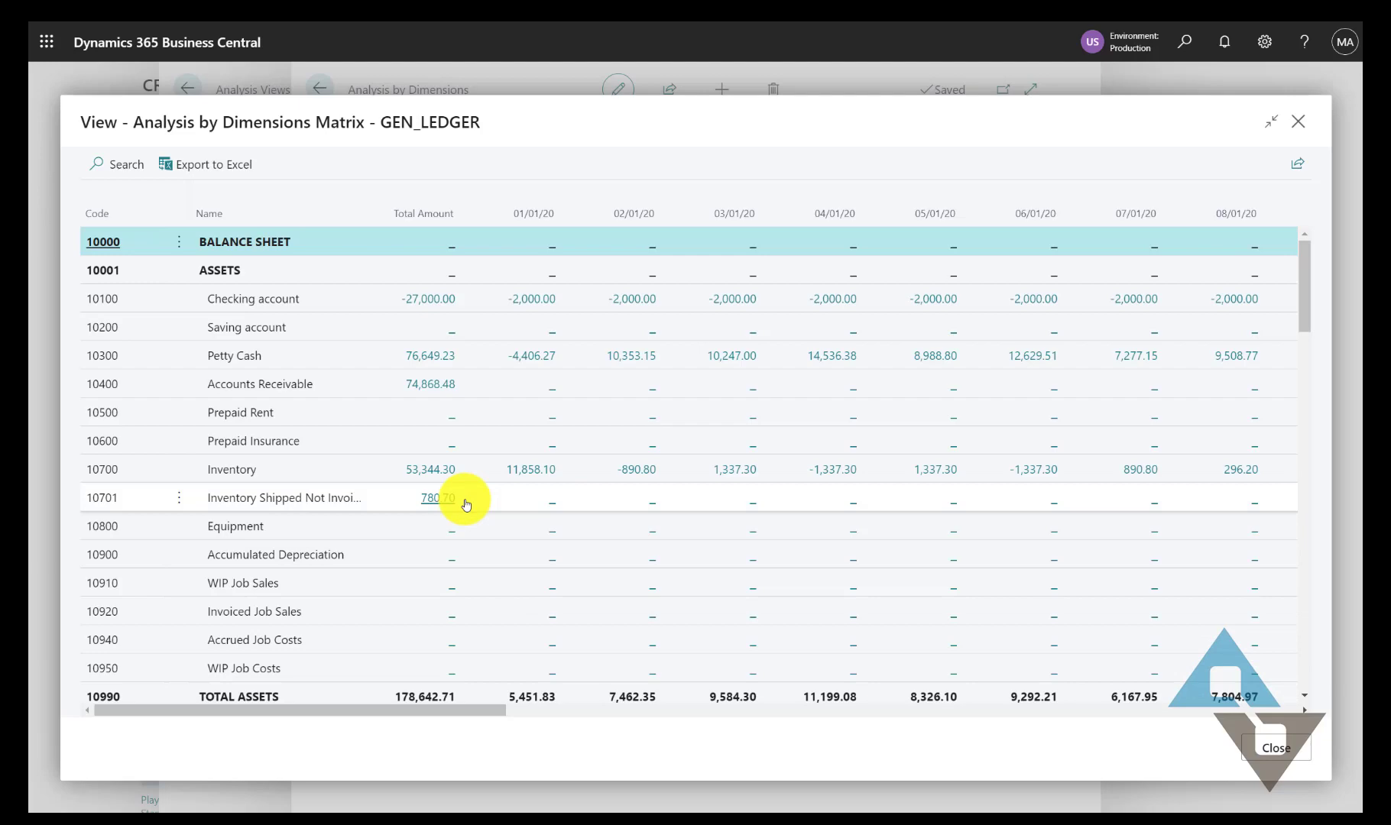
{"action": "left_click", "coordinate": [1299, 122]}
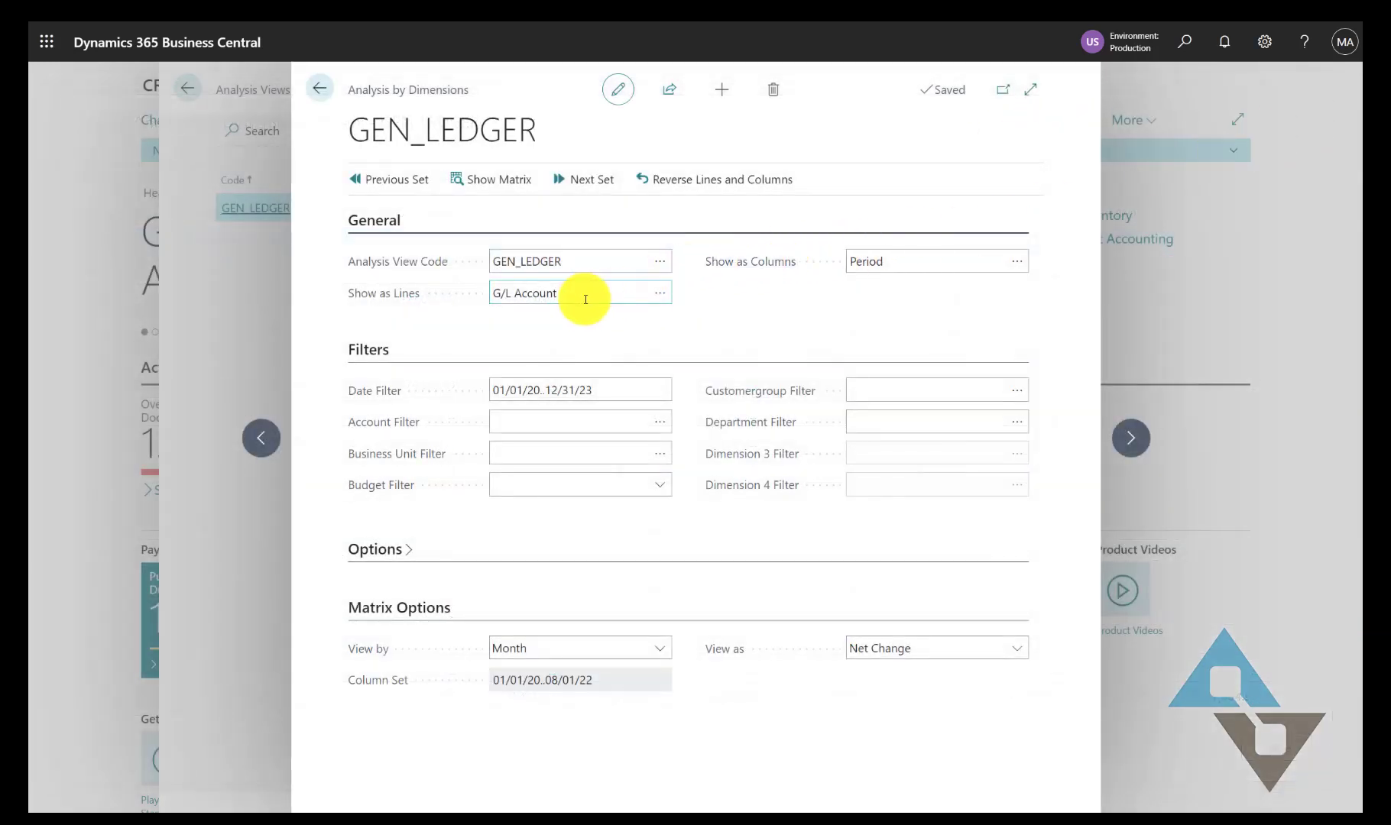
Step: Set the GEN_LEDGER analysis to show DEPARTMENT as columns with a date filter of 1/1/20..12/31/23
{"action": "left_click", "coordinate": [1012, 263]}
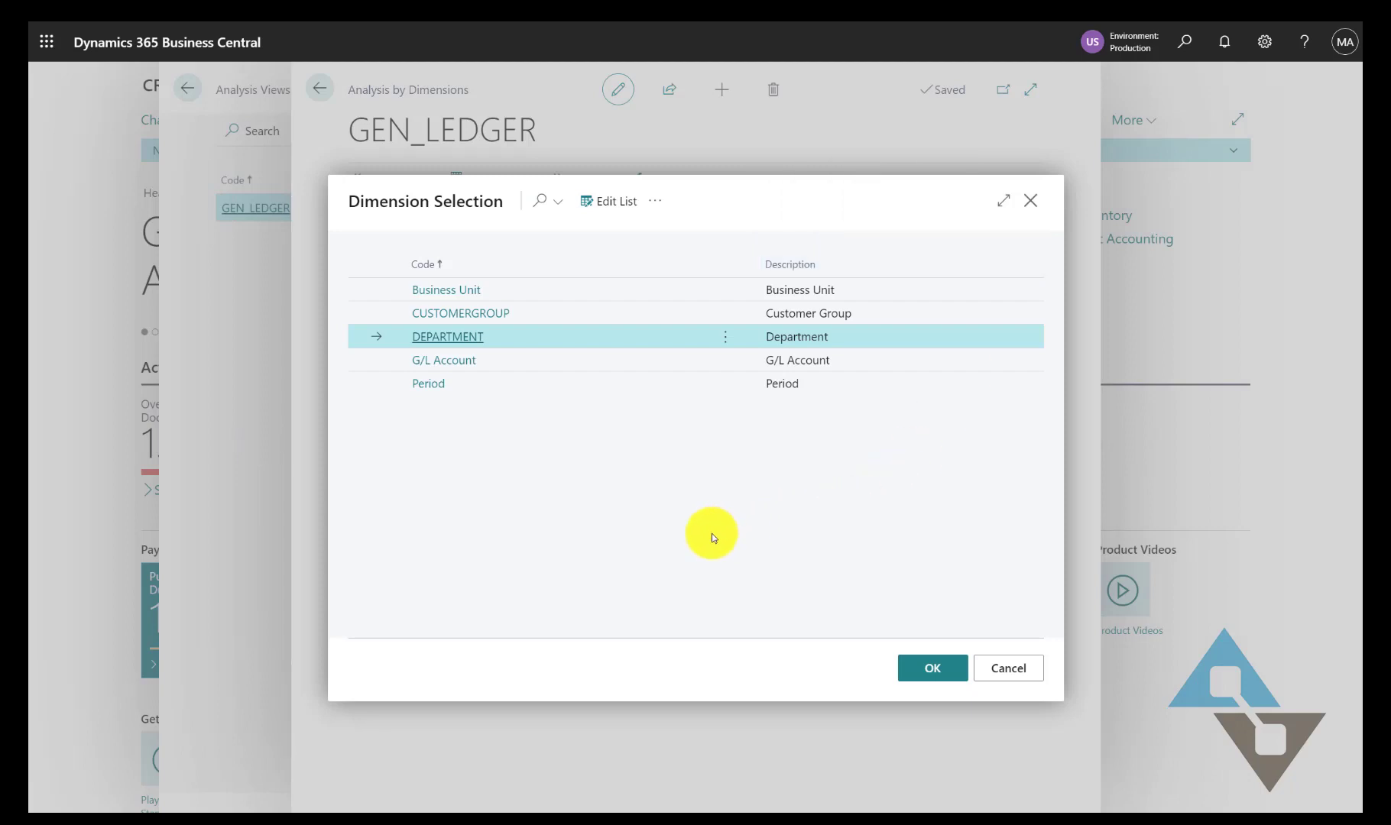
{"action": "left_click", "coordinate": [926, 668]}
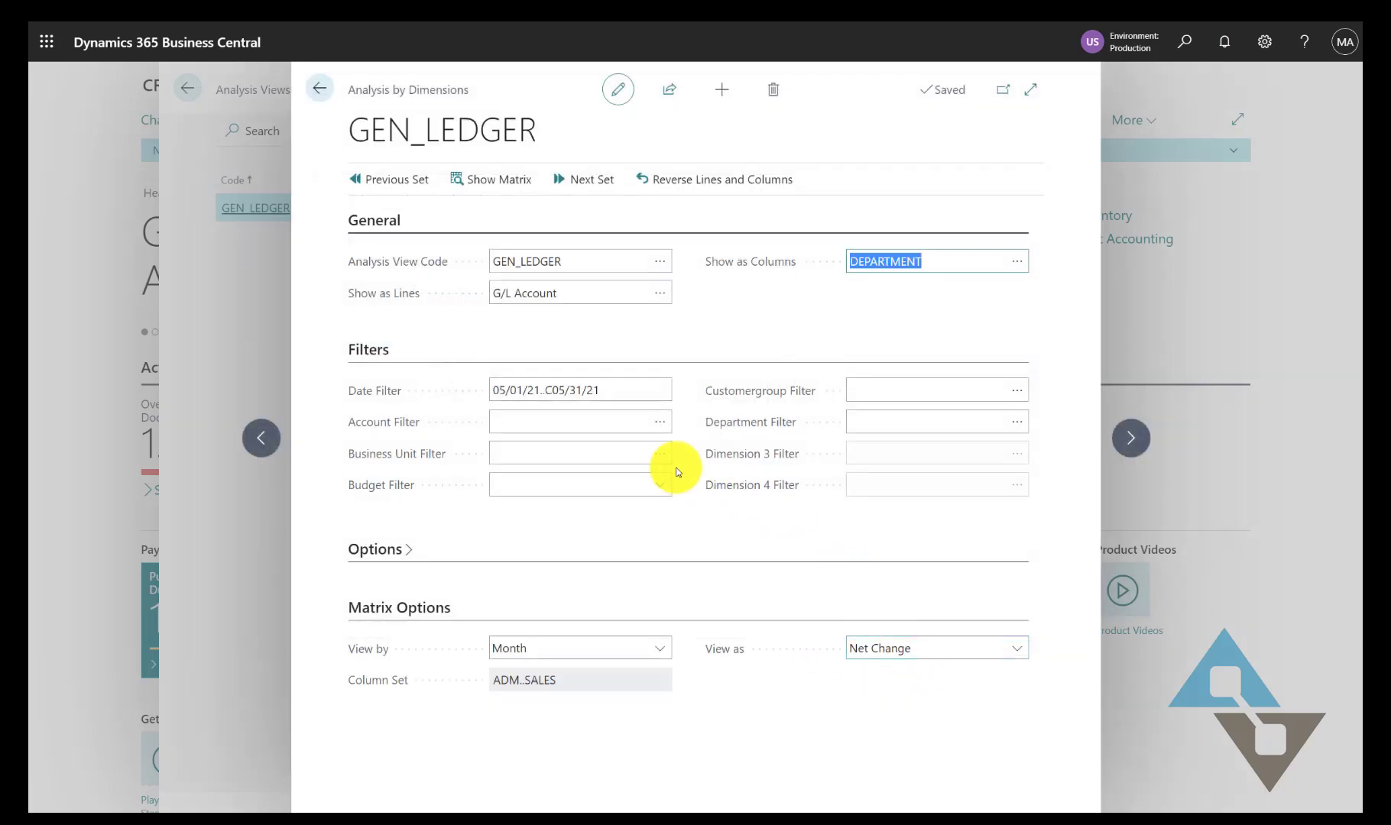
{"action": "left_click", "coordinate": [632, 396]}
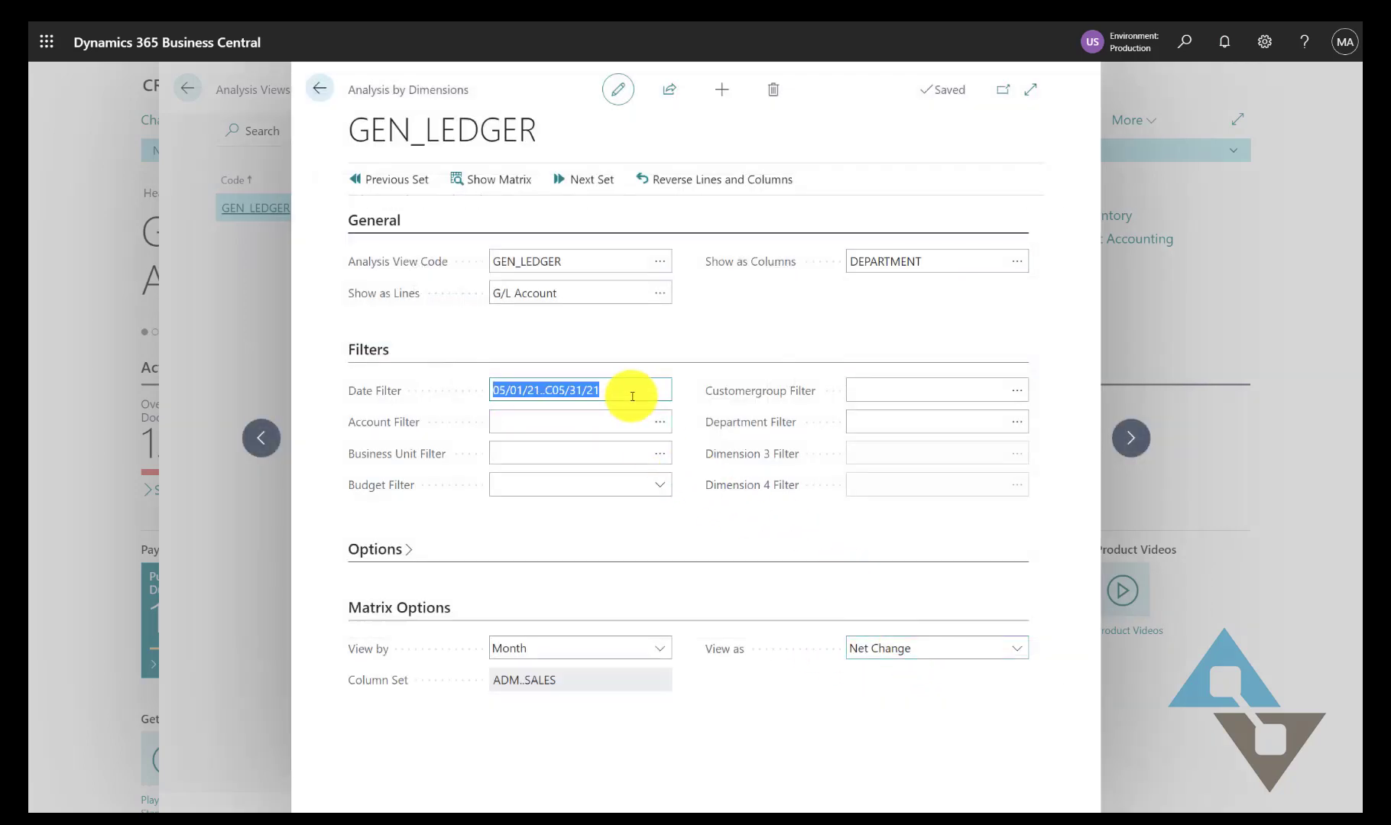
{"action": "type", "text": "1/1/"}
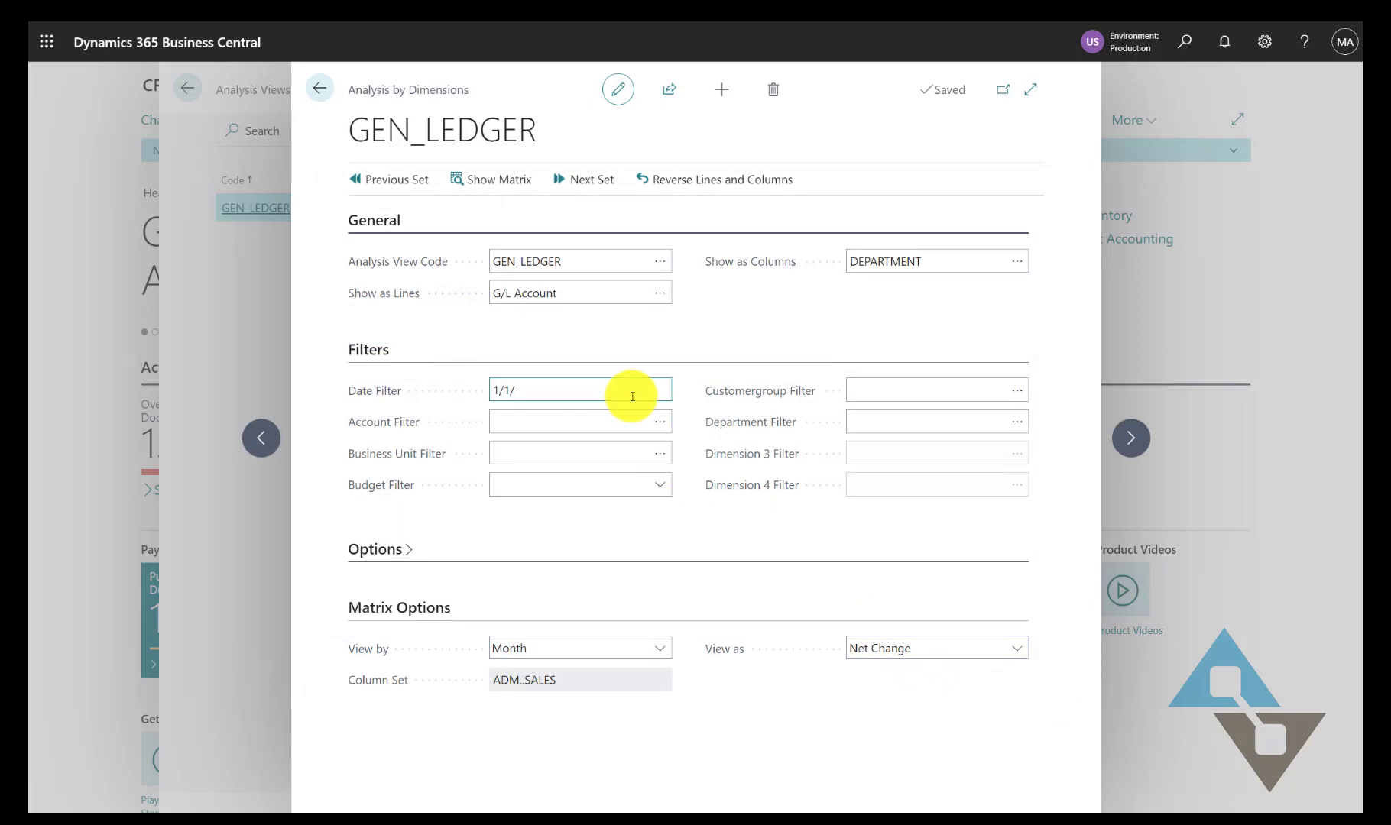
{"action": "type", "text": "1"}
{"action": "type", "text": "20..12/31/23"}
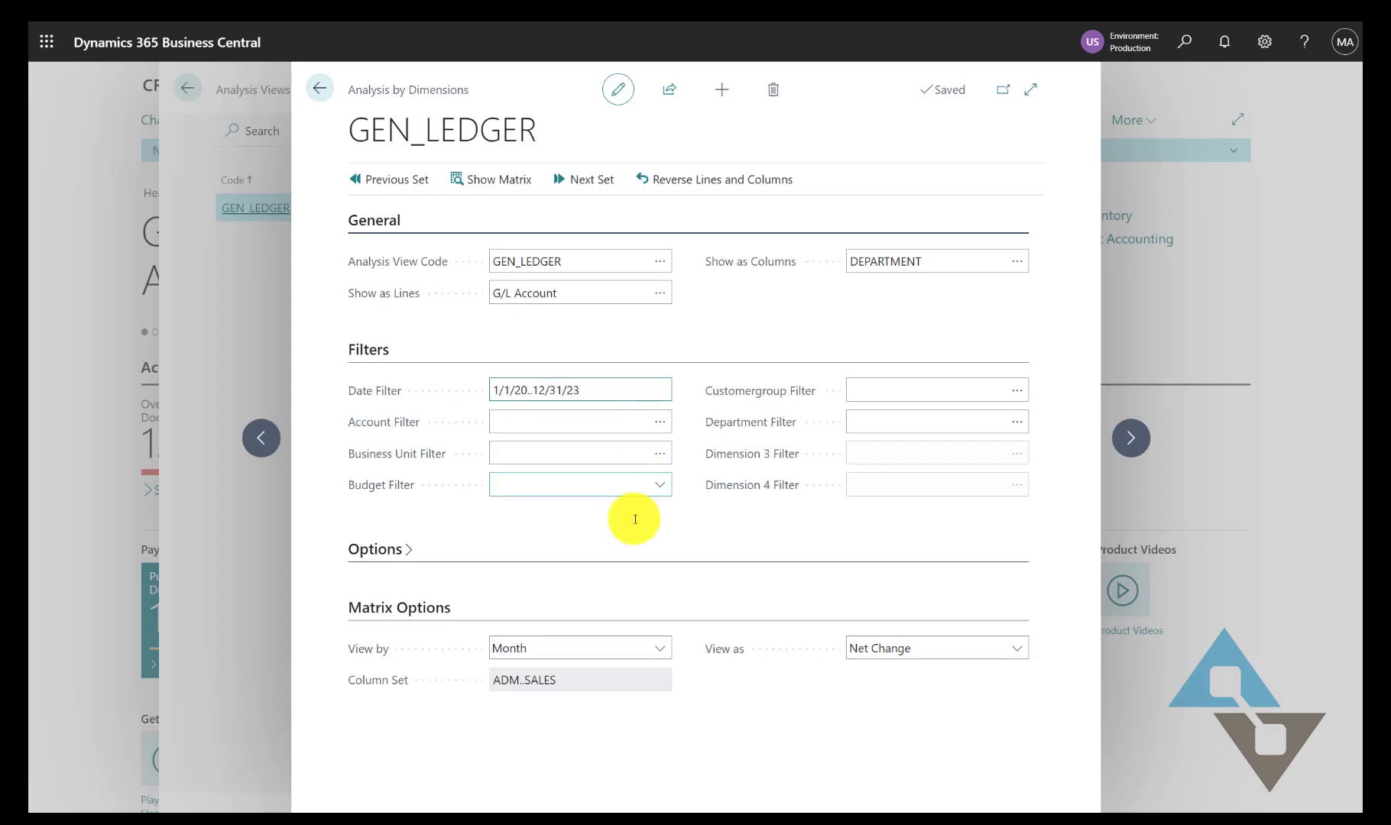
Step: Show the GEN_LEDGER matrix by department, examine the account amounts in the ADM, PROD and SALES columns, and close it
{"action": "left_click", "coordinate": [499, 181]}
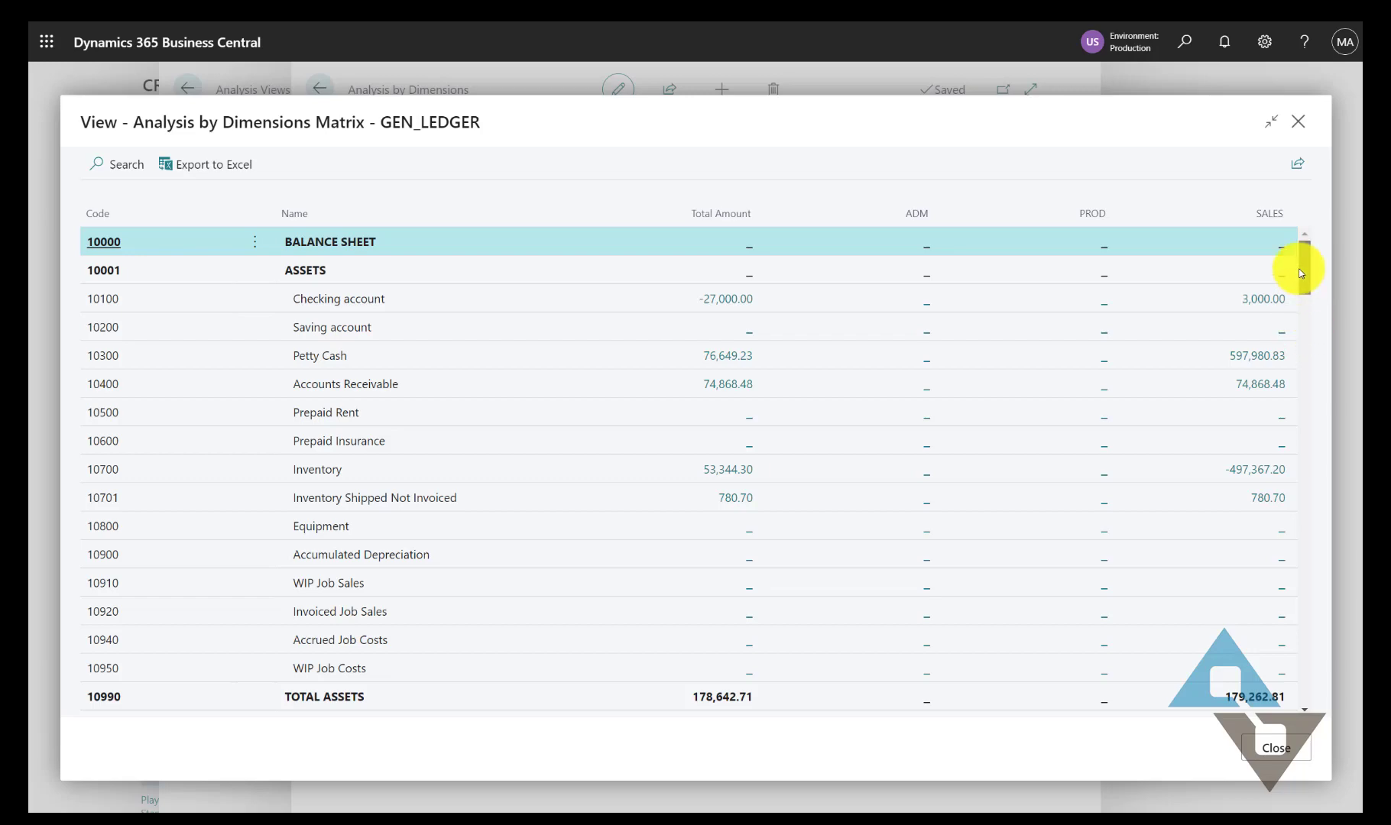
{"action": "left_click_drag", "start_coordinate": [1301, 265], "coordinate": [1312, 186]}
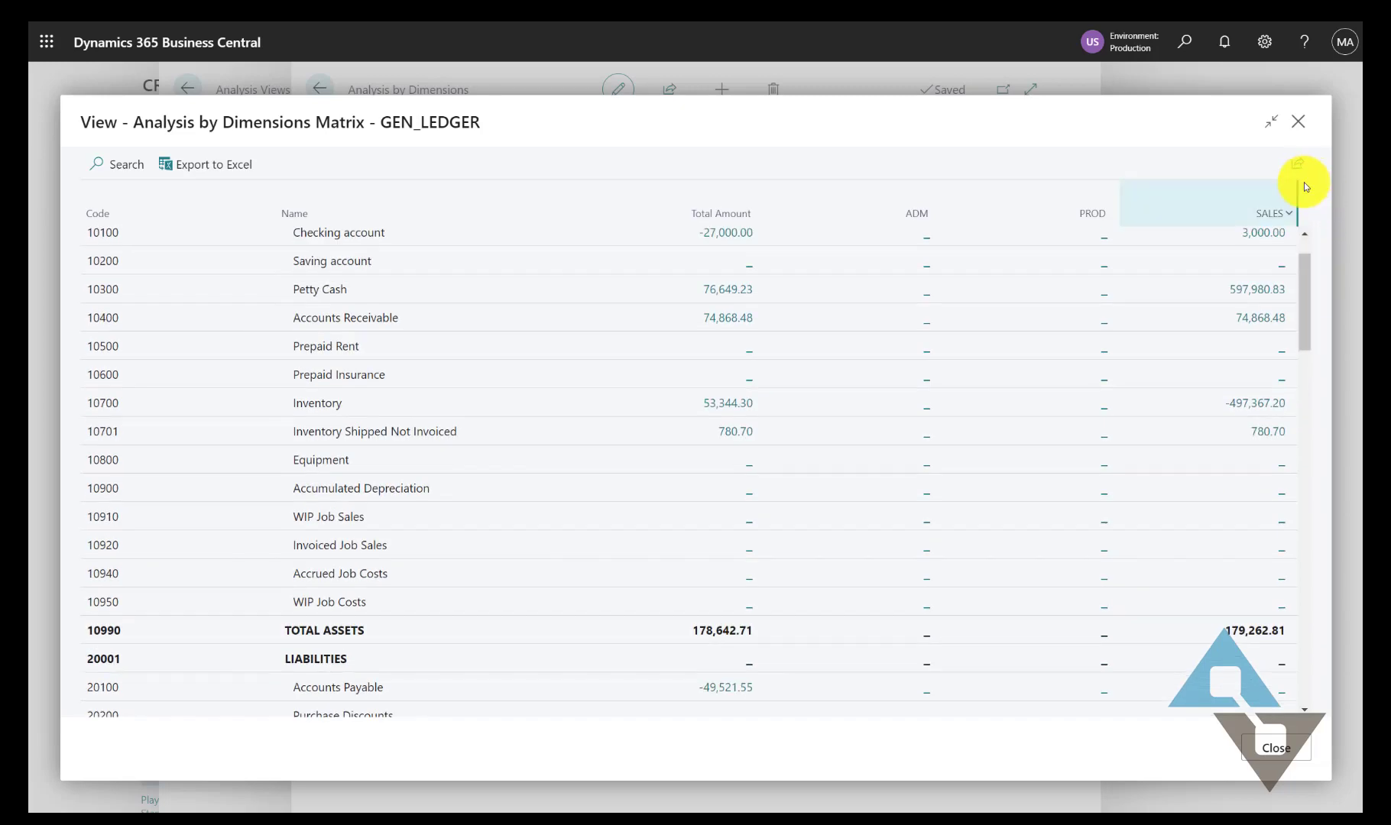
{"action": "left_click", "coordinate": [1299, 123]}
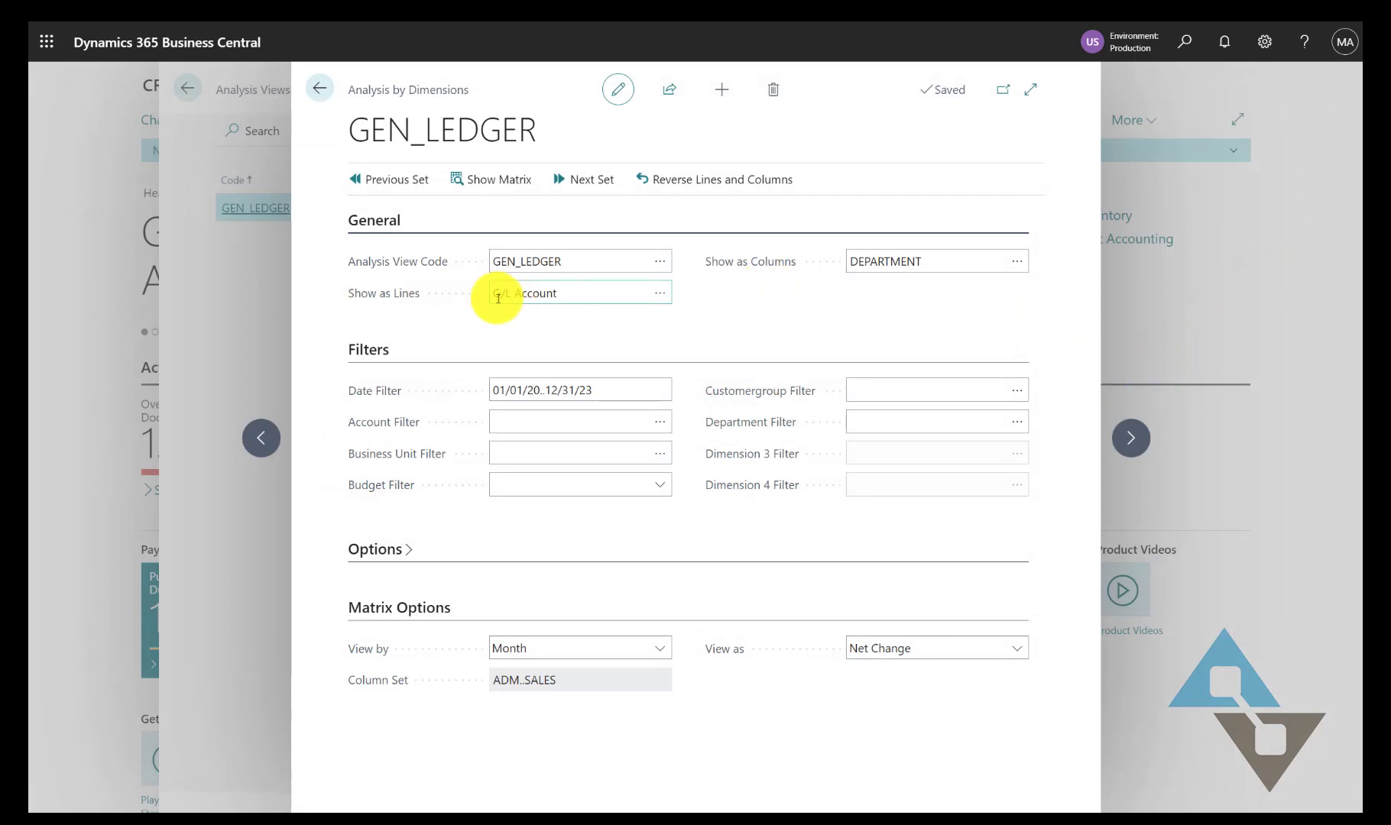
Step: Set the GEN_LEDGER analysis to show DEPARTMENT as lines and CUSTOMERGROUP as columns
{"action": "mouse_move", "coordinate": [377, 301]}
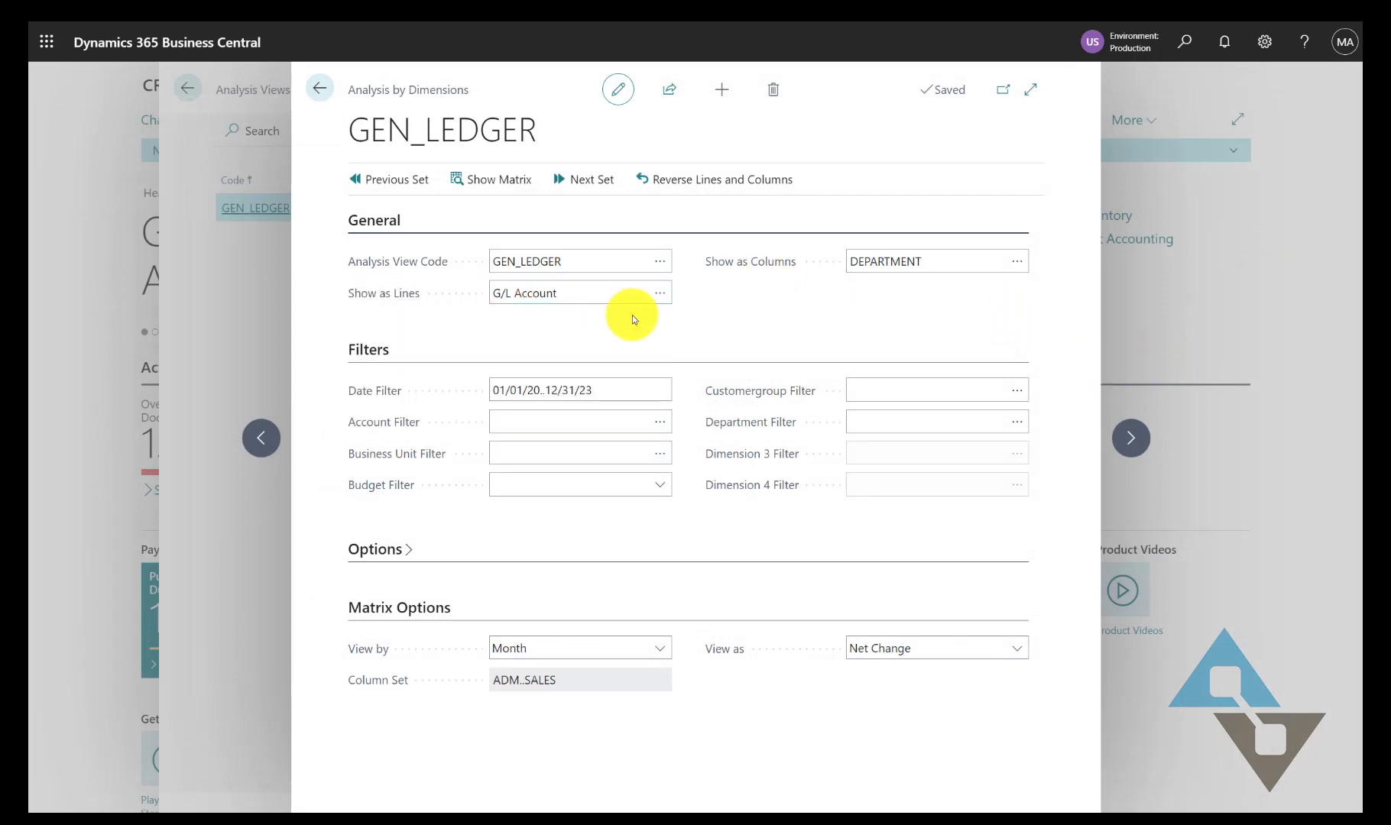
{"action": "left_click", "coordinate": [660, 293]}
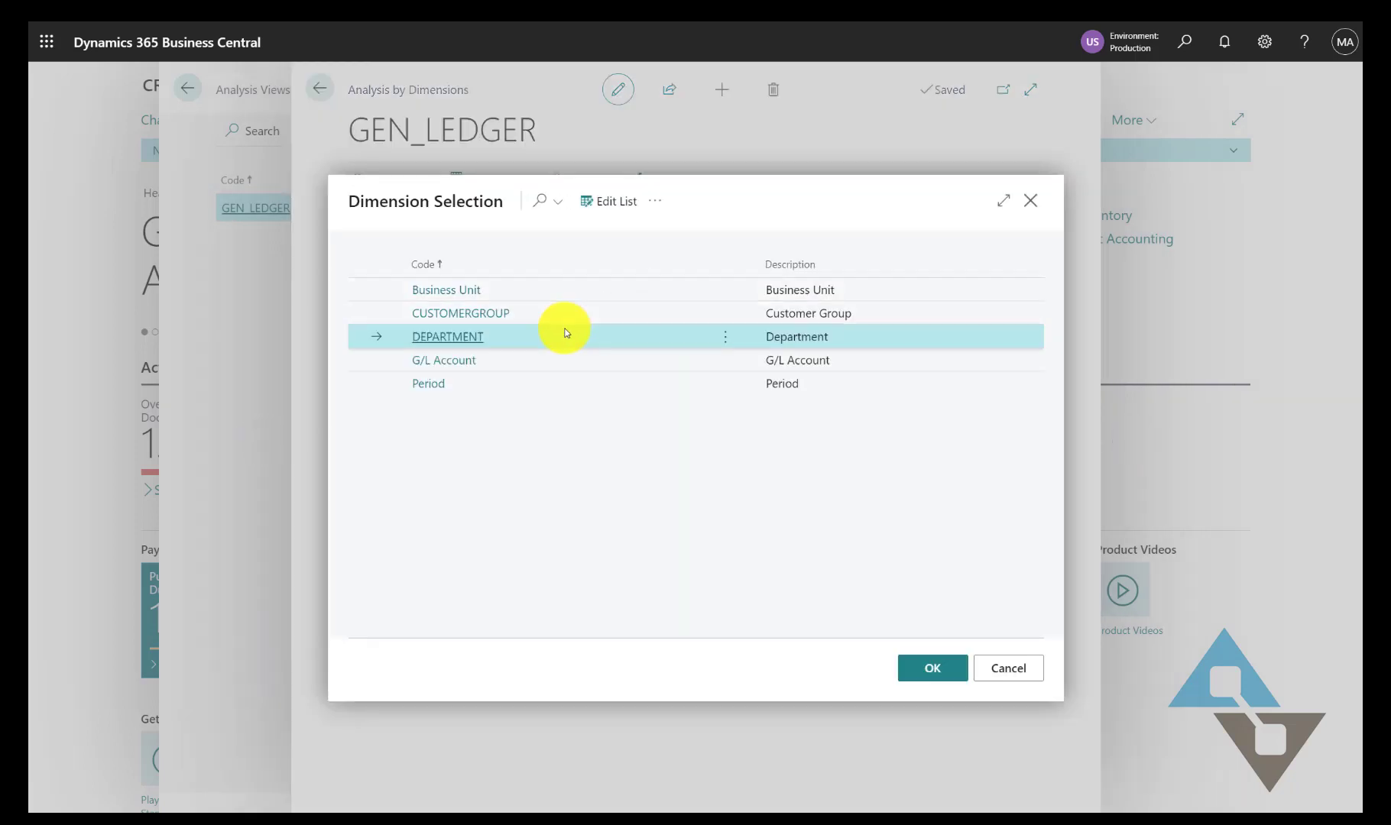
{"action": "left_click", "coordinate": [463, 341]}
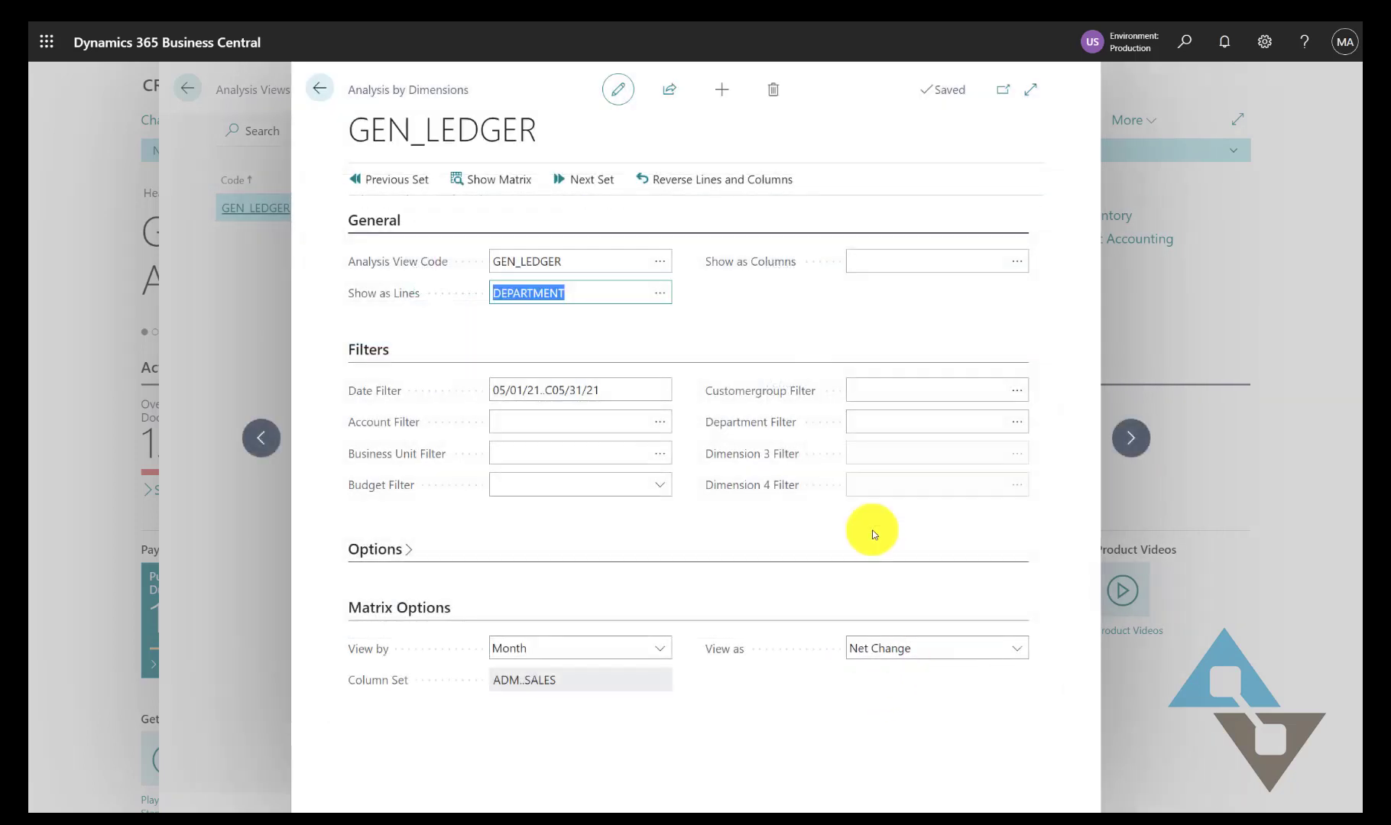
{"action": "left_click", "coordinate": [914, 266]}
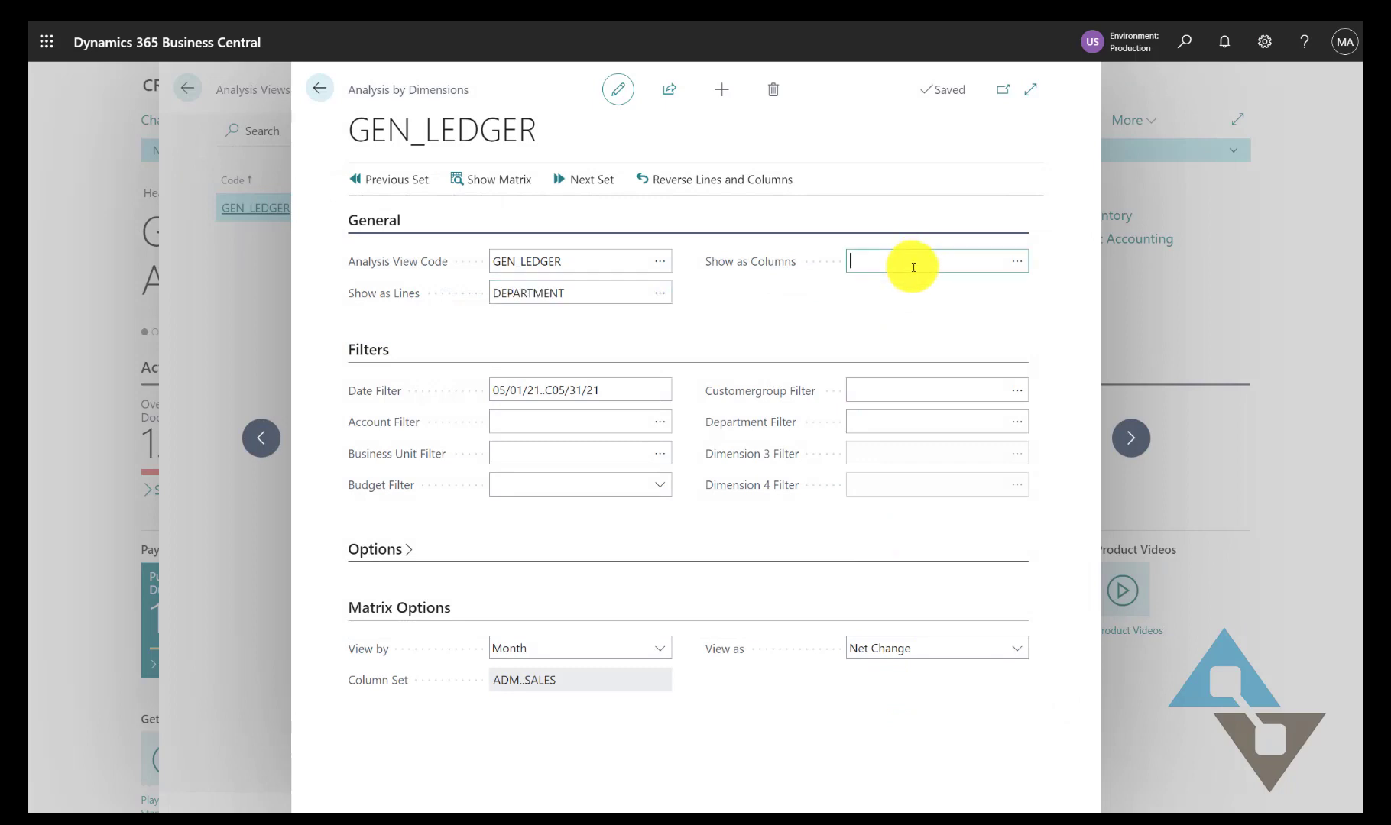
{"action": "left_click", "coordinate": [1017, 260]}
{"action": "left_click", "coordinate": [549, 314]}
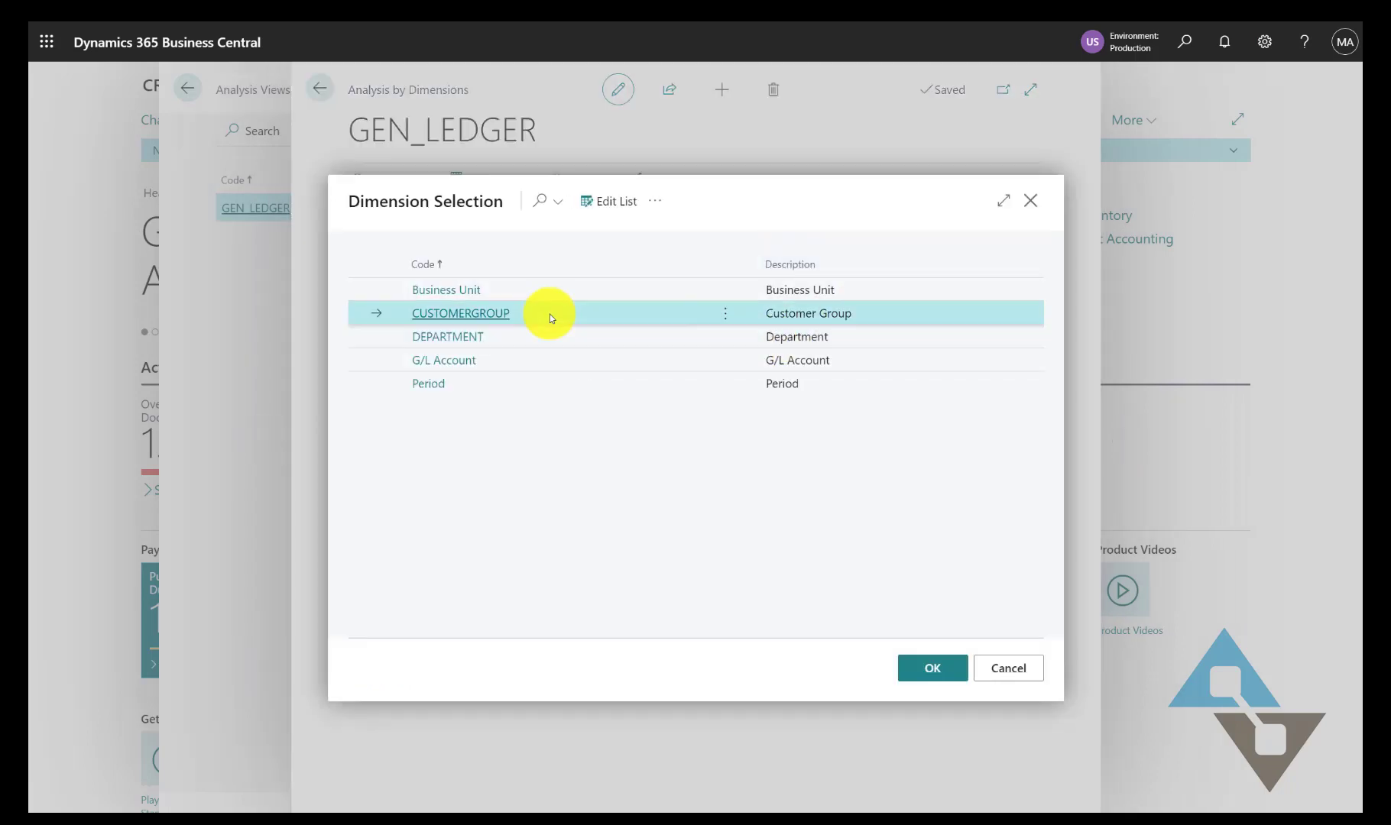
{"action": "left_click", "coordinate": [919, 670]}
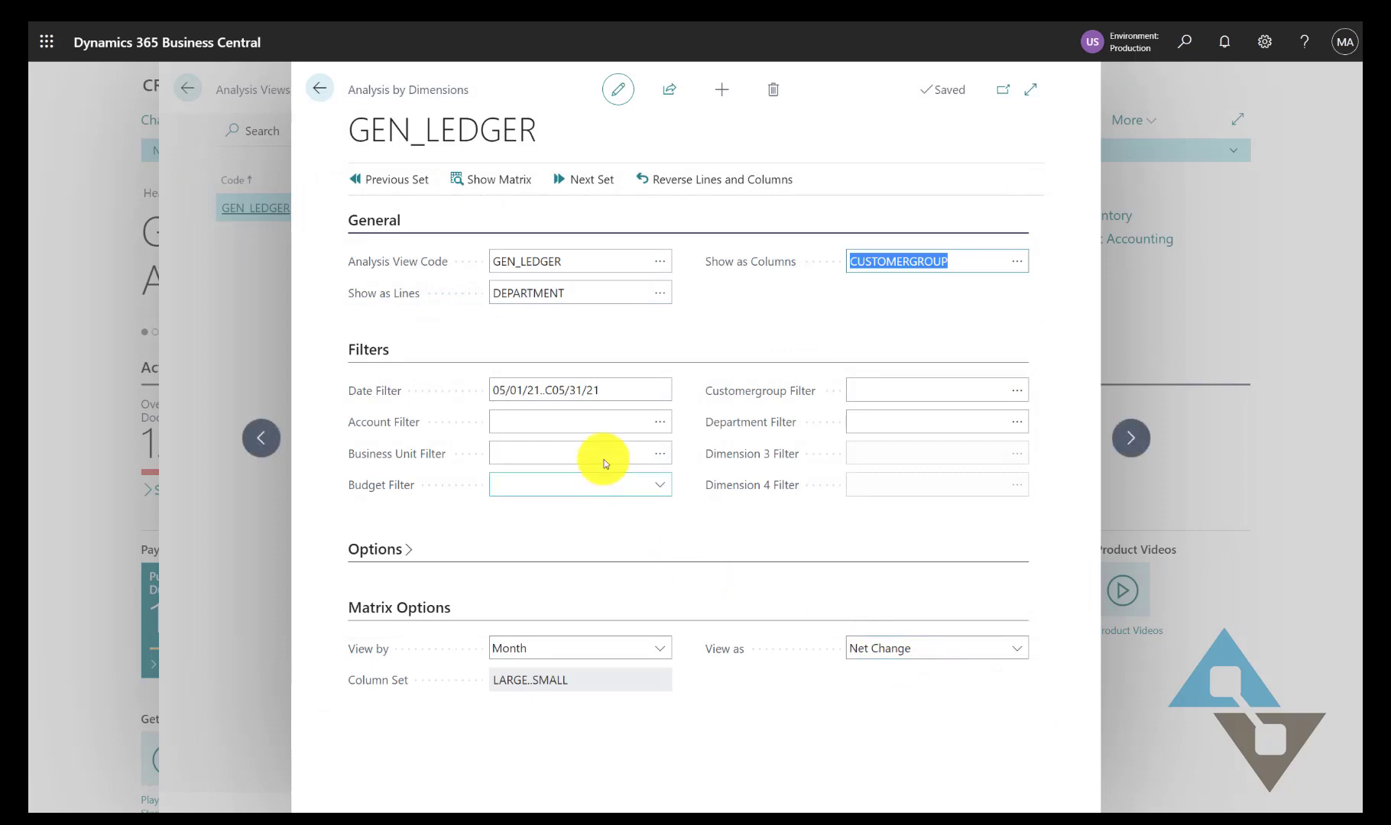
Step: Set the date filter of the department by customer group analysis to 1/1/20..12/31/23
{"action": "left_click", "coordinate": [632, 384]}
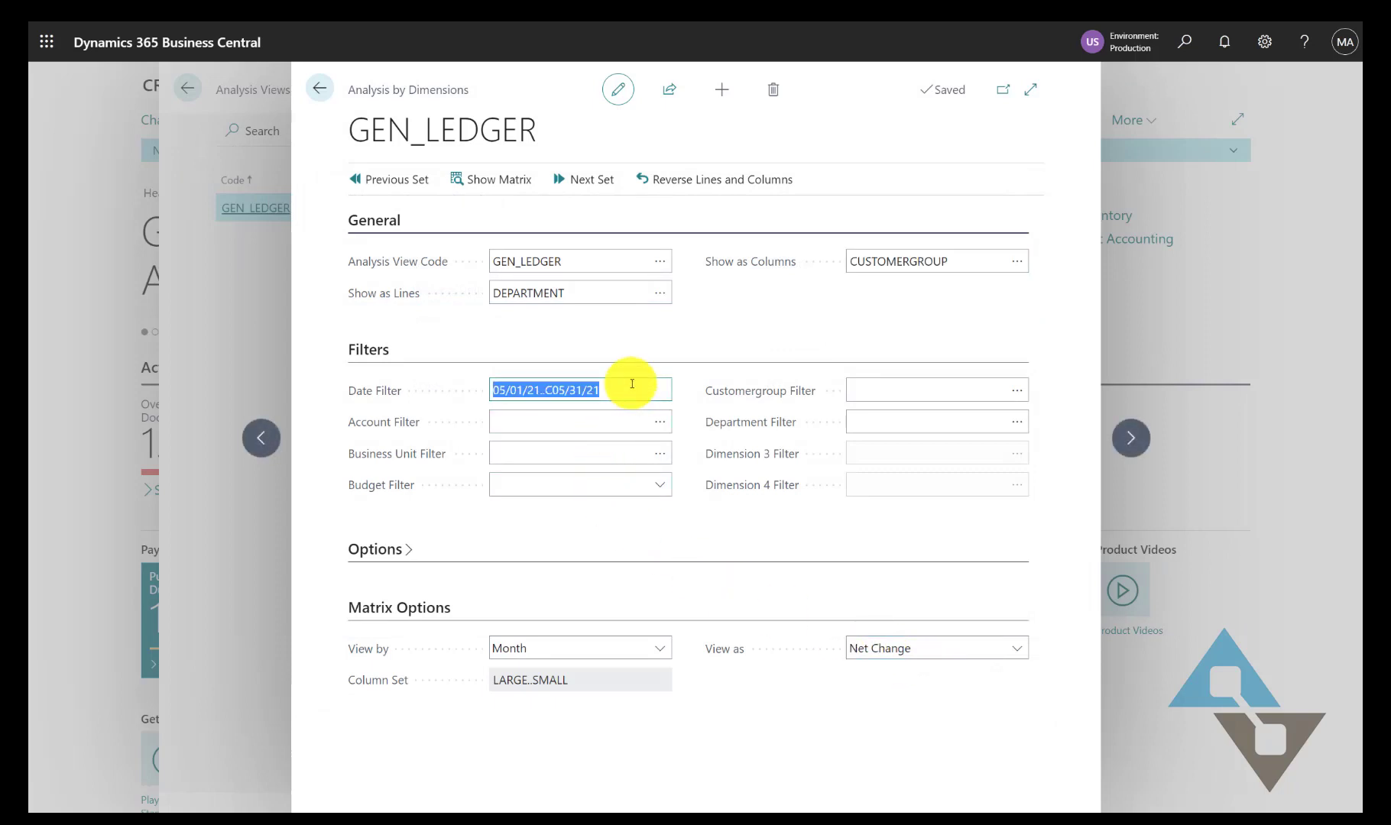
{"action": "type", "text": "1/"}
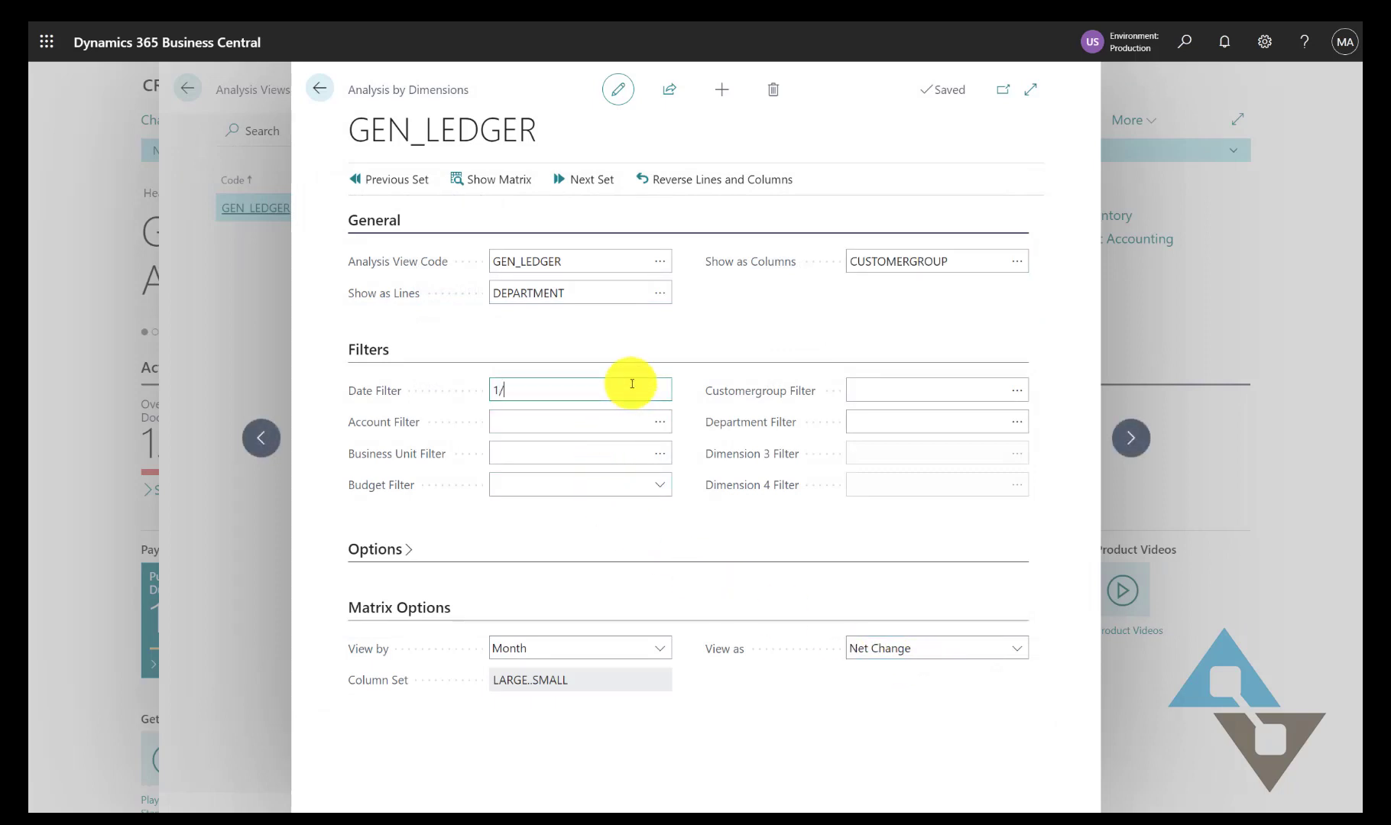
{"action": "type", "text": "1/20..12/31/23"}
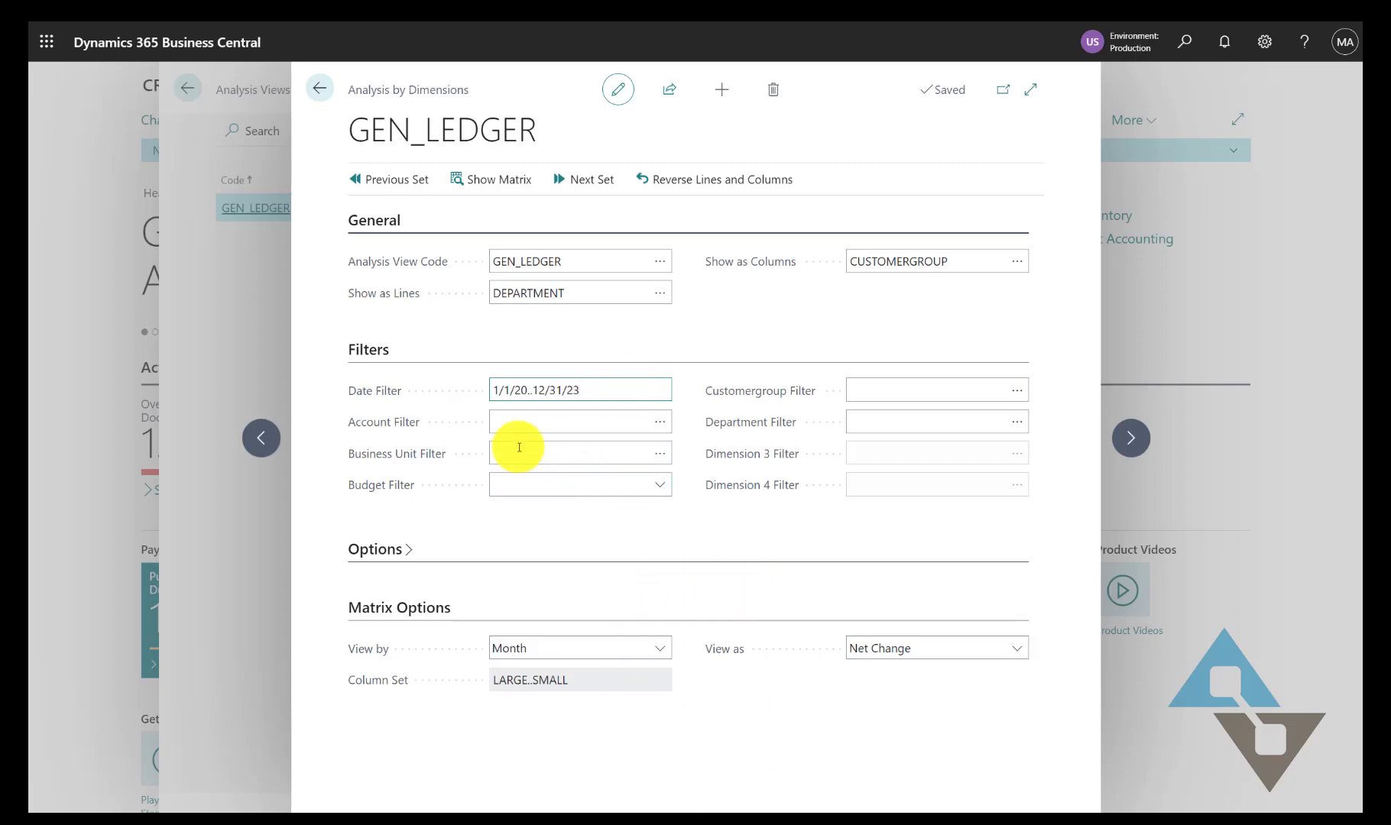
Step: Show the matrix of departments by customer group, examine its amounts, then close the analysis and return to the role center
{"action": "left_click", "coordinate": [495, 179]}
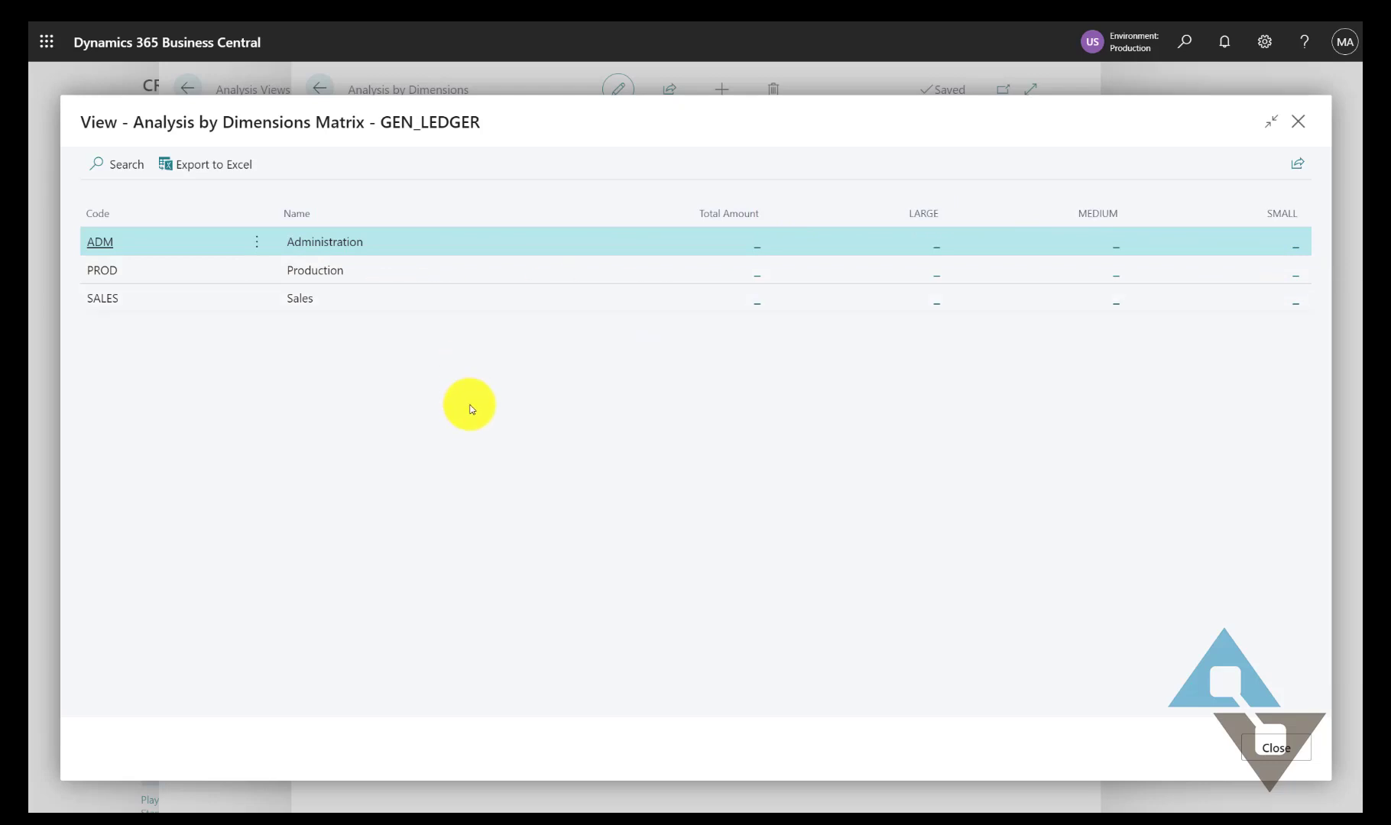
{"action": "left_click", "coordinate": [1299, 124]}
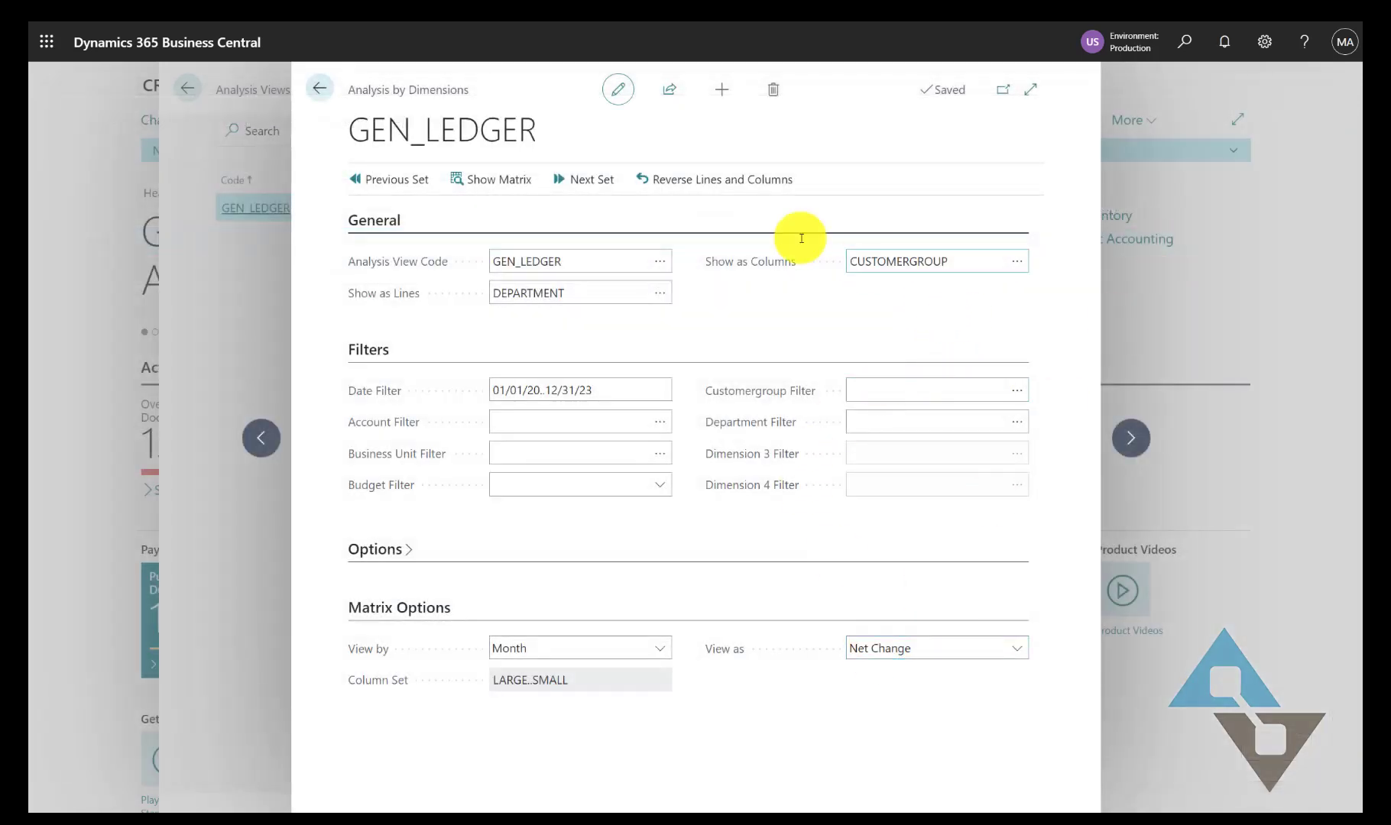
{"action": "left_click", "coordinate": [321, 88]}
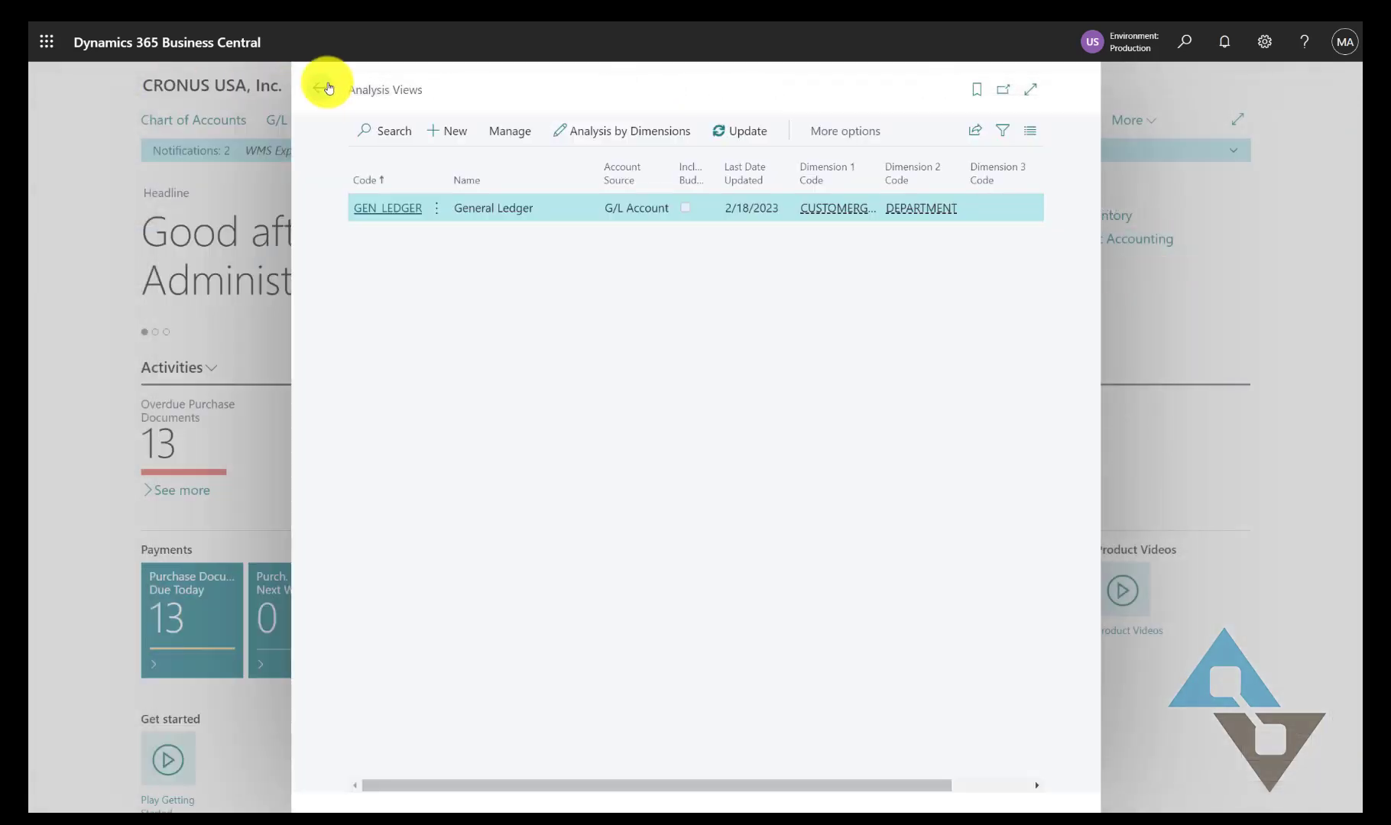
{"action": "left_click", "coordinate": [314, 88]}
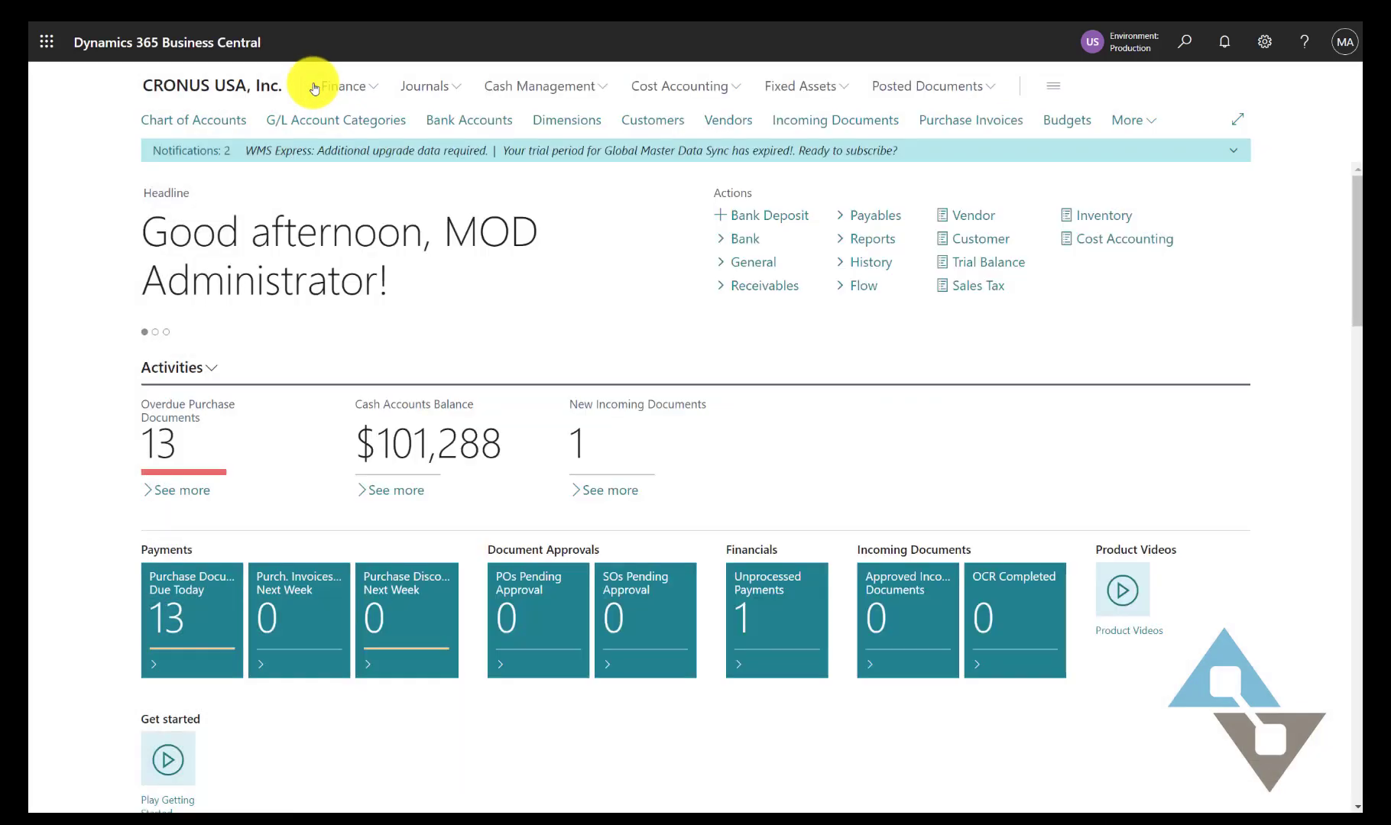